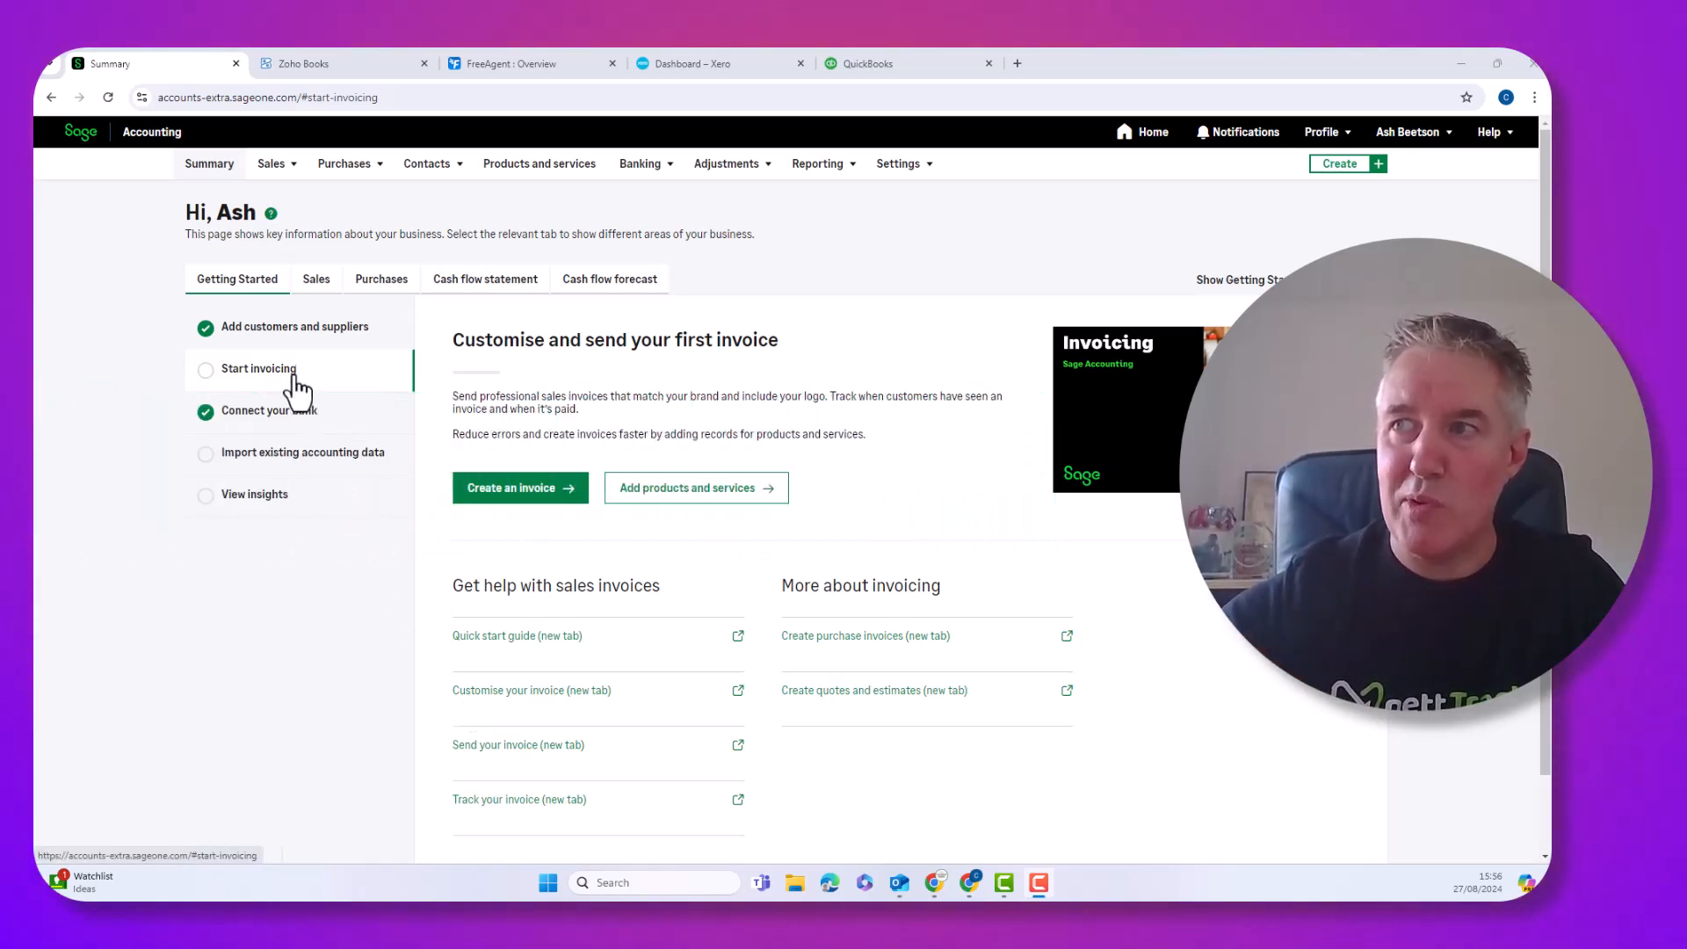
Leave Sage Accounting for the Zoho Books tab and its Getting Started checklist
click(249, 280)
click(248, 279)
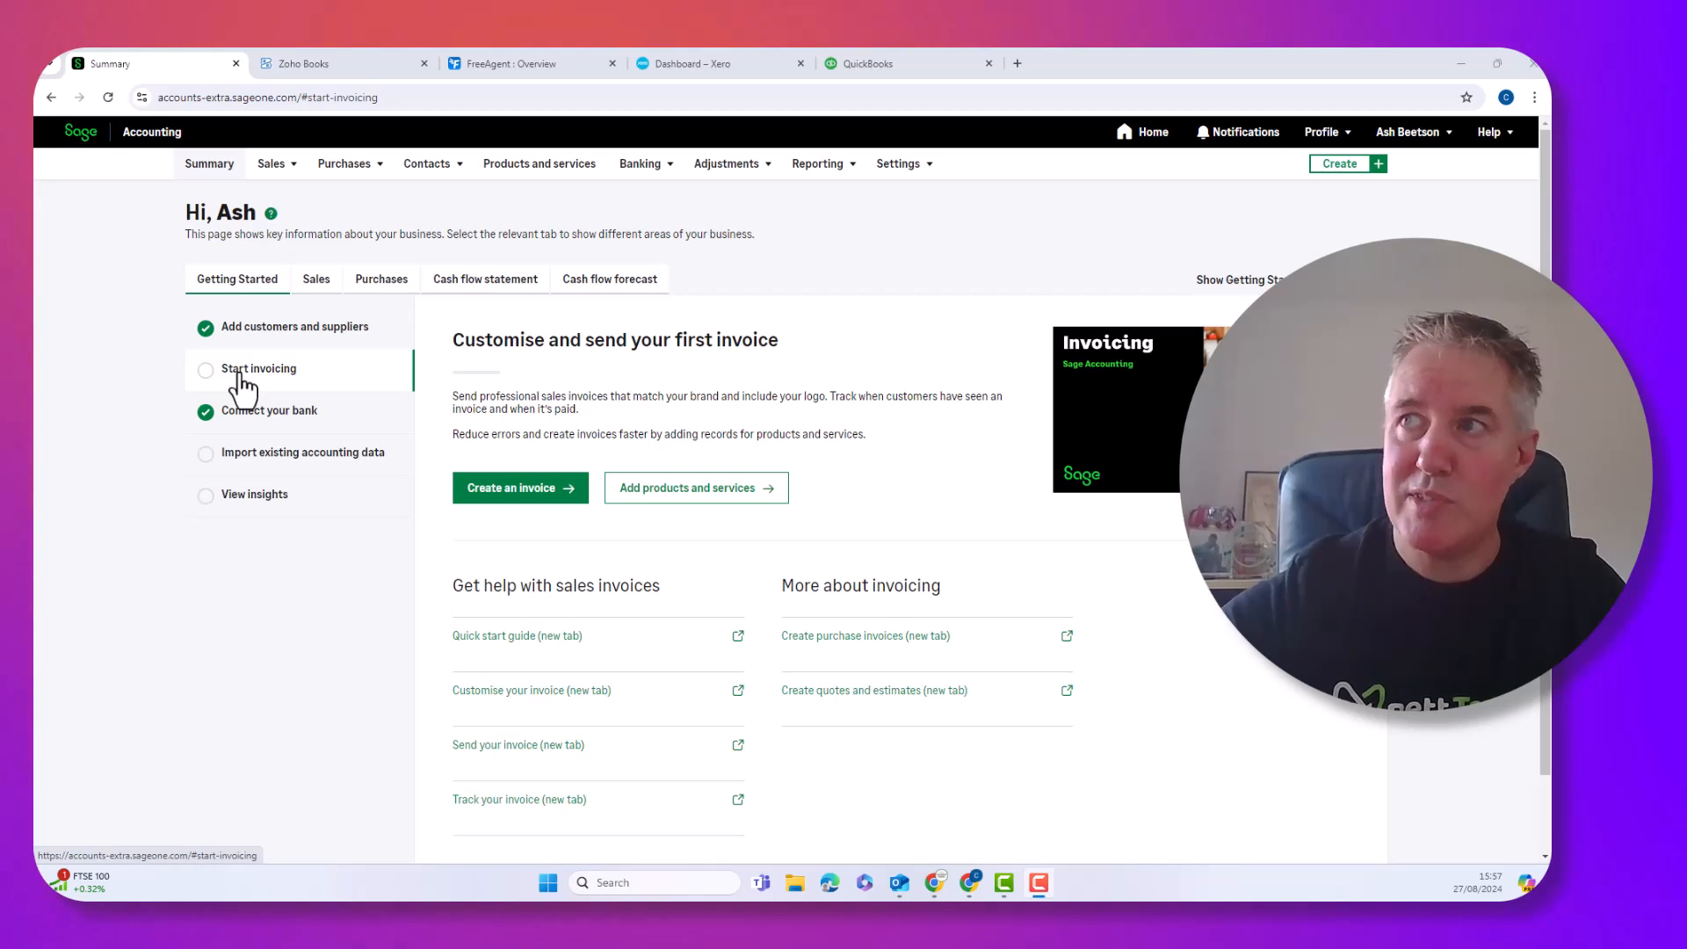
click(316, 65)
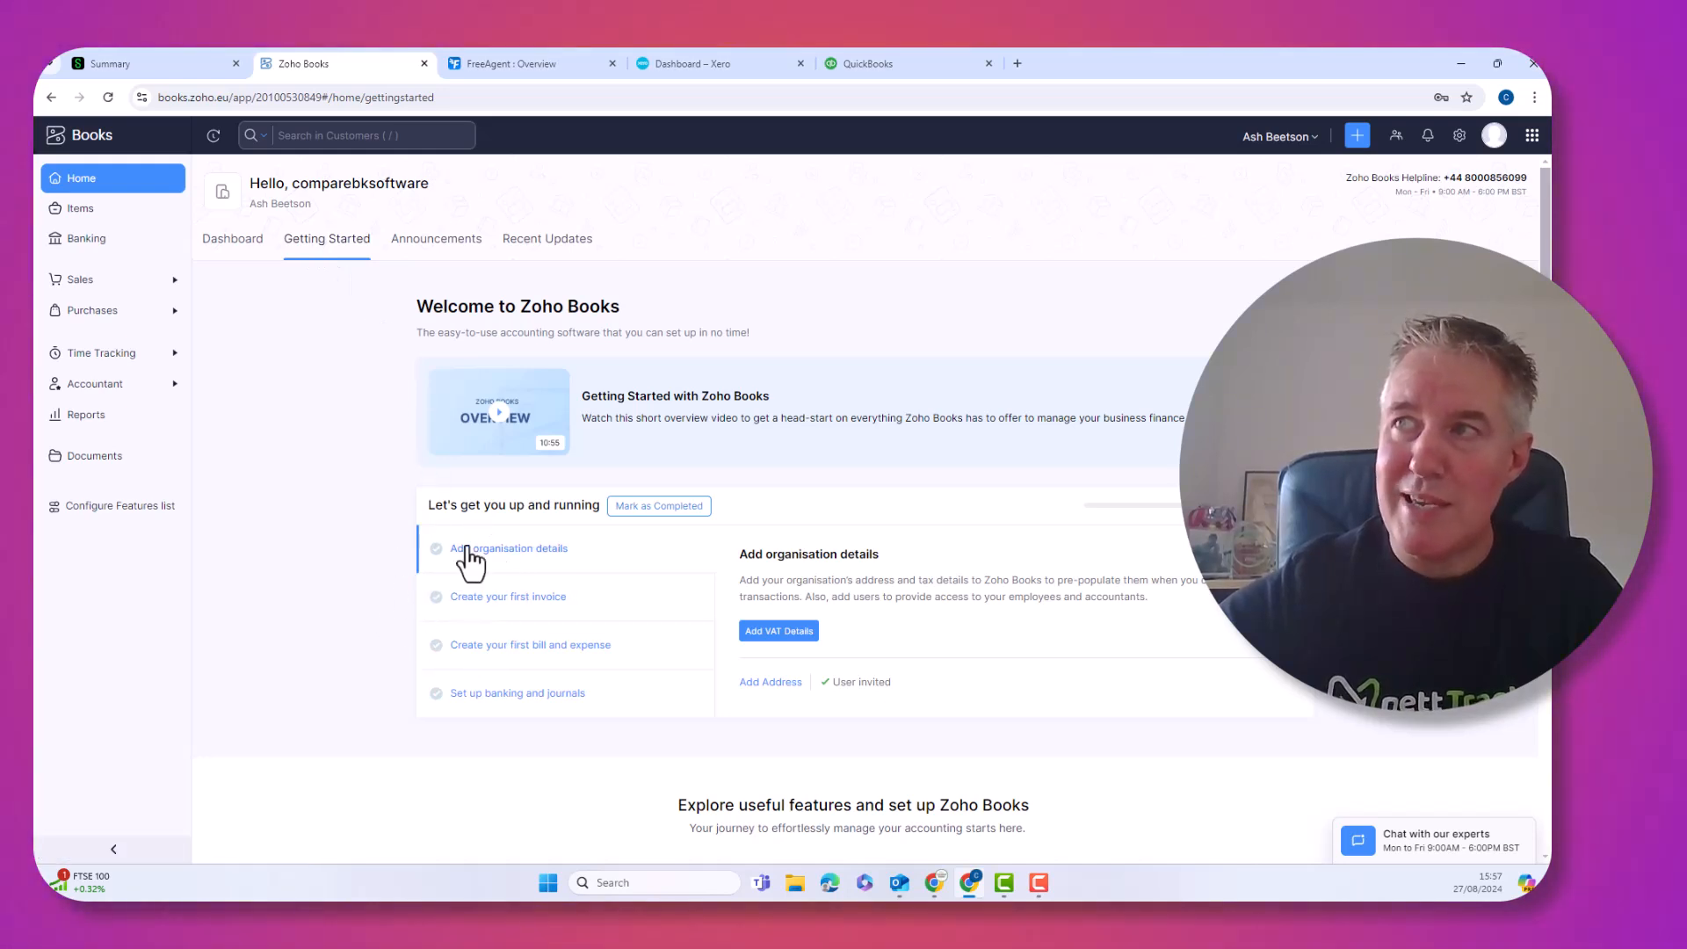
Look over the FreeAgent overview, the Xero dashboard and the QuickBooks home page in turn
click(519, 63)
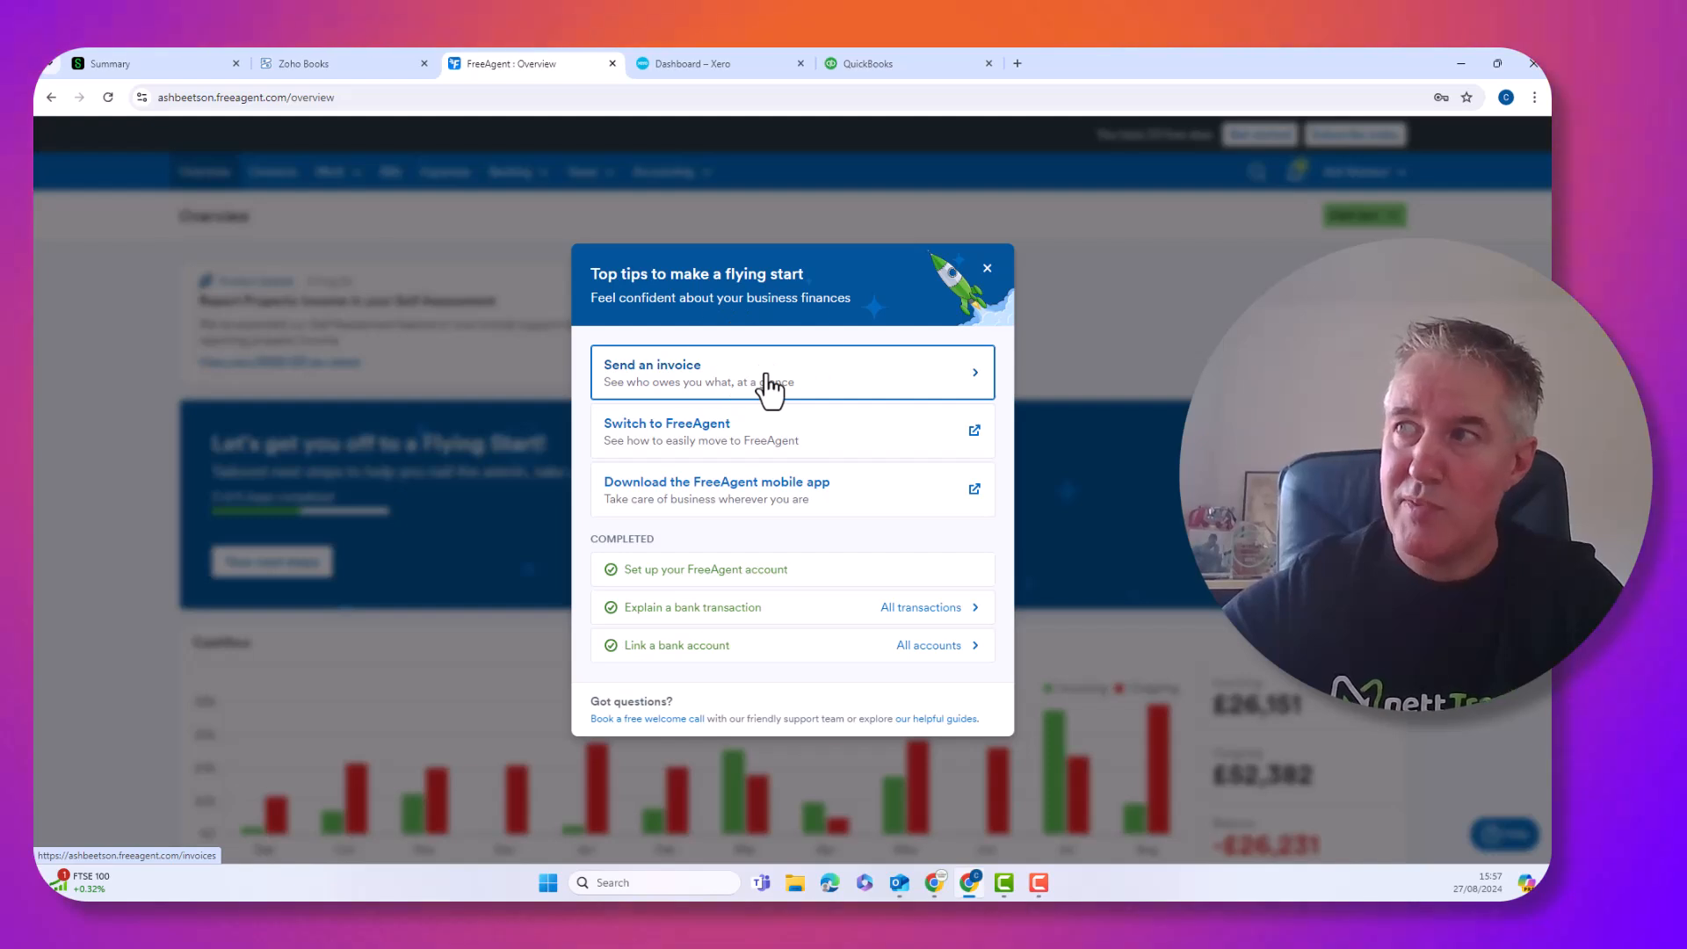
click(703, 68)
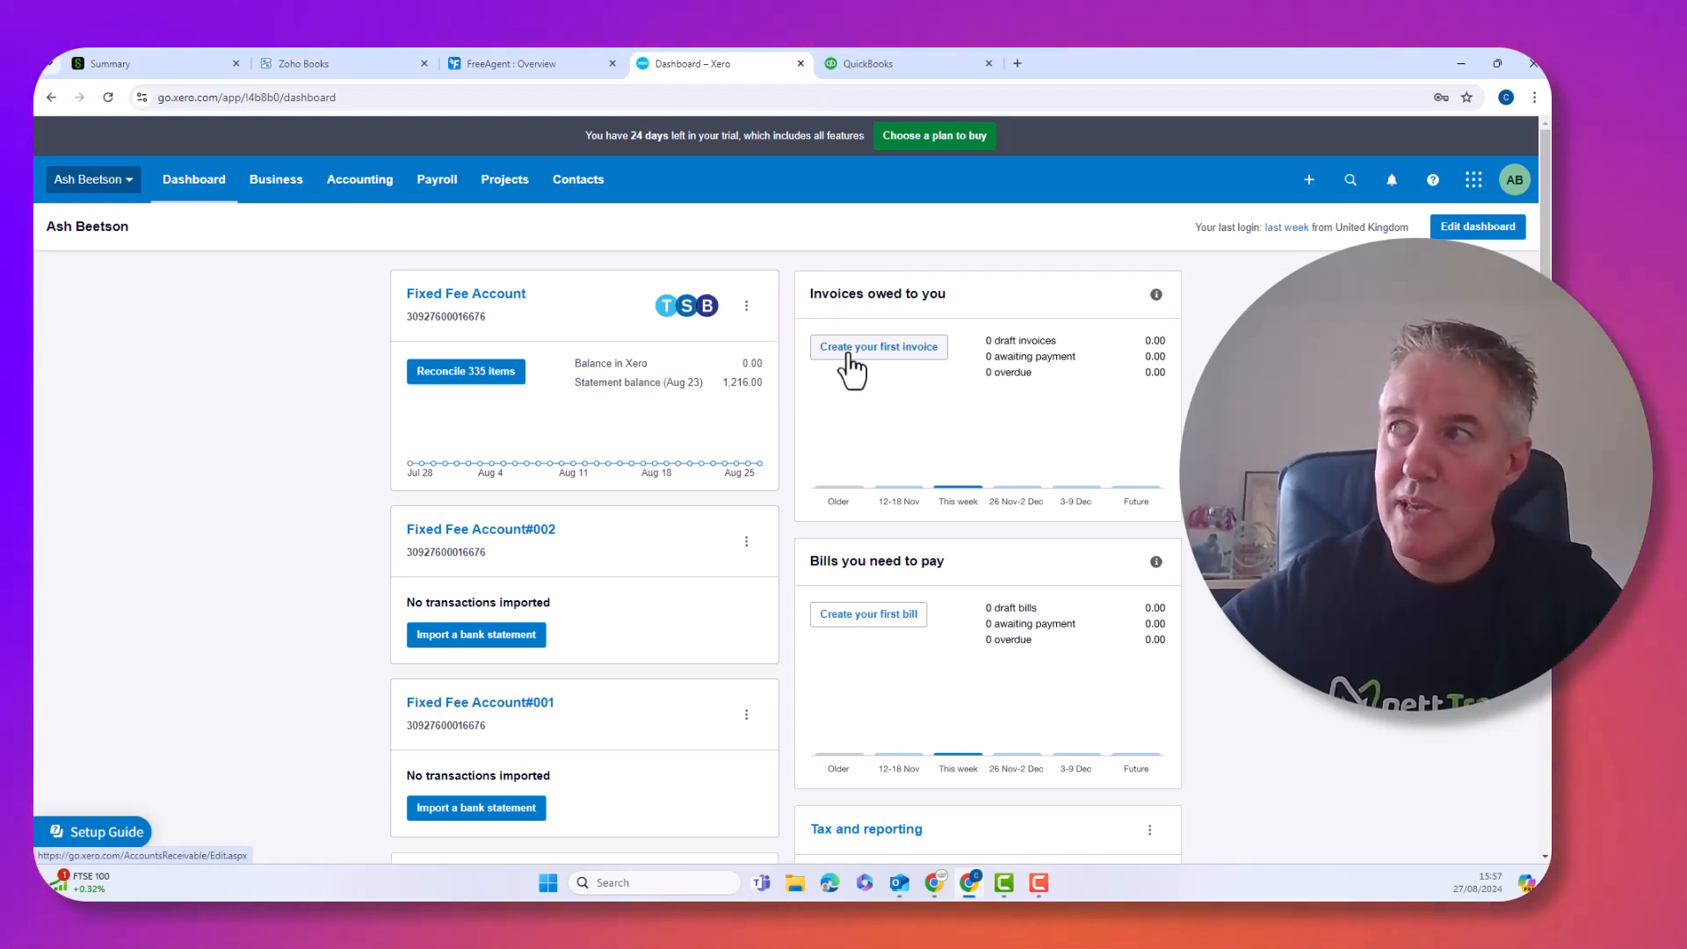
click(870, 64)
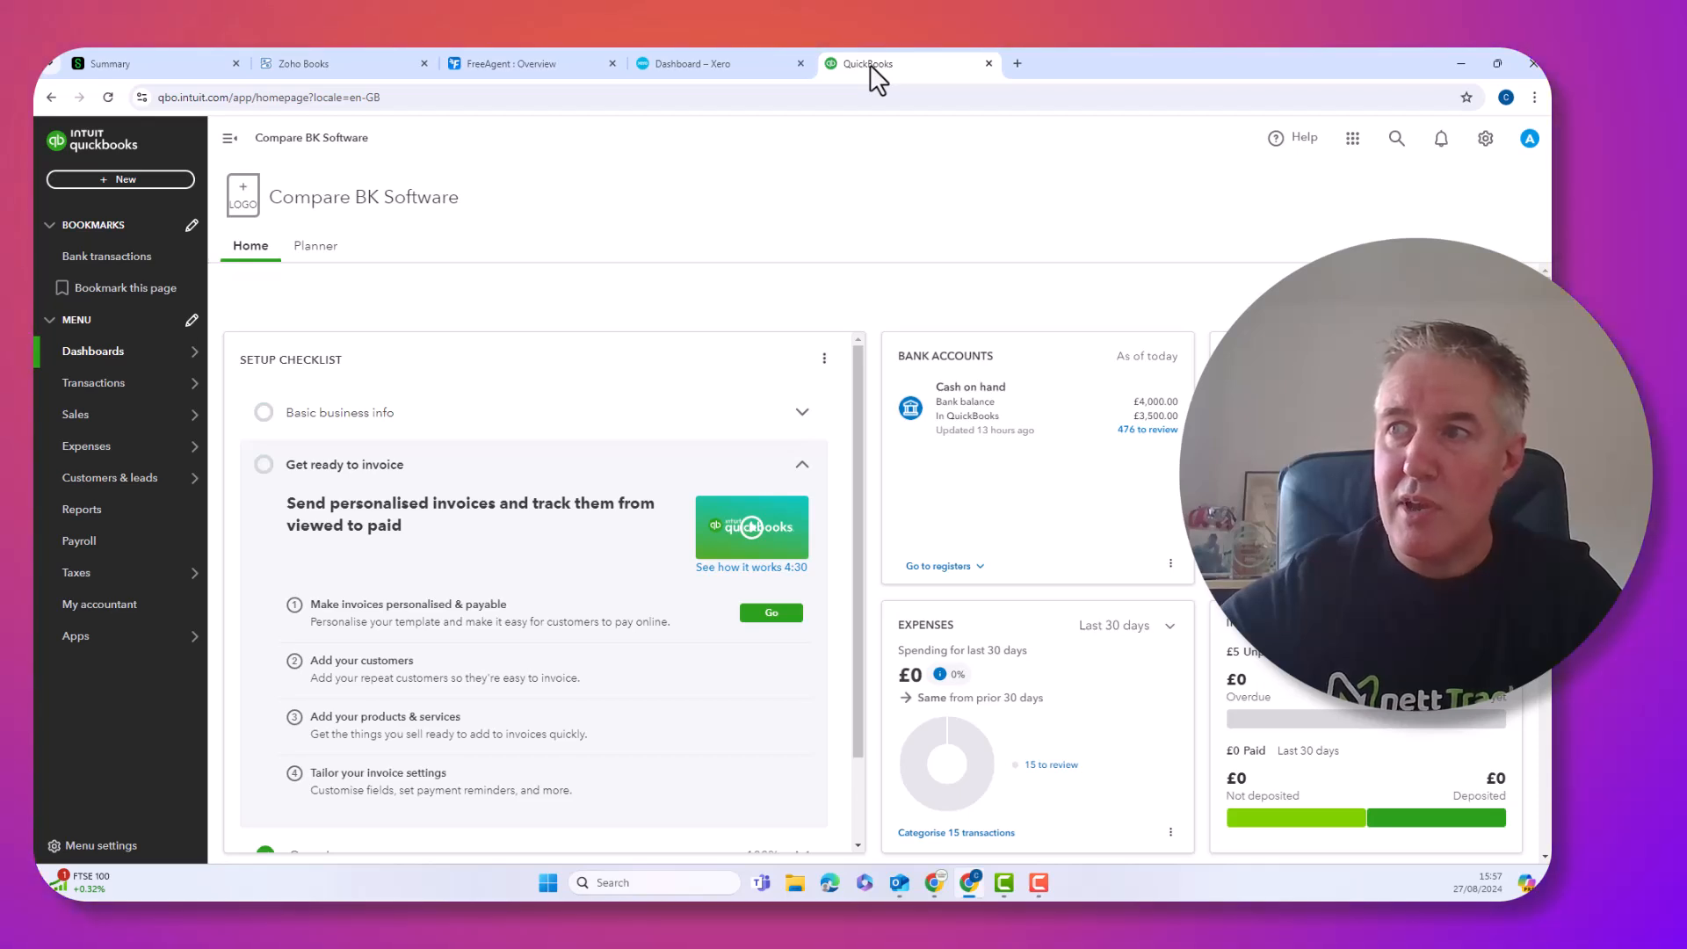
mouse_move(114, 364)
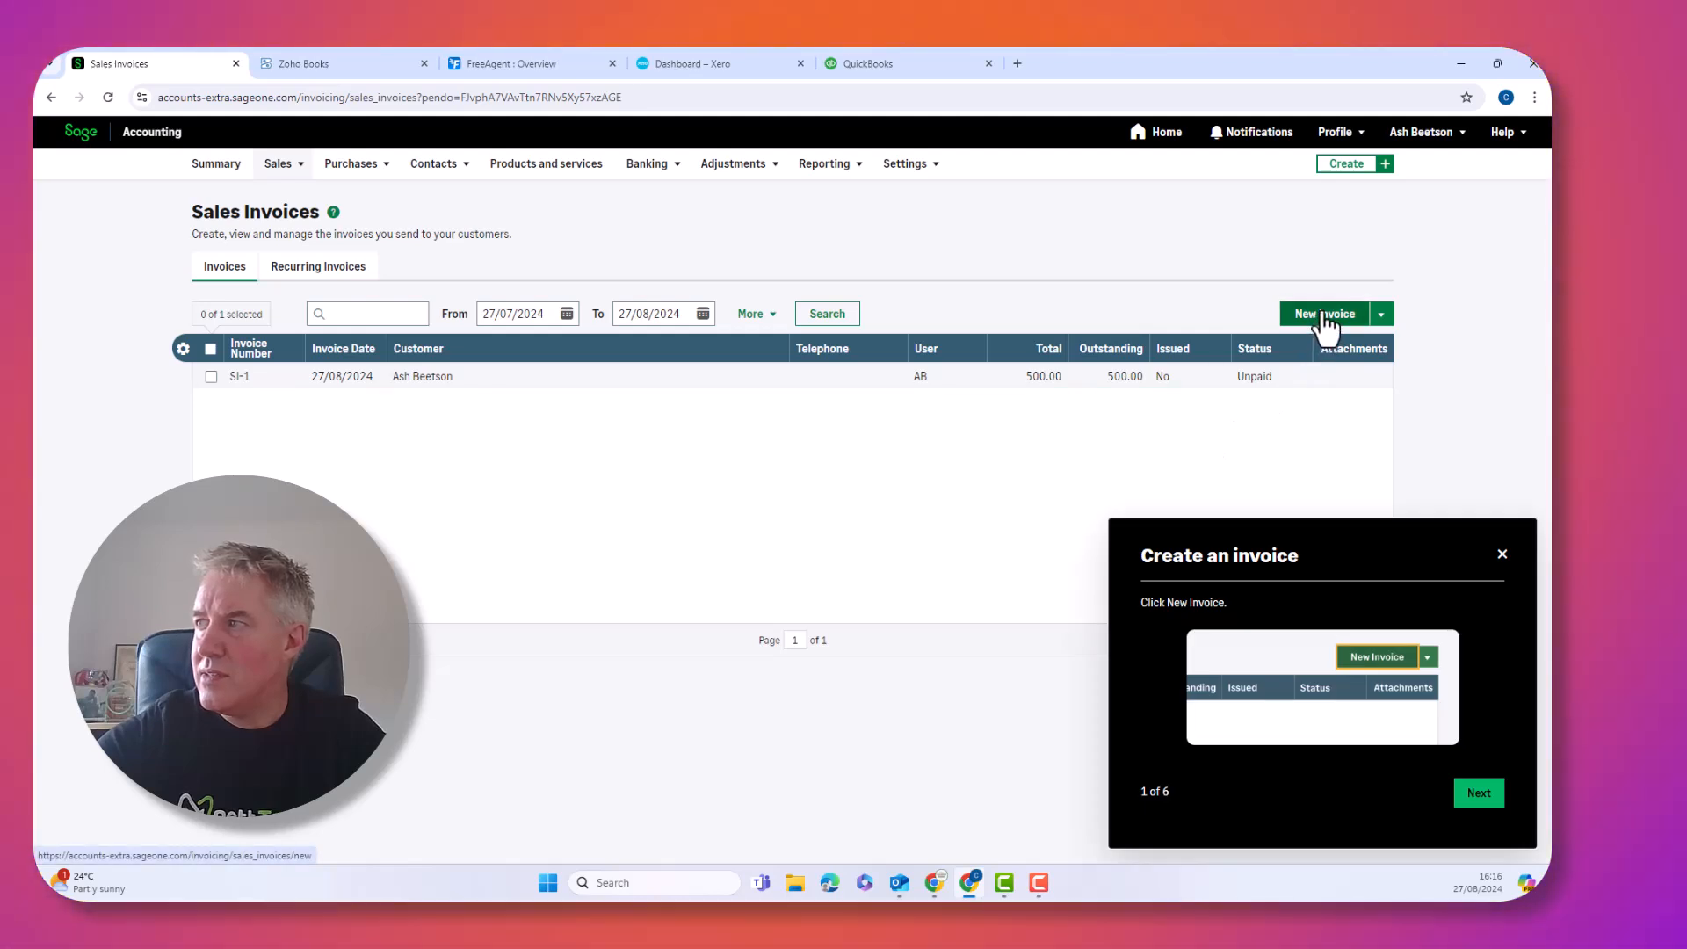
Start a new Sage sales invoice for the saved customer and dismiss the invoice guide
click(1324, 317)
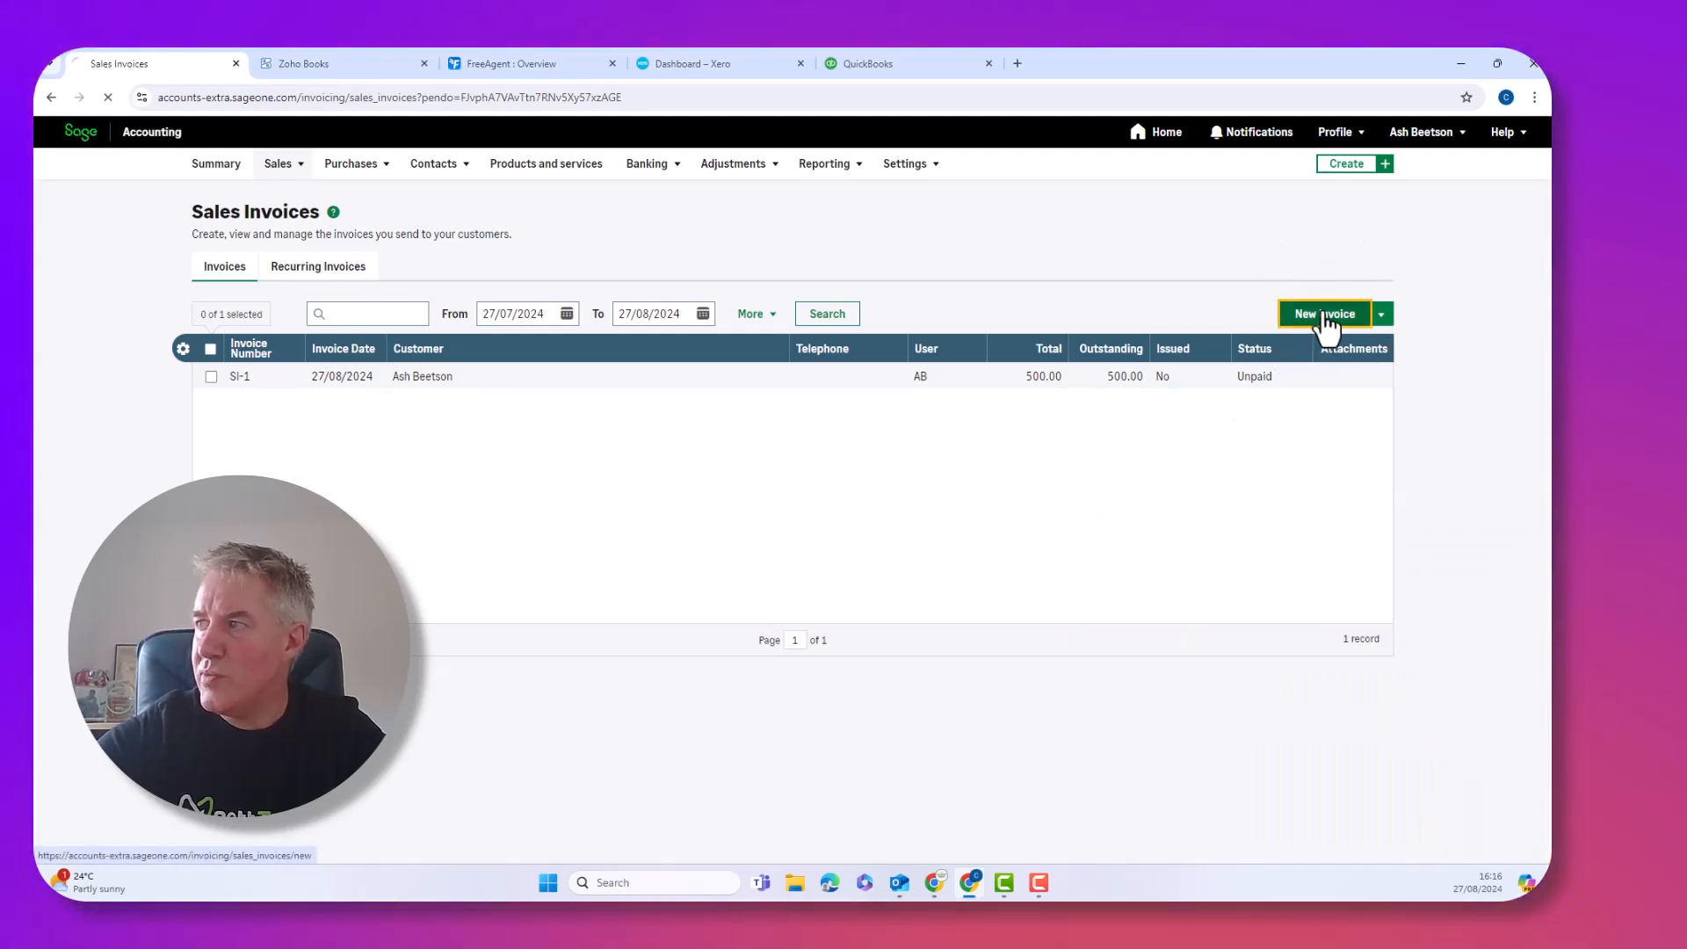
click(425, 294)
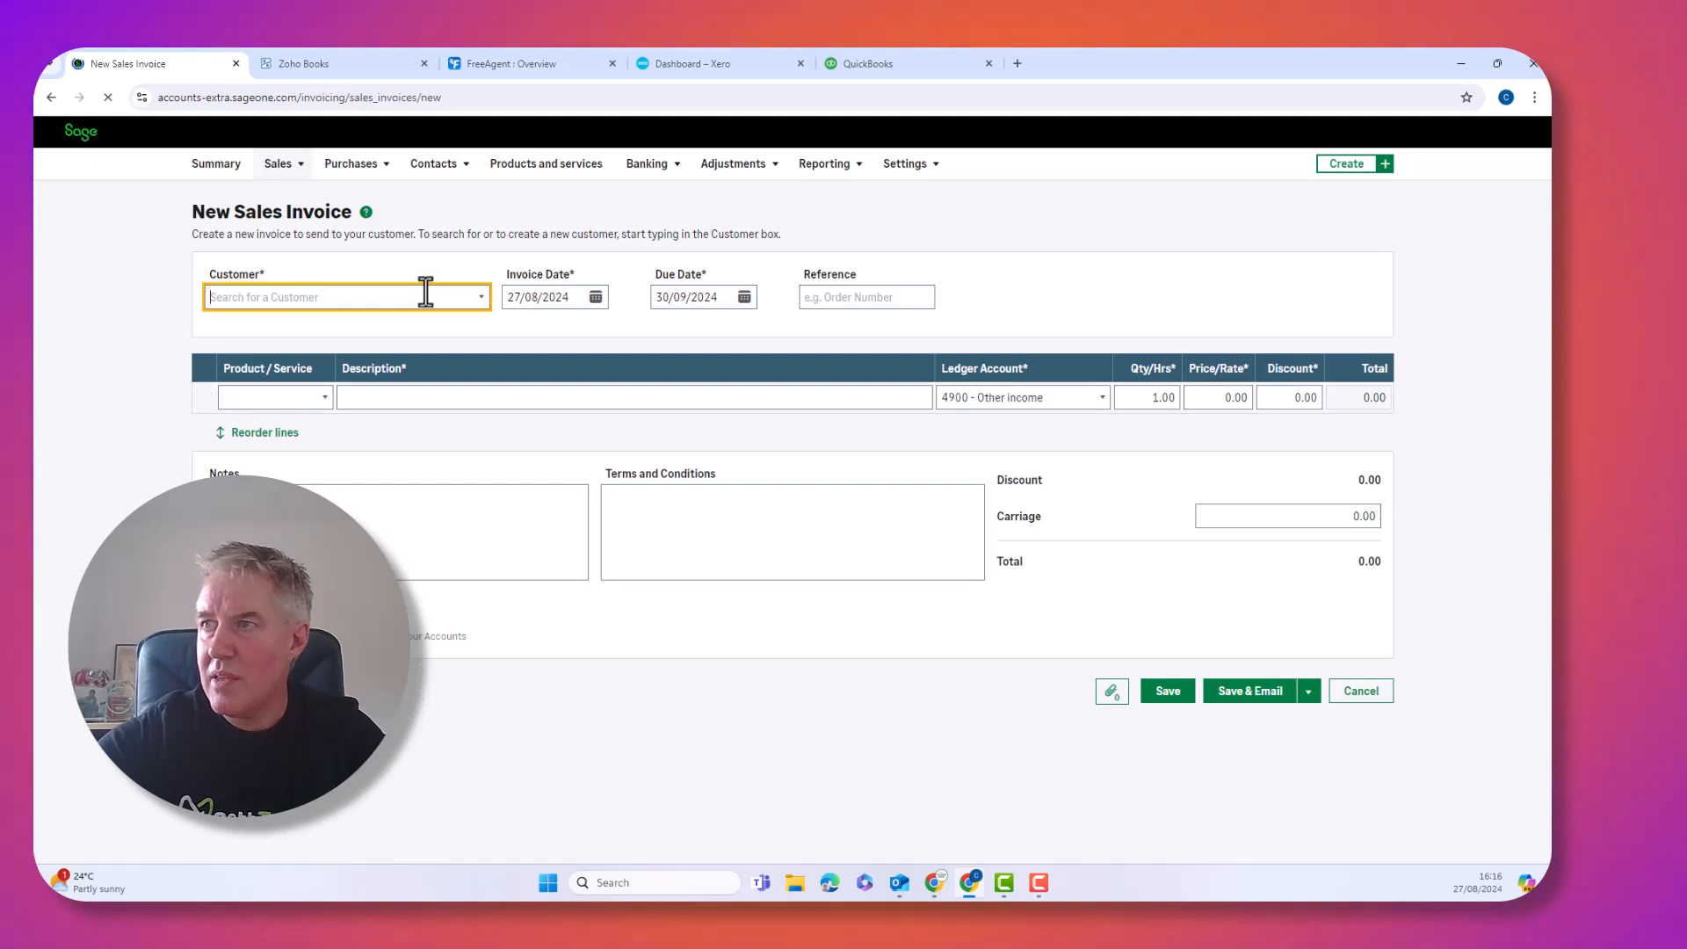
click(371, 304)
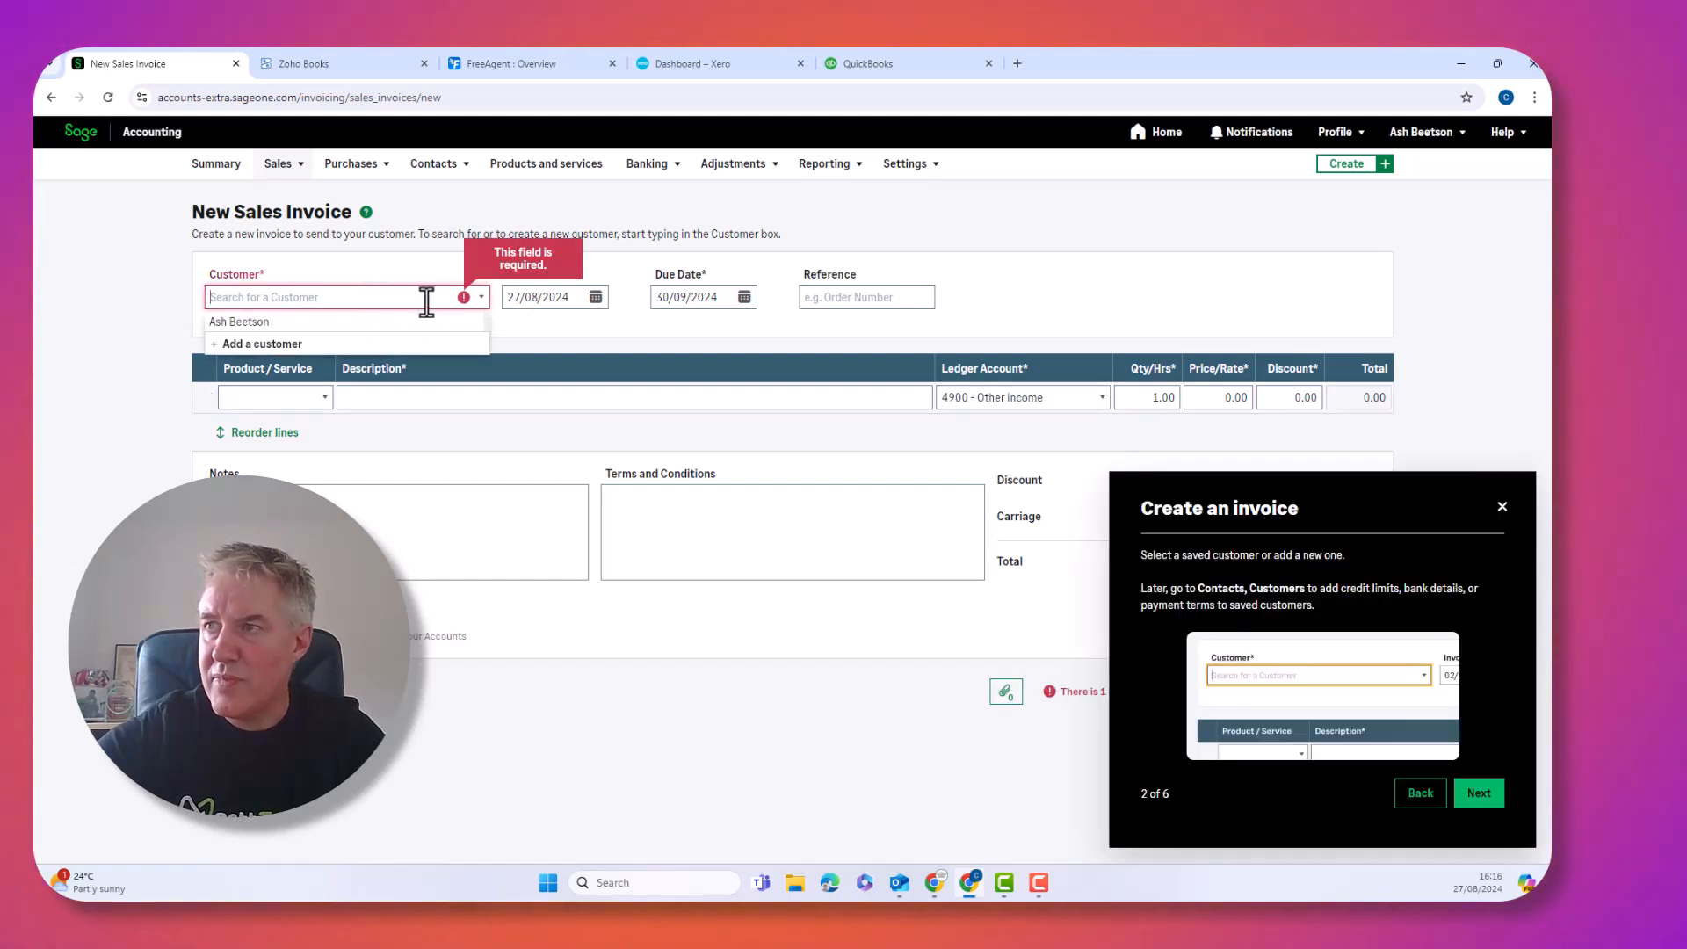
click(308, 323)
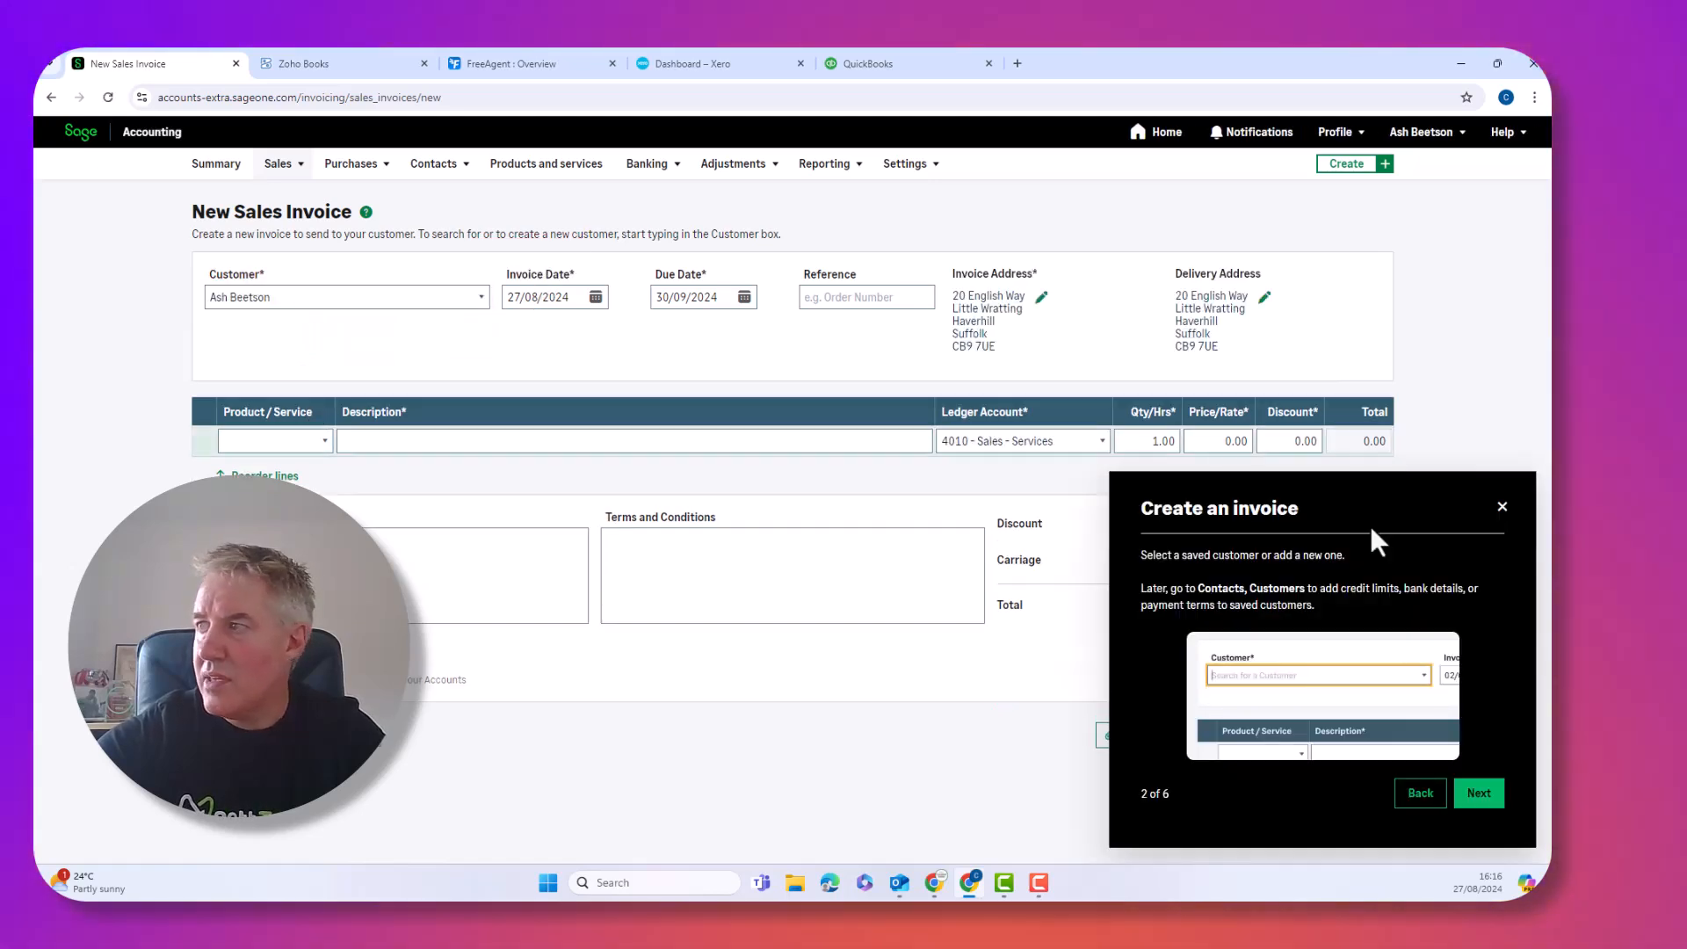
click(1502, 507)
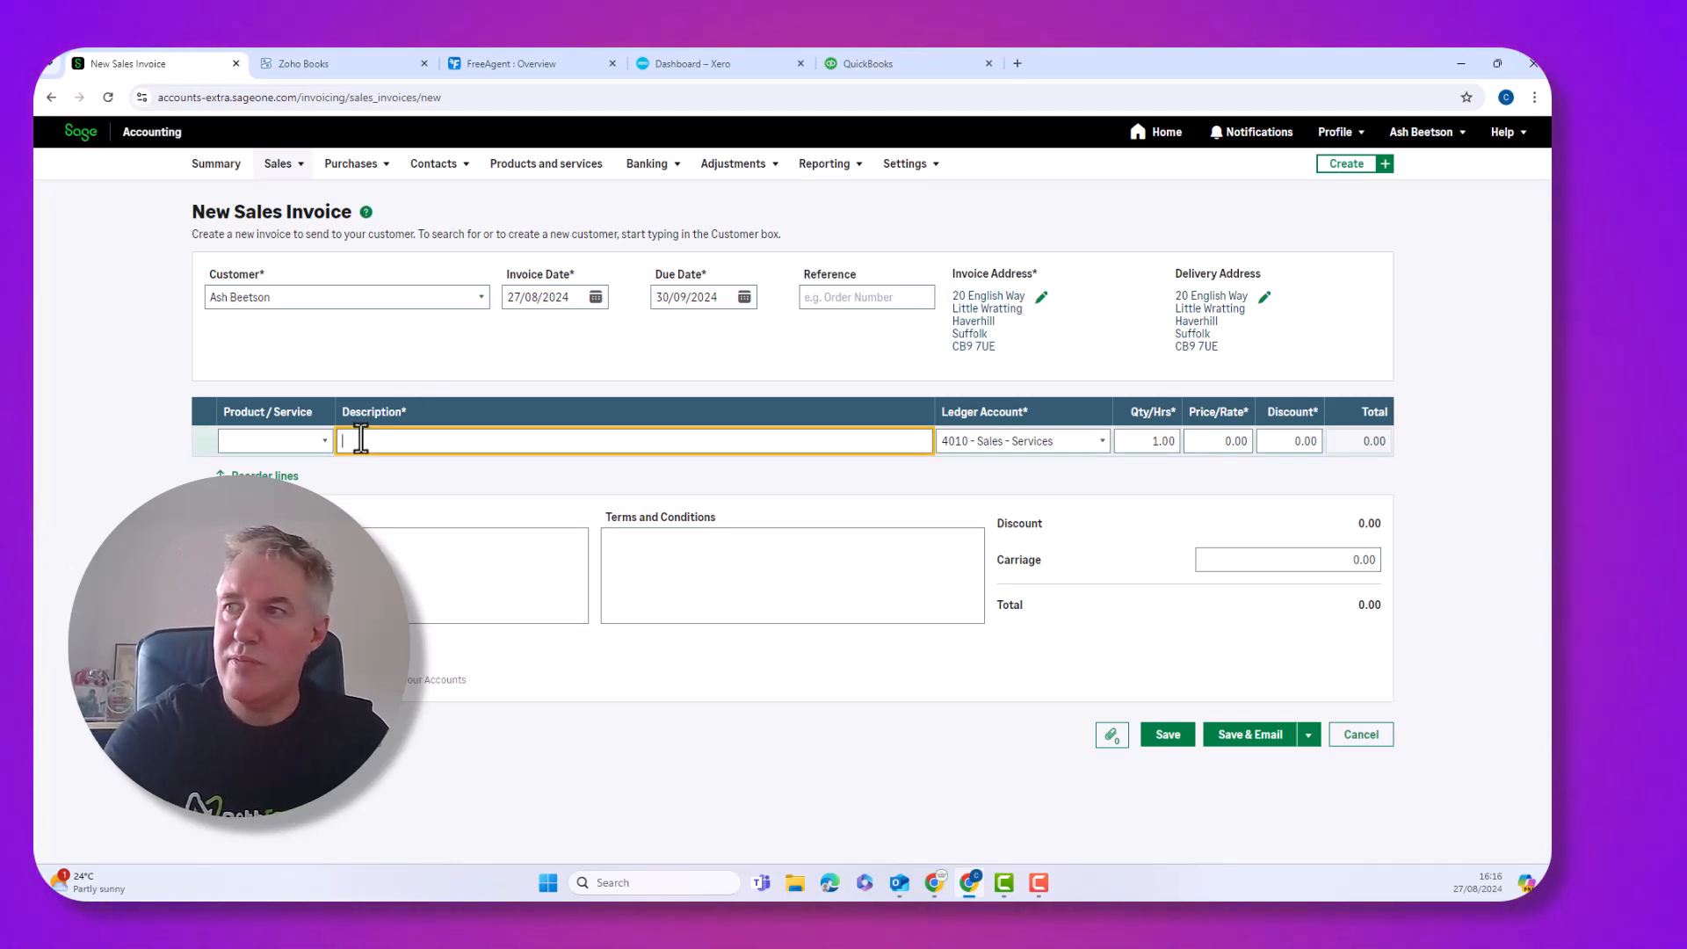
Add a 'work done' invoice line priced at 500.00, leaving the discount unchanged
text(work done)
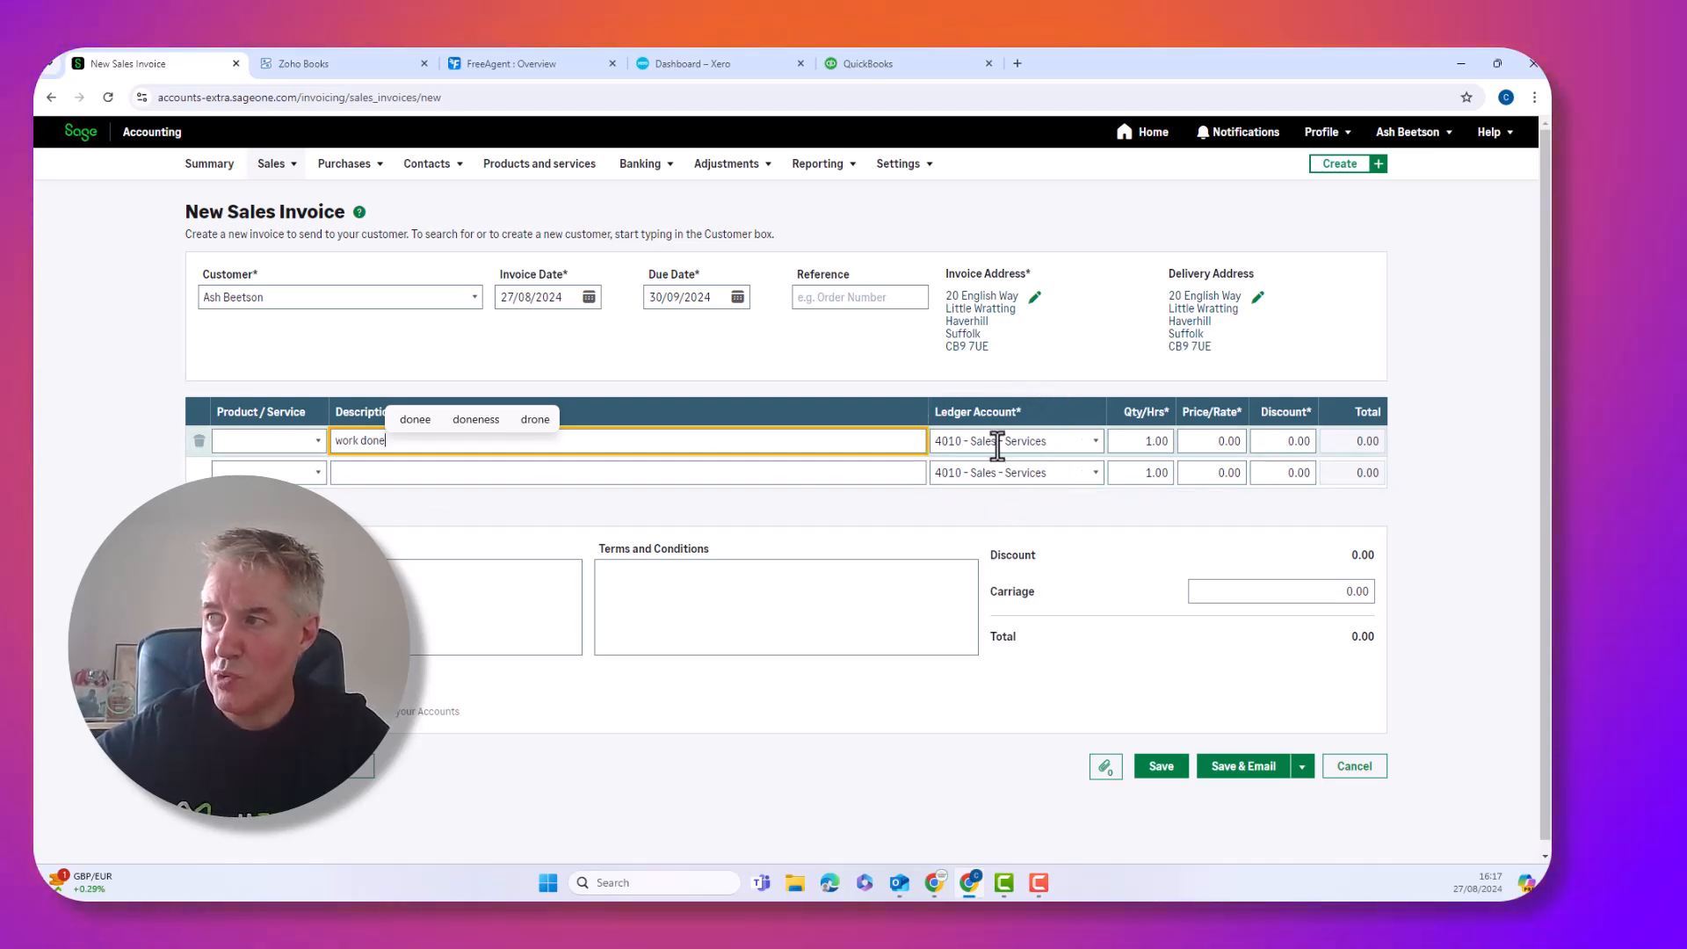
click(1218, 442)
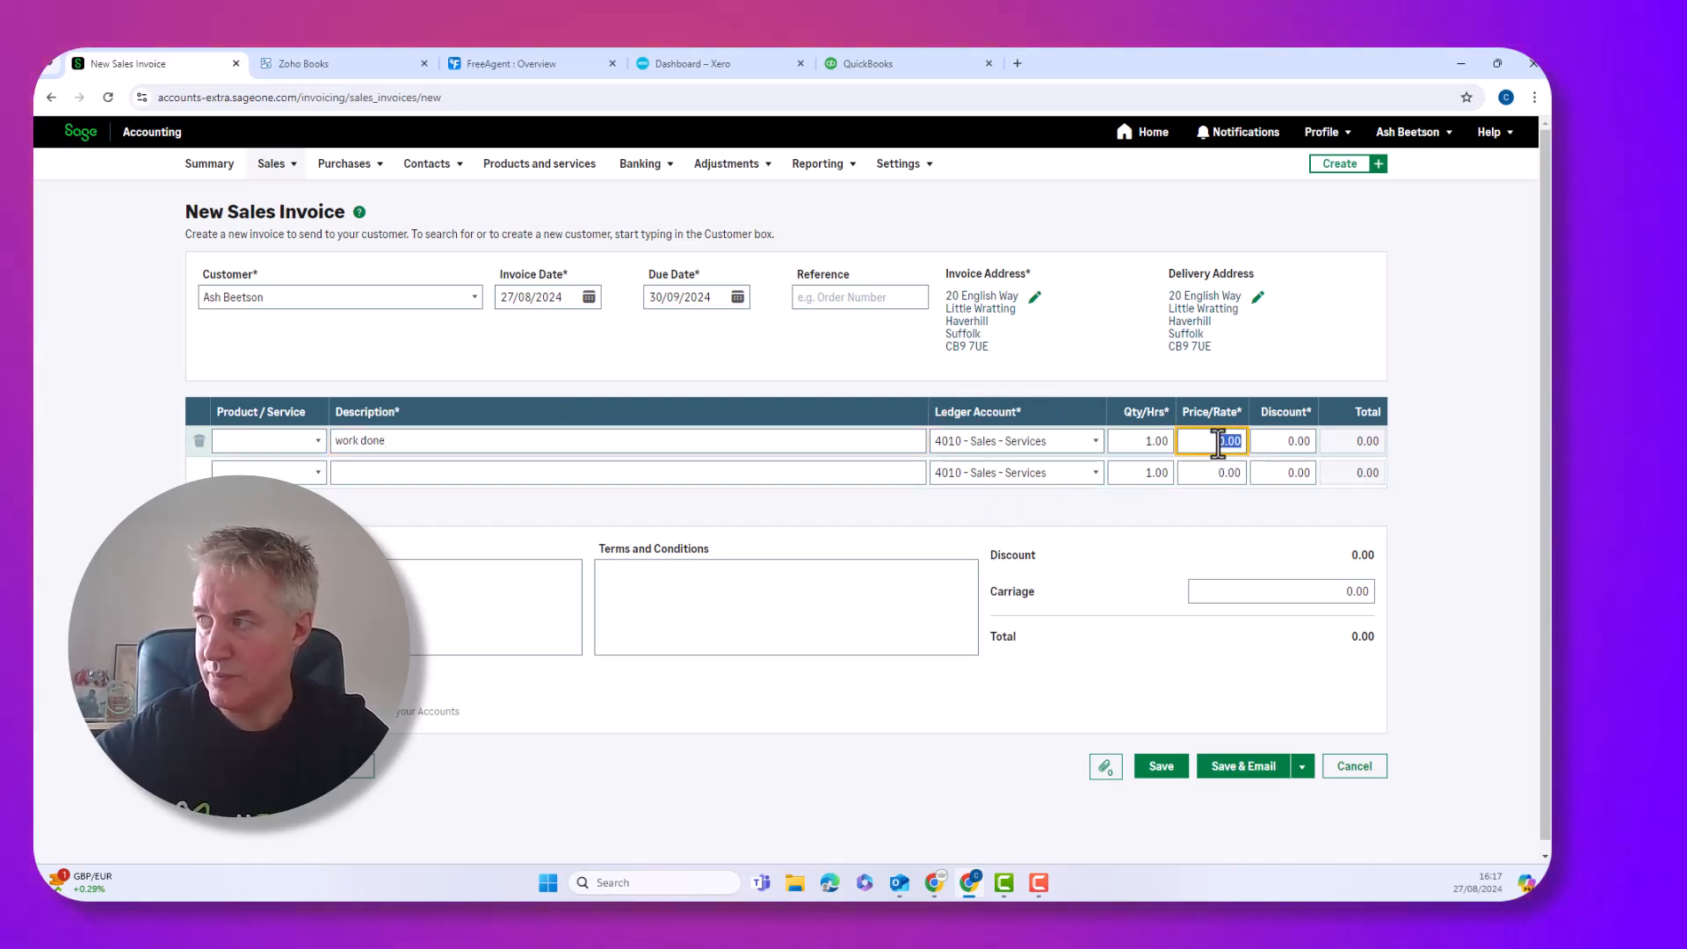
text(500)
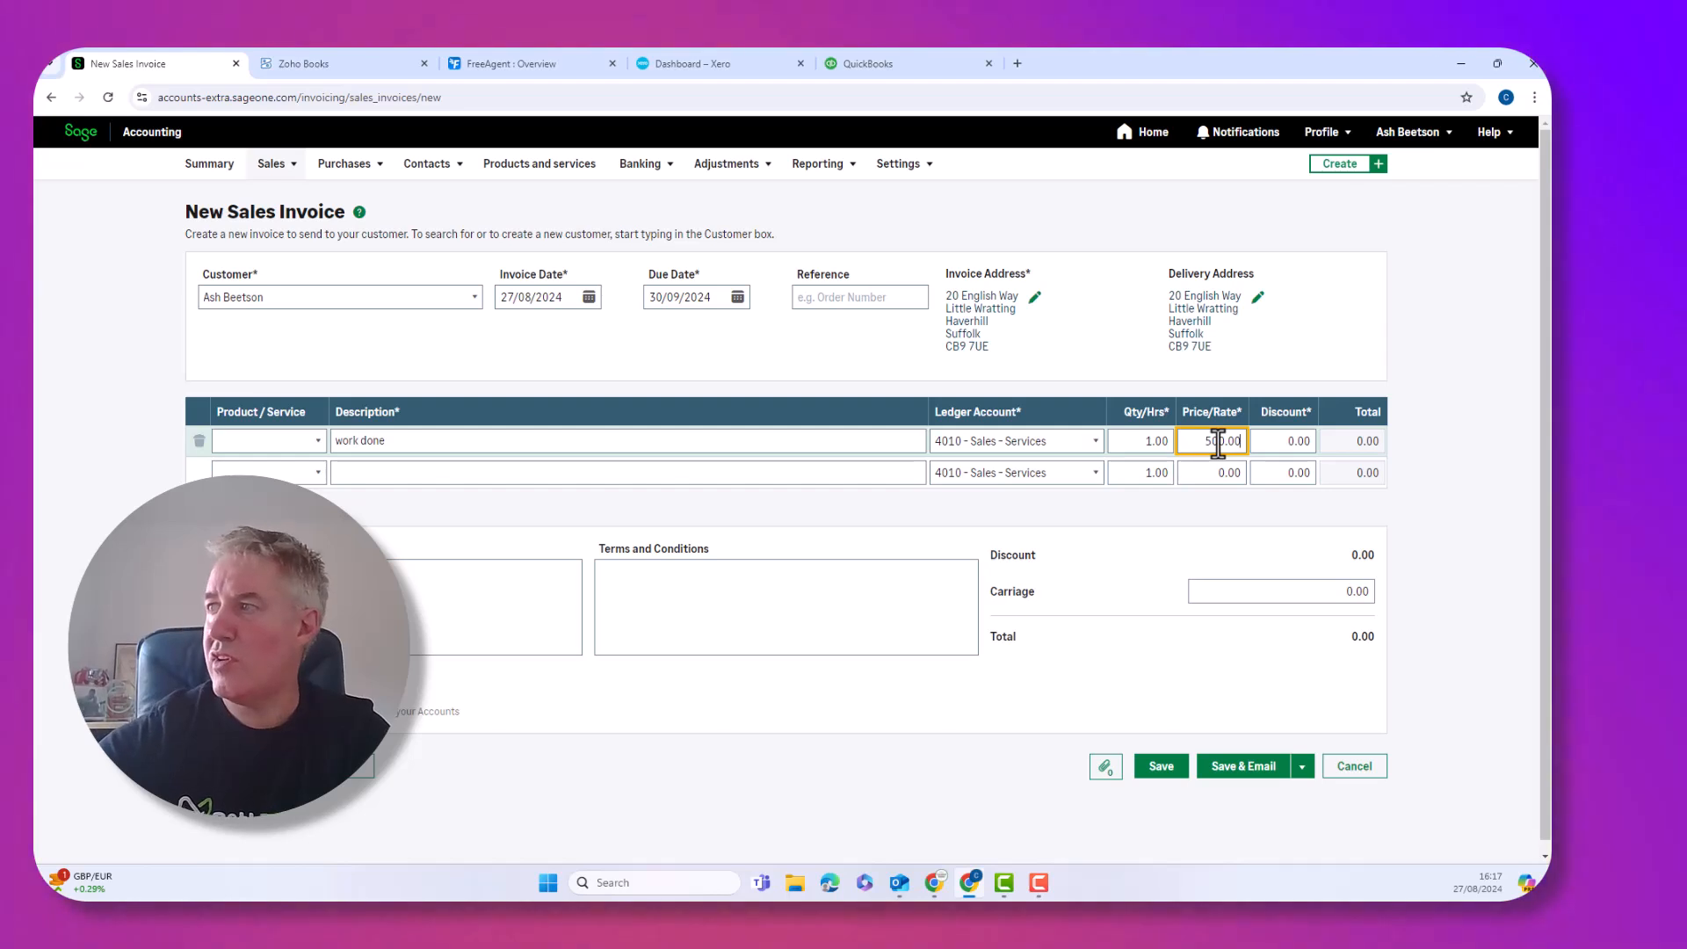
key(Tab)
click(1394, 566)
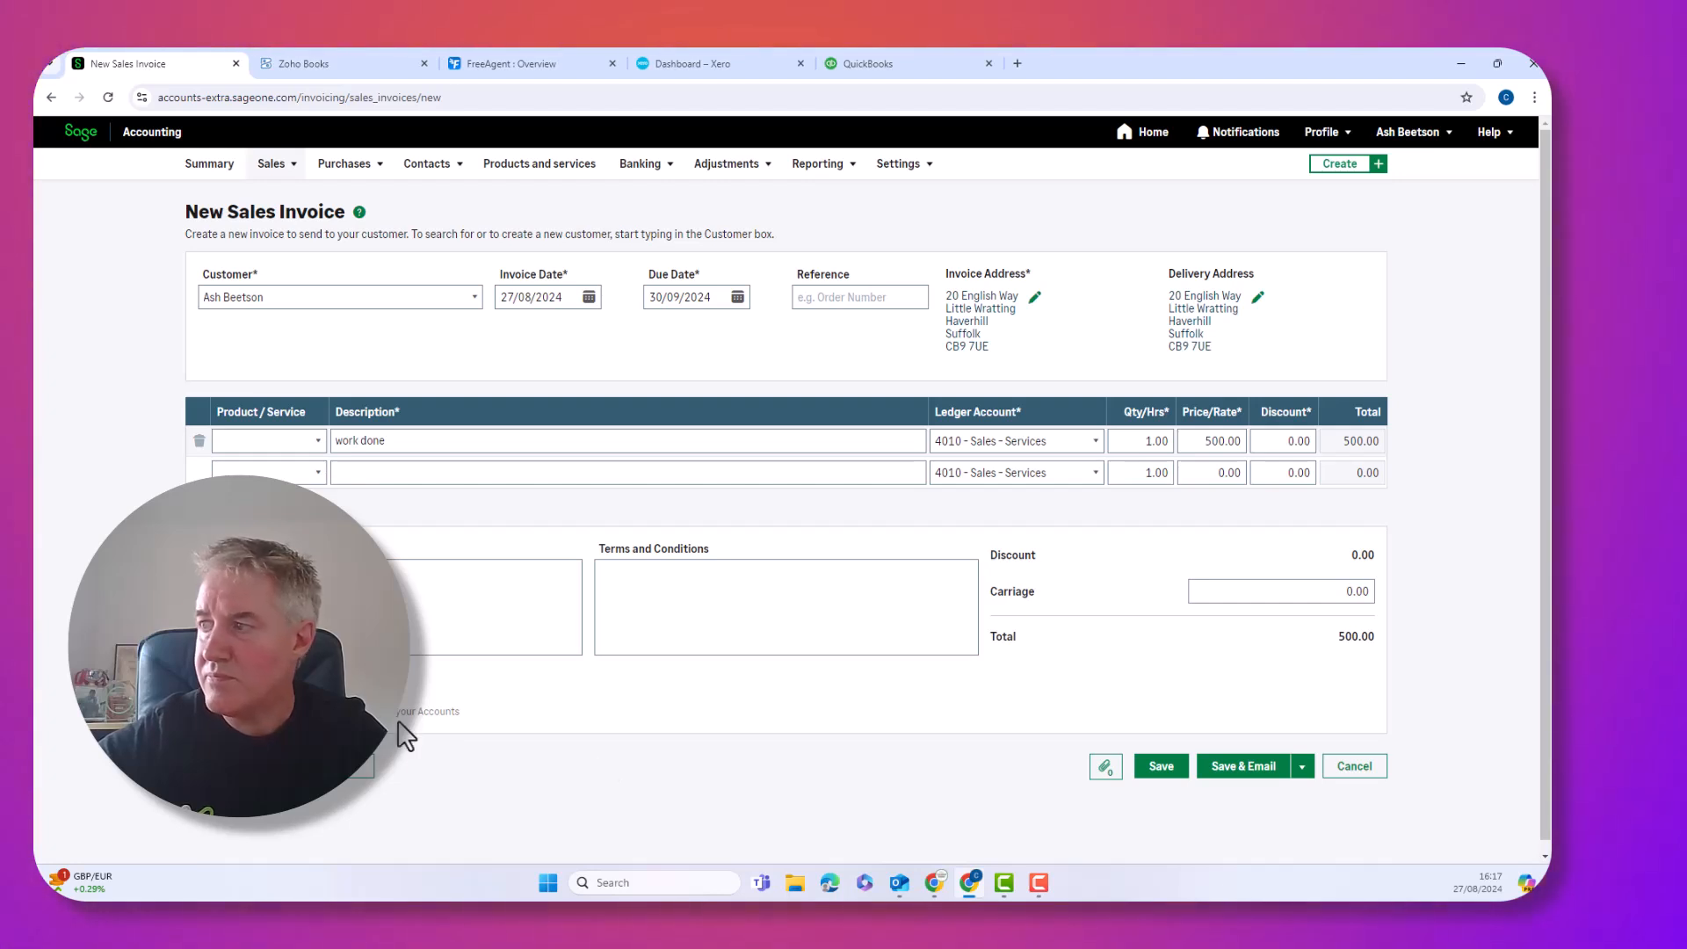
Save and email invoice SI-2 to the customer with its PDF attached
click(1301, 768)
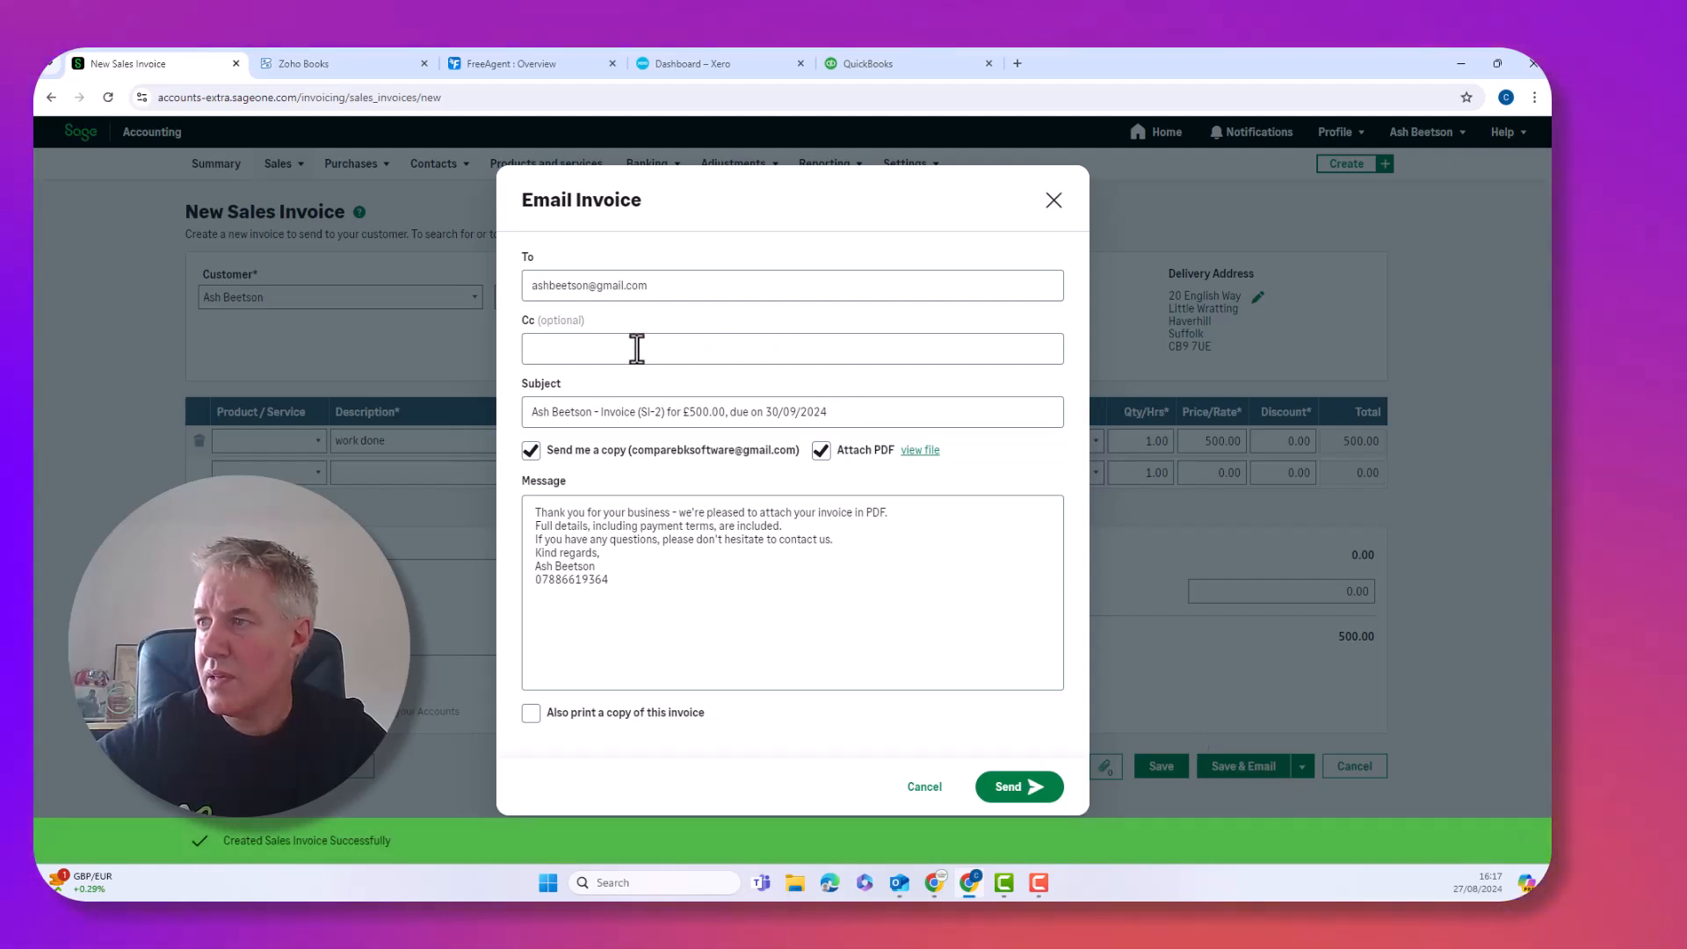
click(1018, 791)
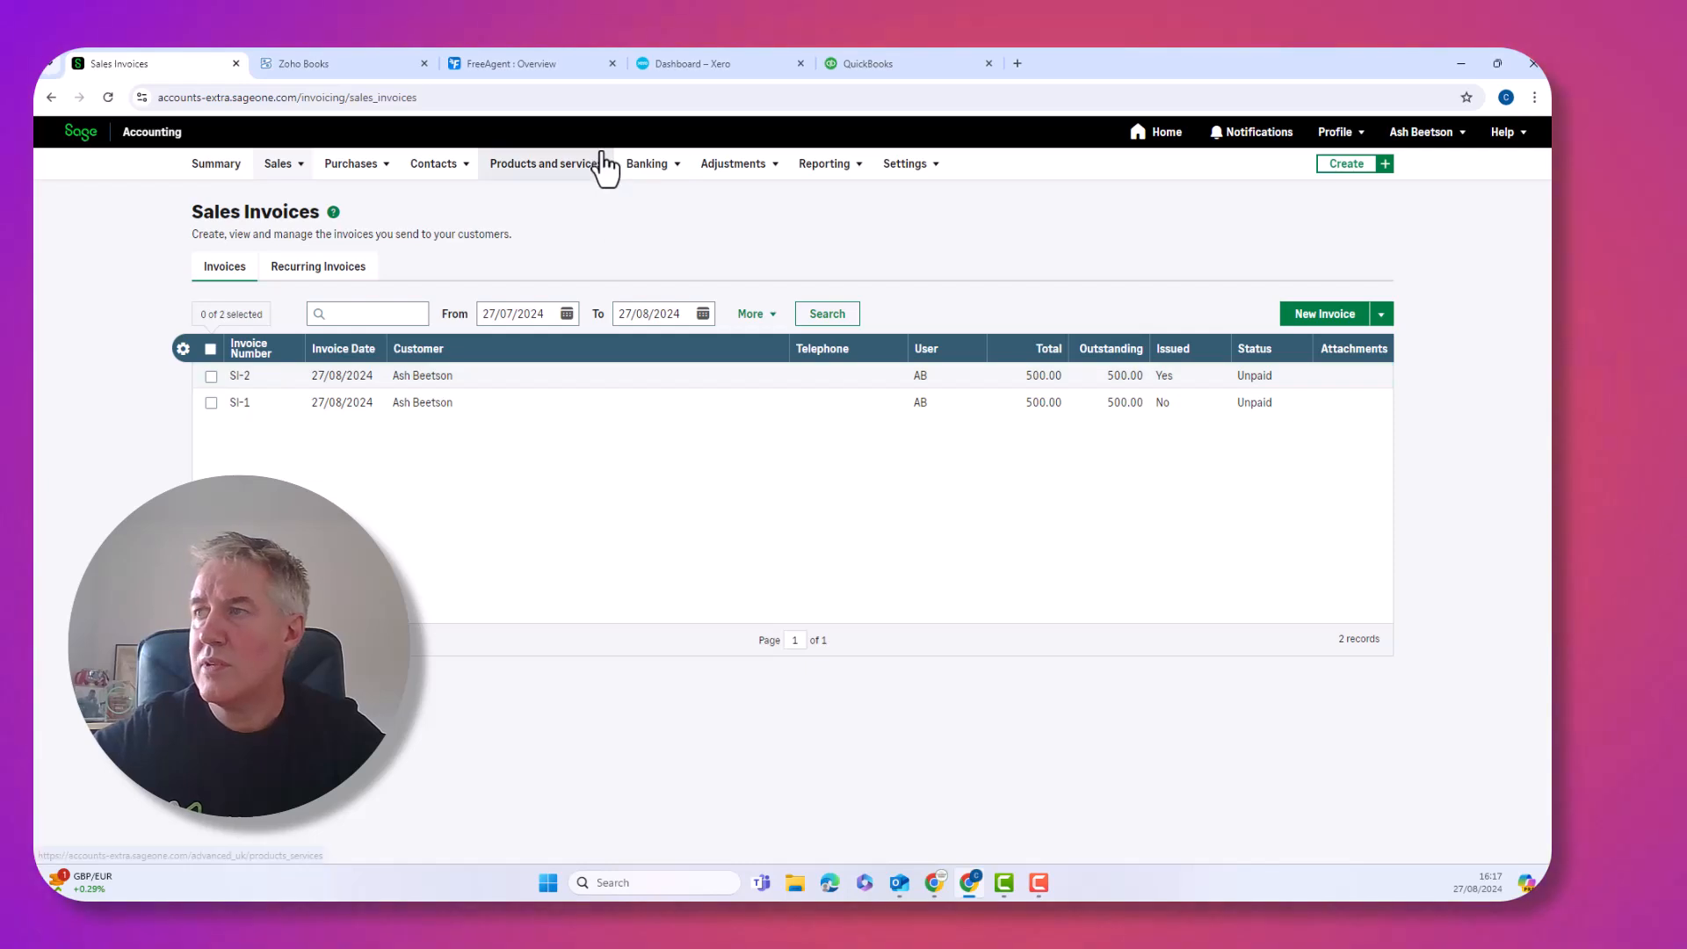
Review the Sage customer record with invoices SI-1 and SI-2, then switch to Zoho Books
mouse_move(394, 175)
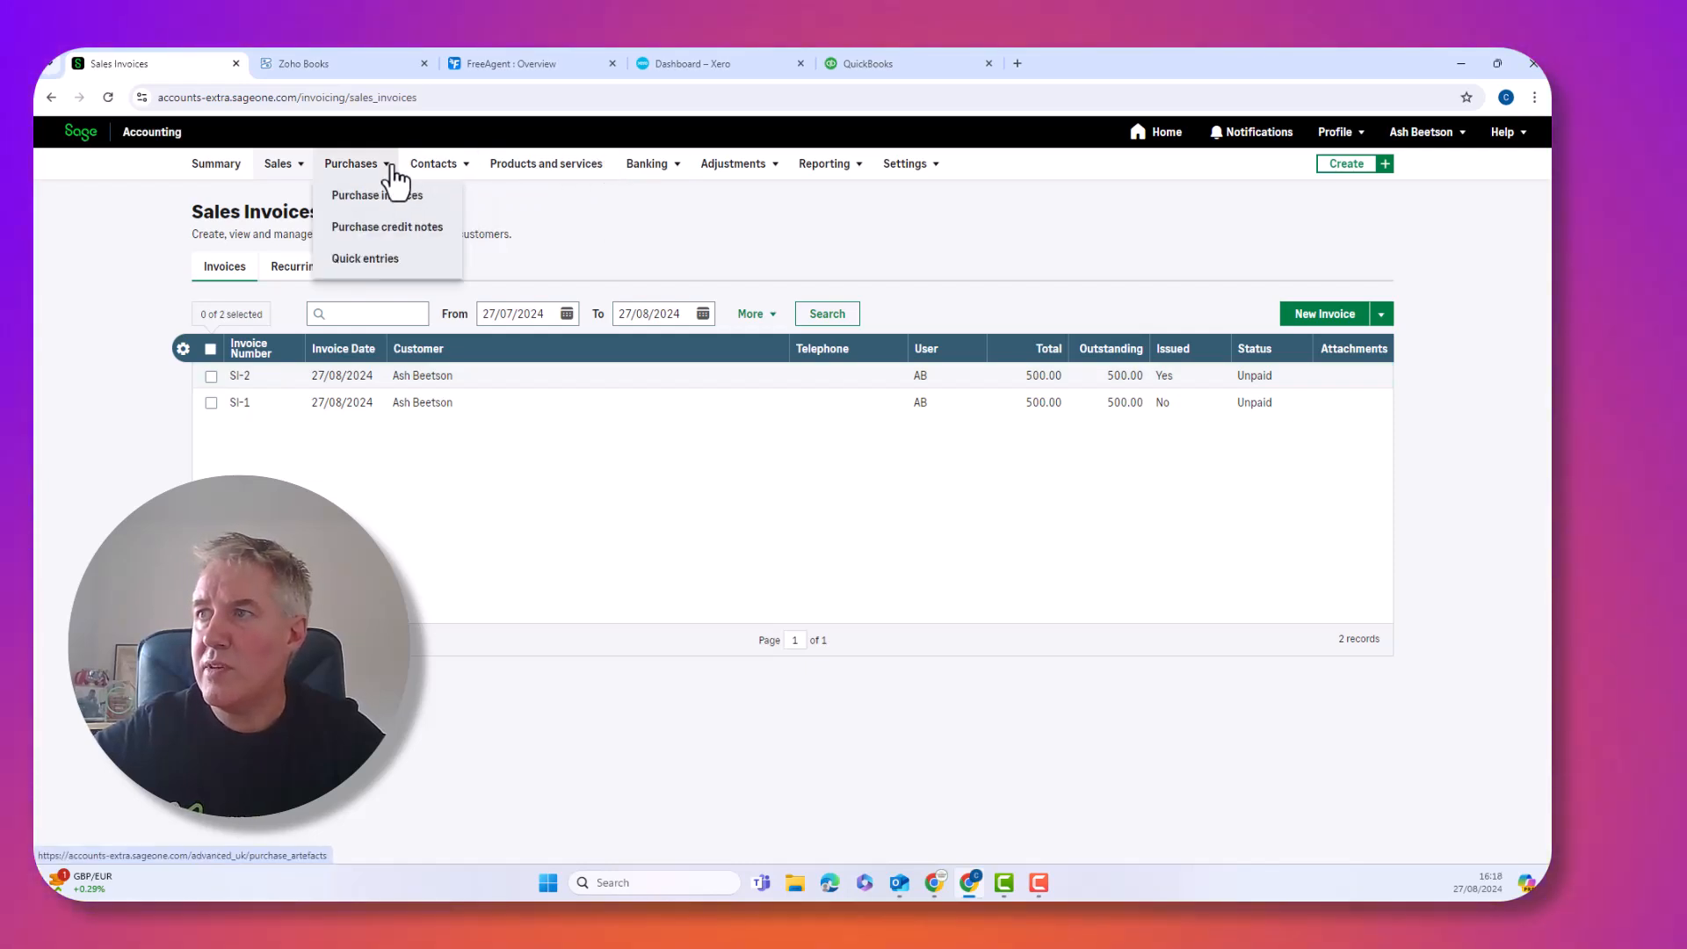
mouse_move(448, 181)
click(442, 209)
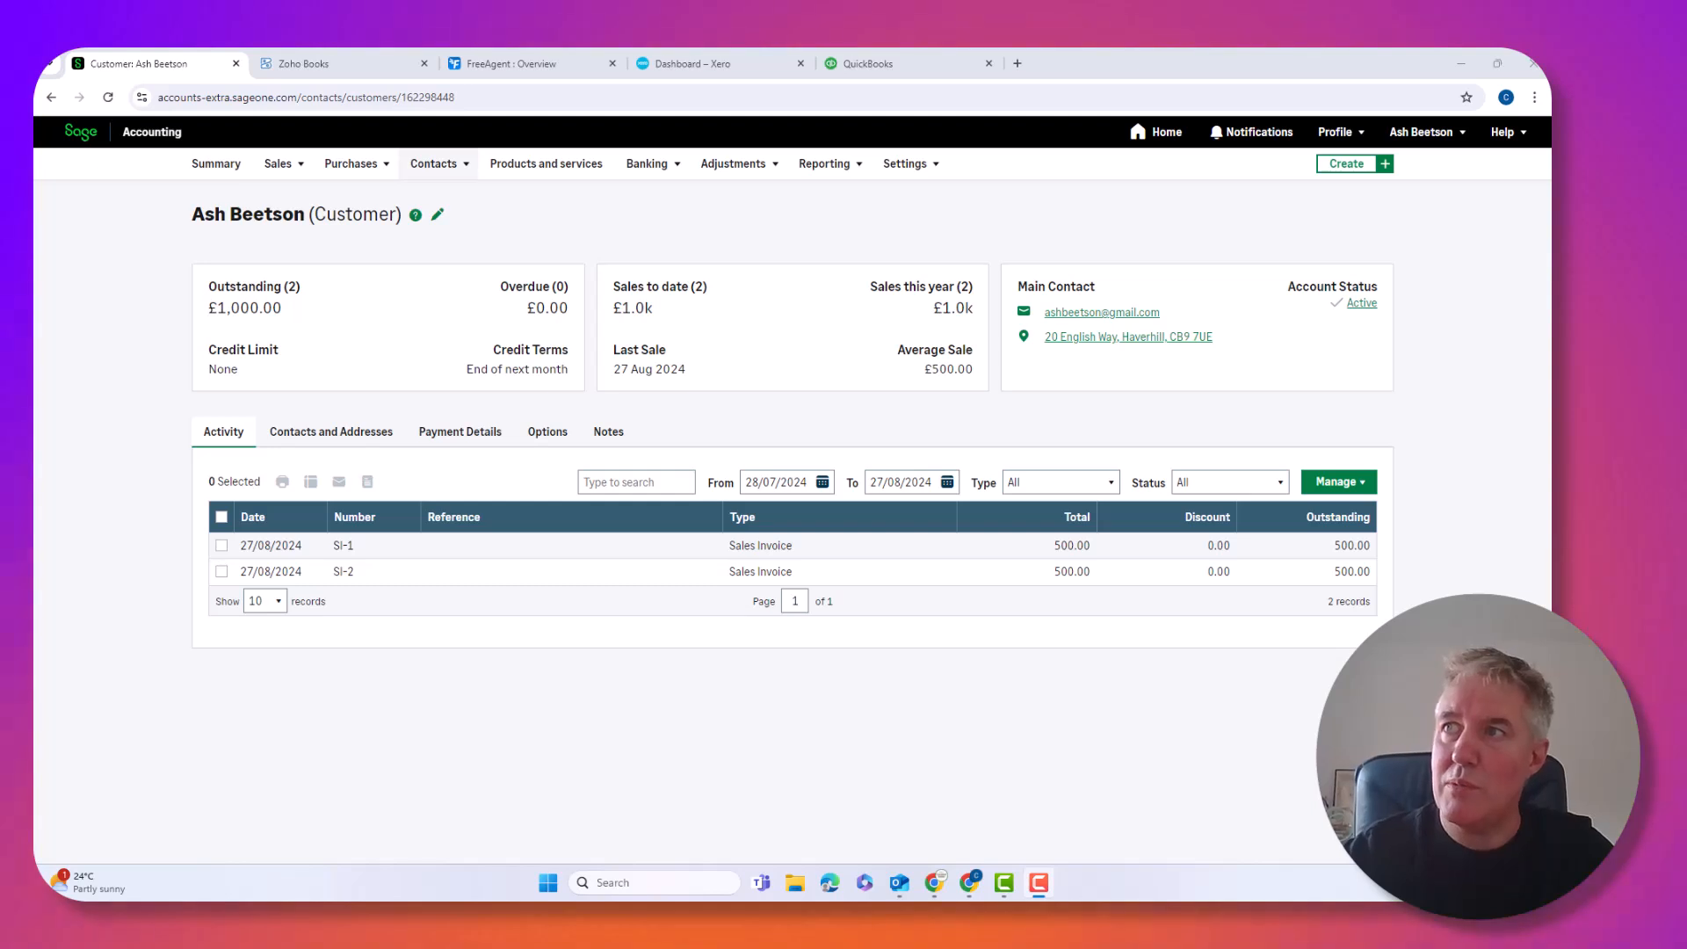
click(330, 67)
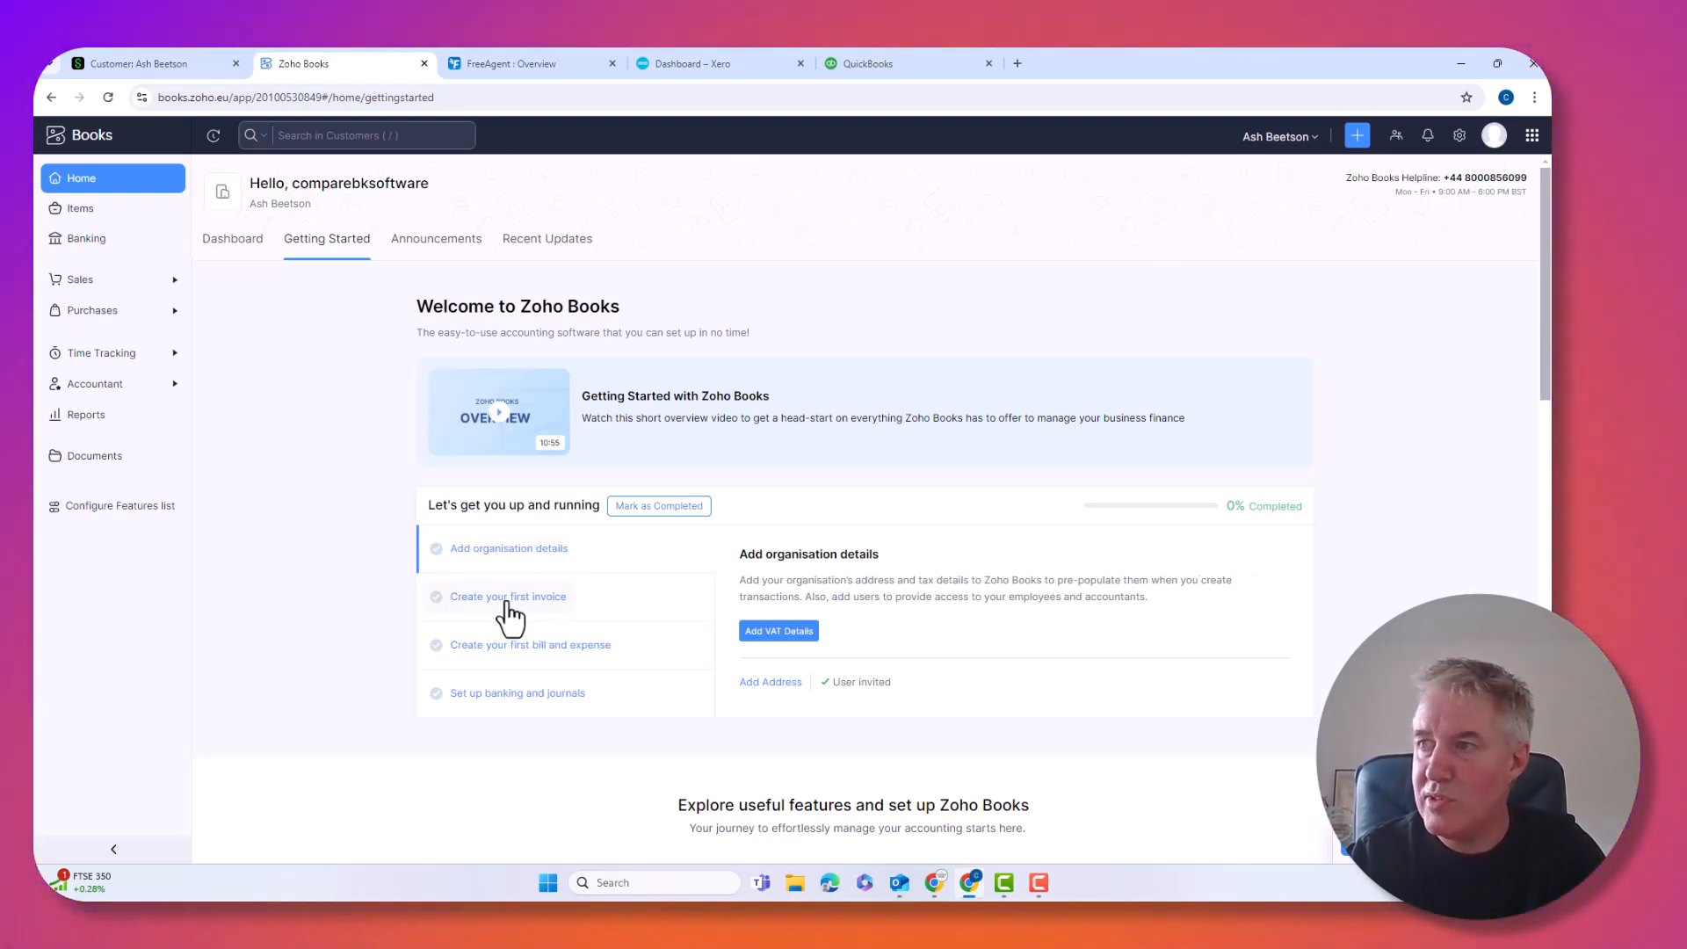
Begin Zoho Books' first invoice, saving the transaction preferences to reach a blank INV-000001 form
click(507, 601)
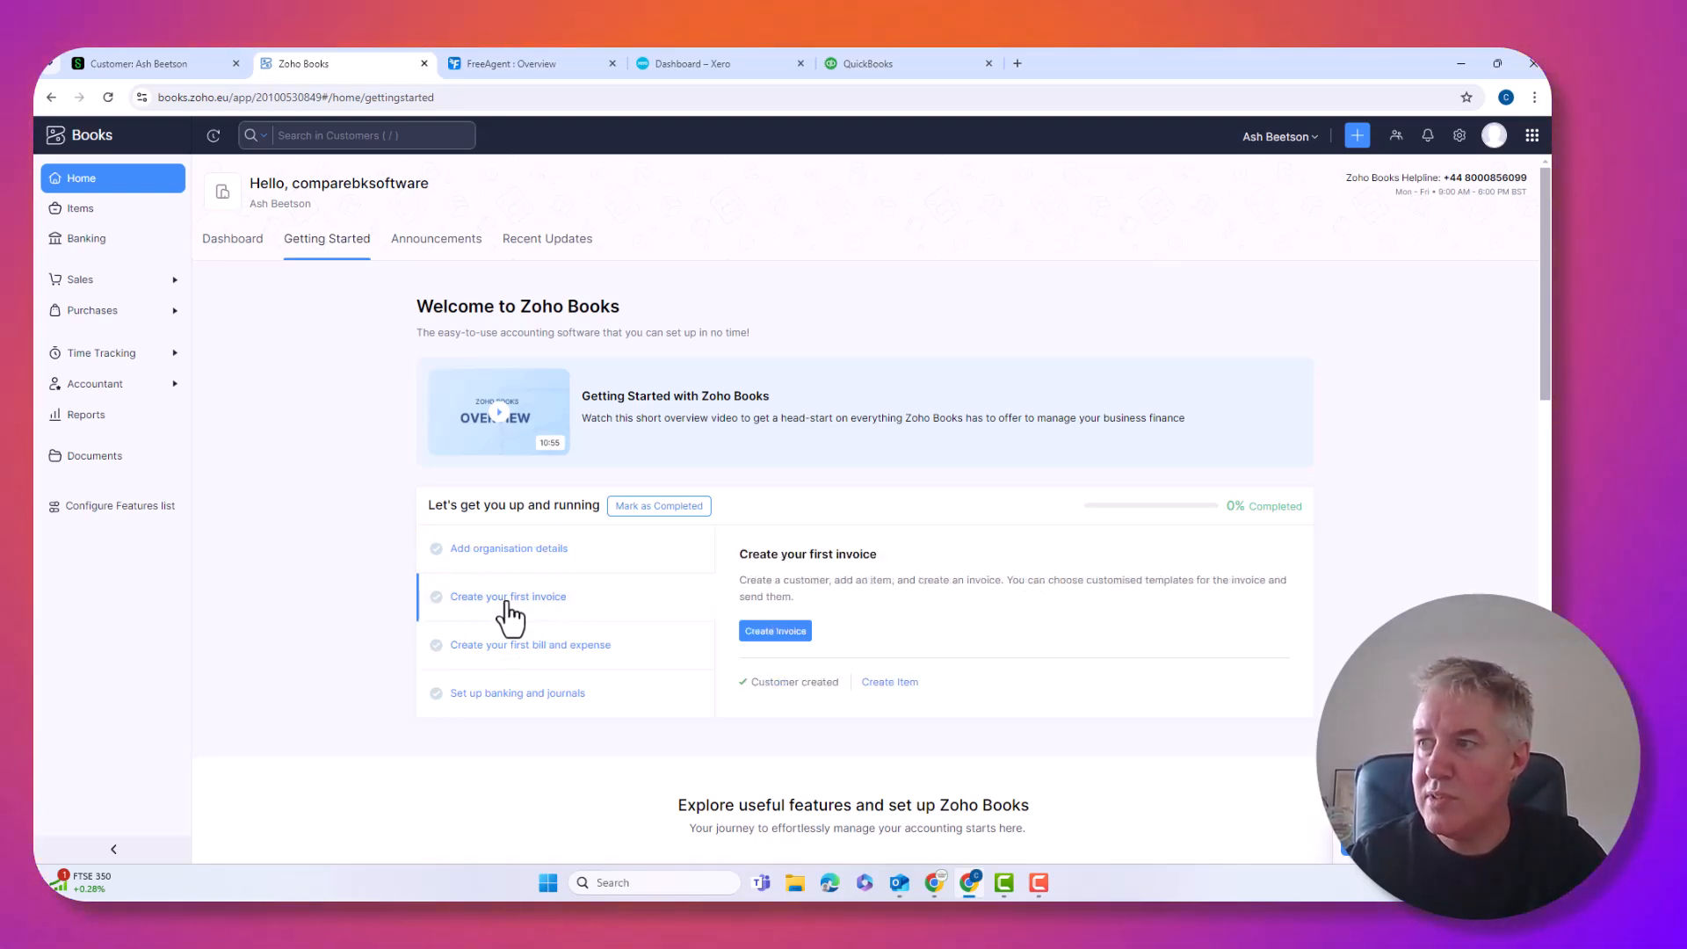
click(781, 632)
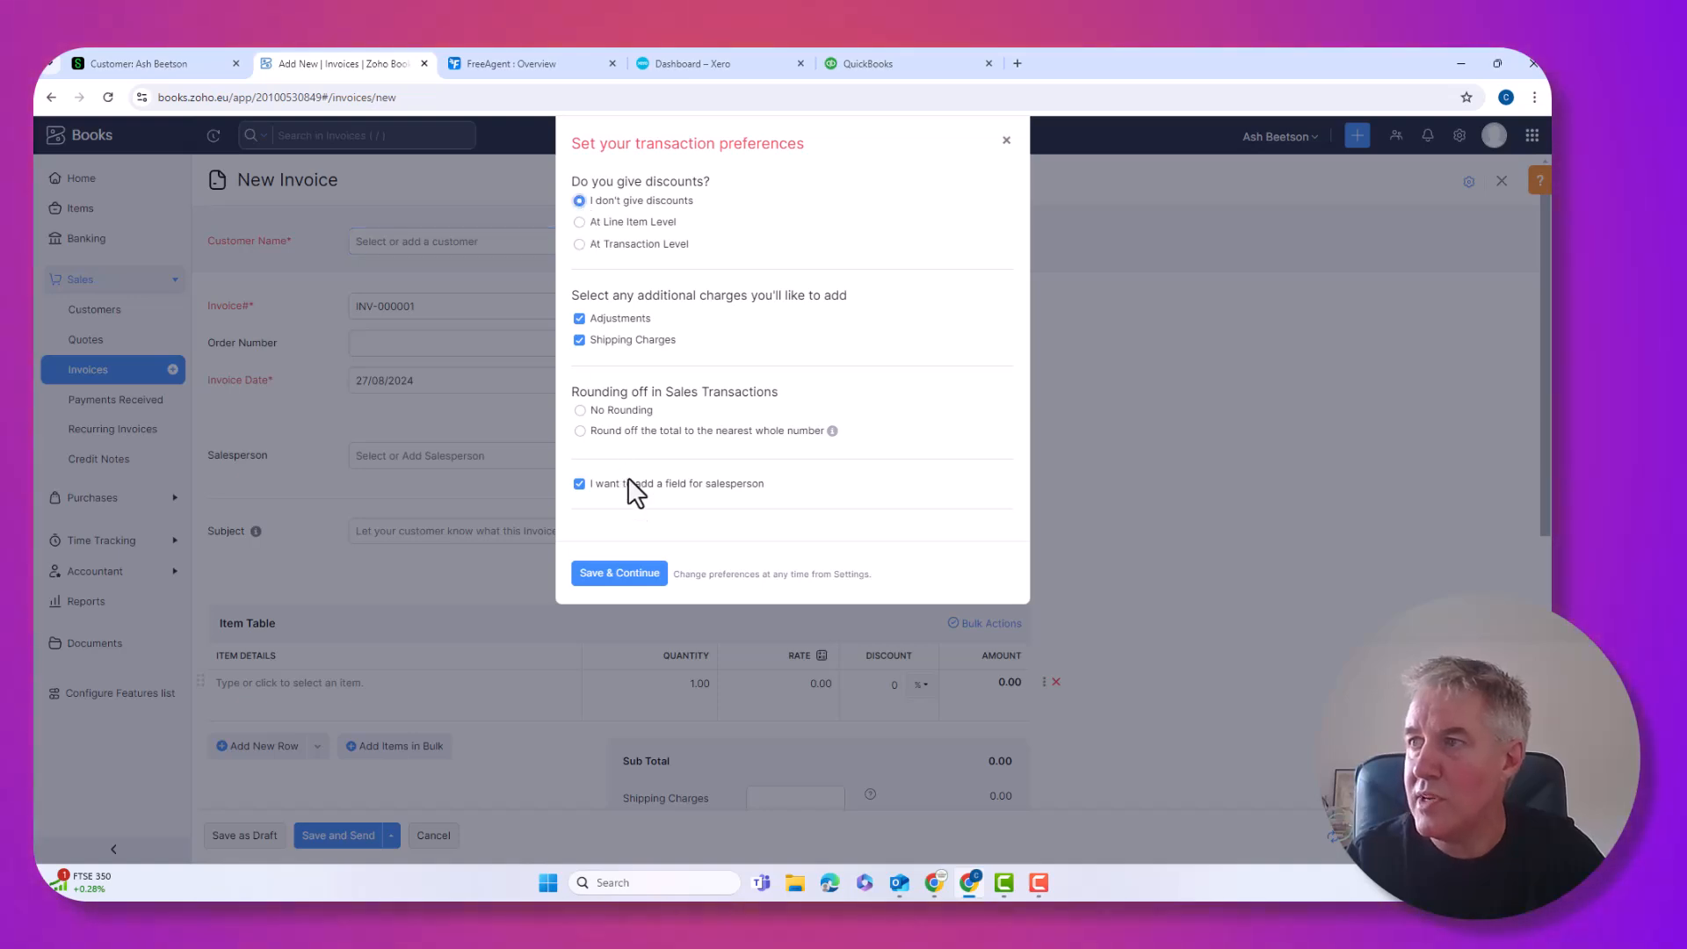
click(628, 575)
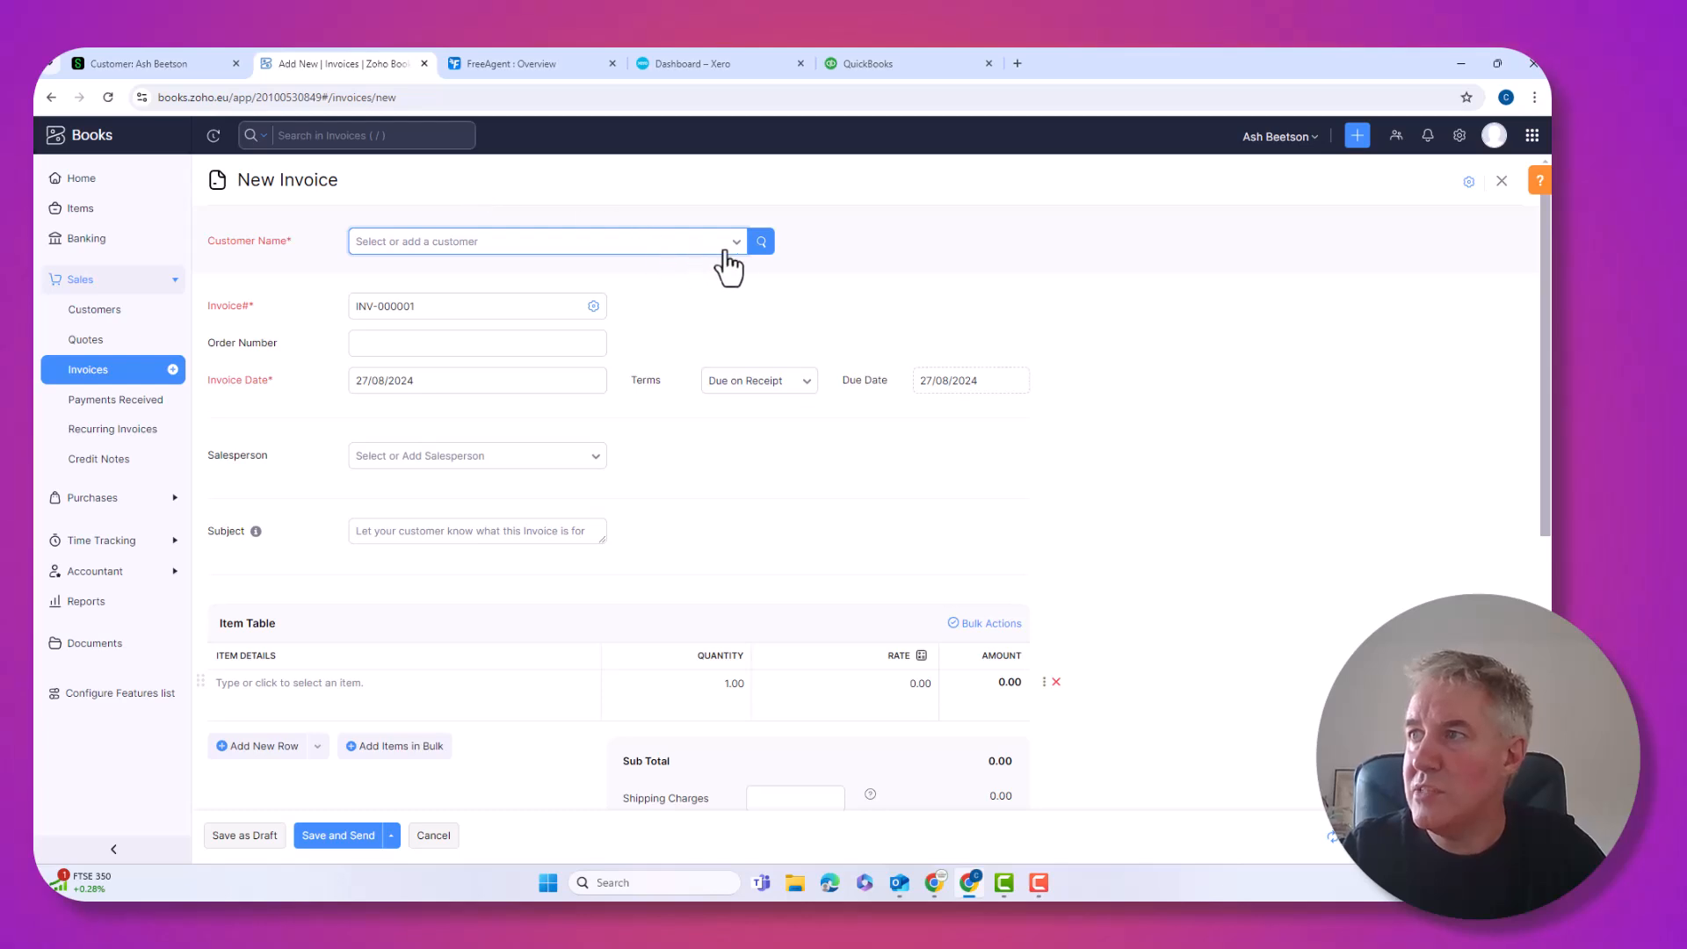
Select the saved customer on the new Zoho Books invoice INV-000001
click(736, 250)
click(461, 338)
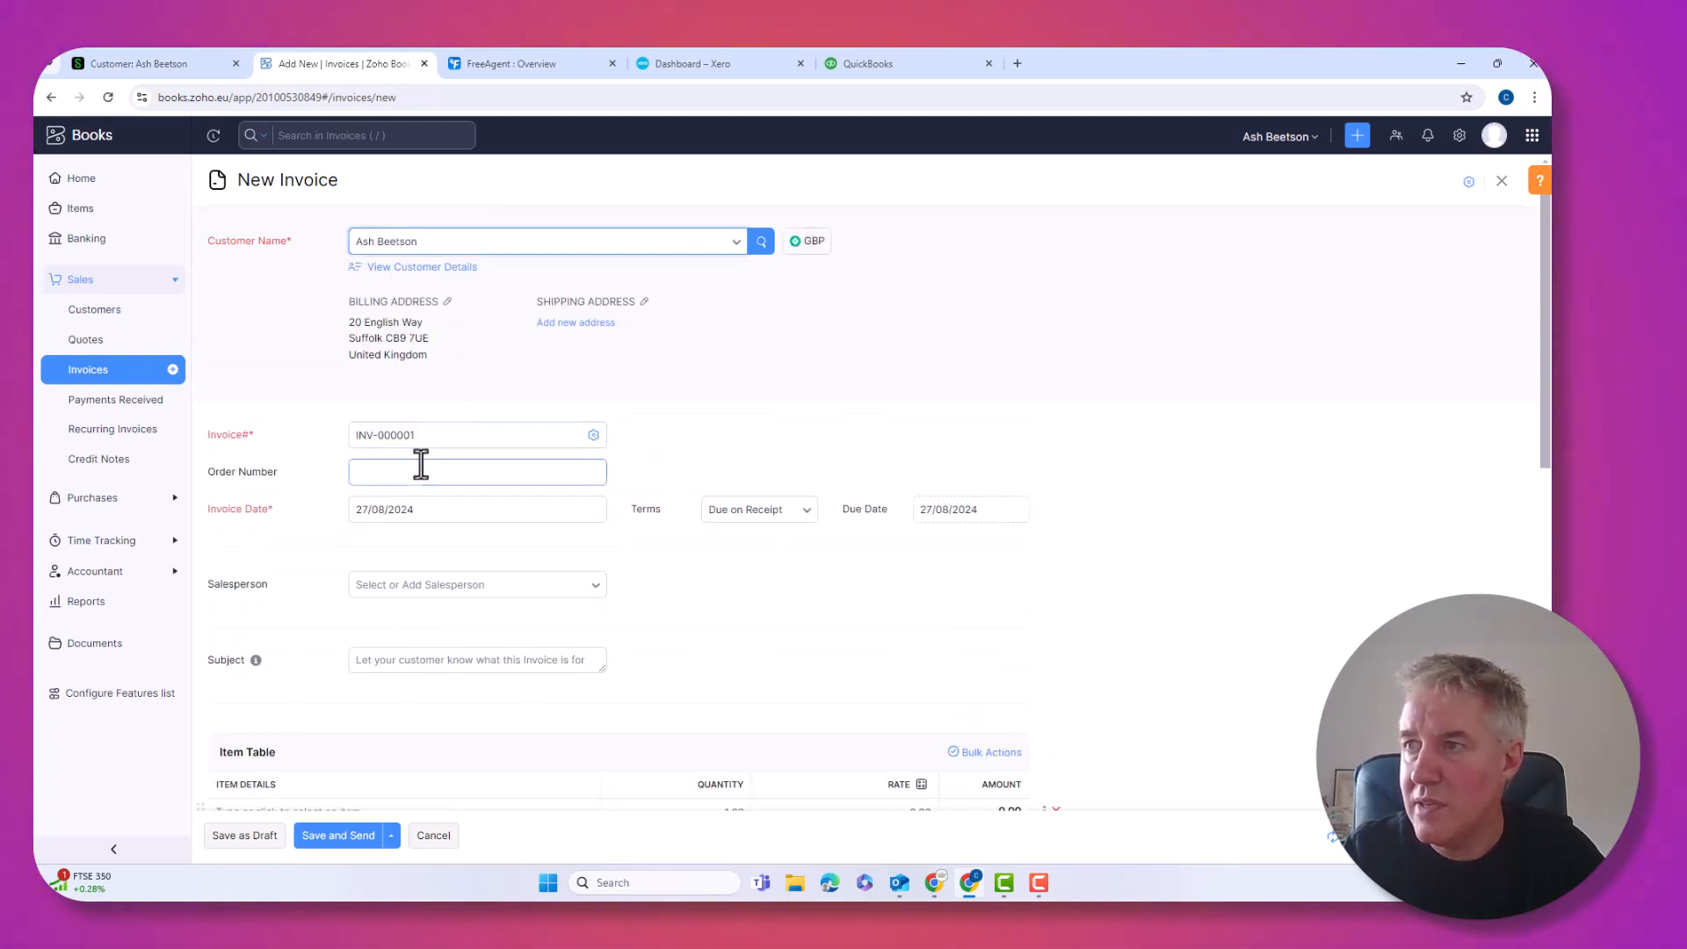
scroll(457, 605, down, 2)
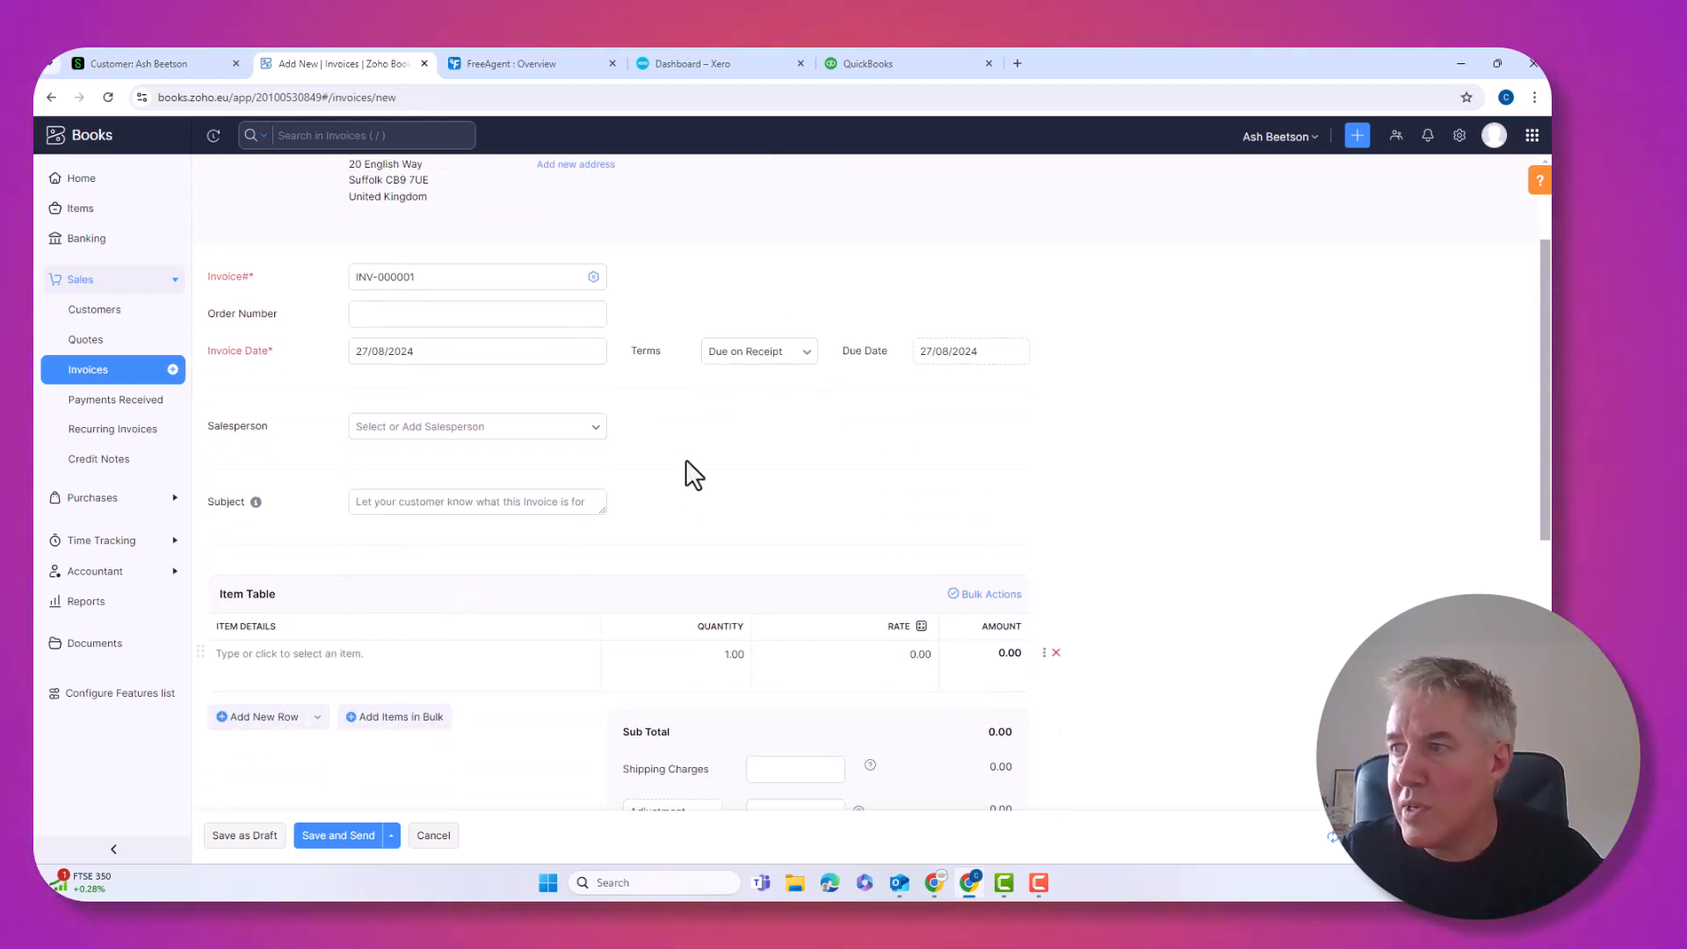
click(591, 502)
scroll(588, 509, down, 1)
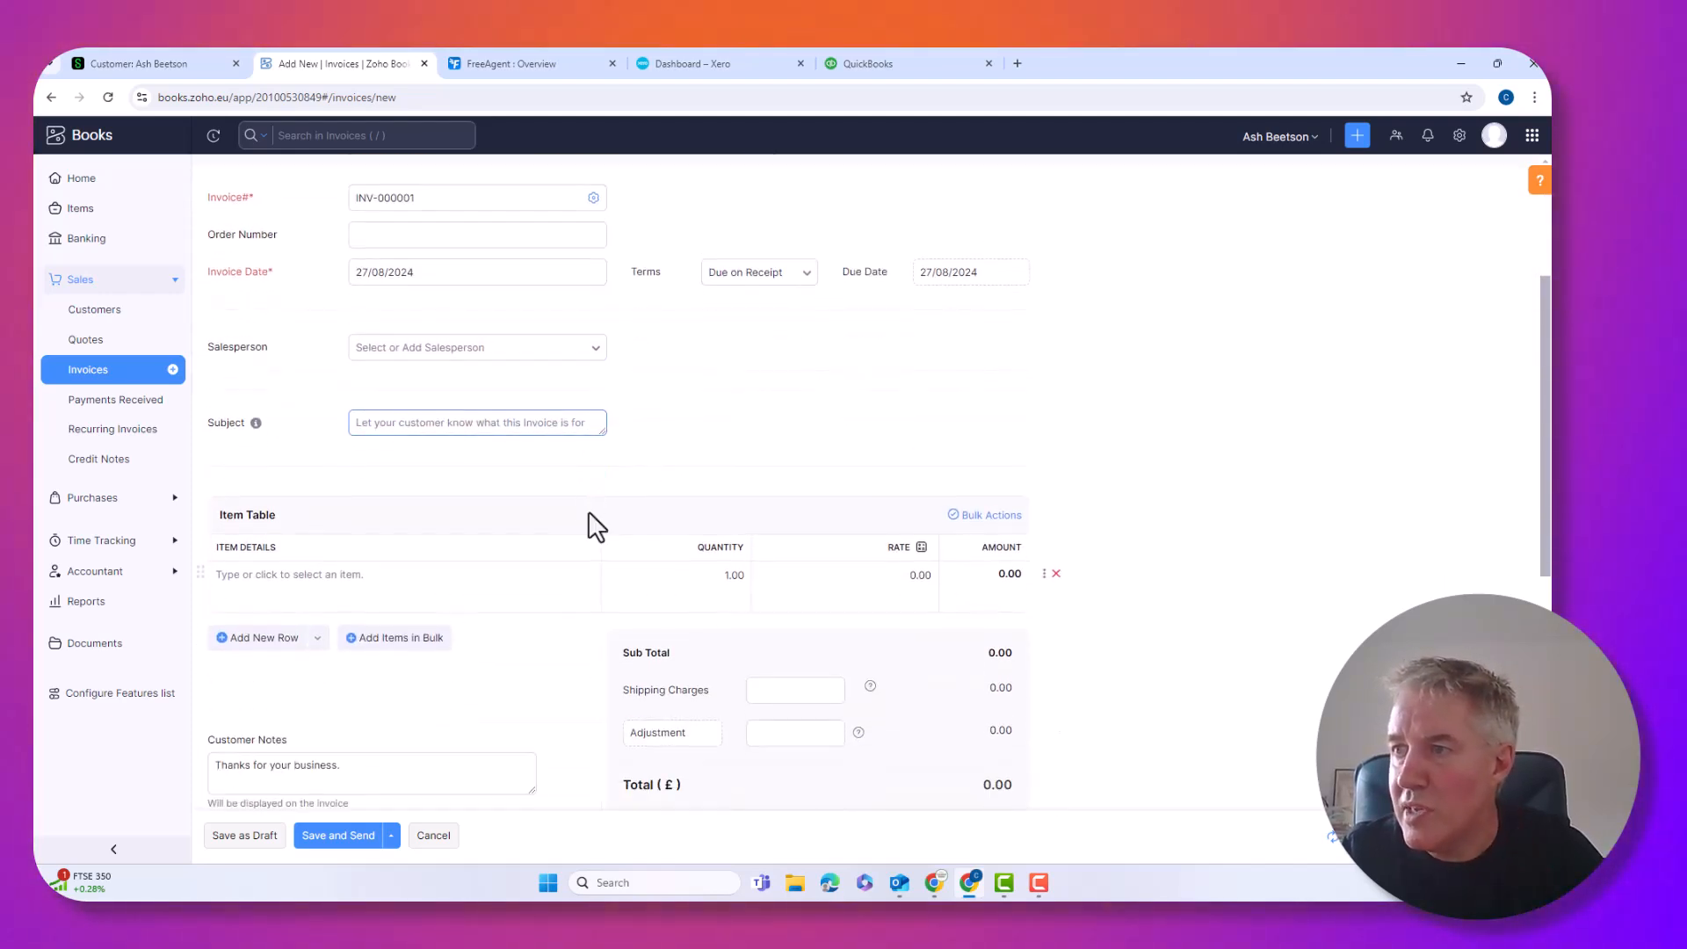
Add a Sales line item at a rate of 500 to the invoice
click(380, 577)
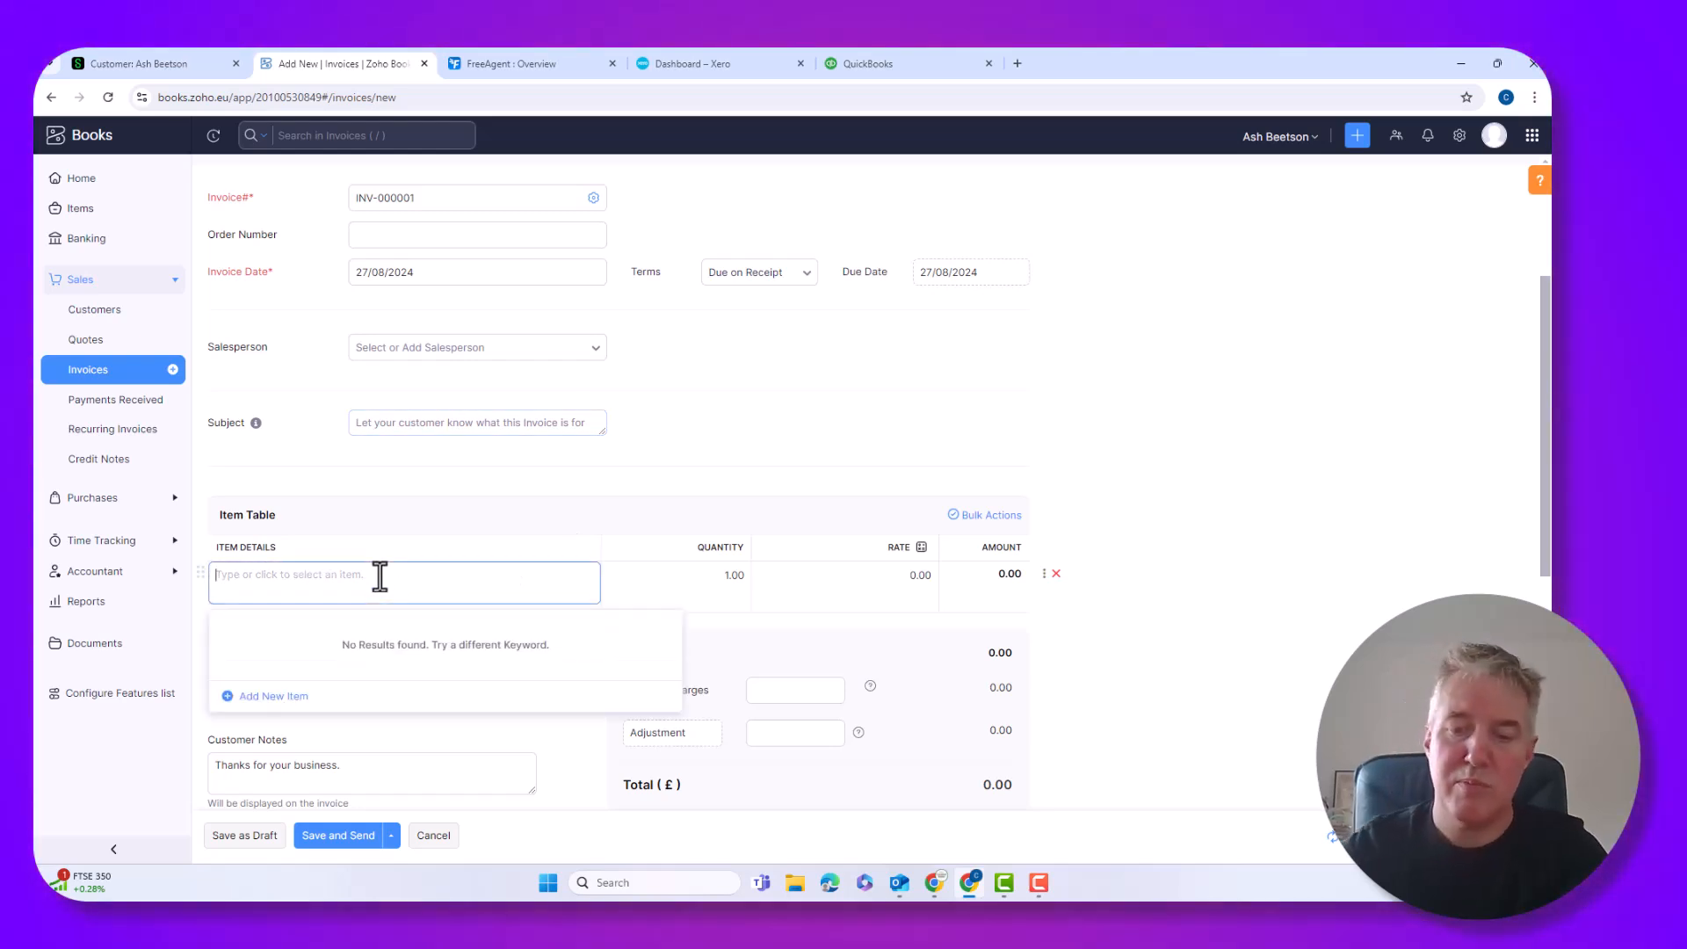
text(SAI)
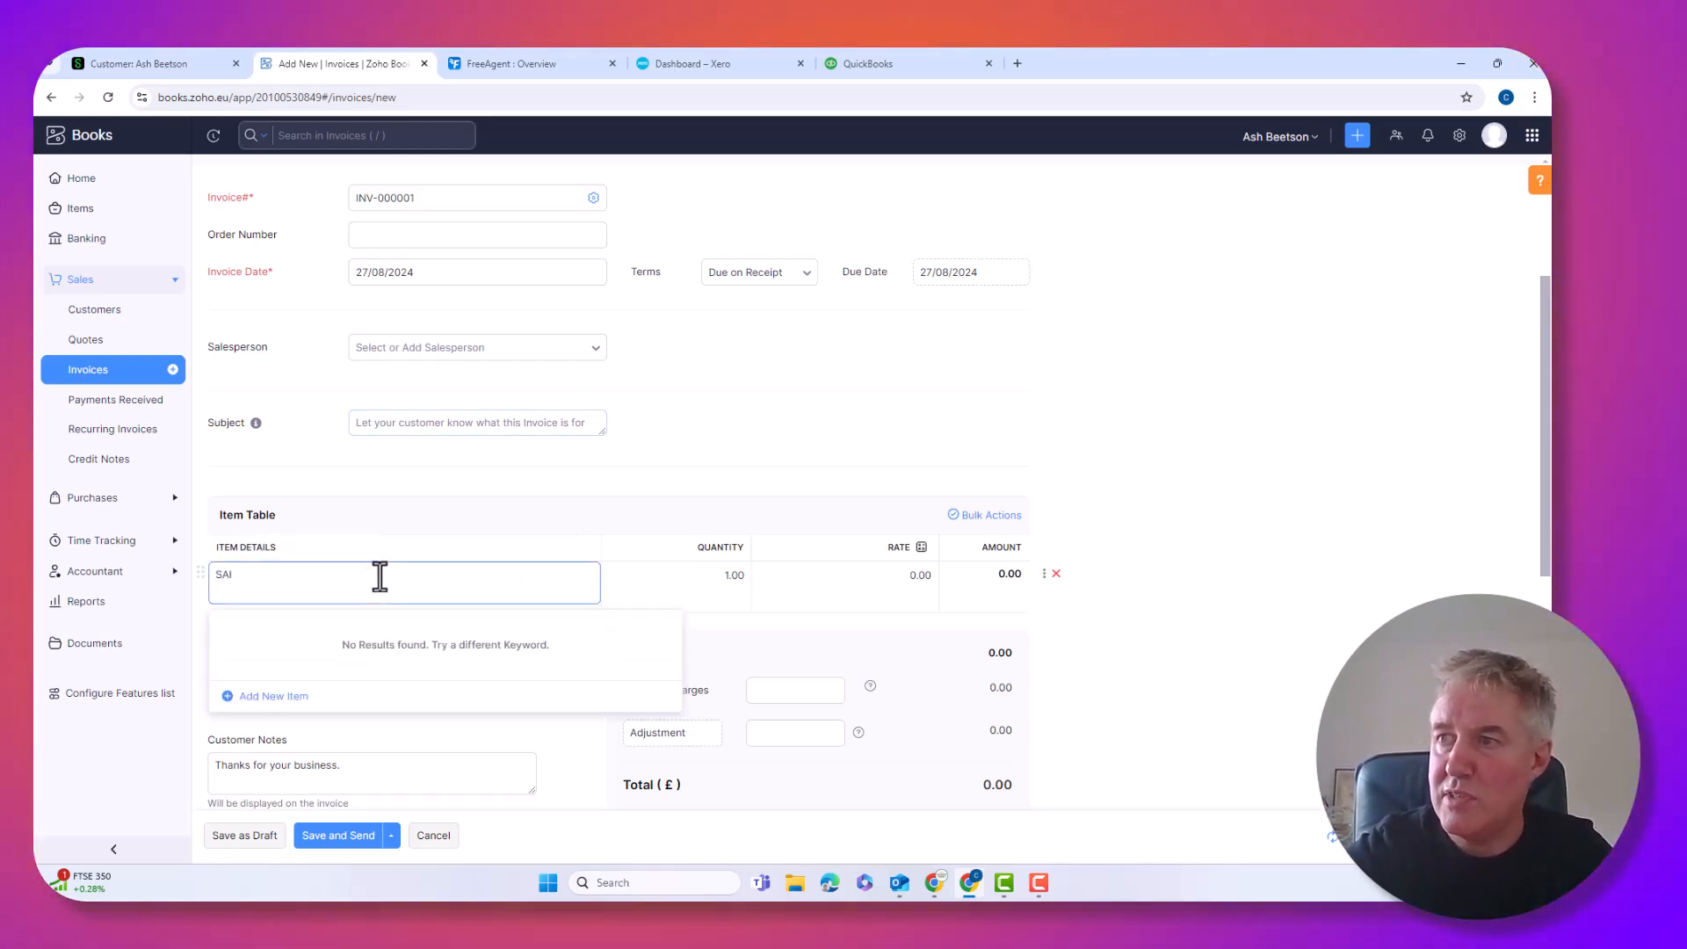
key(BackSpace)
key(BackSpace)
text(a)
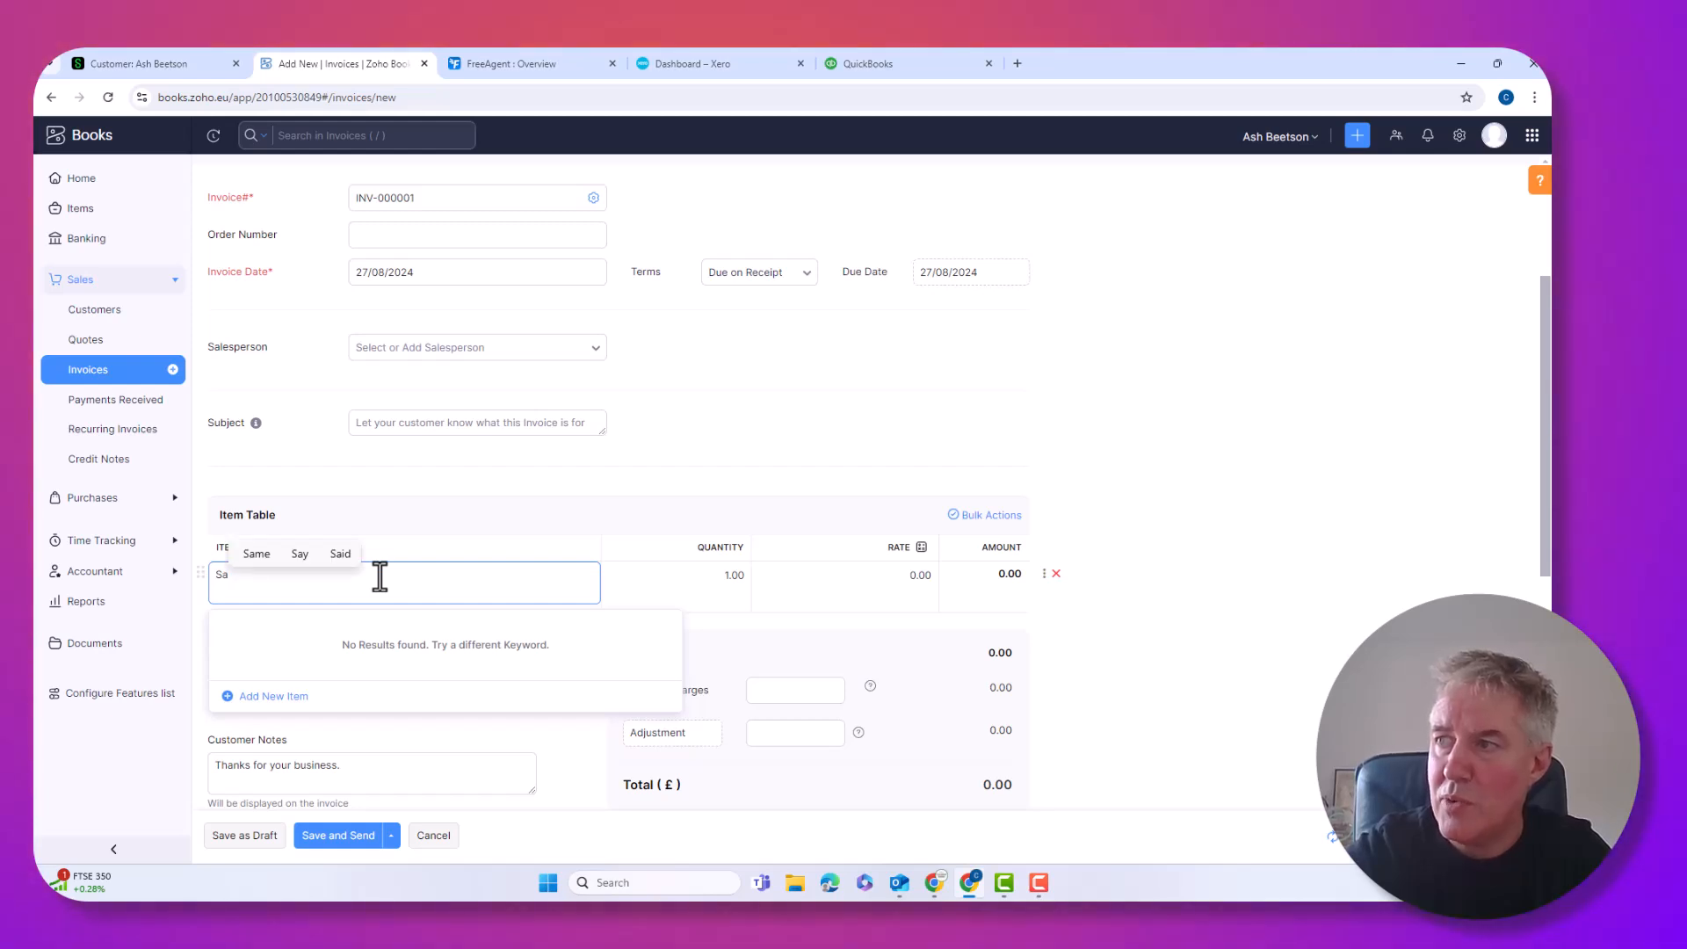
text(les)
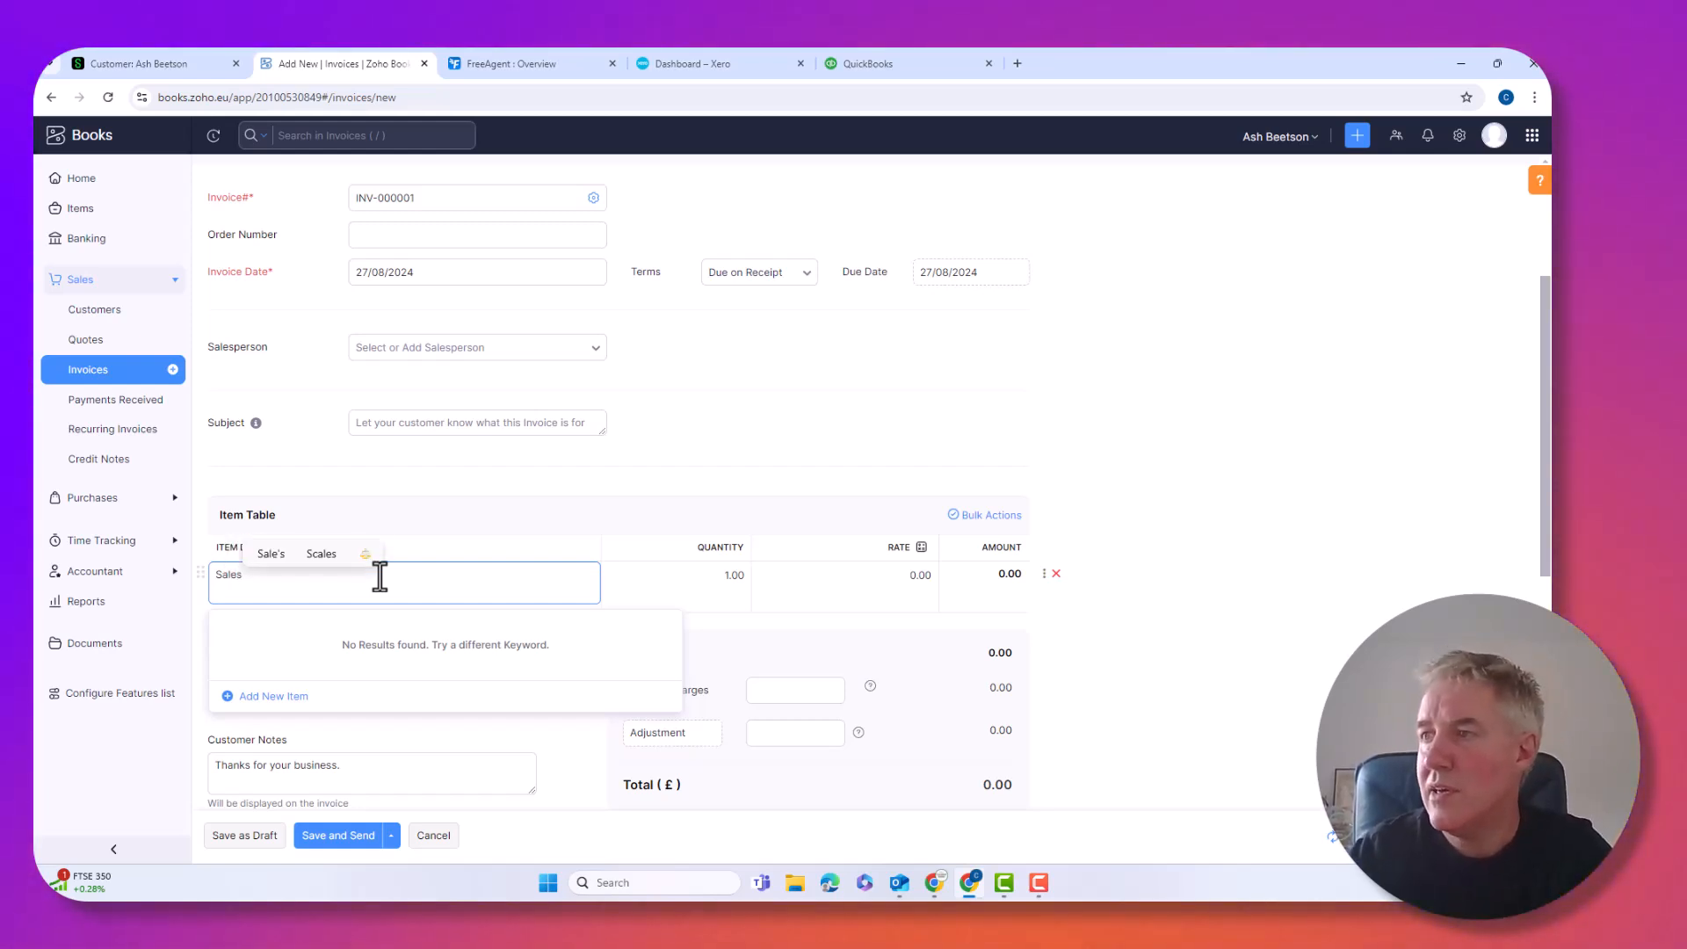
key(Tab)
key(Tab)
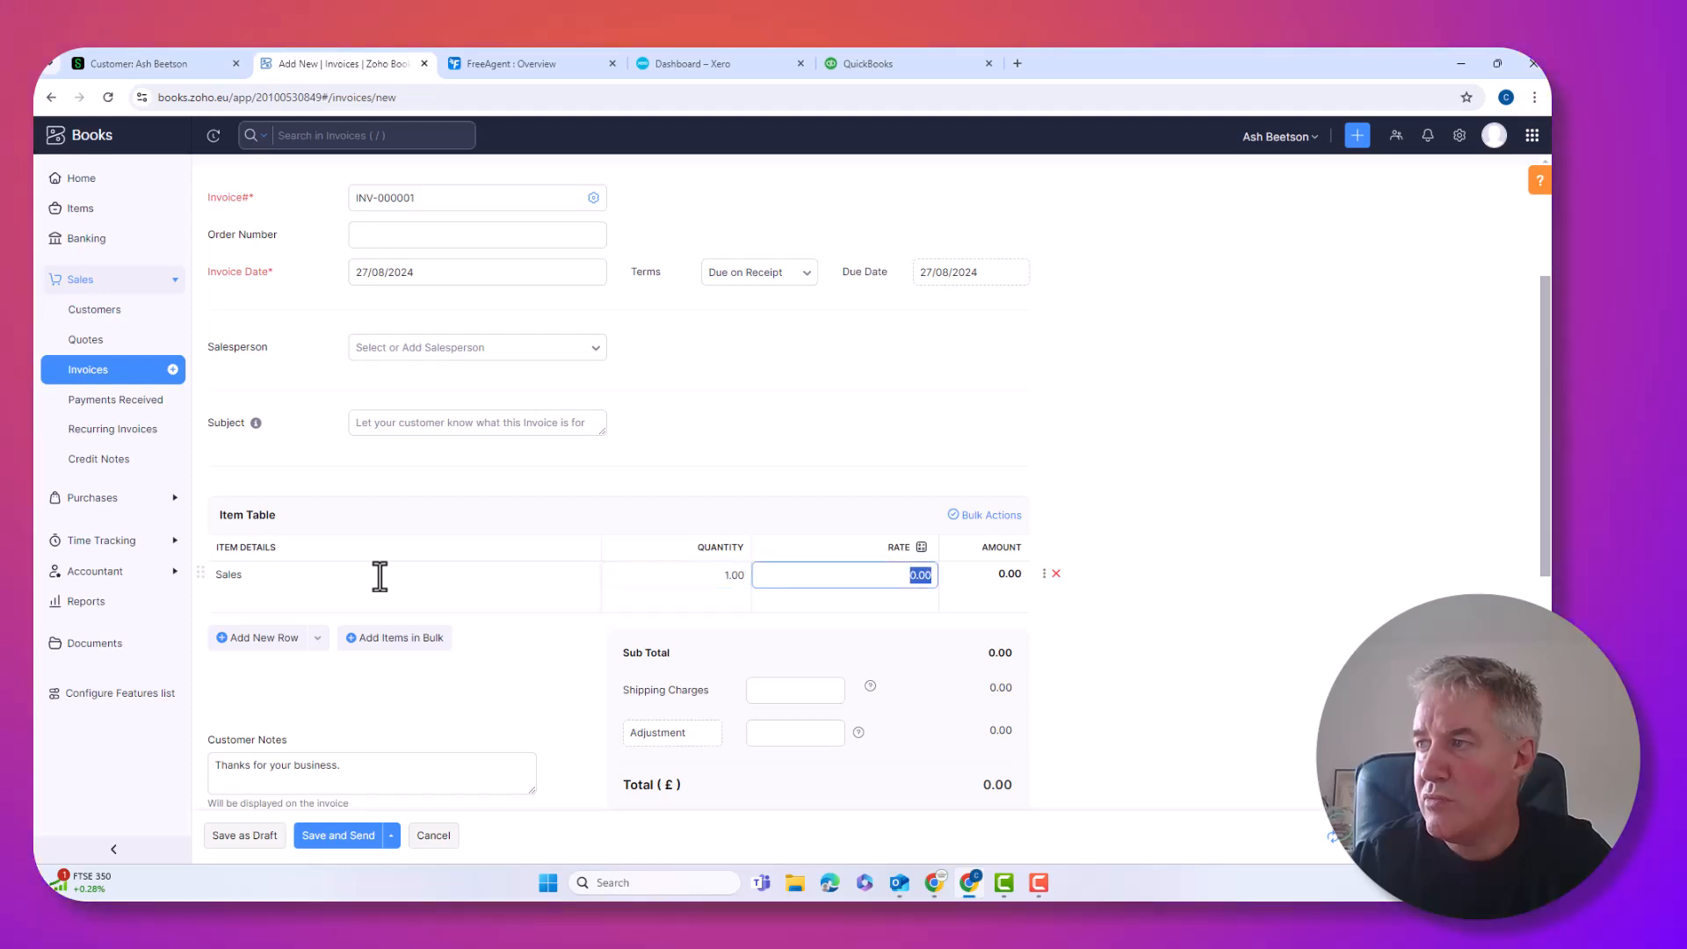
text(500)
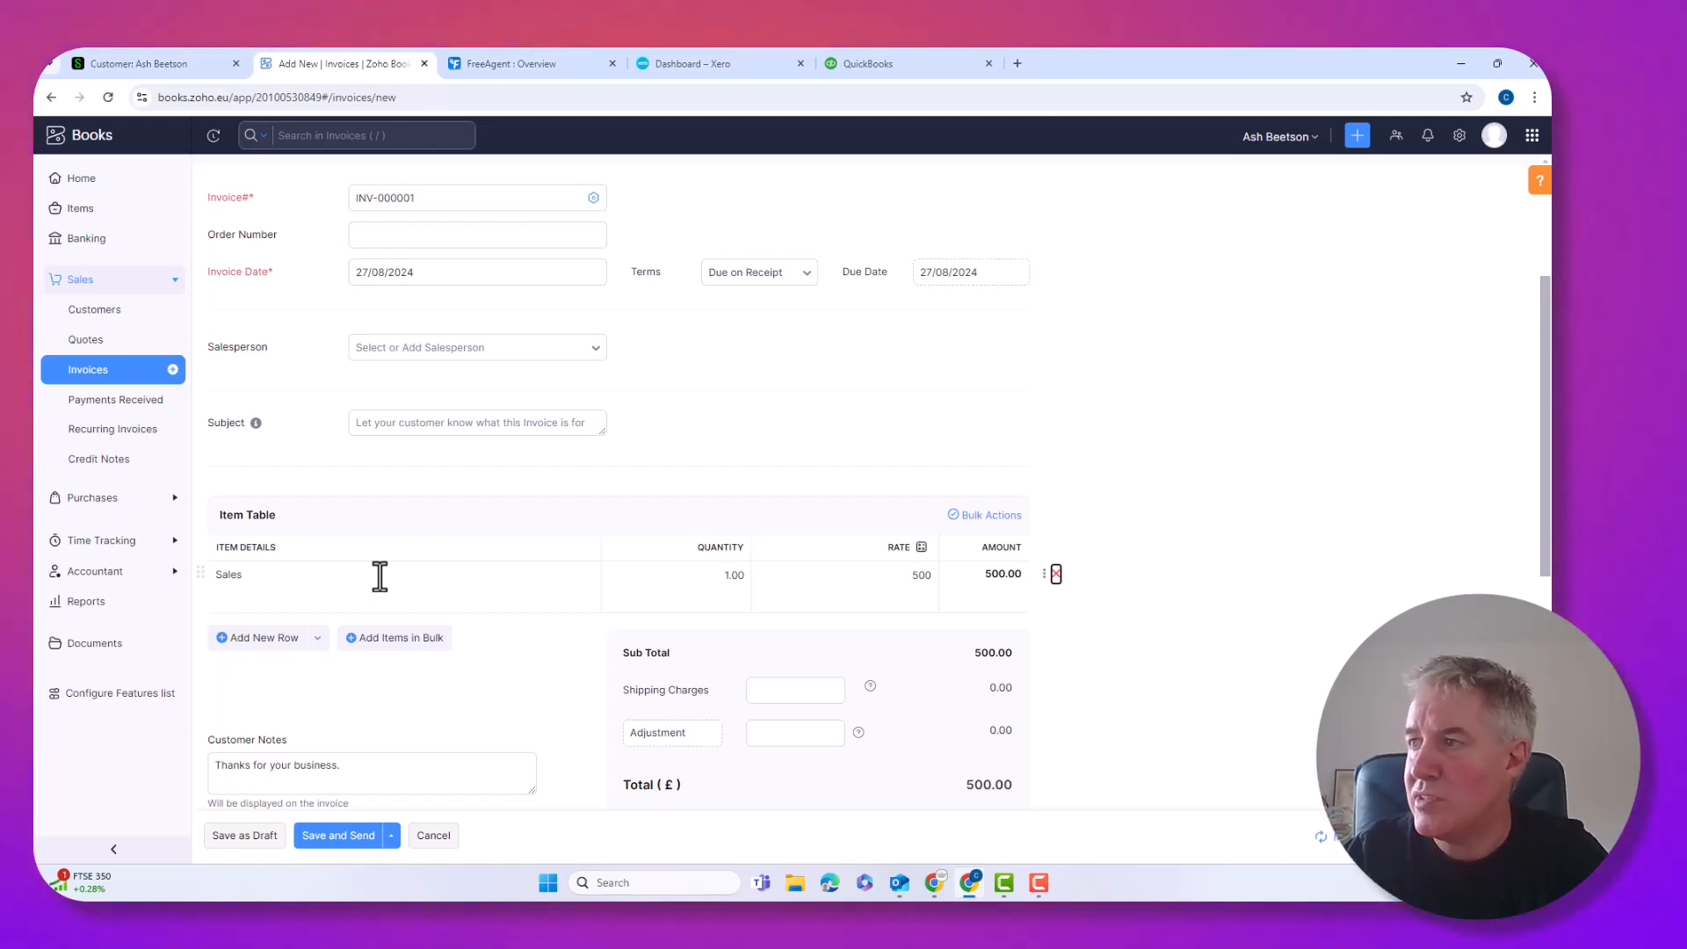
scroll(1048, 642, down, 1)
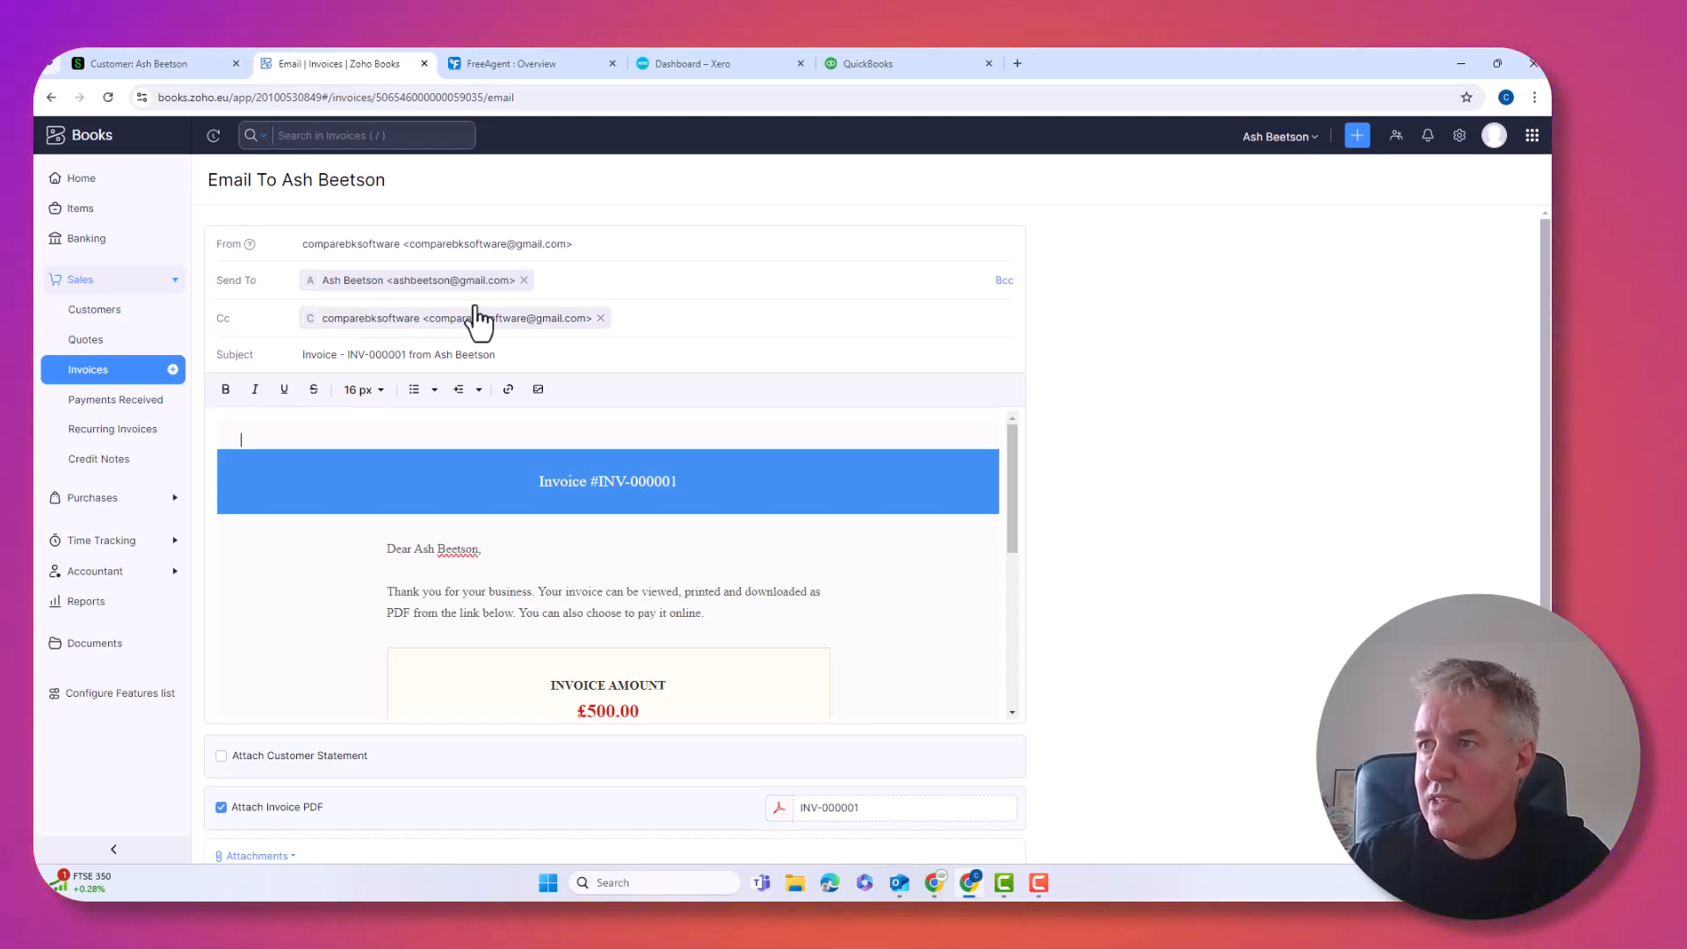
Send the INV-000001 email with the attached PDF to the customer
scroll(474, 320, down, 1)
scroll(733, 444, down, 5)
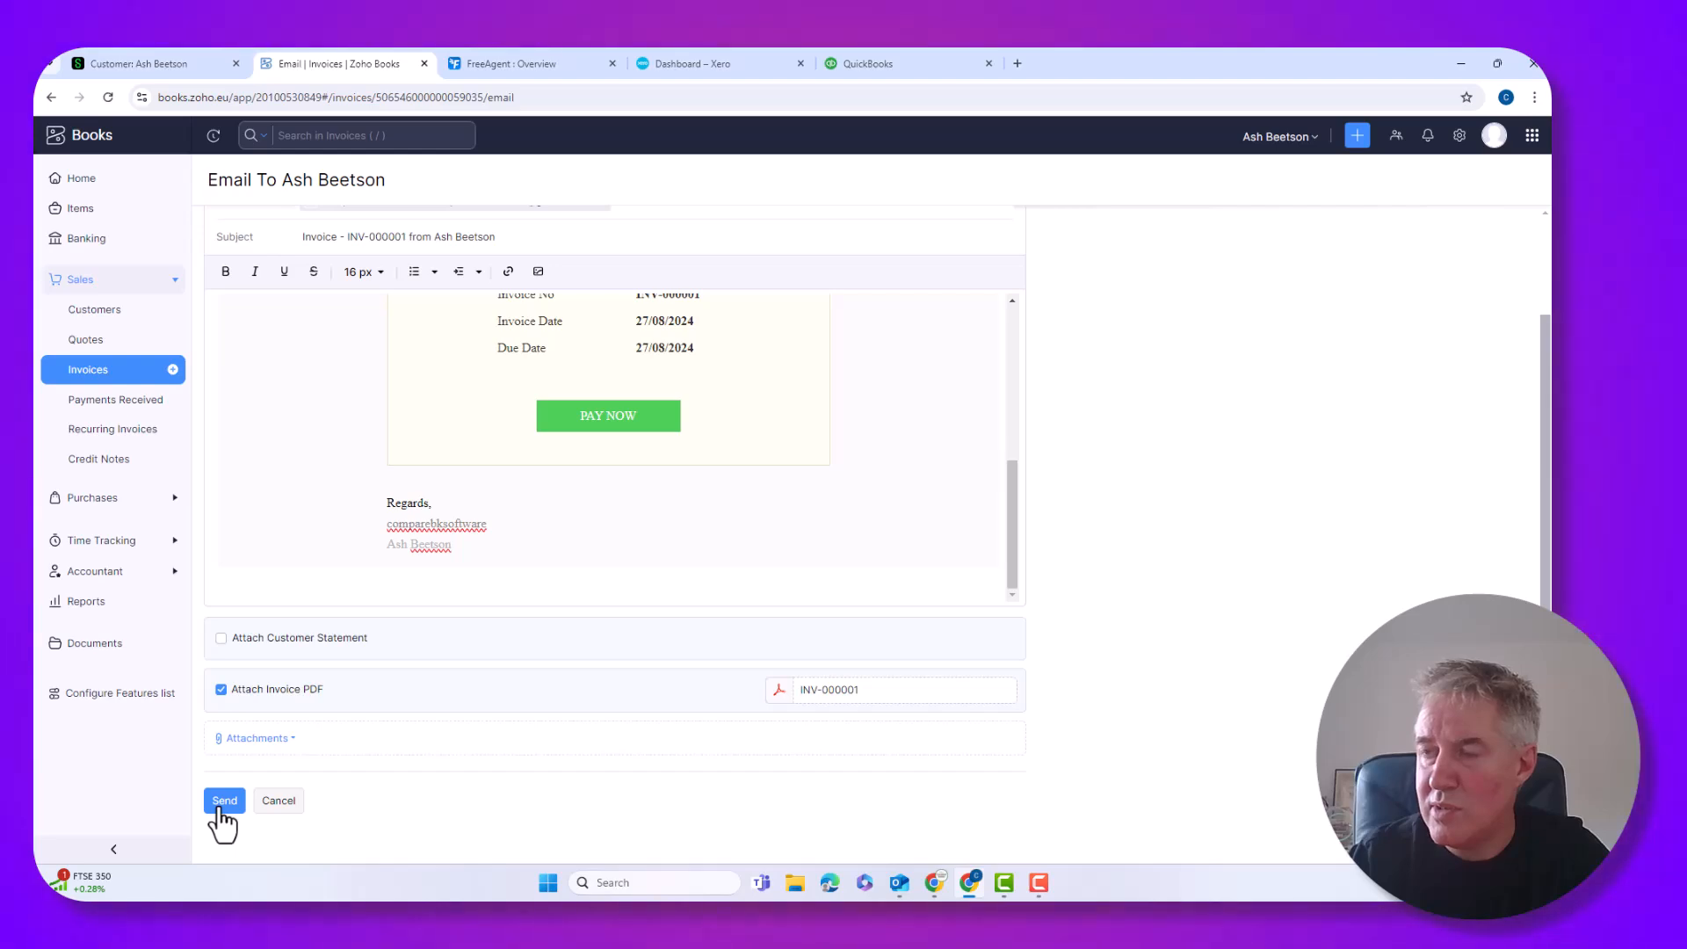
click(219, 804)
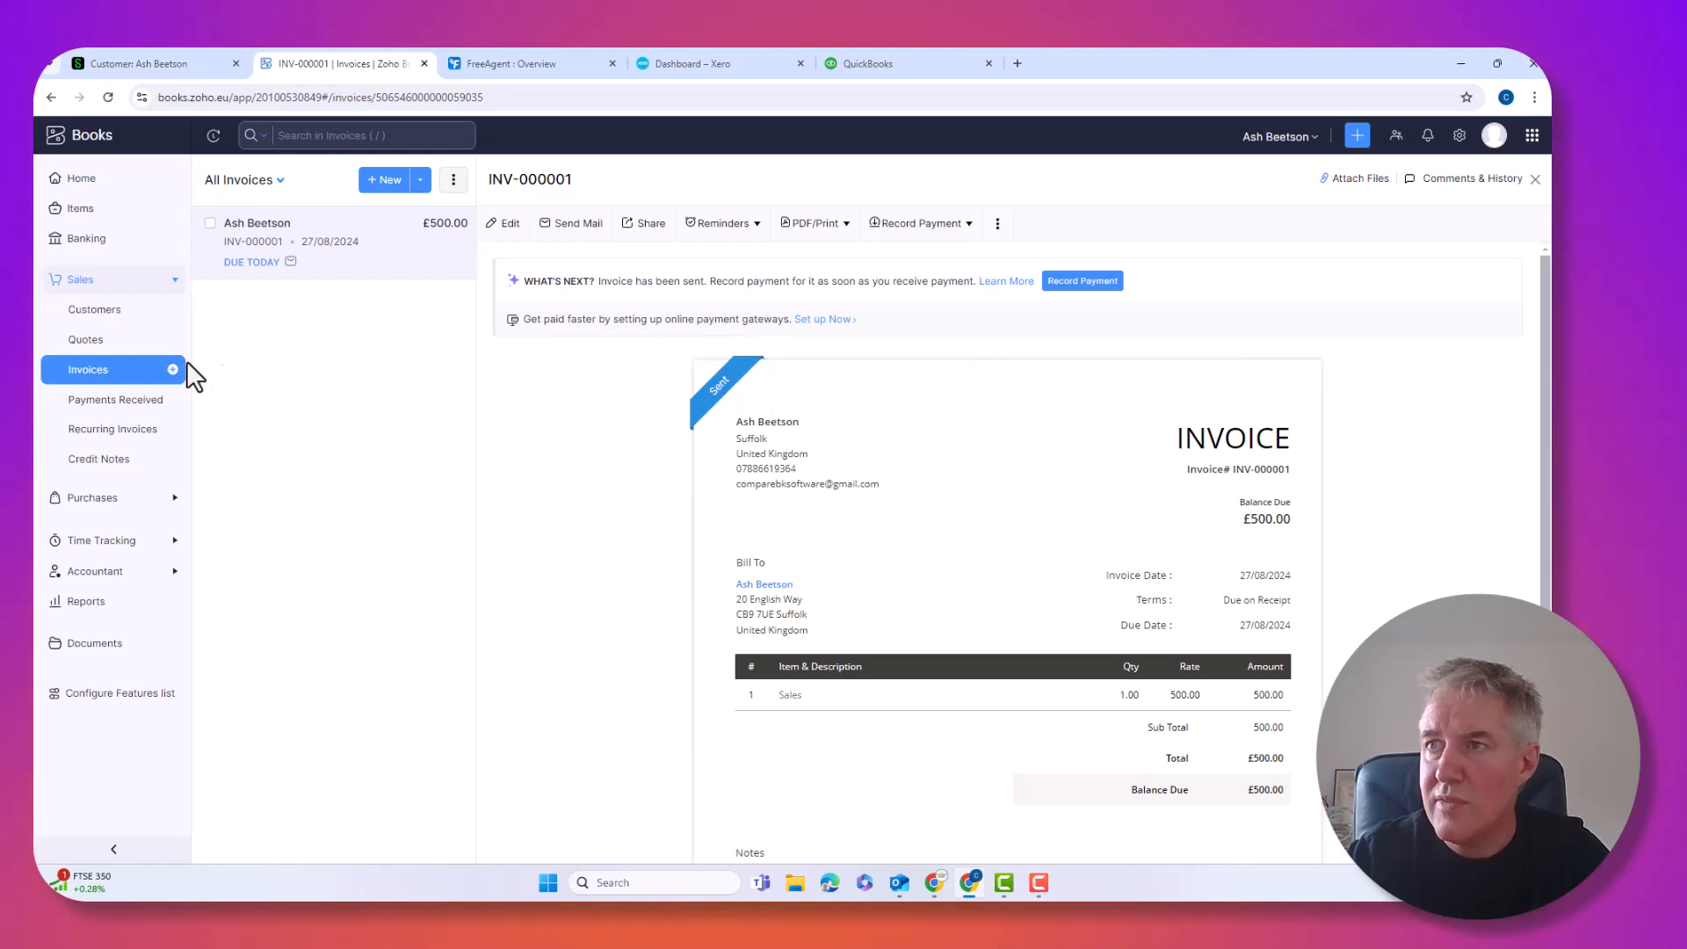
Open Zoho Books' customer list, then reach FreeAgent's Invoices page via 'Send an invoice'
click(74, 305)
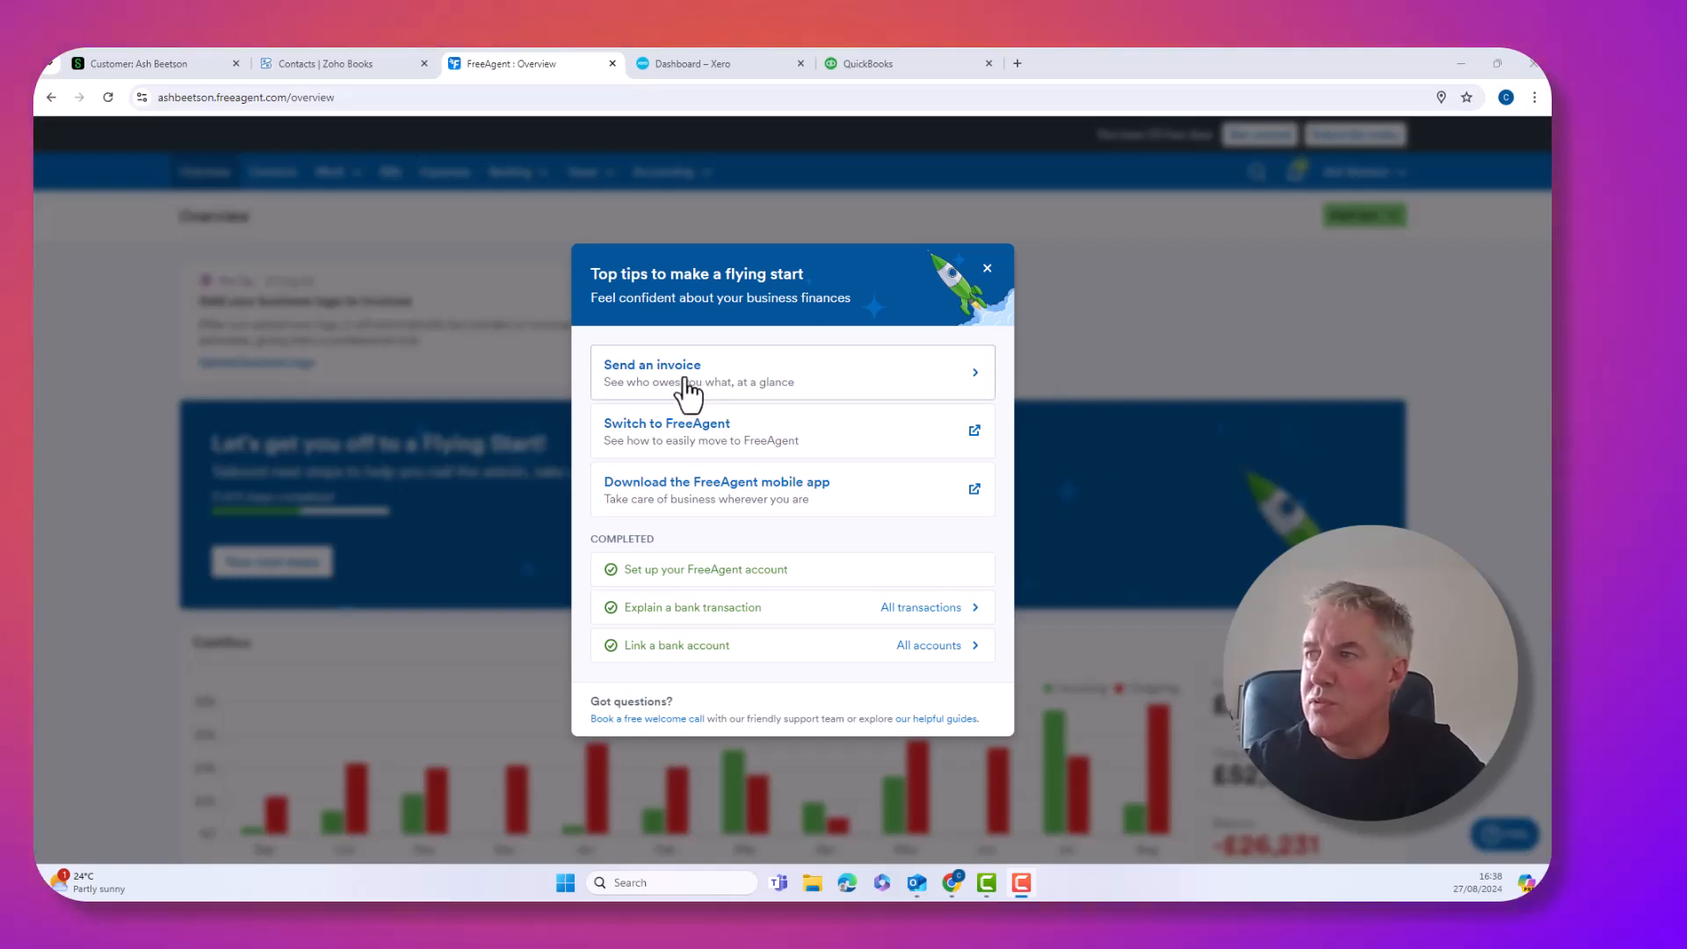
click(683, 380)
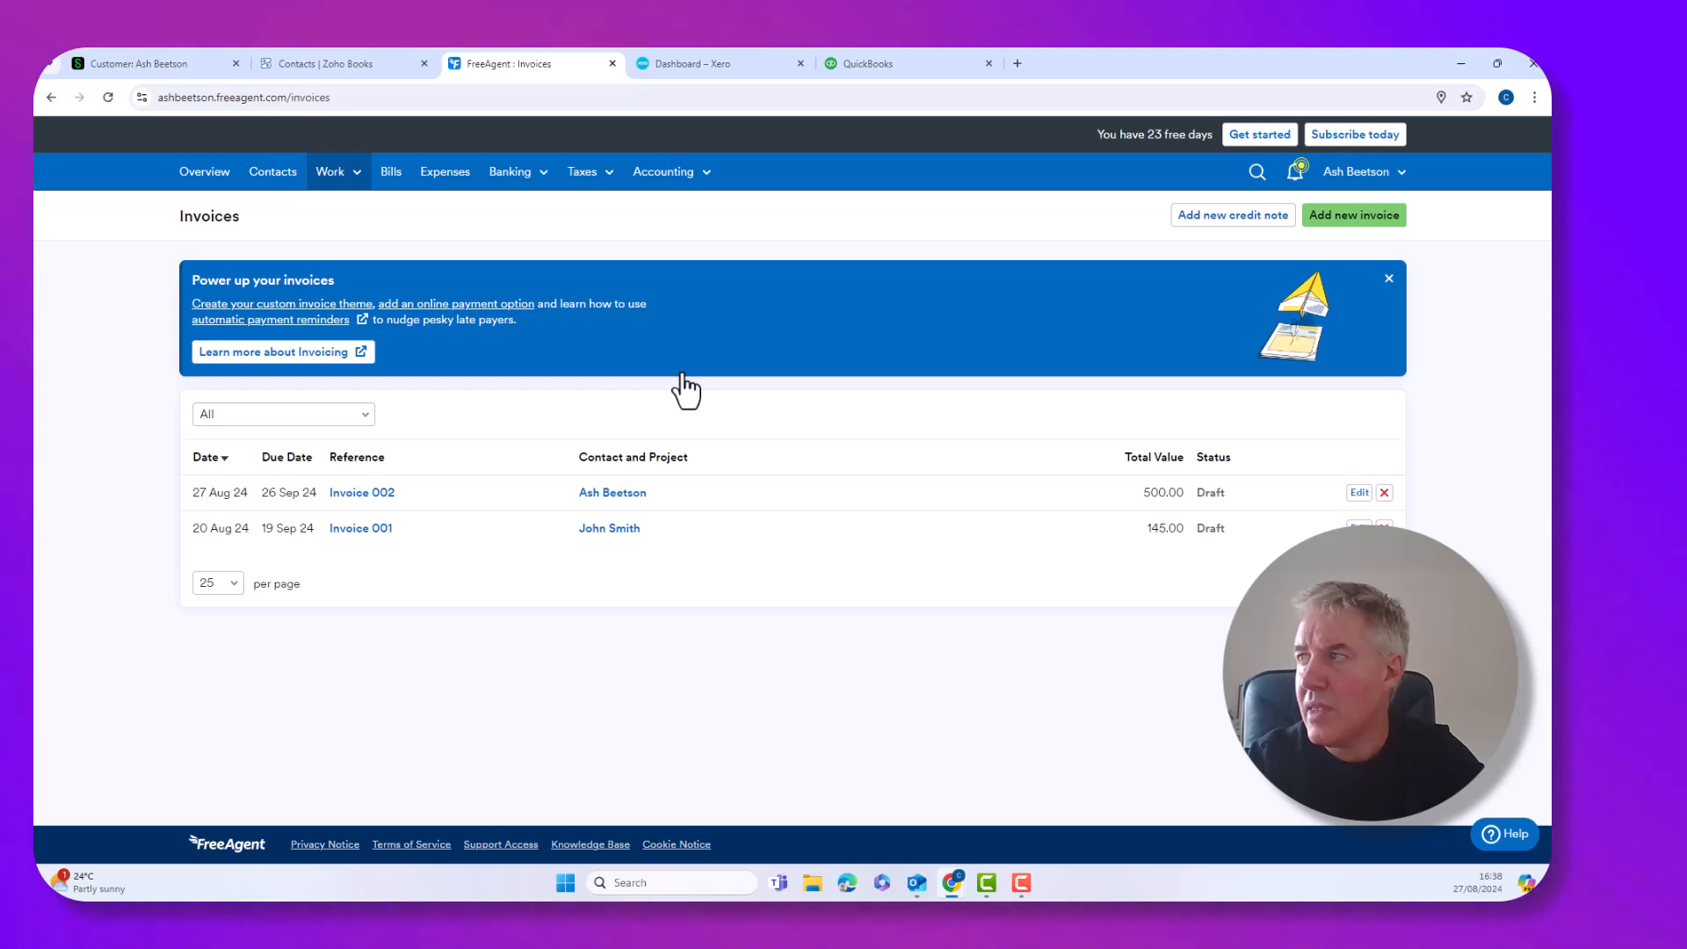
Create FreeAgent draft Invoice 003 for the existing customer: 27 Aug 24, 30-day terms, Pounds Sterling
click(1352, 218)
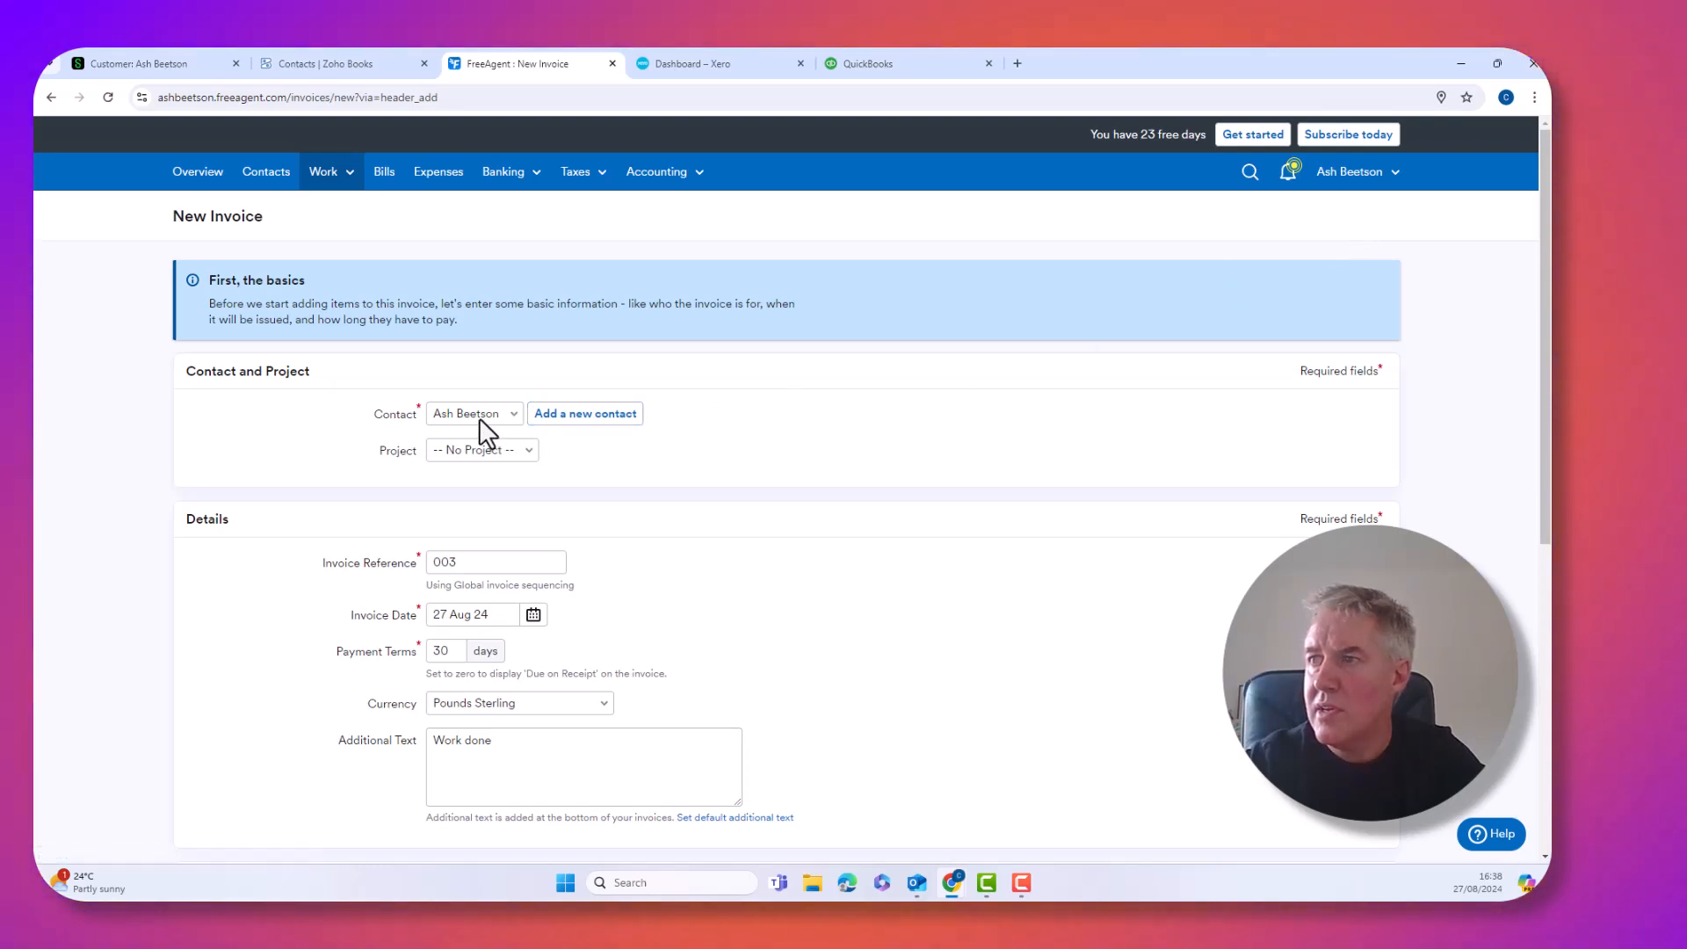
click(477, 414)
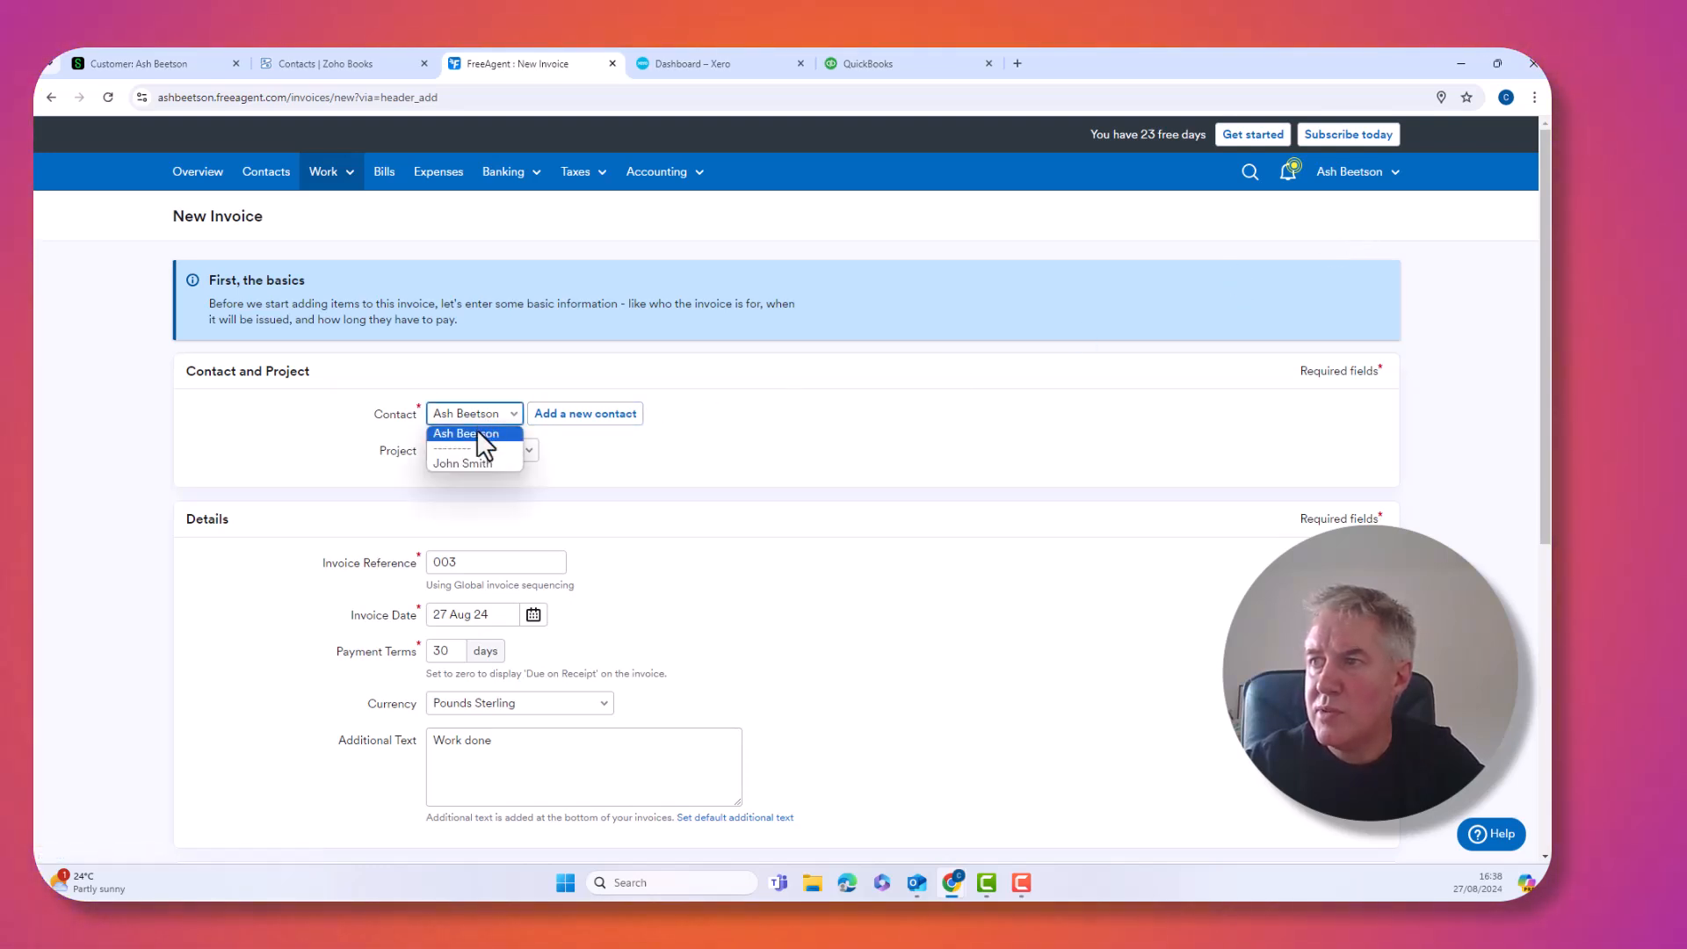
click(477, 430)
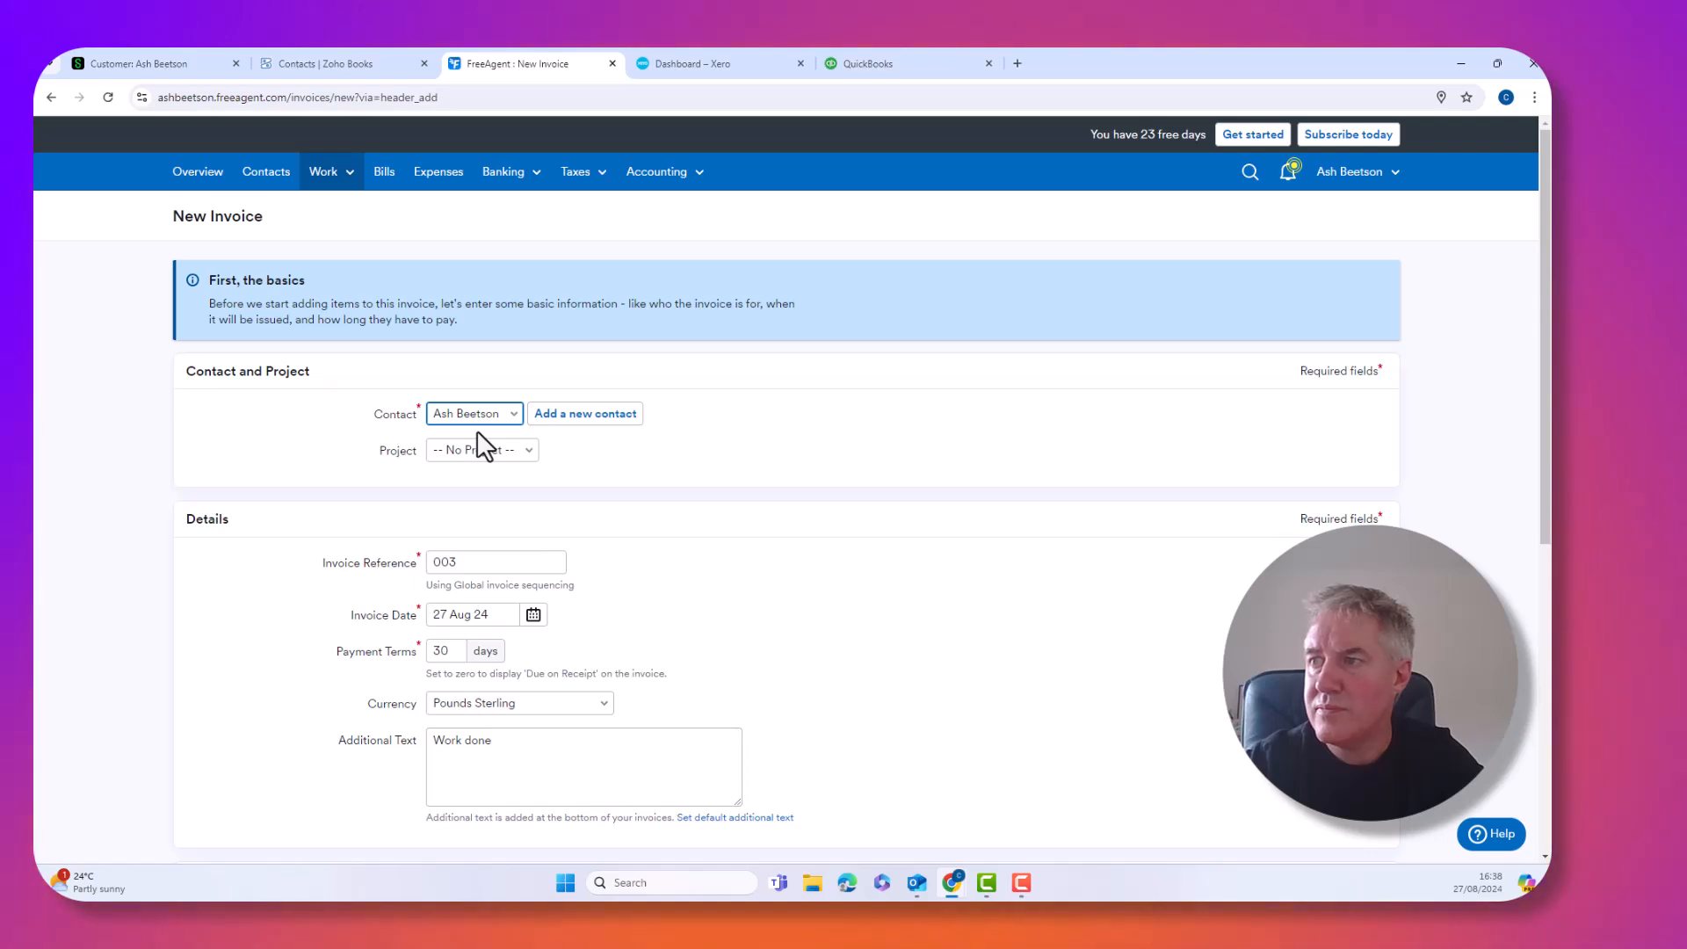
scroll(480, 435, down, 1)
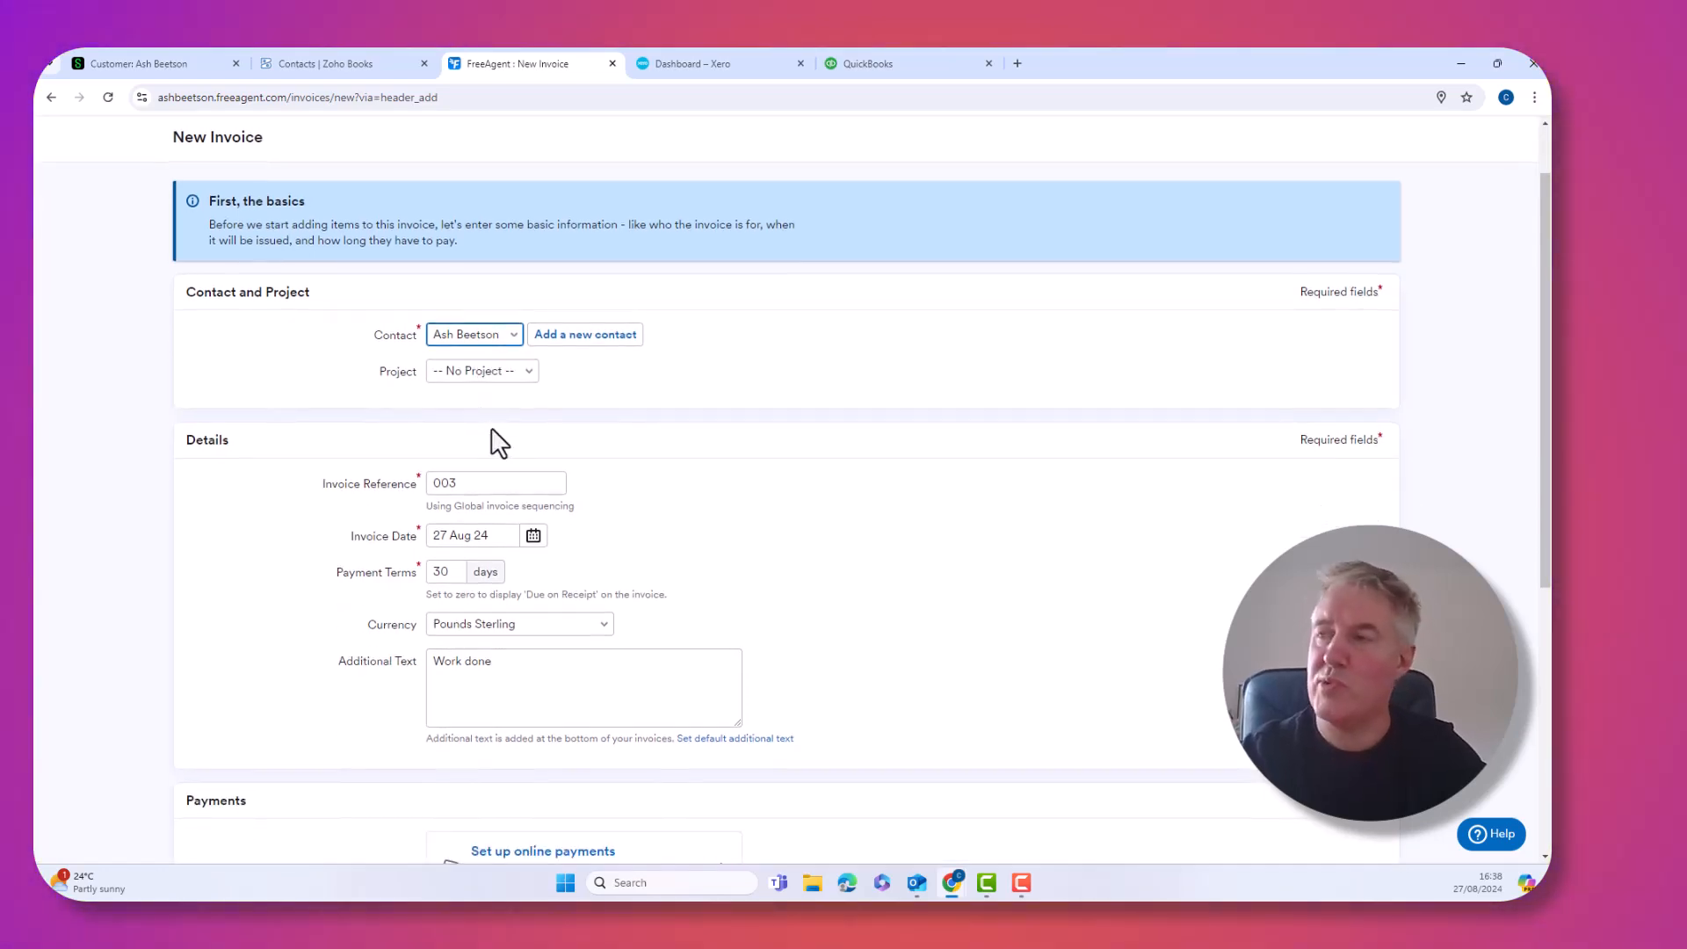
scroll(550, 480, down, 1)
scroll(550, 480, down, 1)
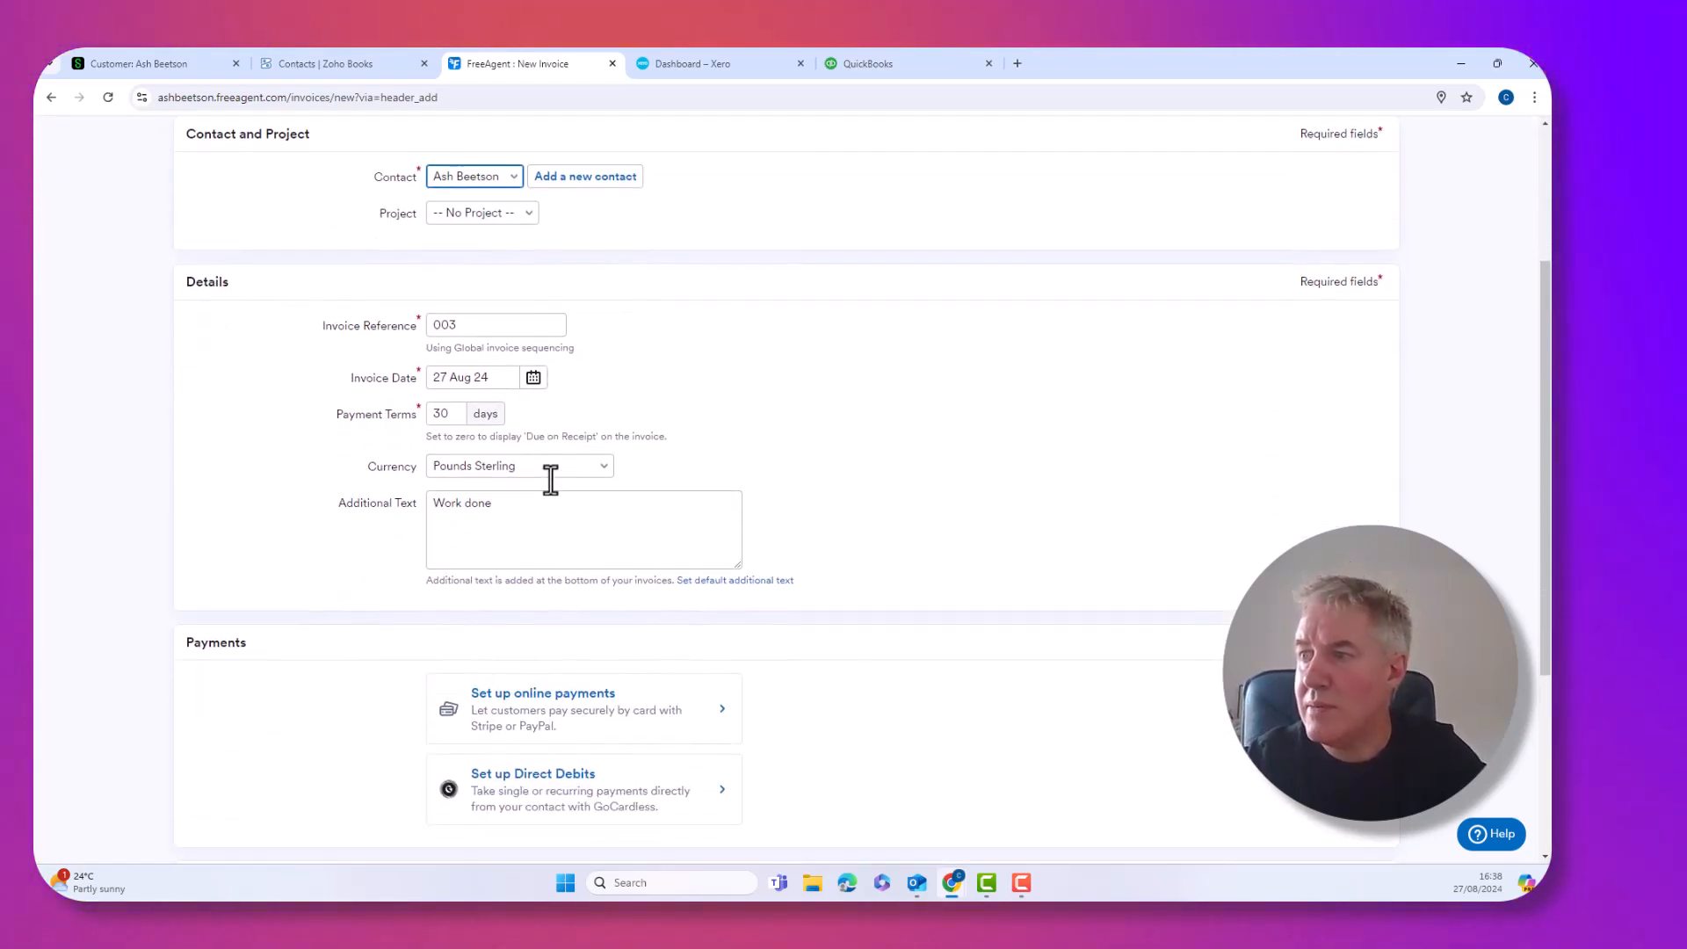
scroll(550, 480, down, 2)
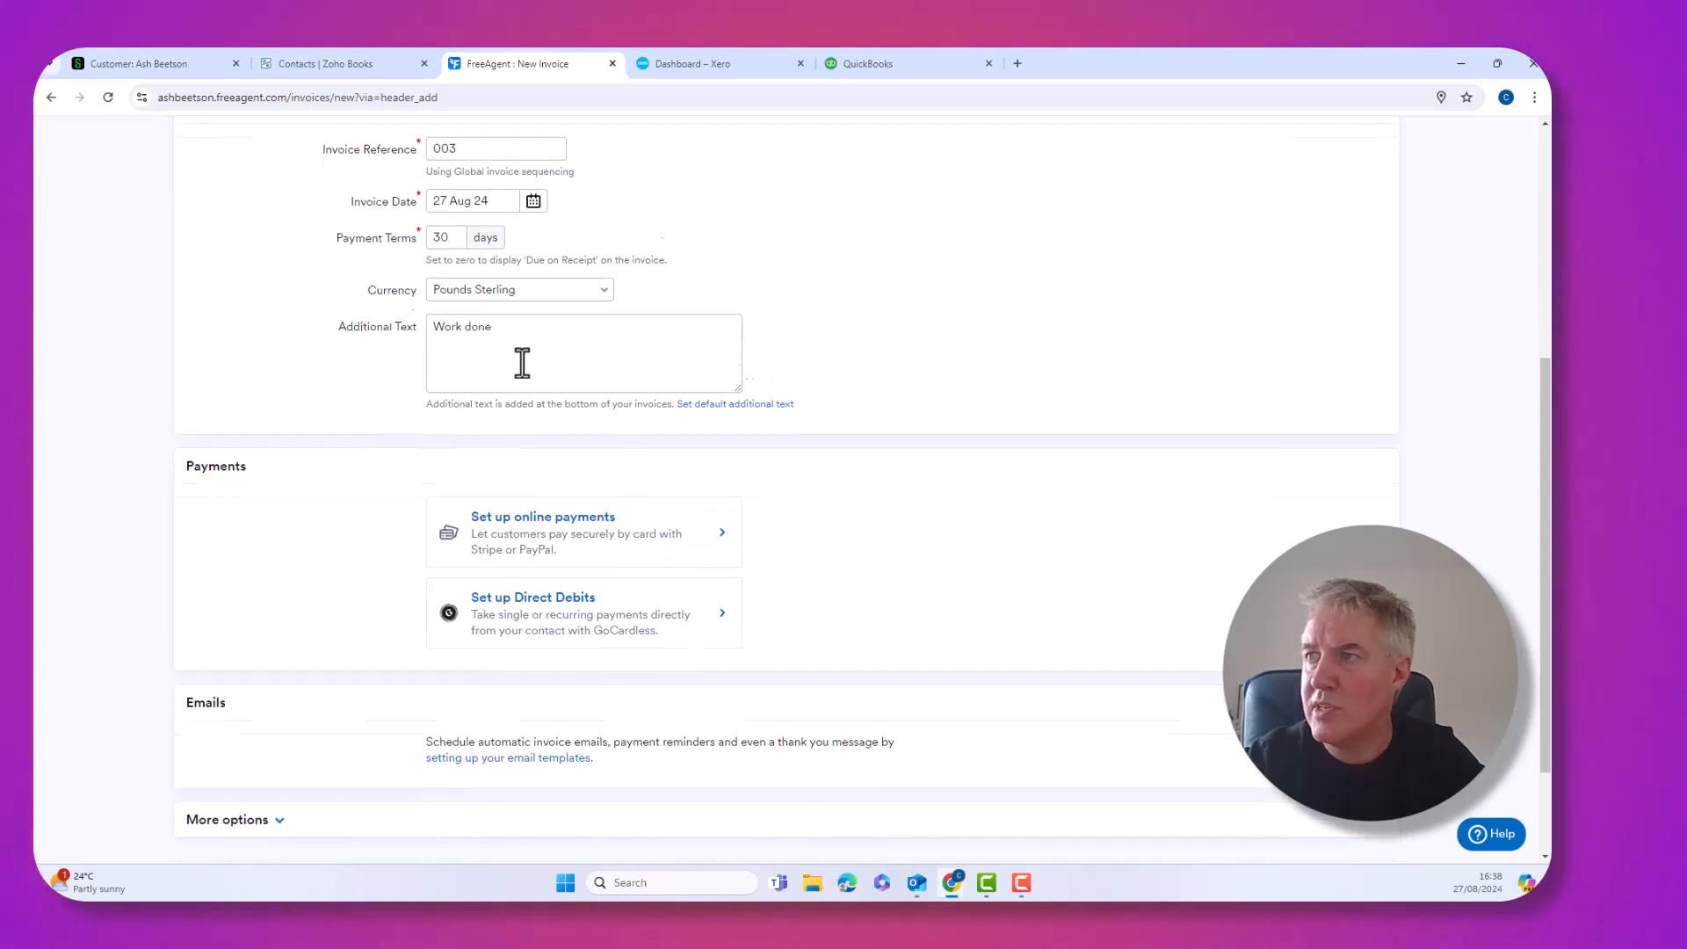
scroll(522, 362, down, 2)
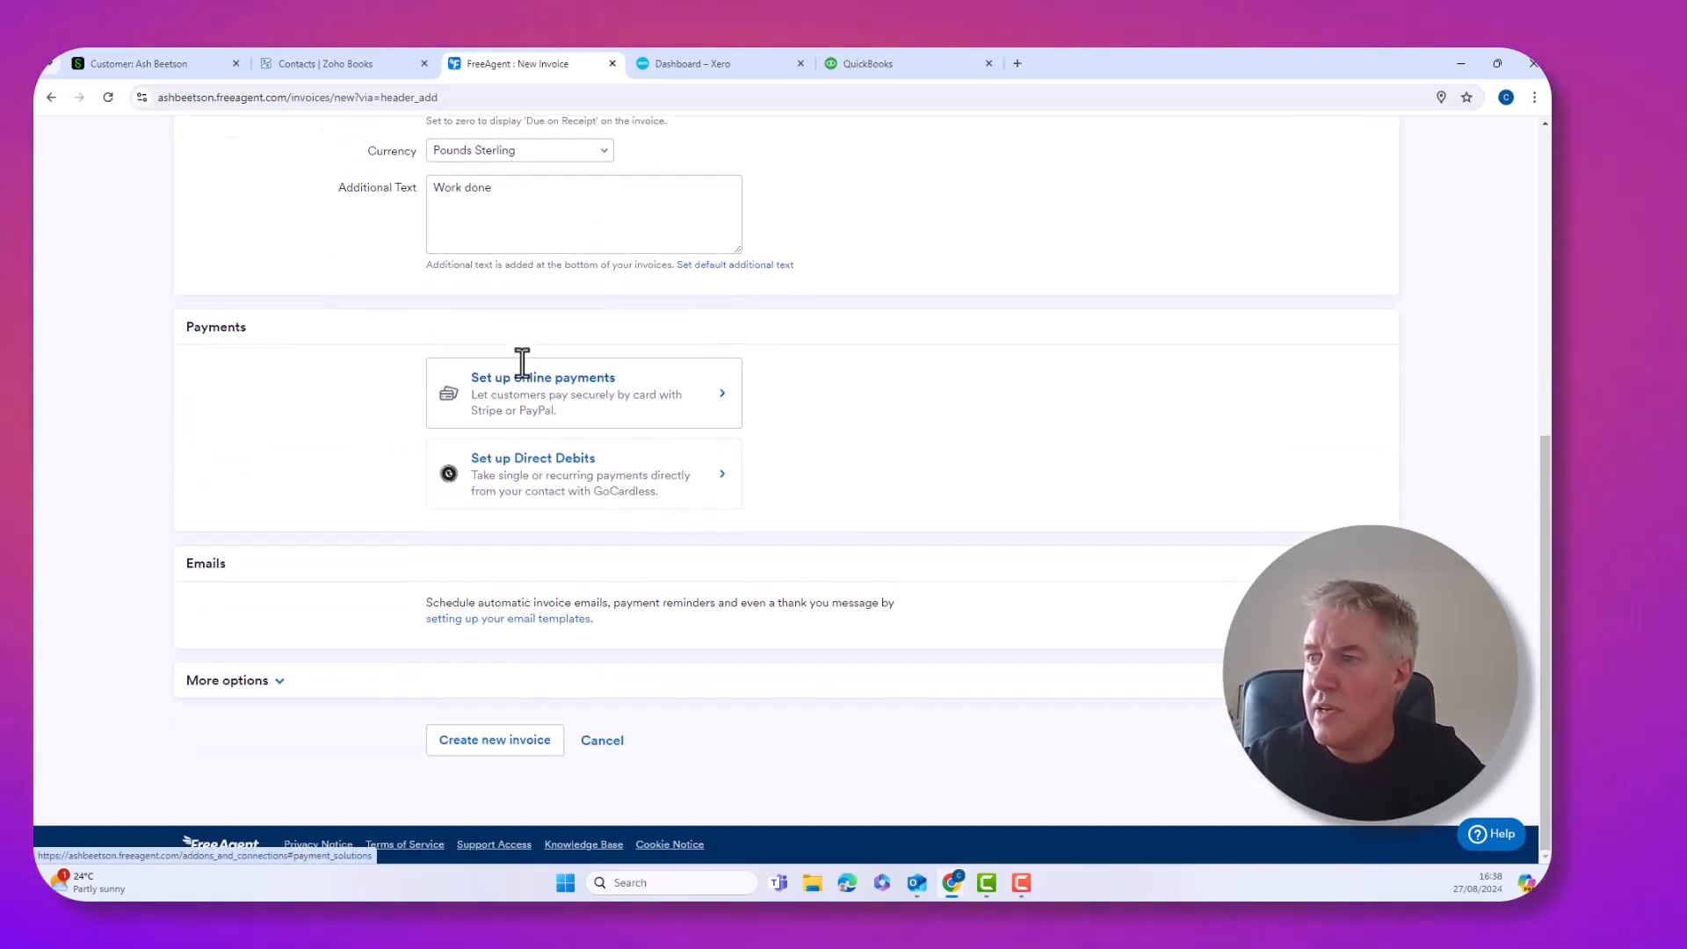
click(501, 740)
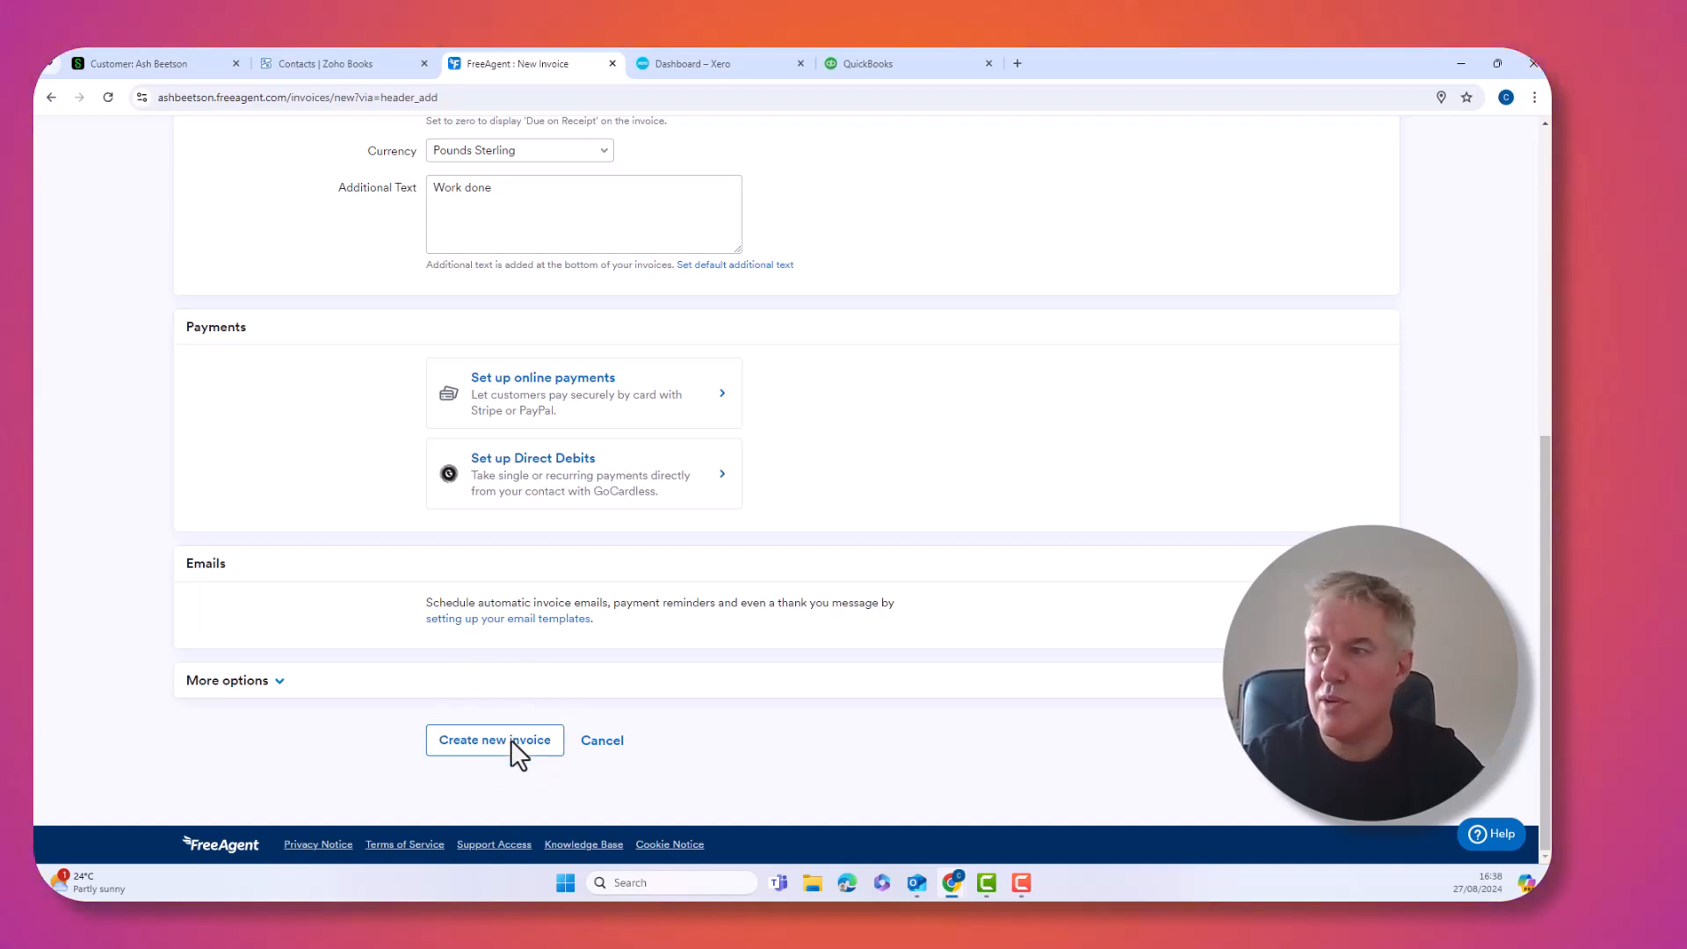
click(510, 740)
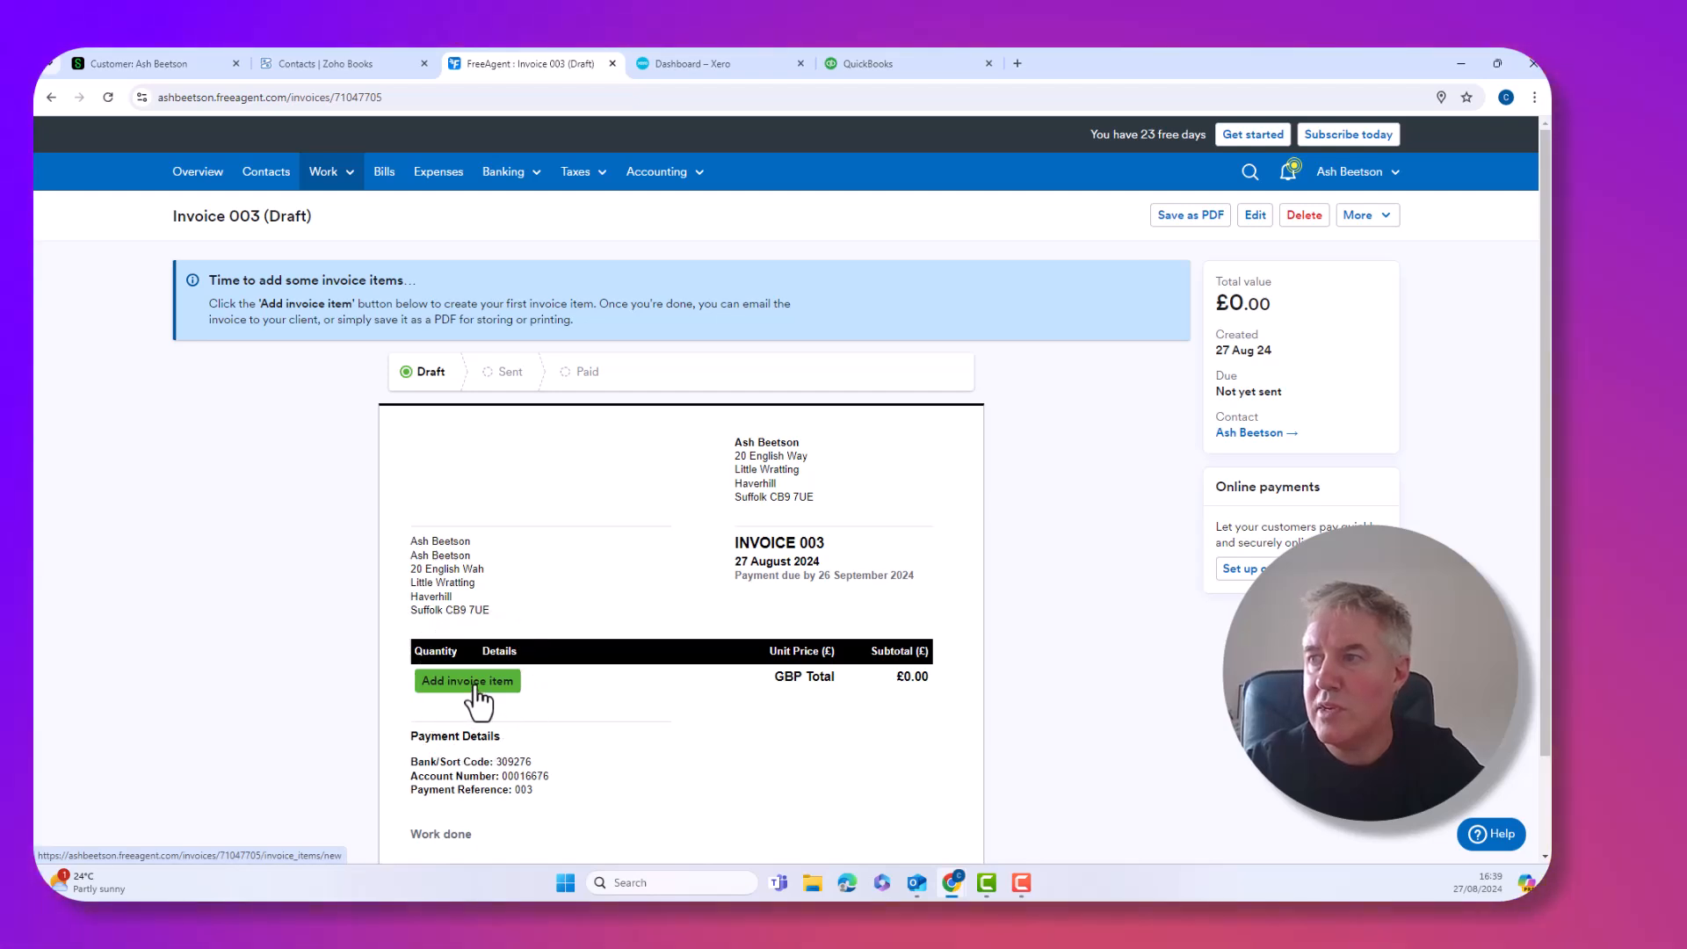
Add a 1:00 hour 'work done' line at unit price 500 to Invoice 003
click(477, 690)
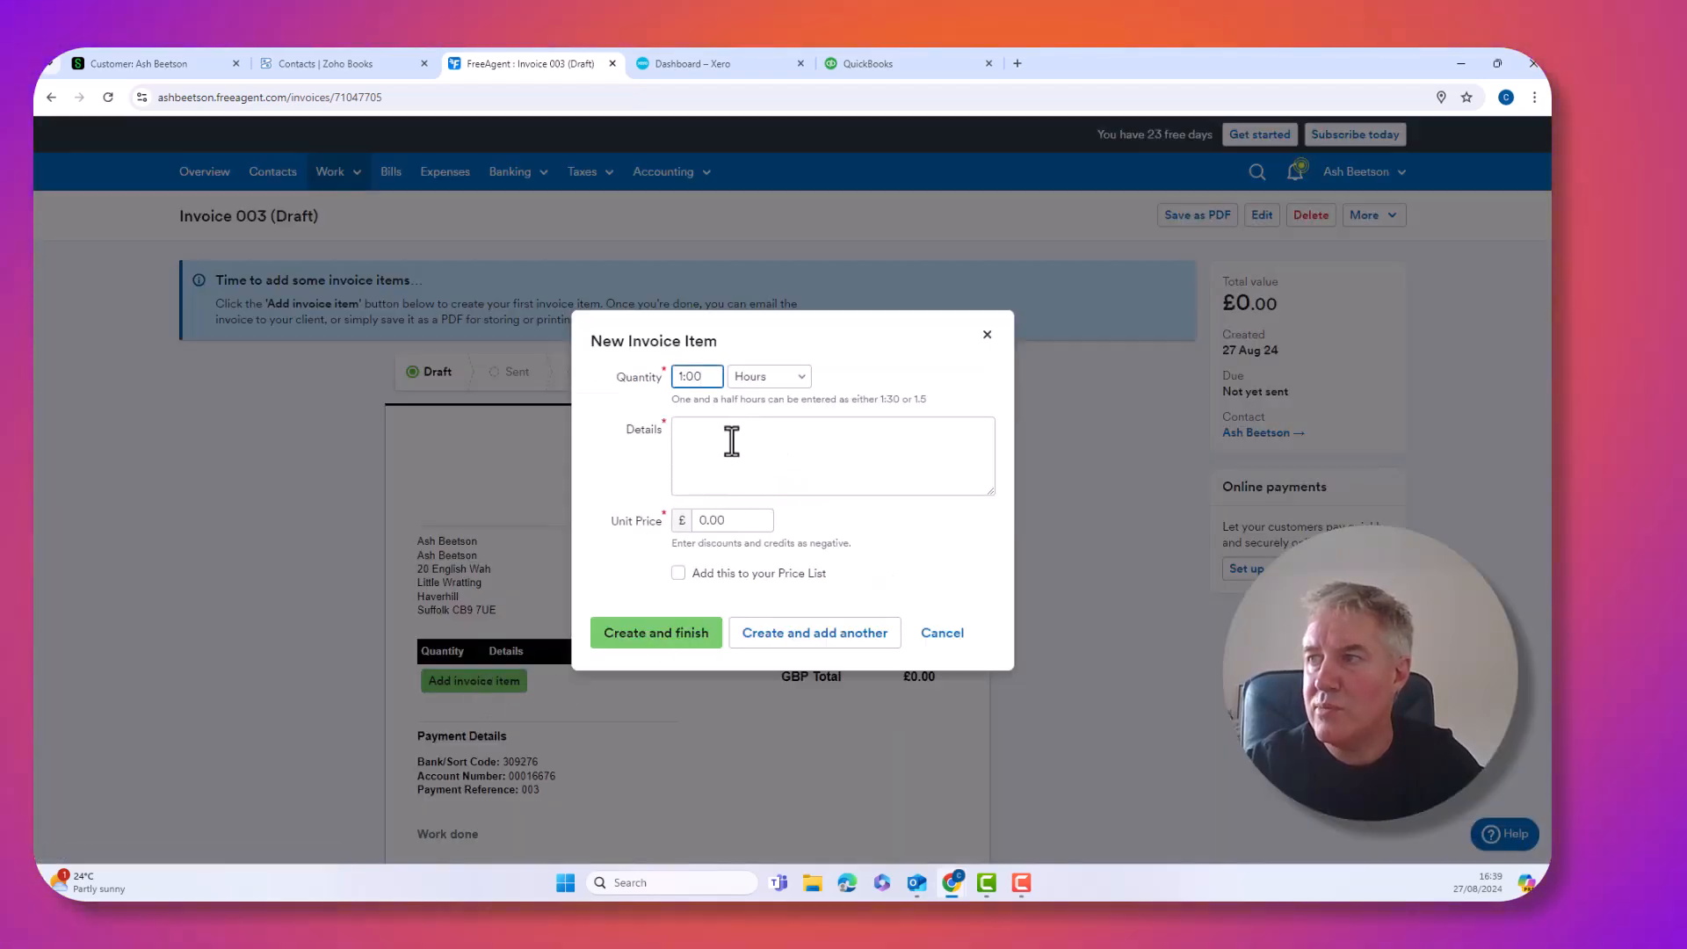
click(732, 442)
text(work d)
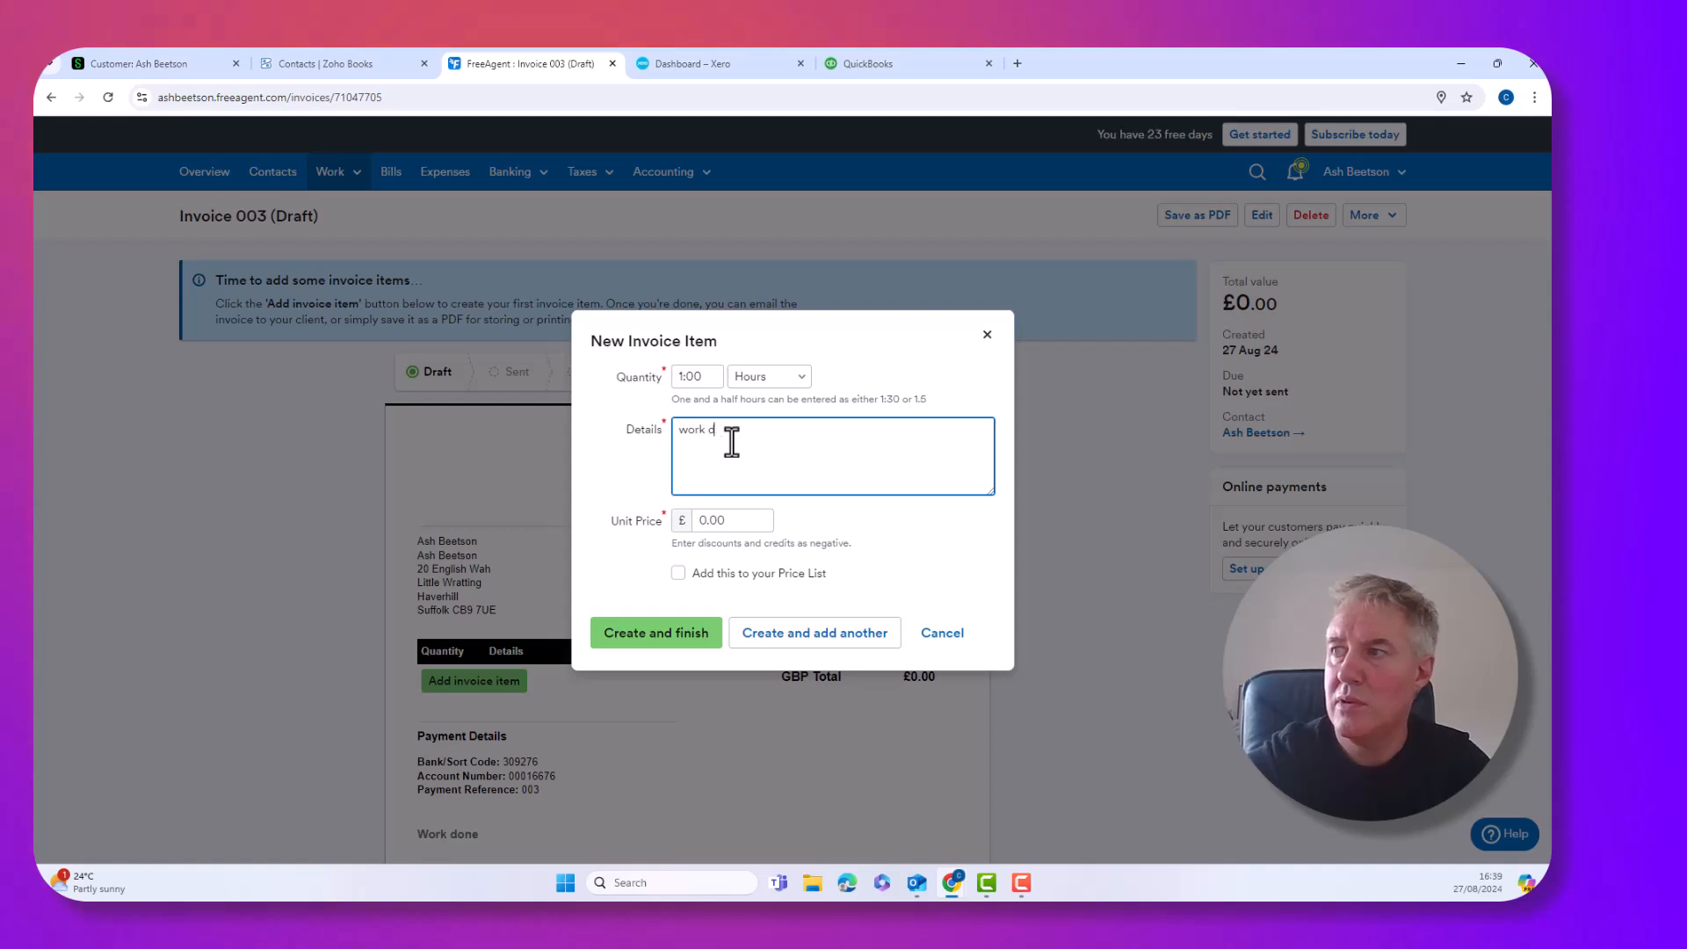
text(one)
key(Tab)
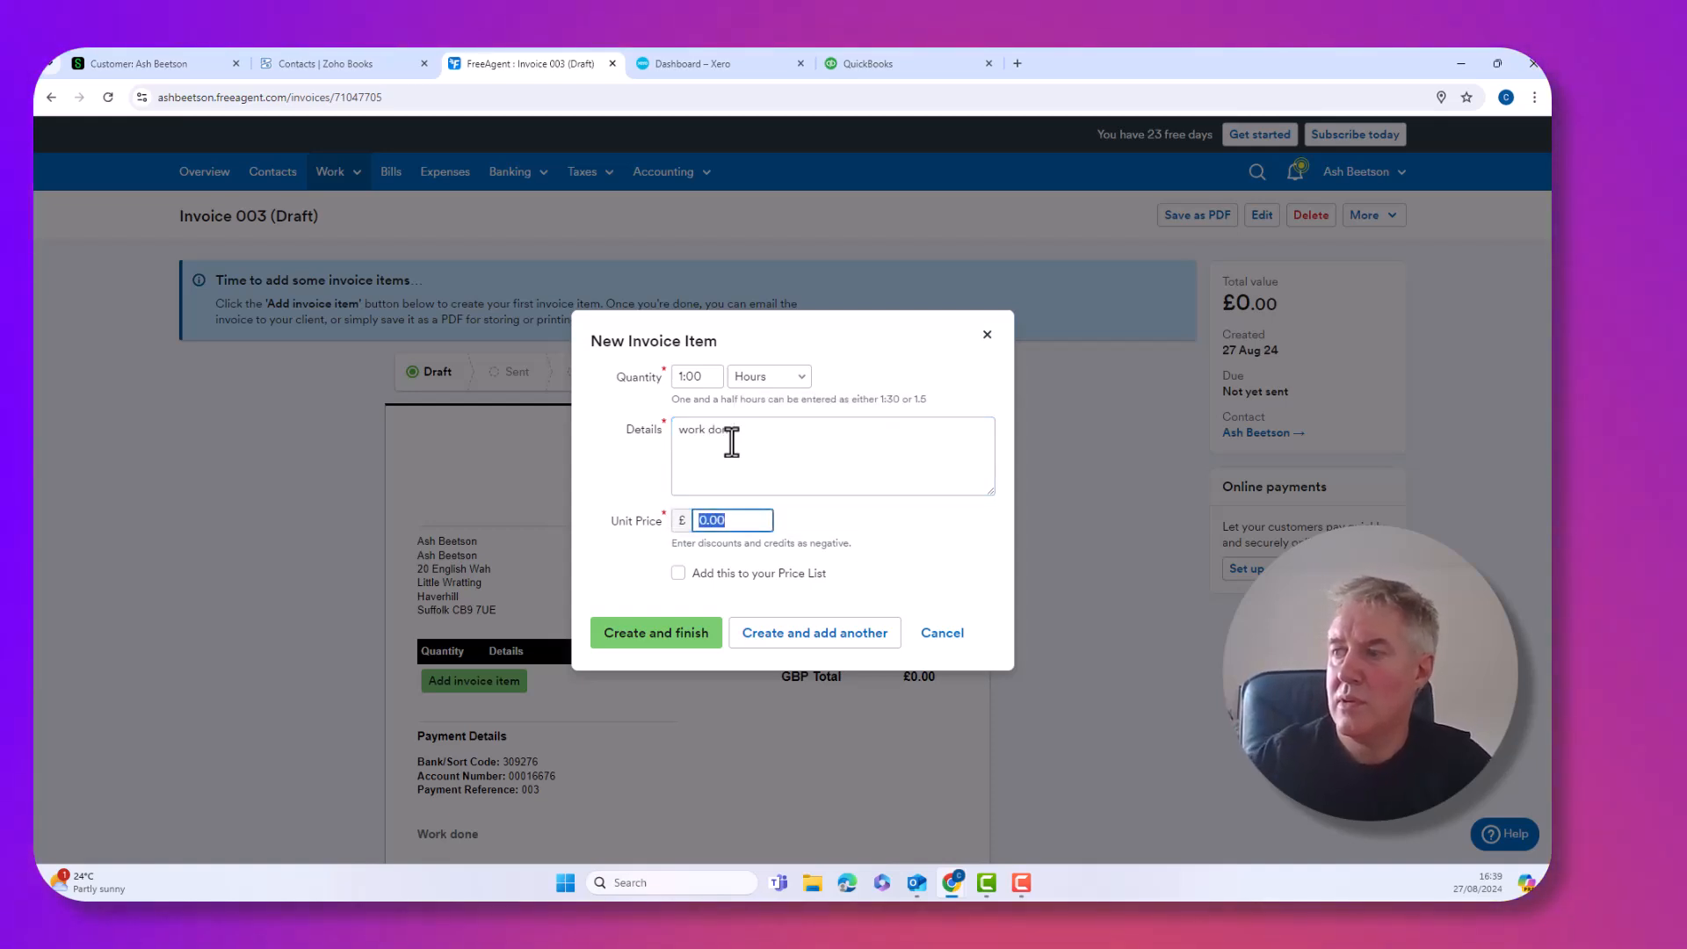
text(500)
key(Tab)
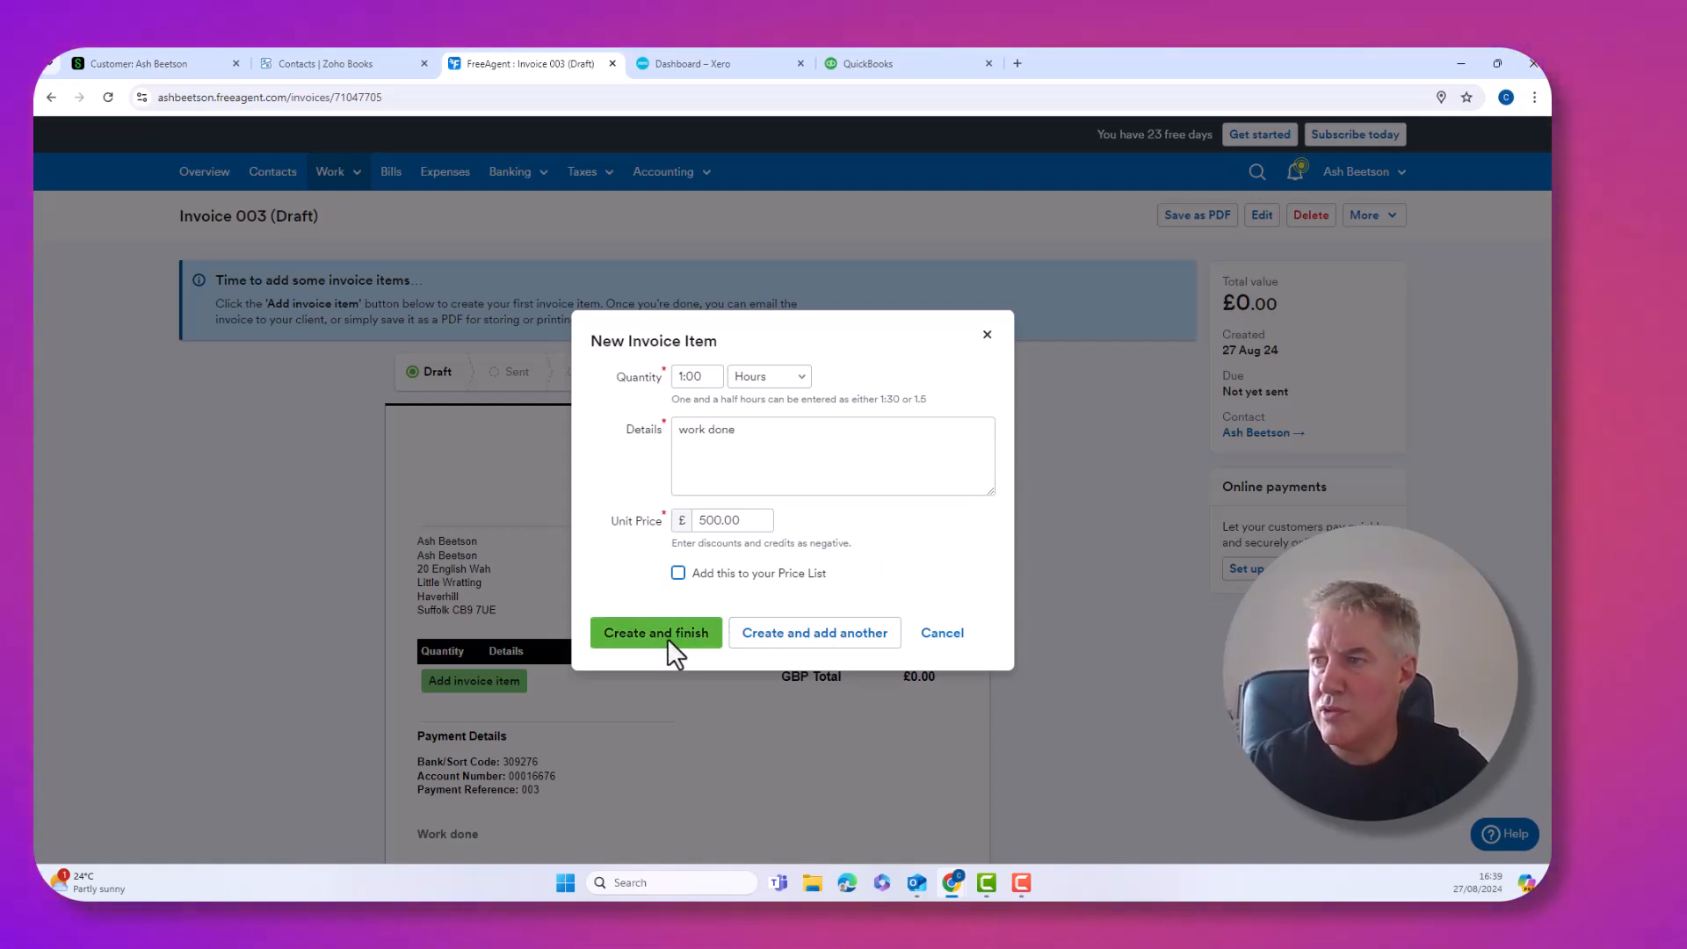
click(667, 638)
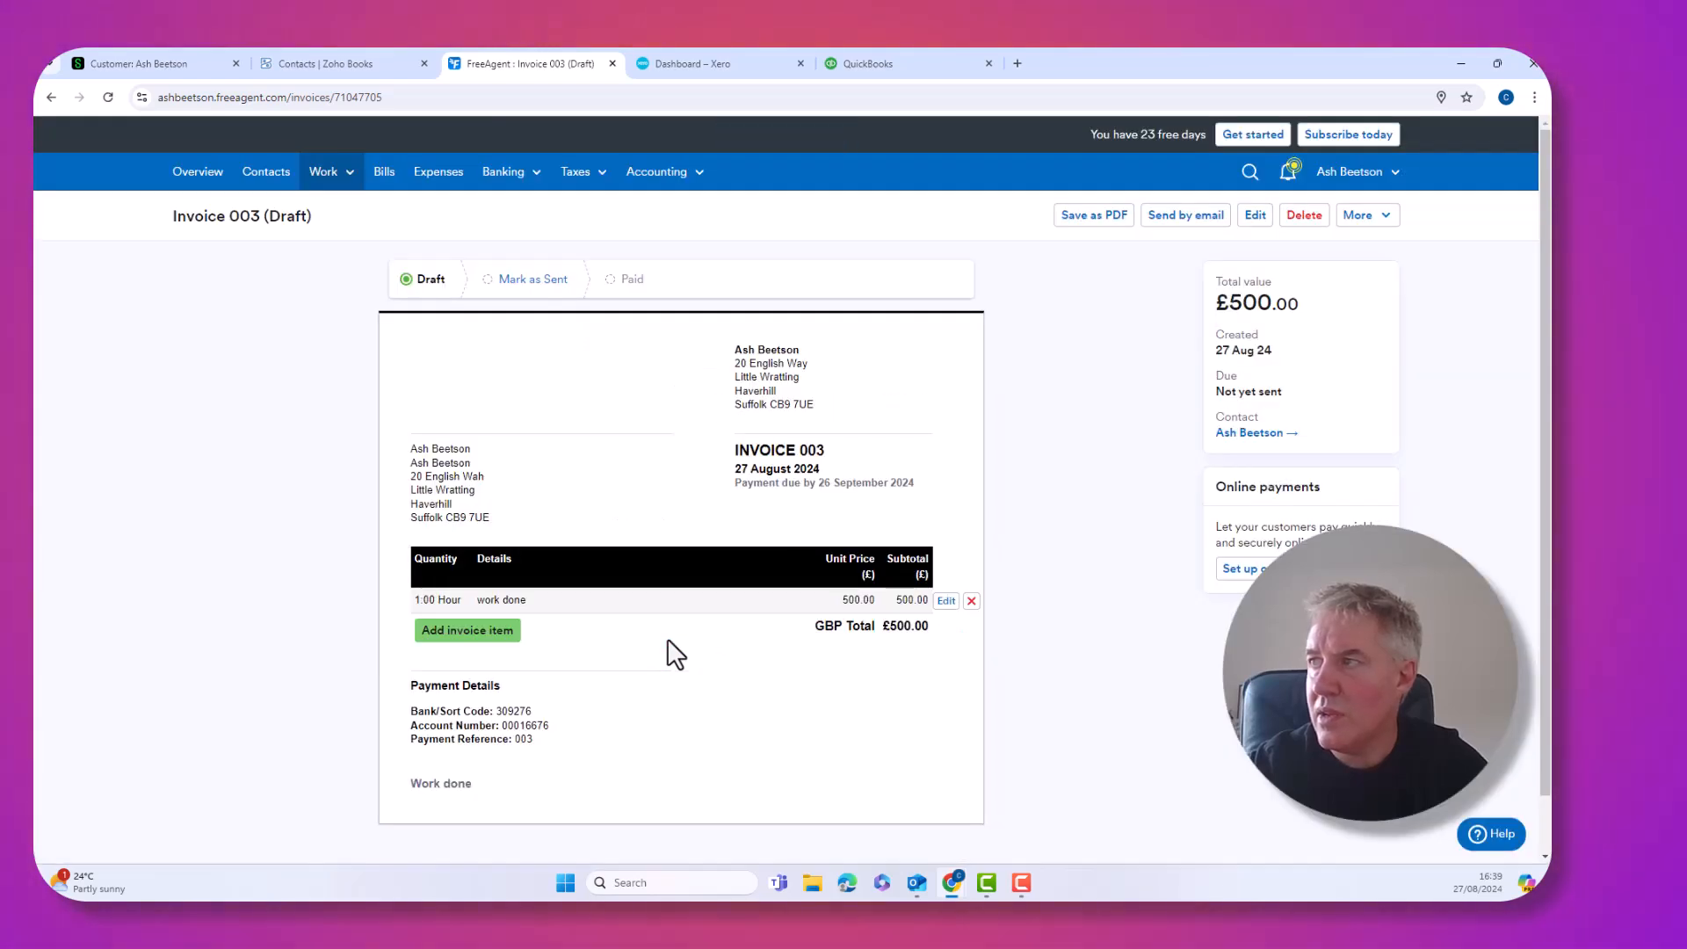
Open the email form for Invoice 003 and attempt to send it
click(1184, 220)
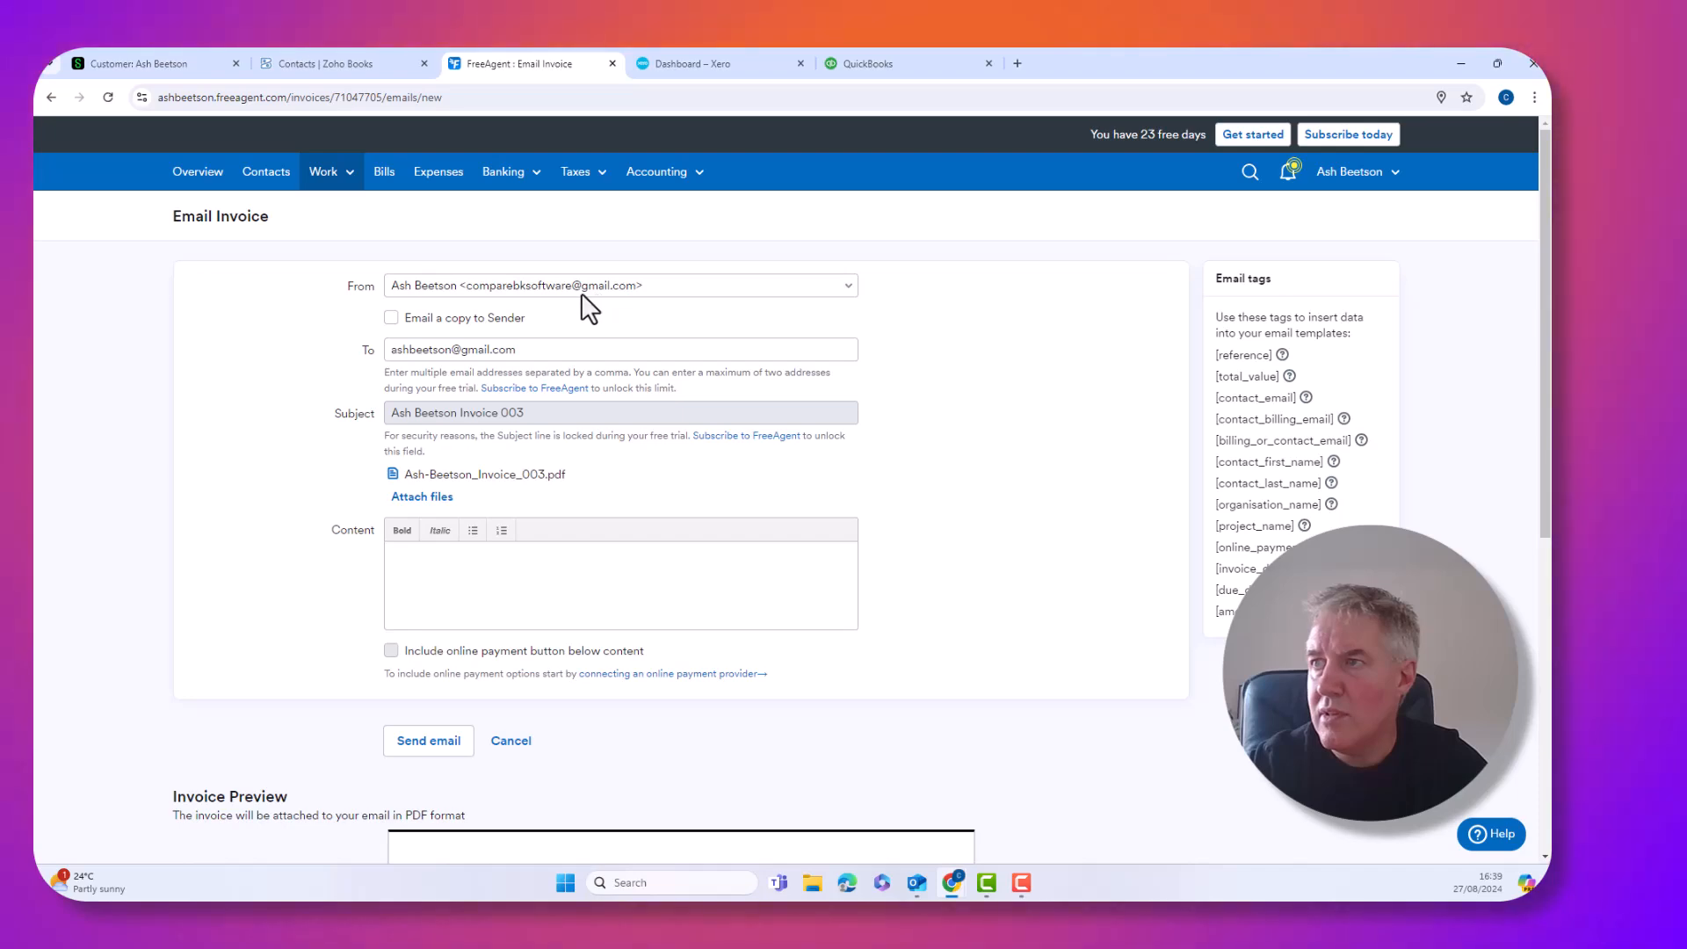
scroll(538, 352, down, 3)
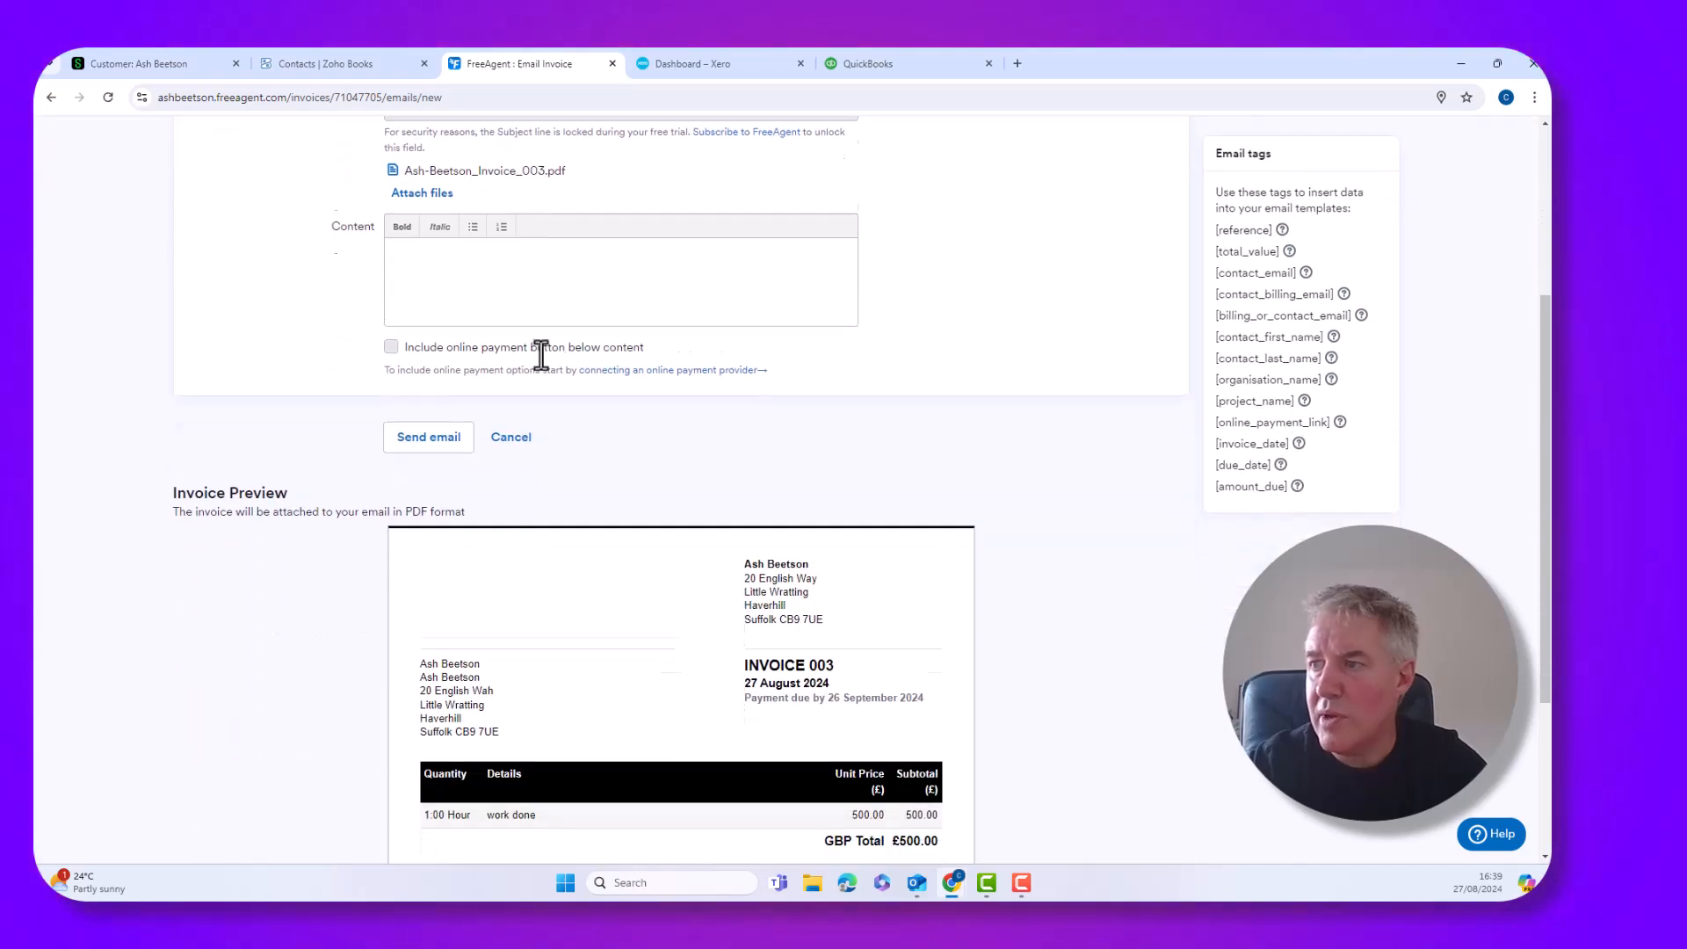
scroll(541, 355, down, 4)
scroll(543, 354, up, 3)
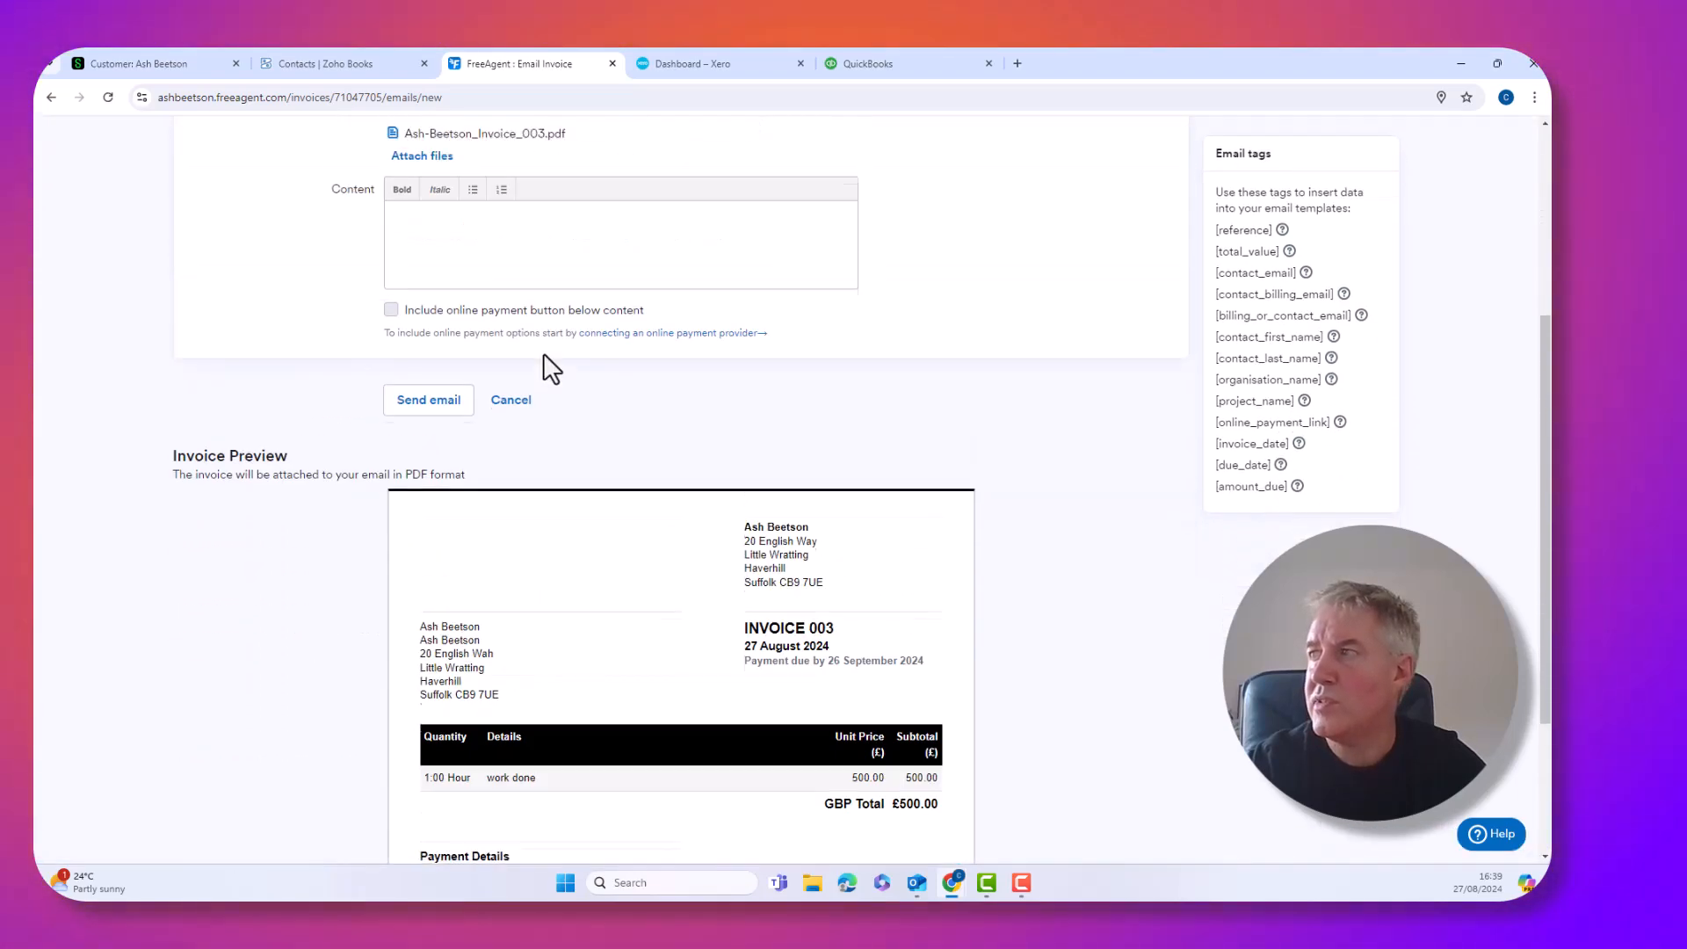
scroll(543, 353, up, 4)
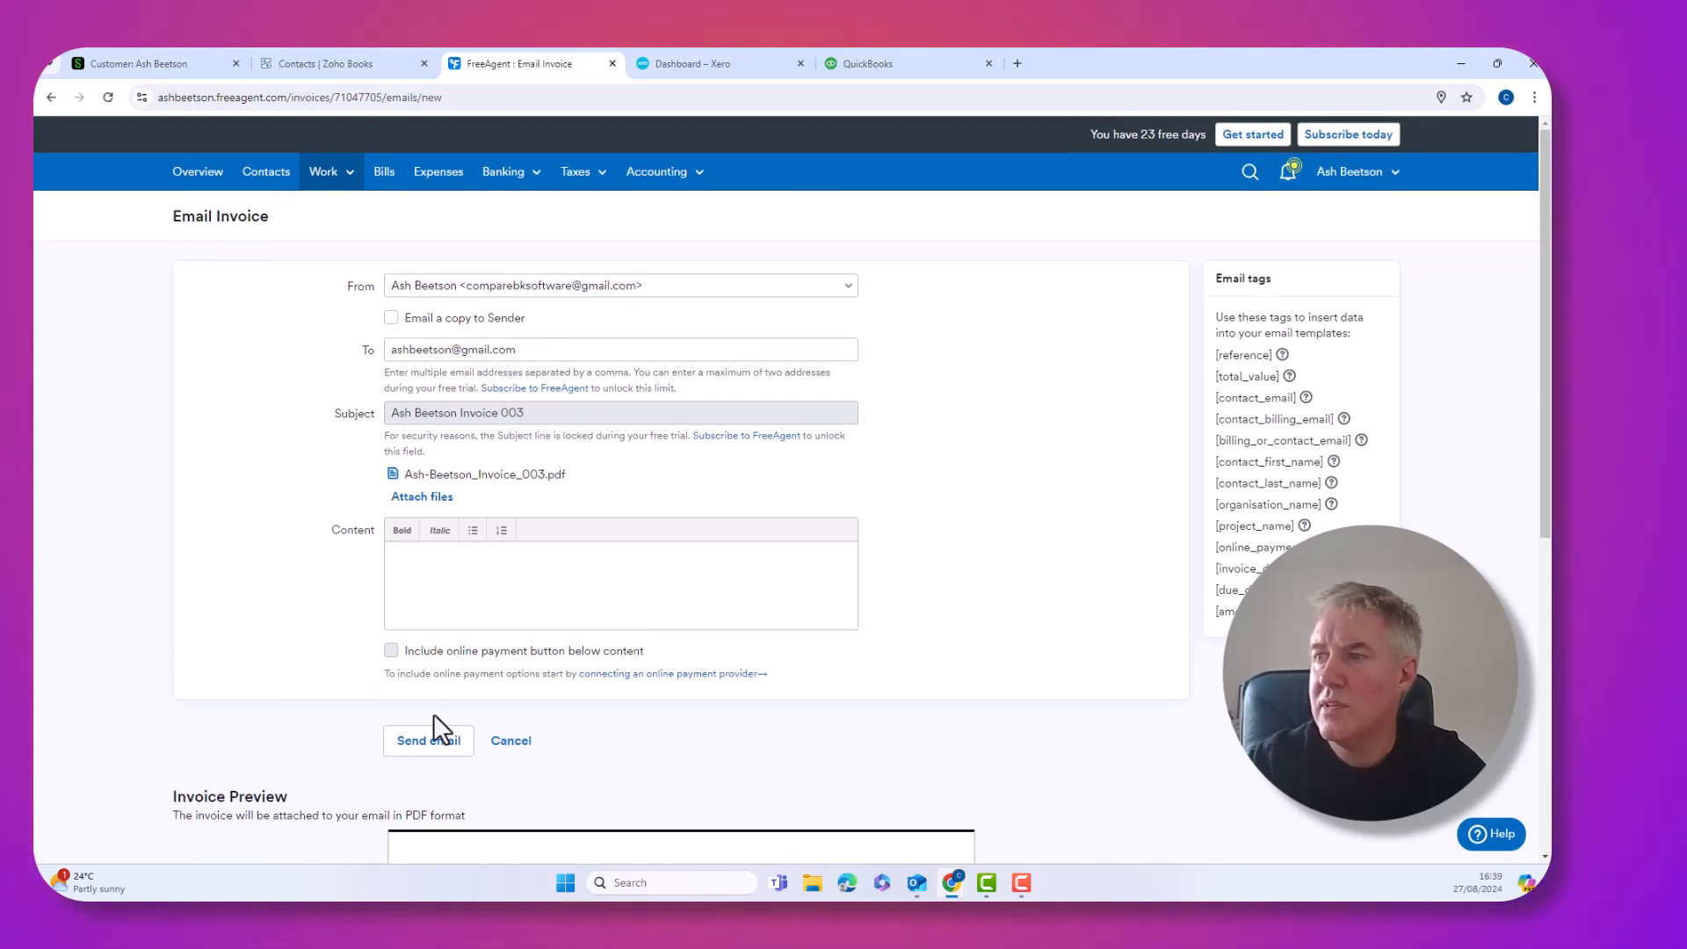
click(432, 749)
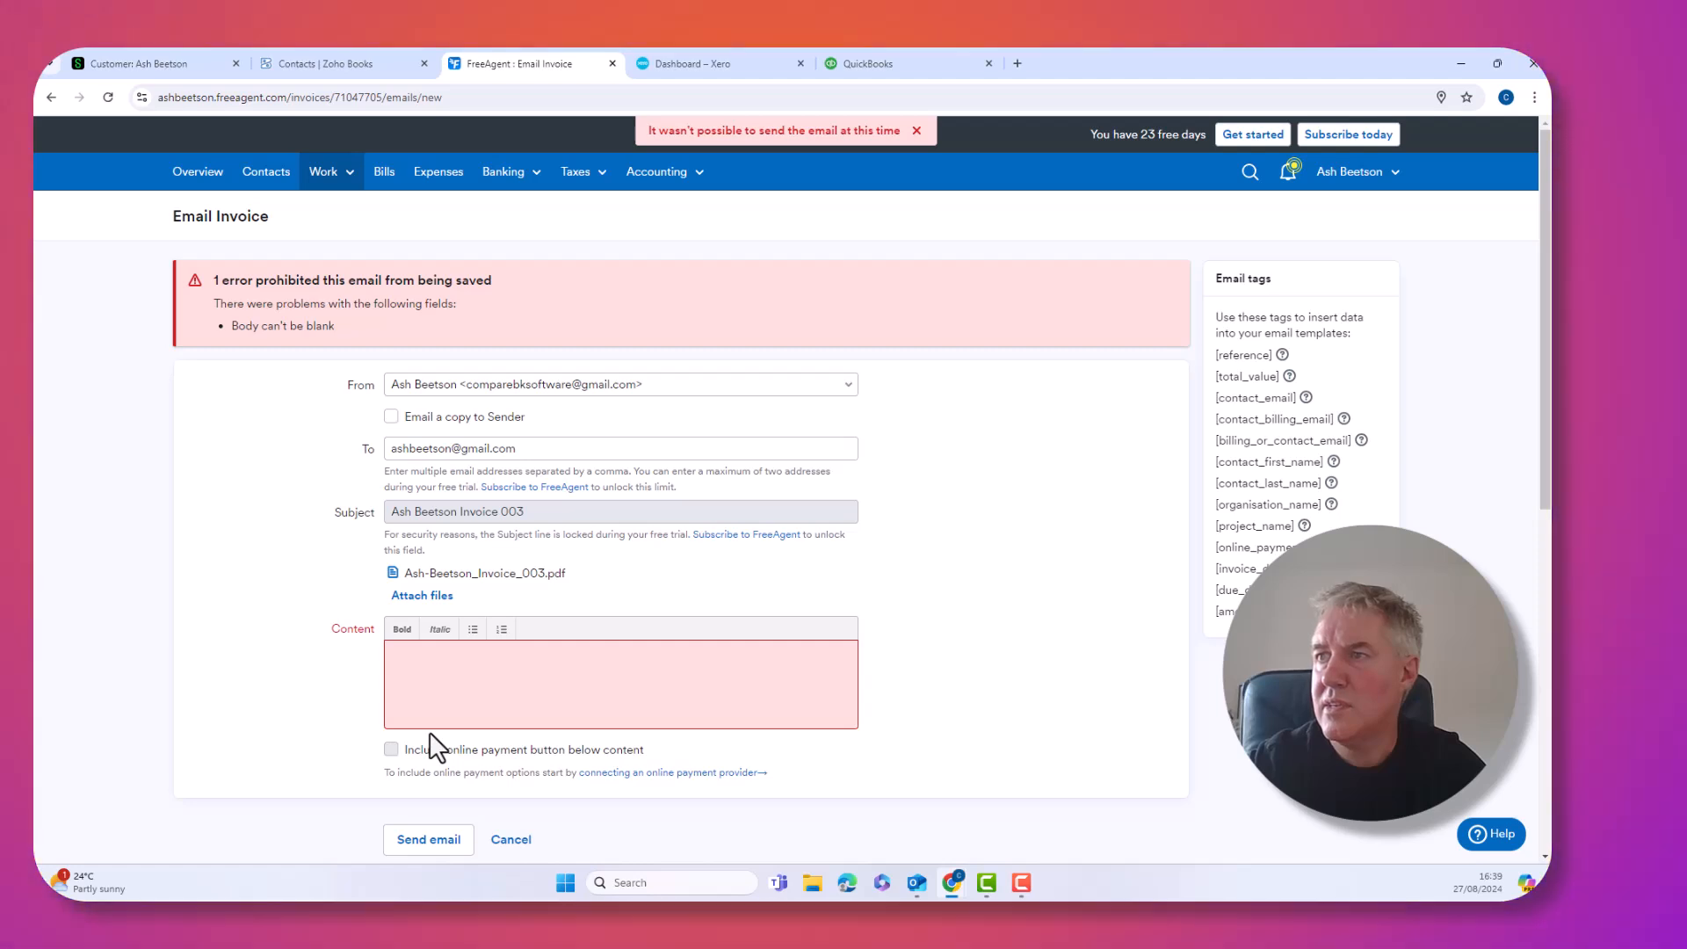
Write 'please find attached invoice' as the message body and send the email
click(425, 653)
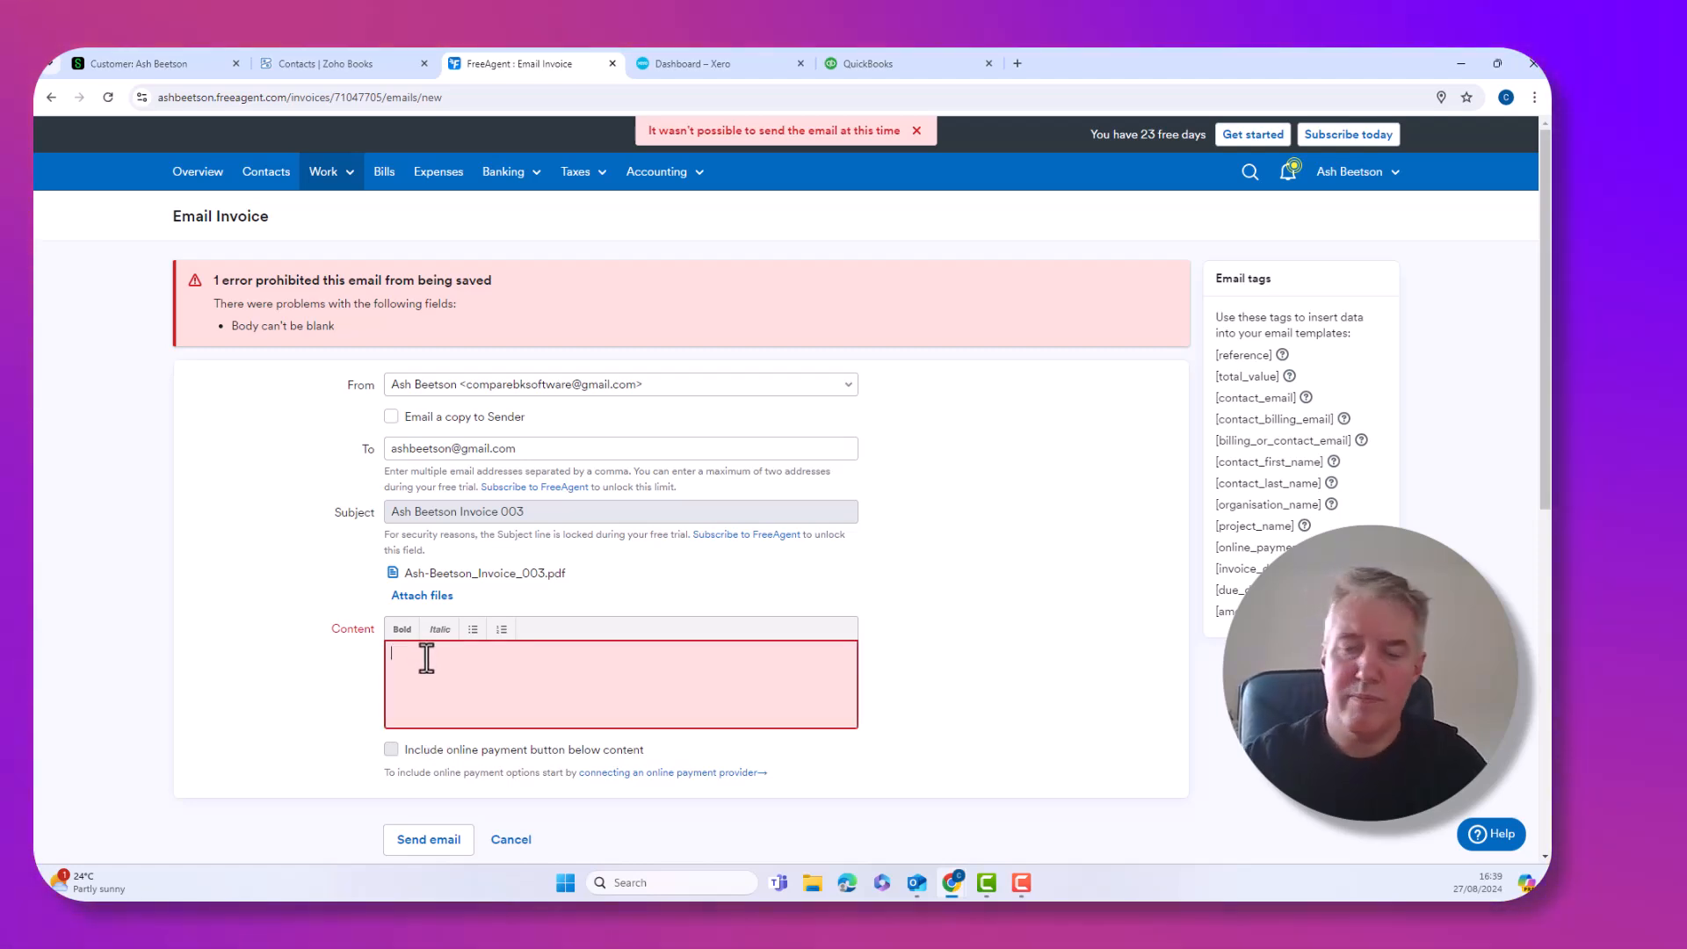
text(pelas)
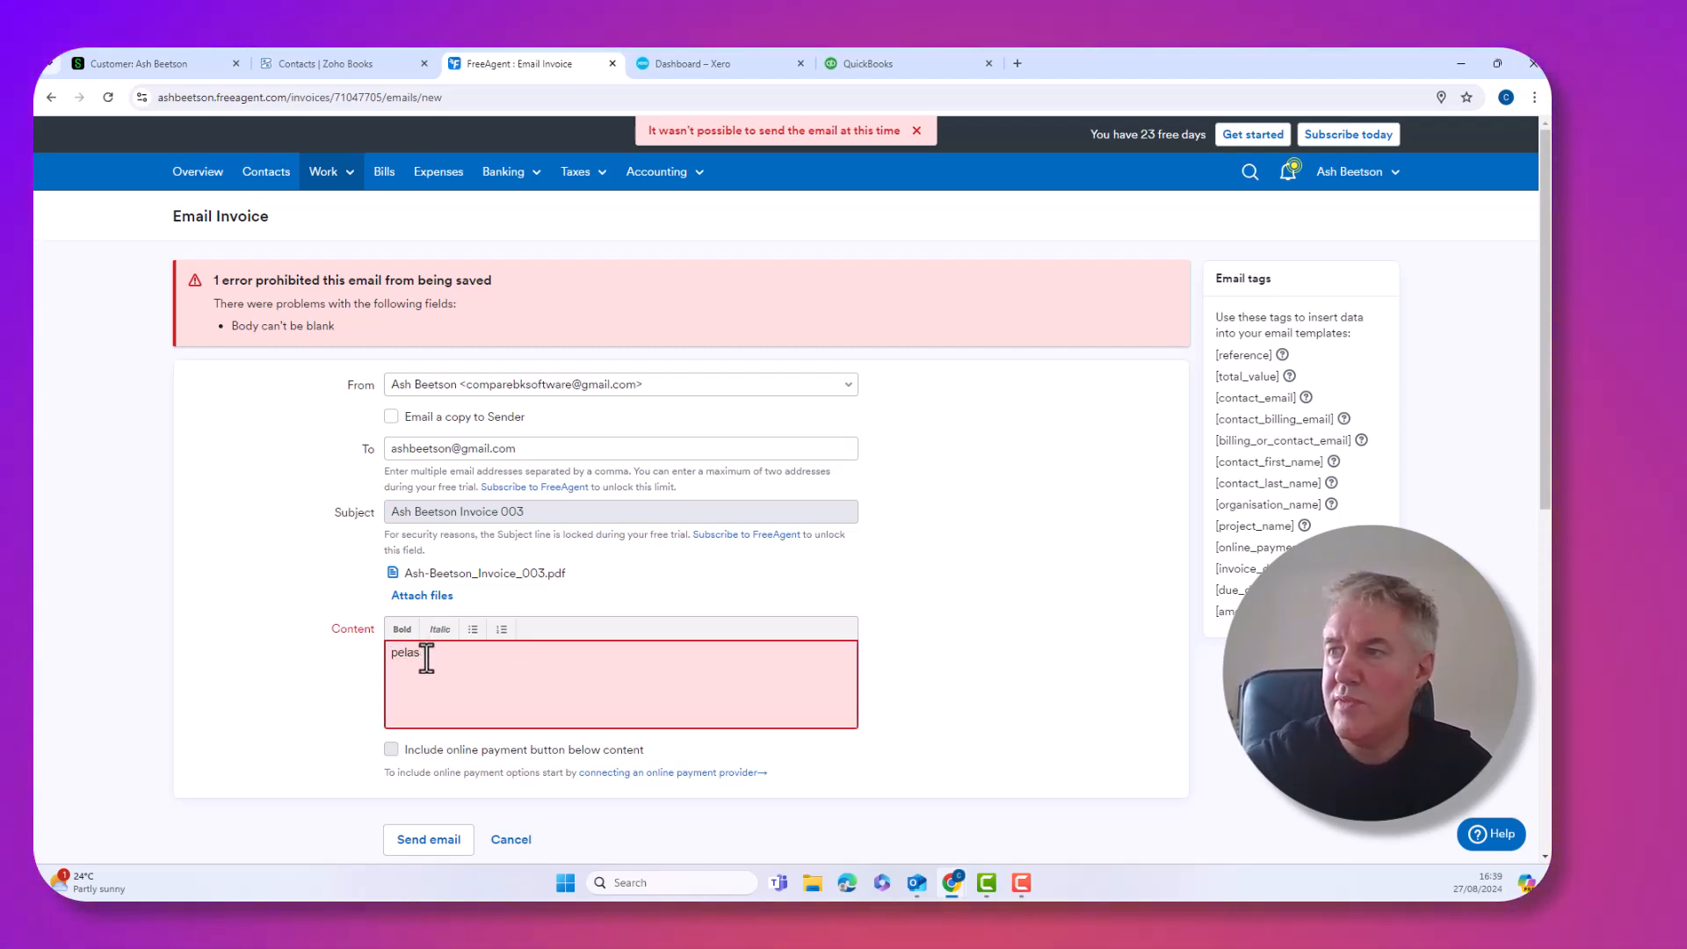
key(BackSpace)
text(lease find attached invoice)
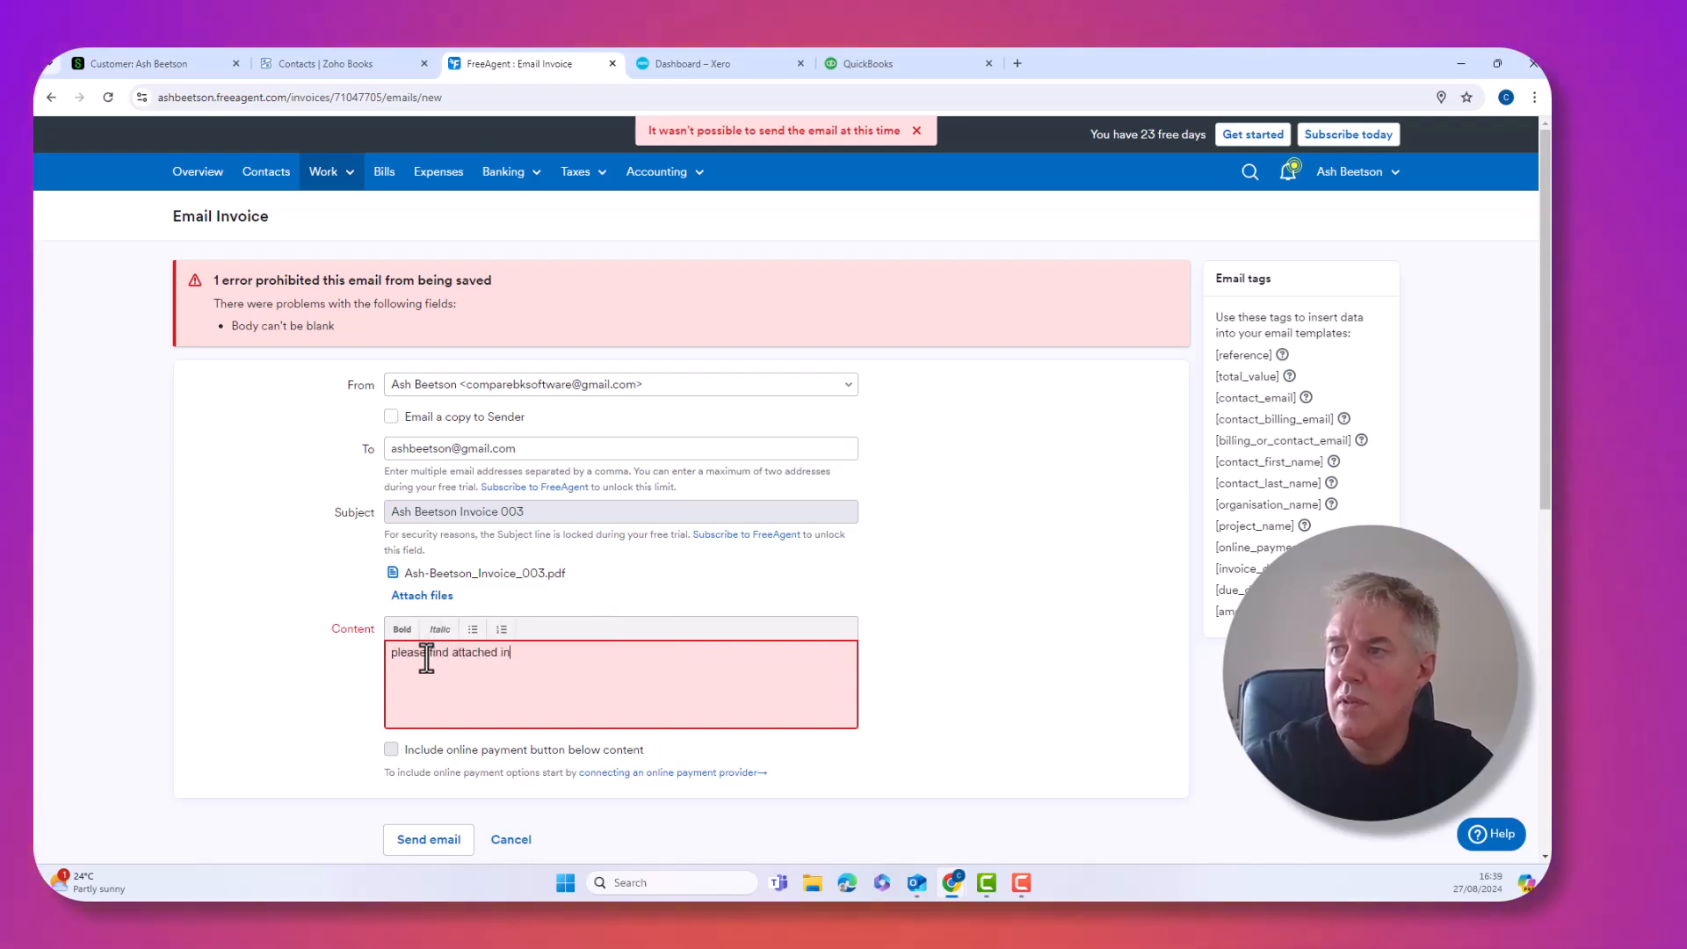
click(431, 840)
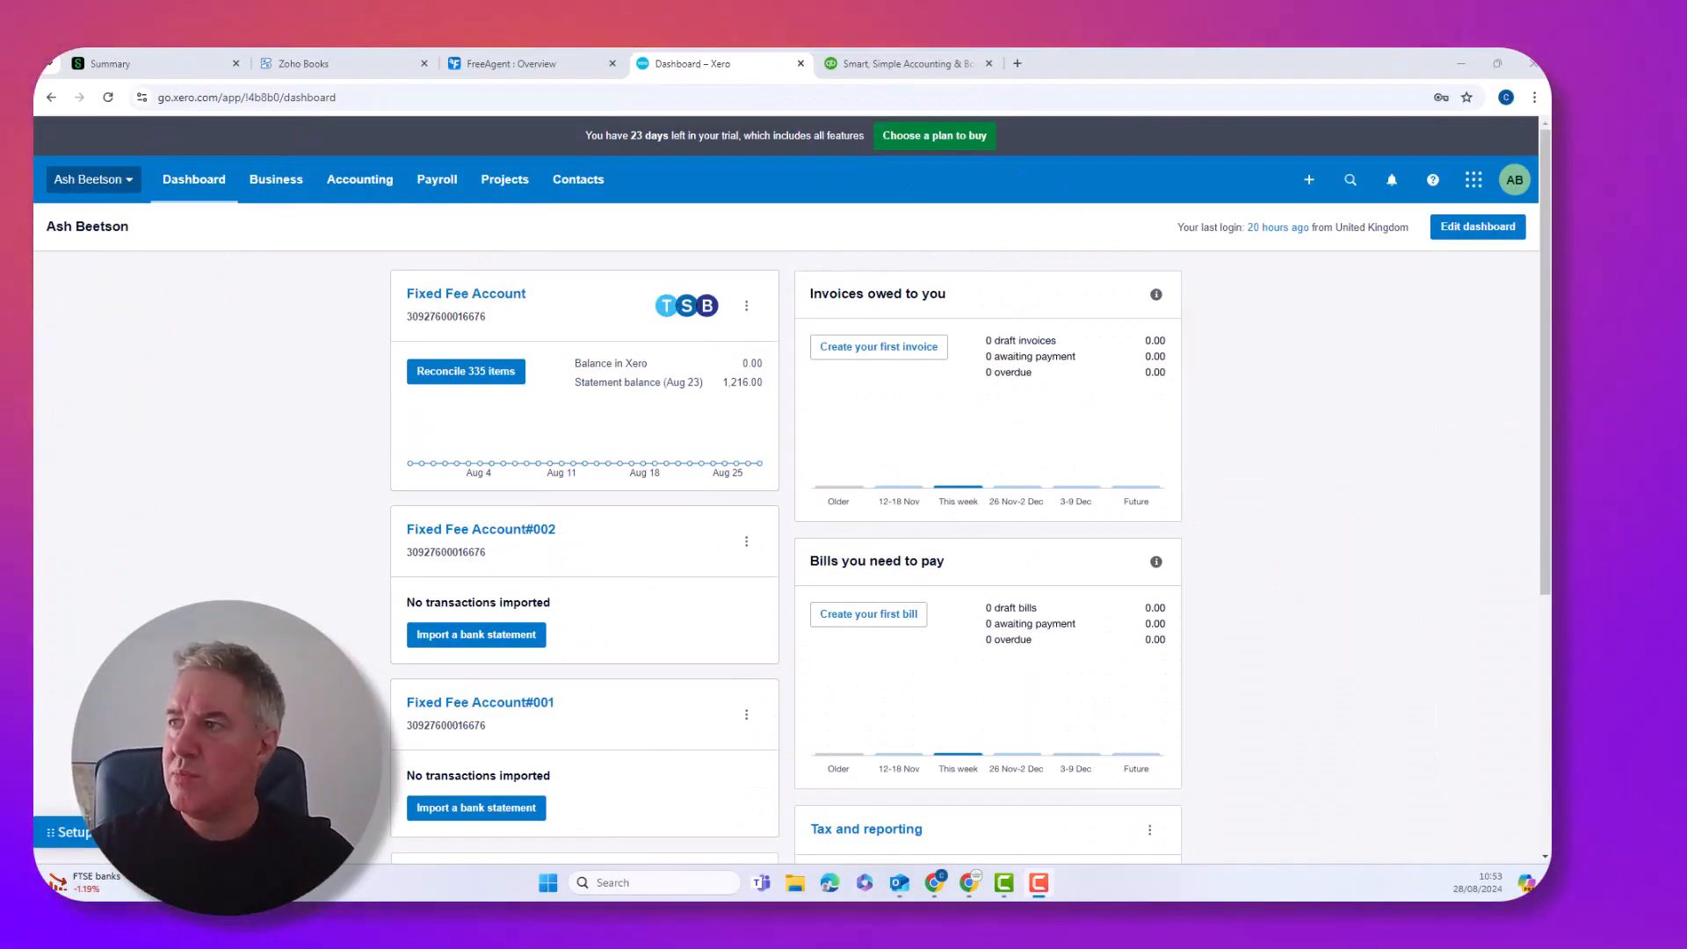
Start a Xero invoice for the existing customer, due in 14 days (11 Sep 2024)
click(881, 348)
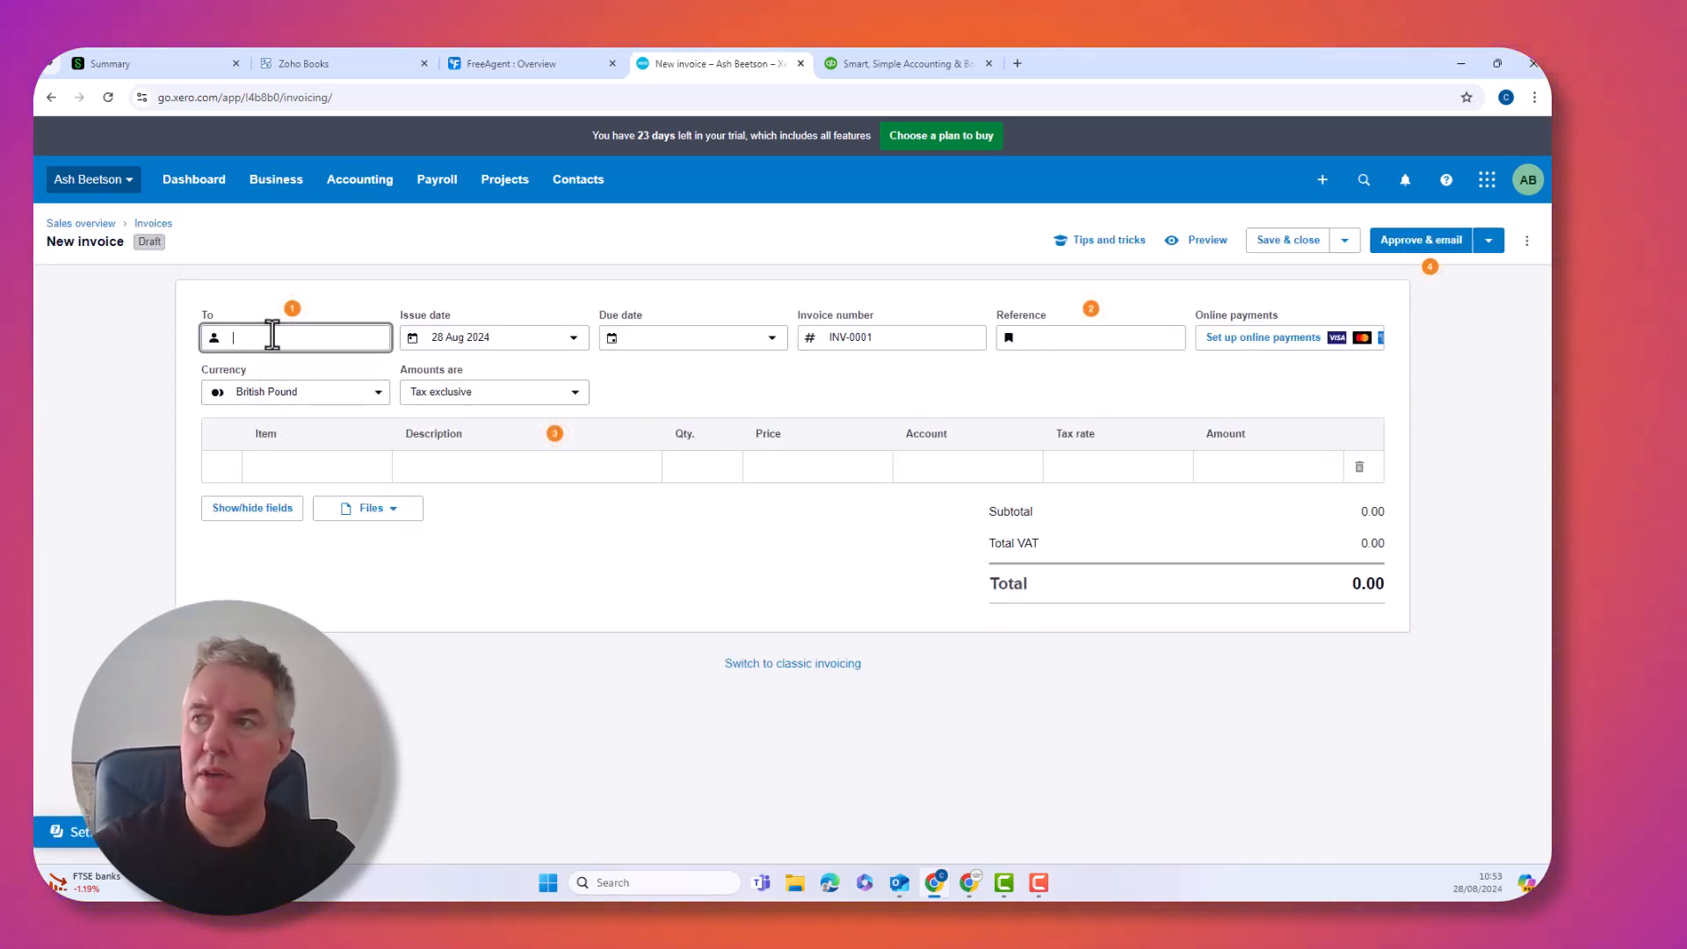
text(Ash)
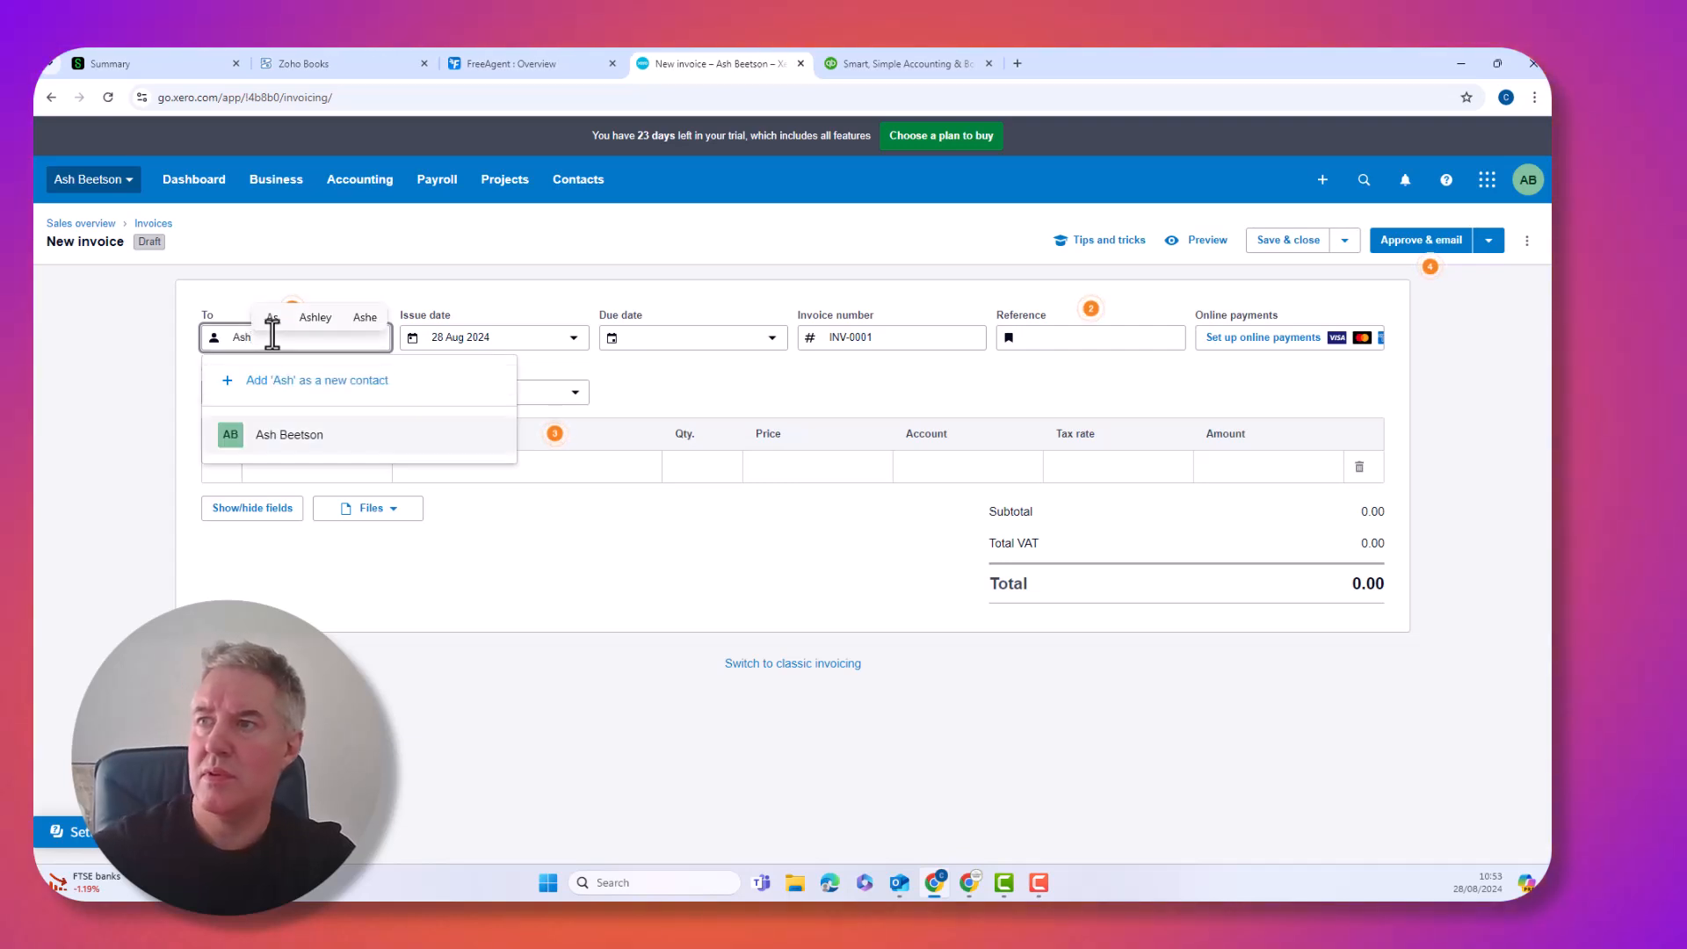
click(281, 443)
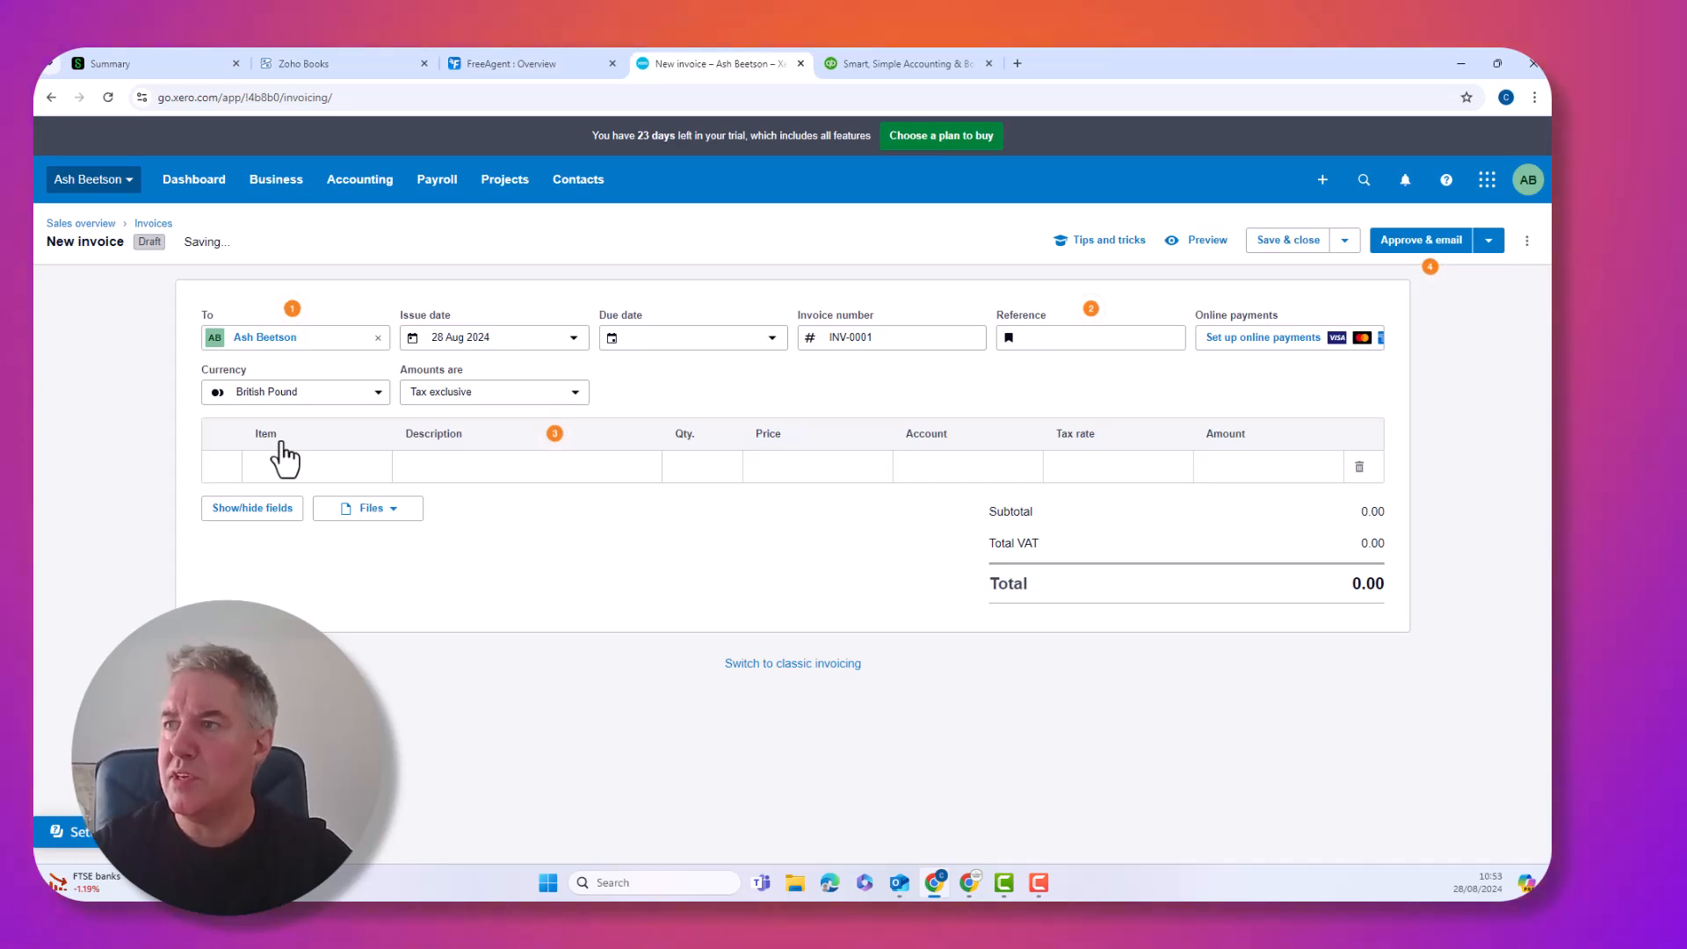
click(772, 346)
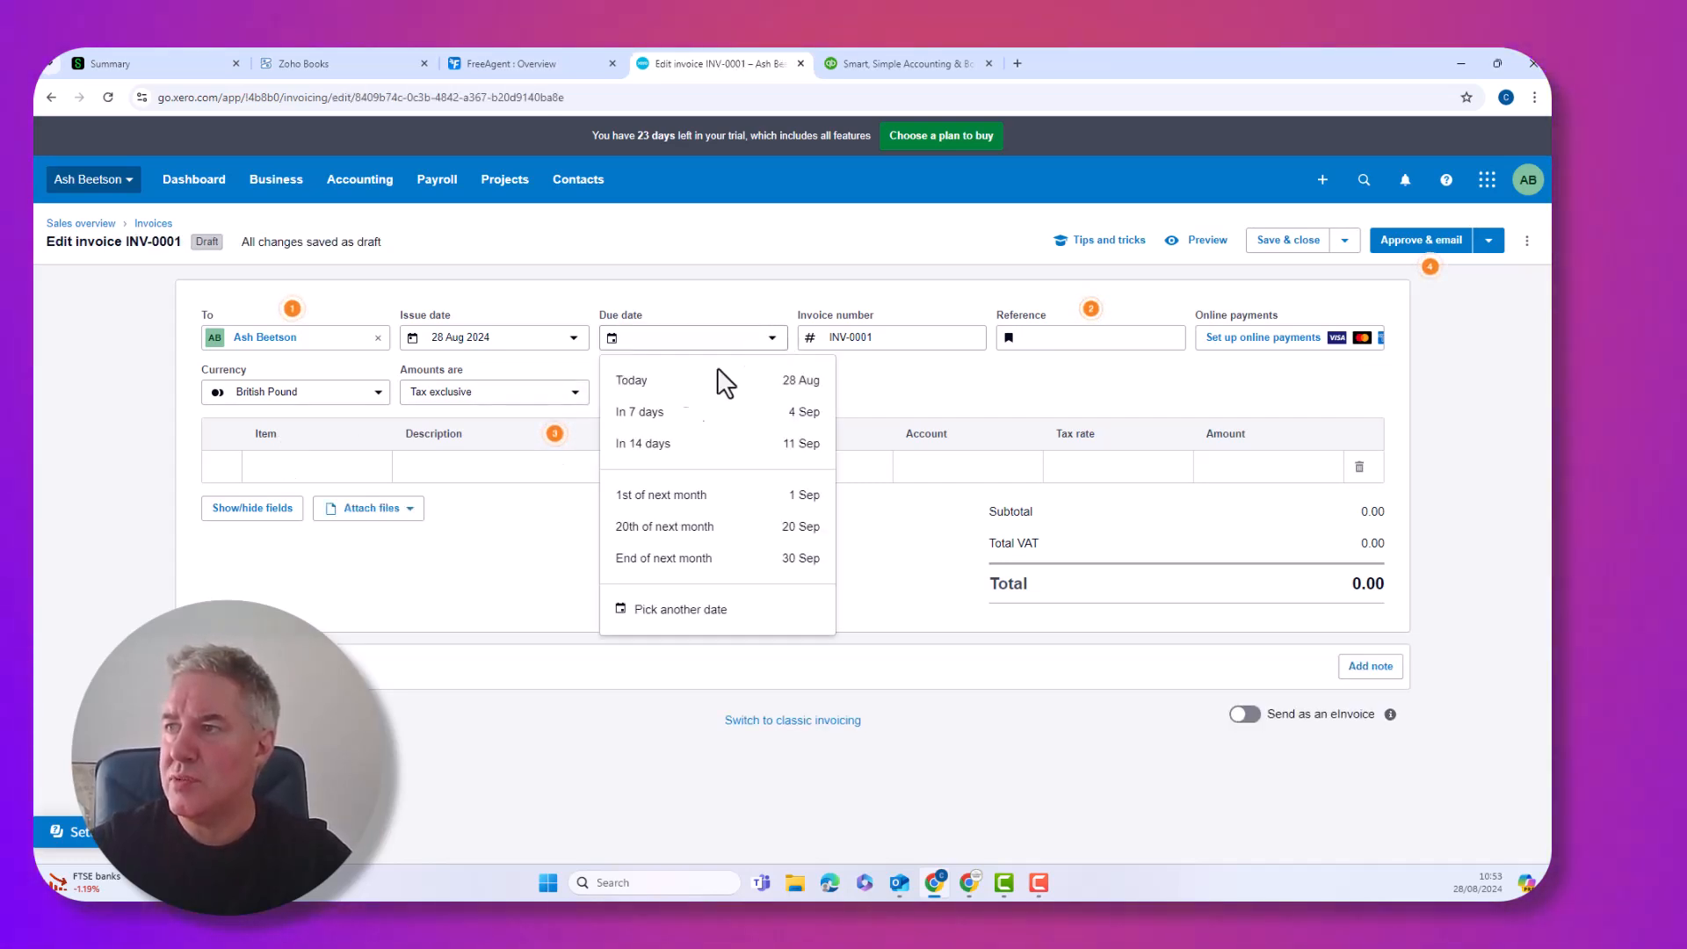
click(665, 448)
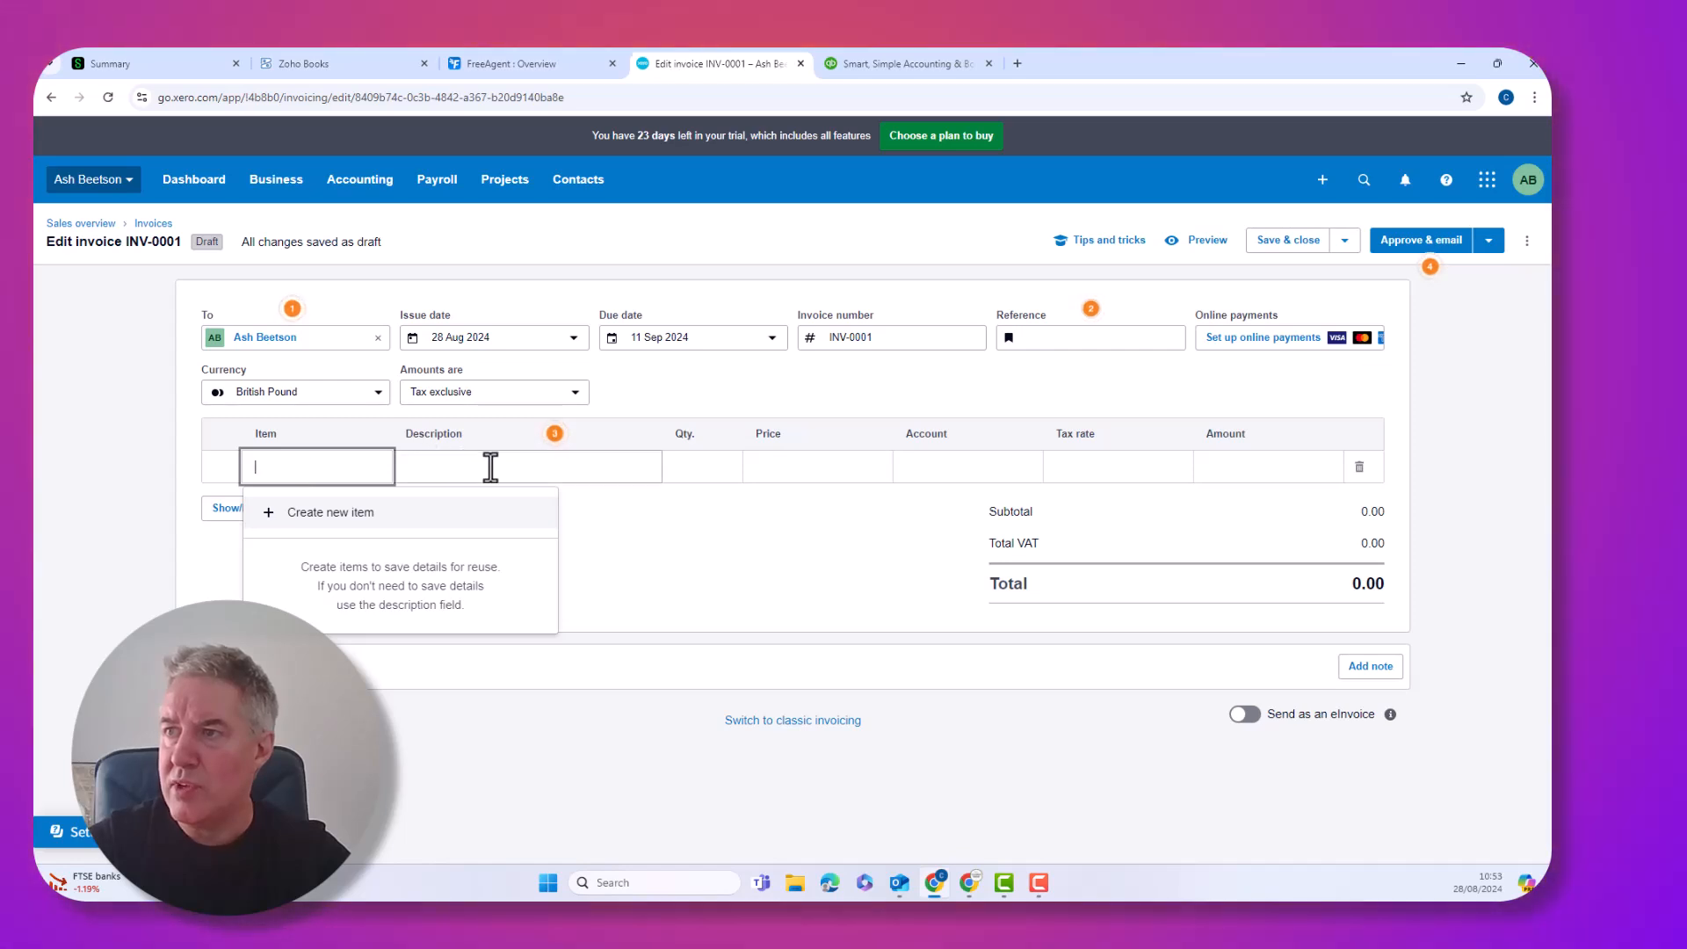
Add a 'work done' line with quantity 1 at price 500.00
click(448, 465)
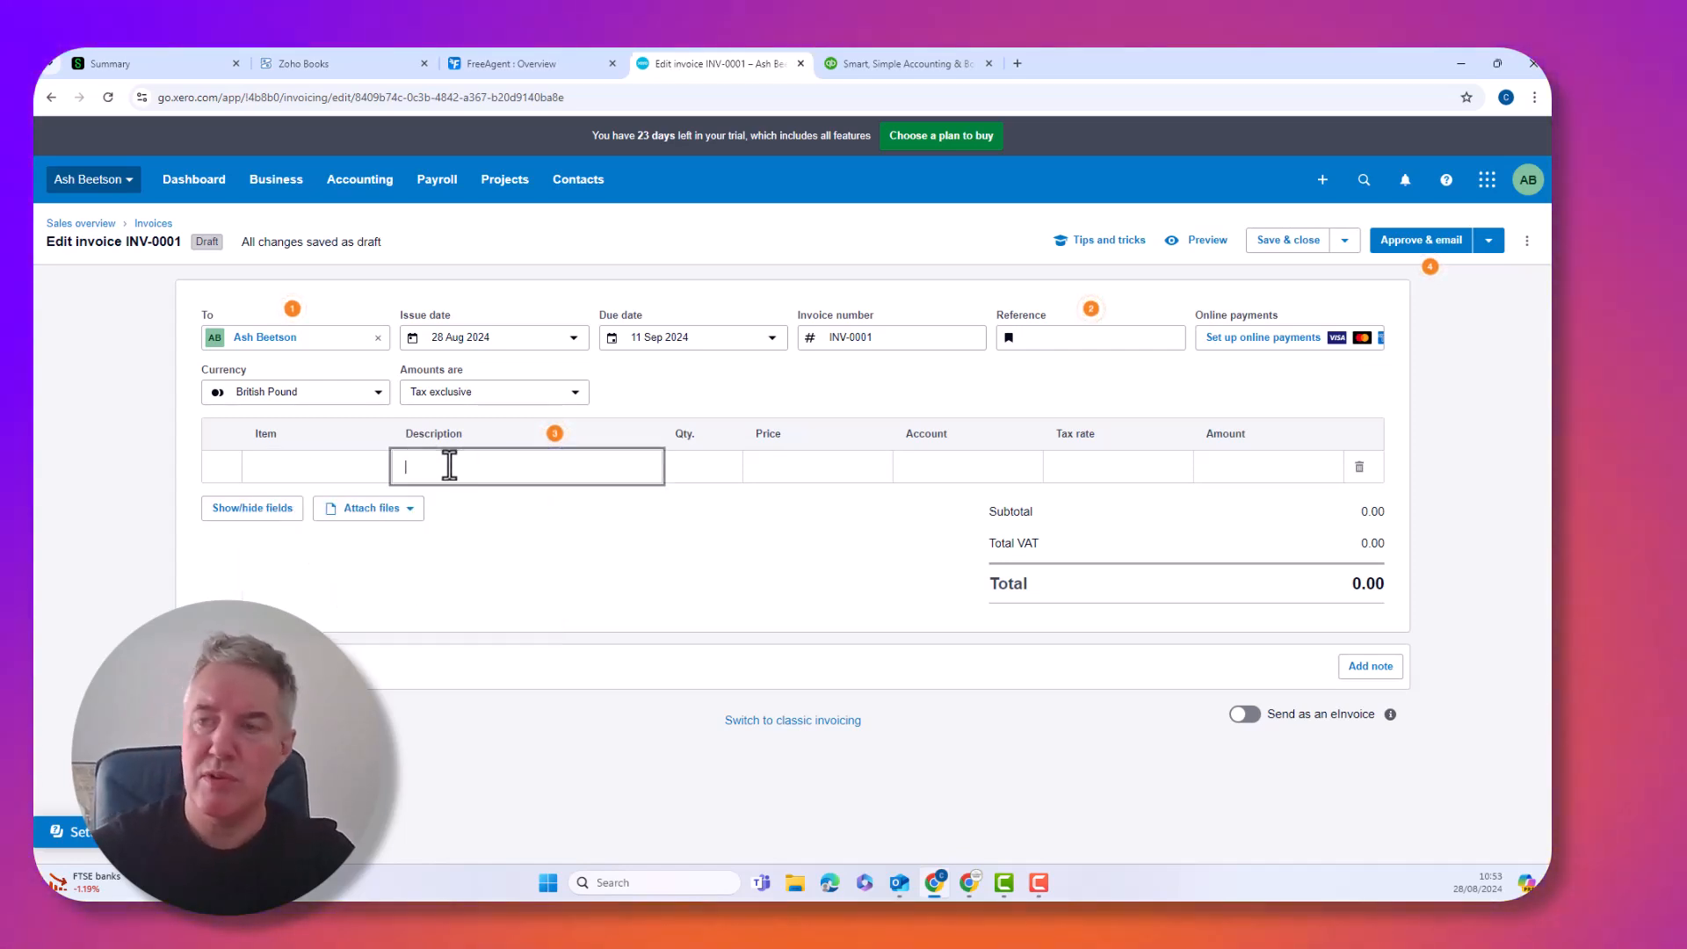
text(work done)
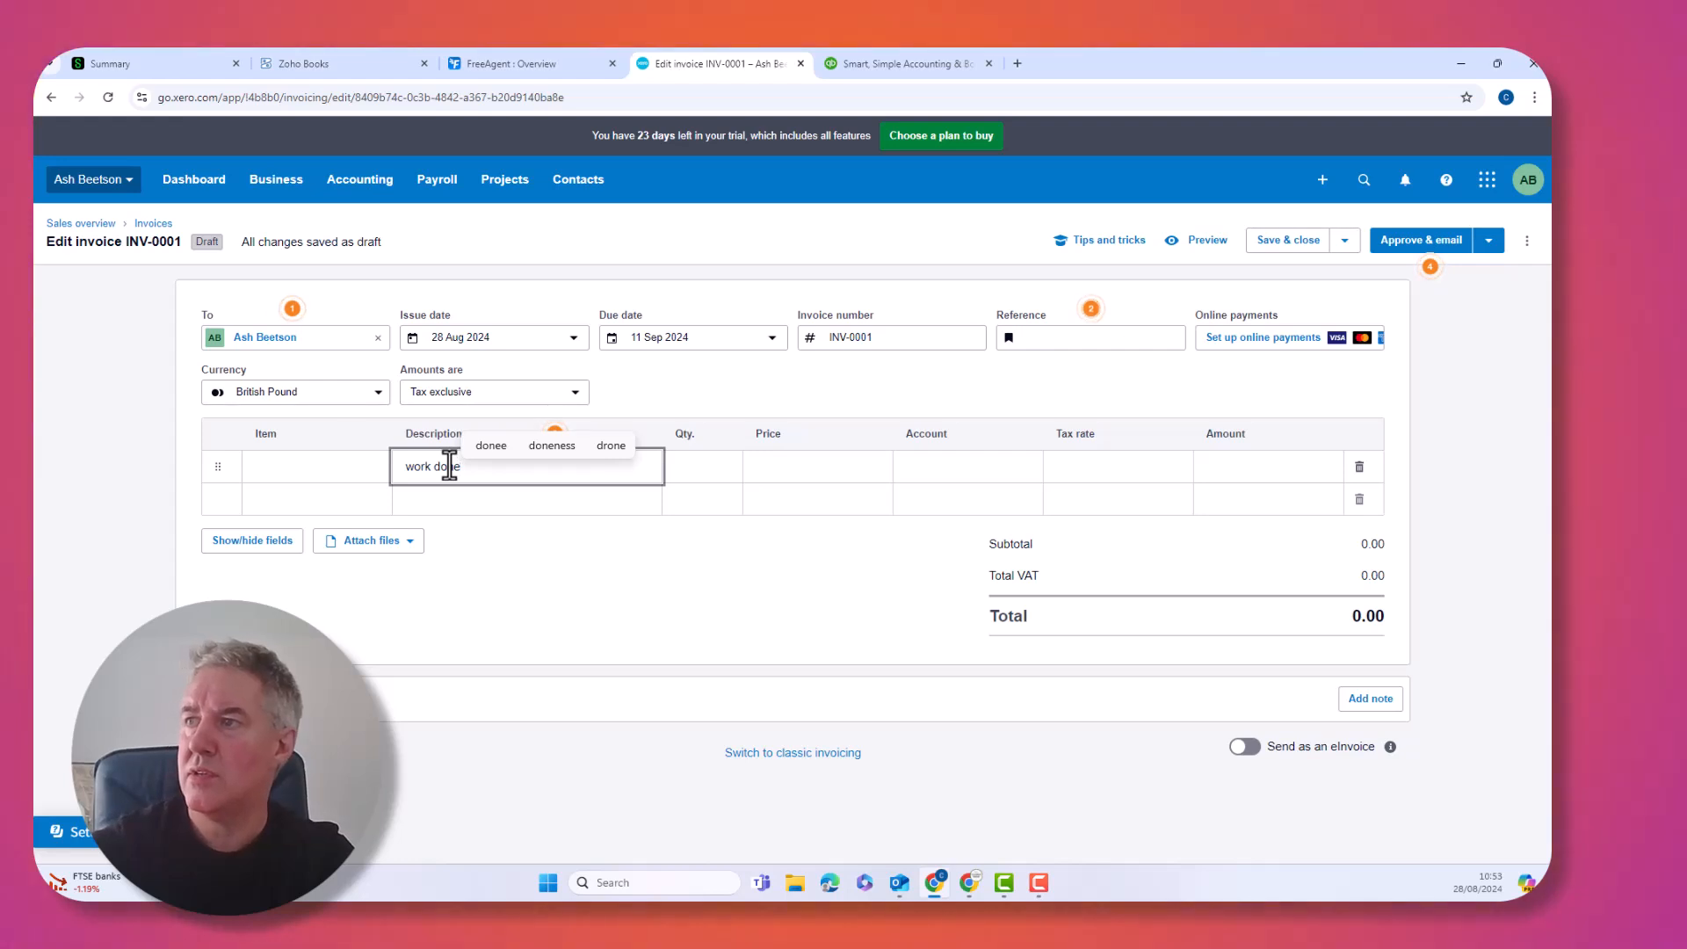
key(Tab)
text(1)
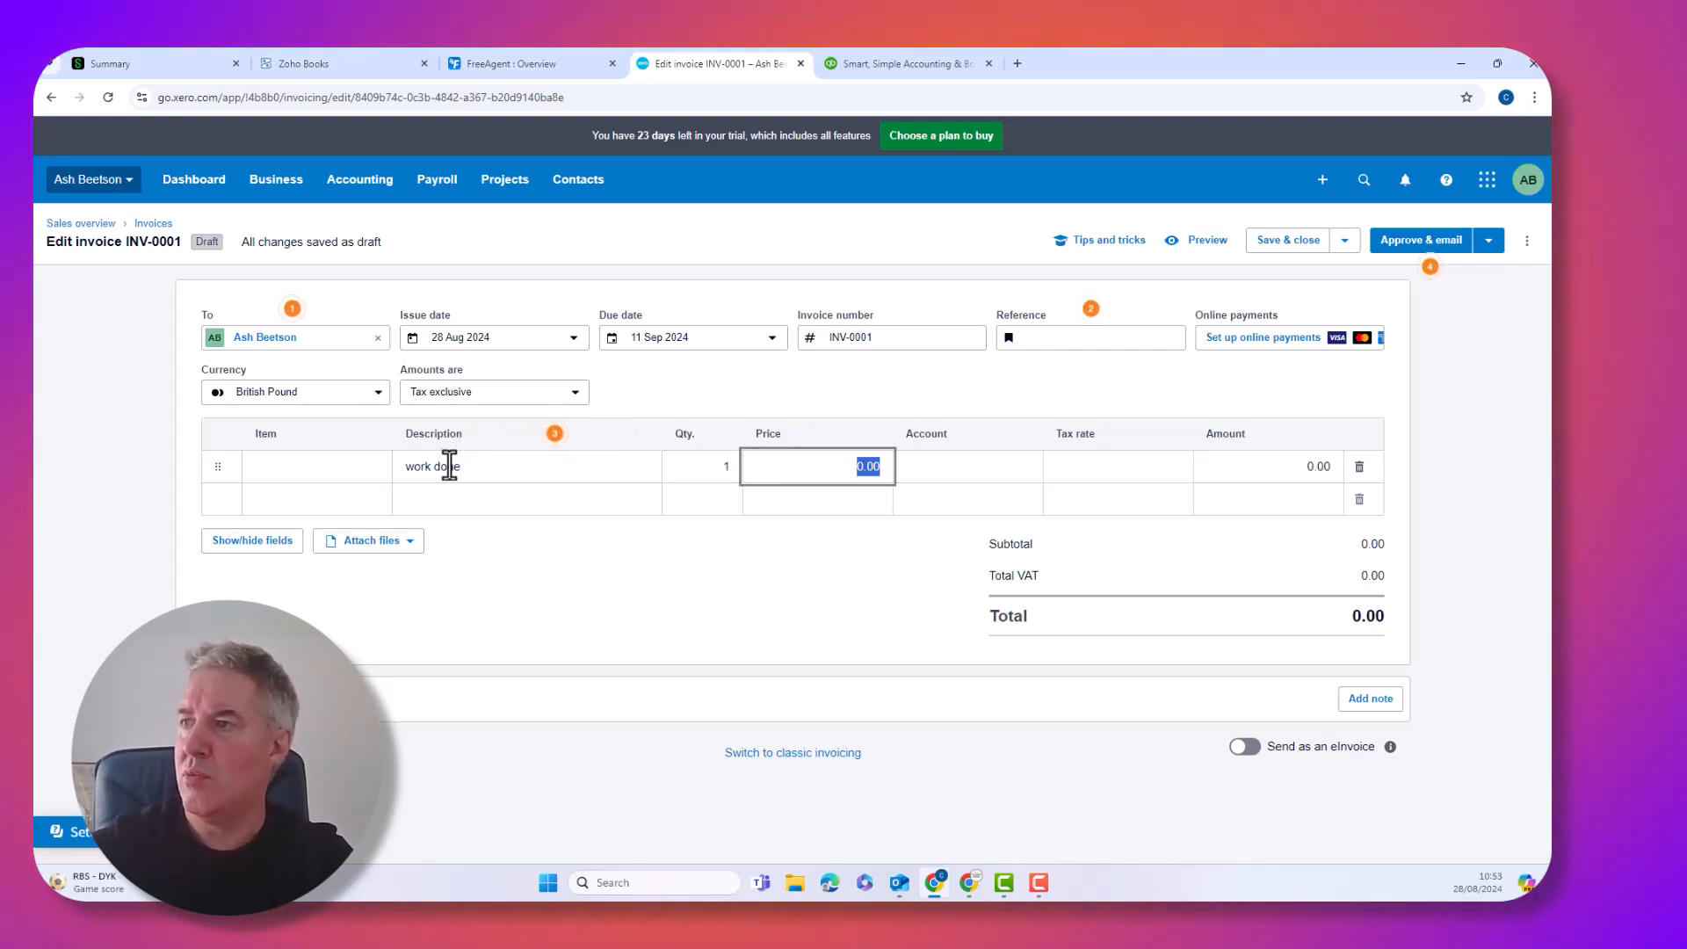
key(Tab)
text(500)
key(Tab)
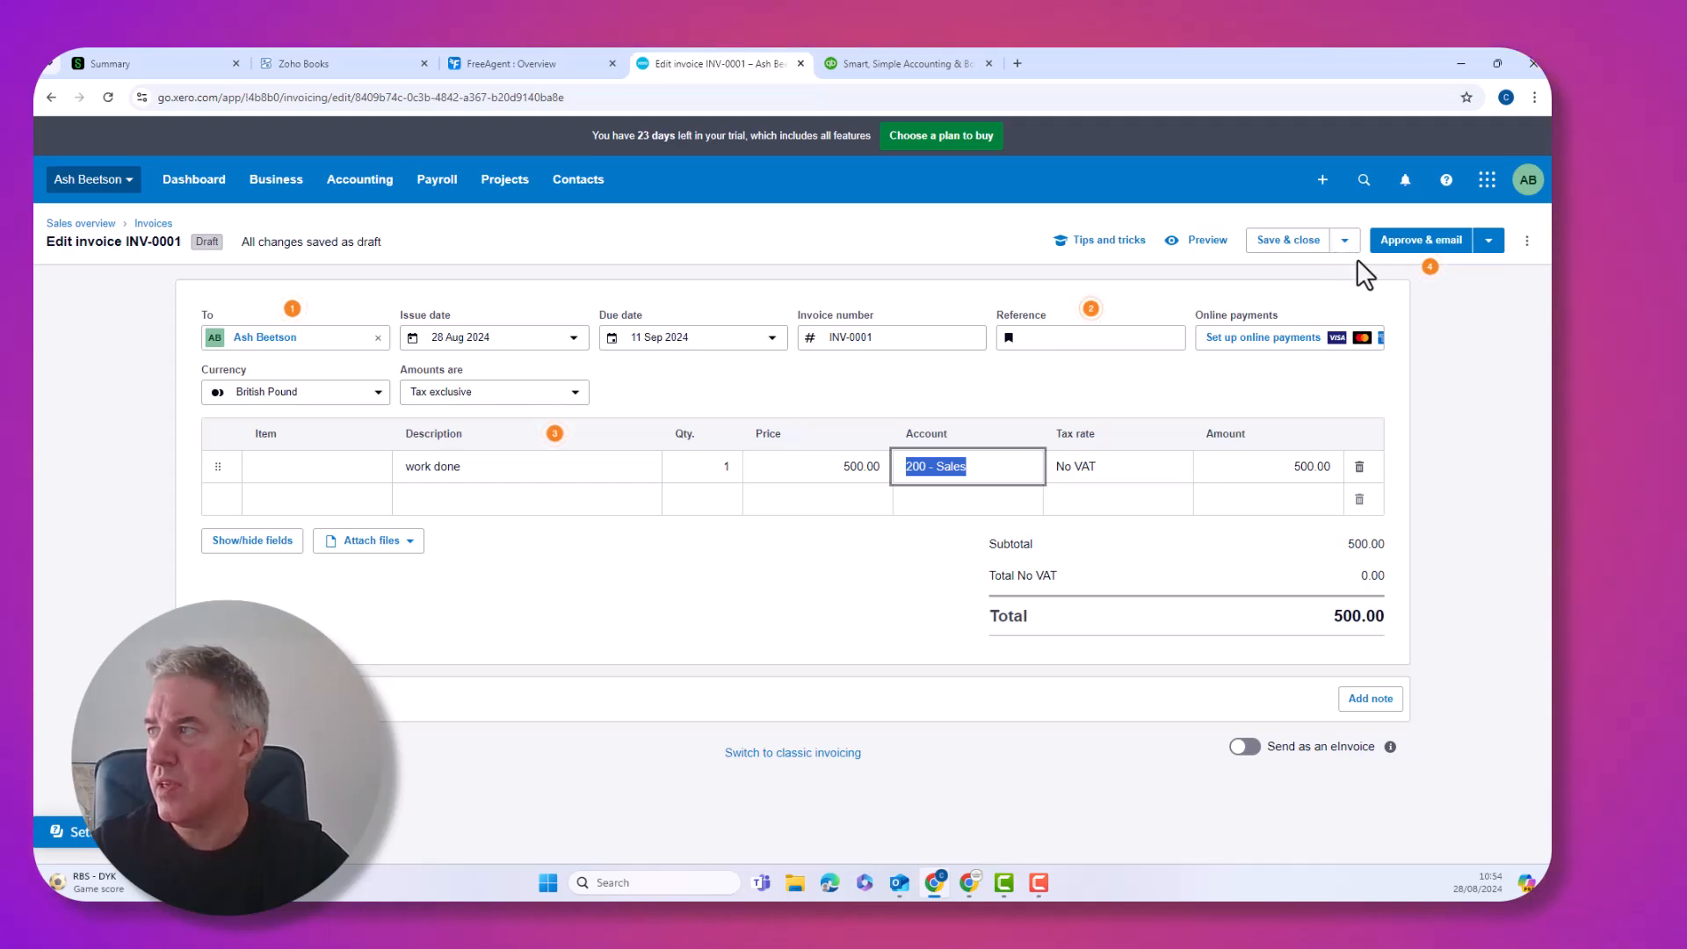
Approve INV-0001 and email it to the customer's email address
click(1415, 247)
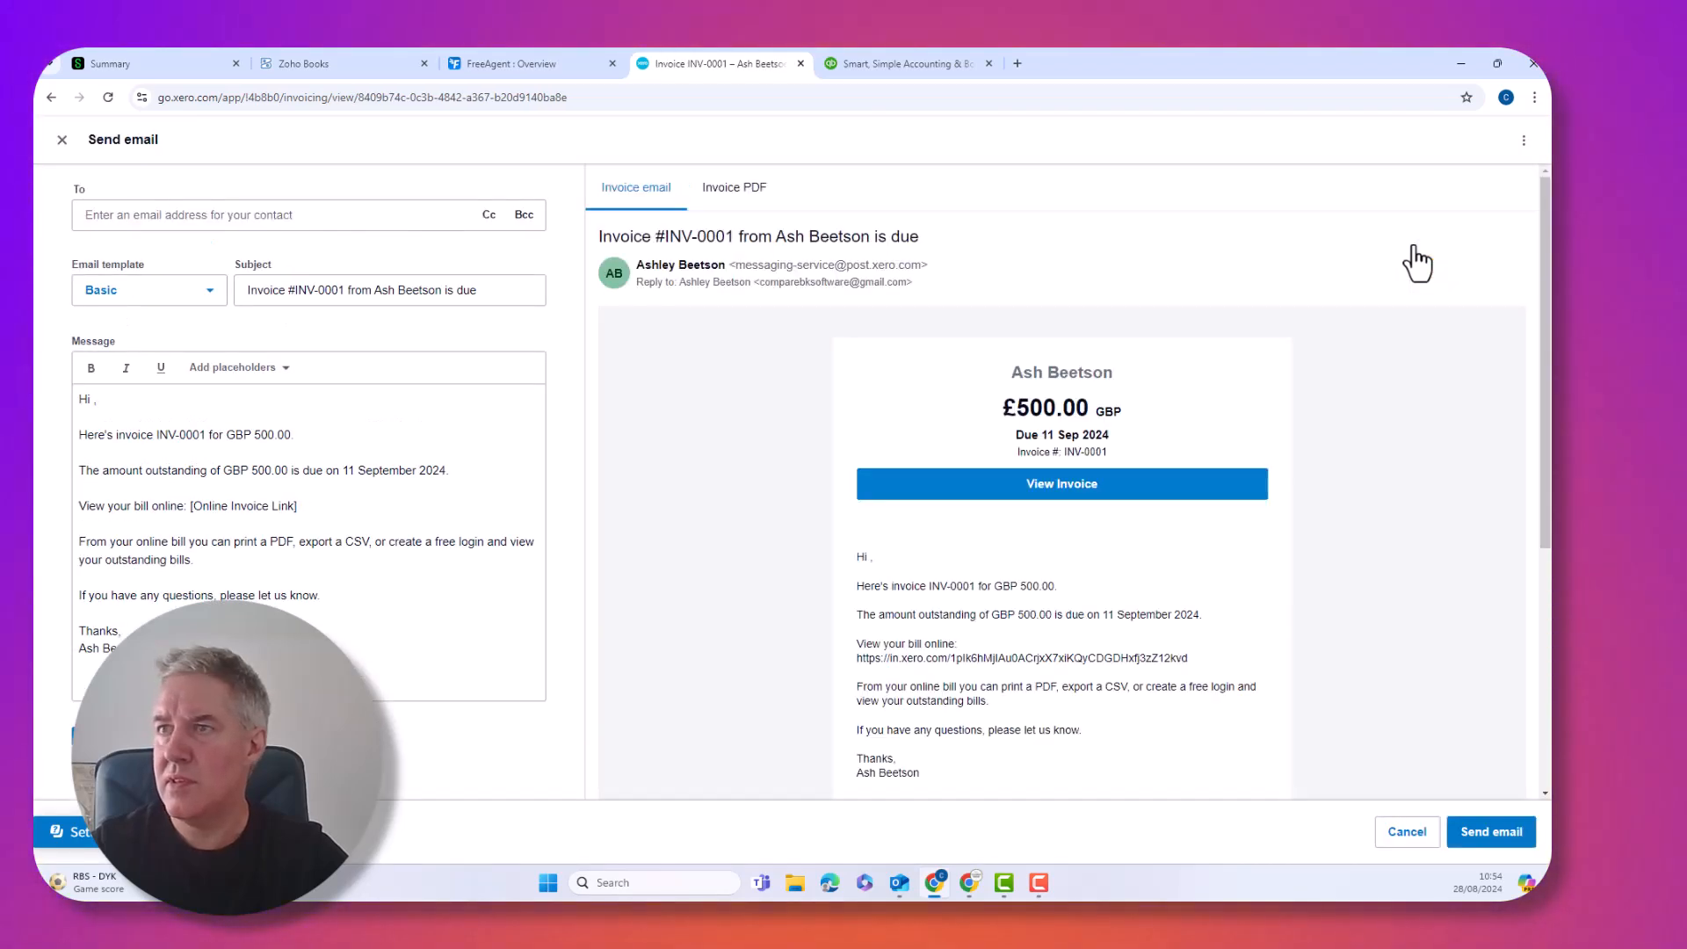
click(235, 222)
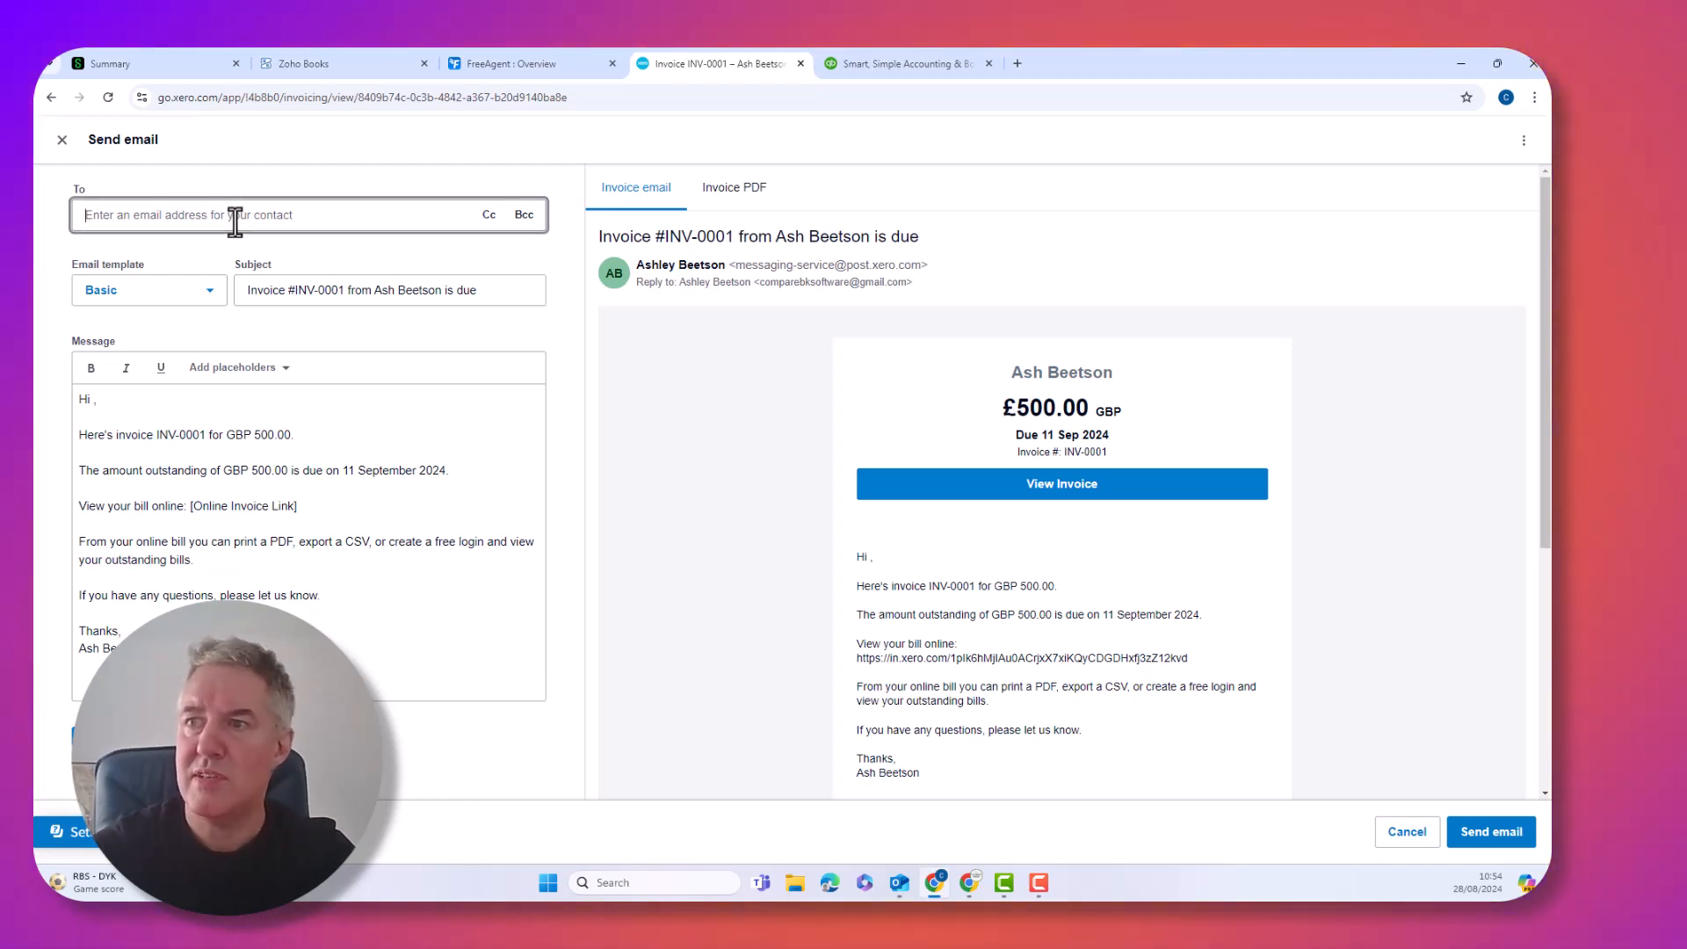
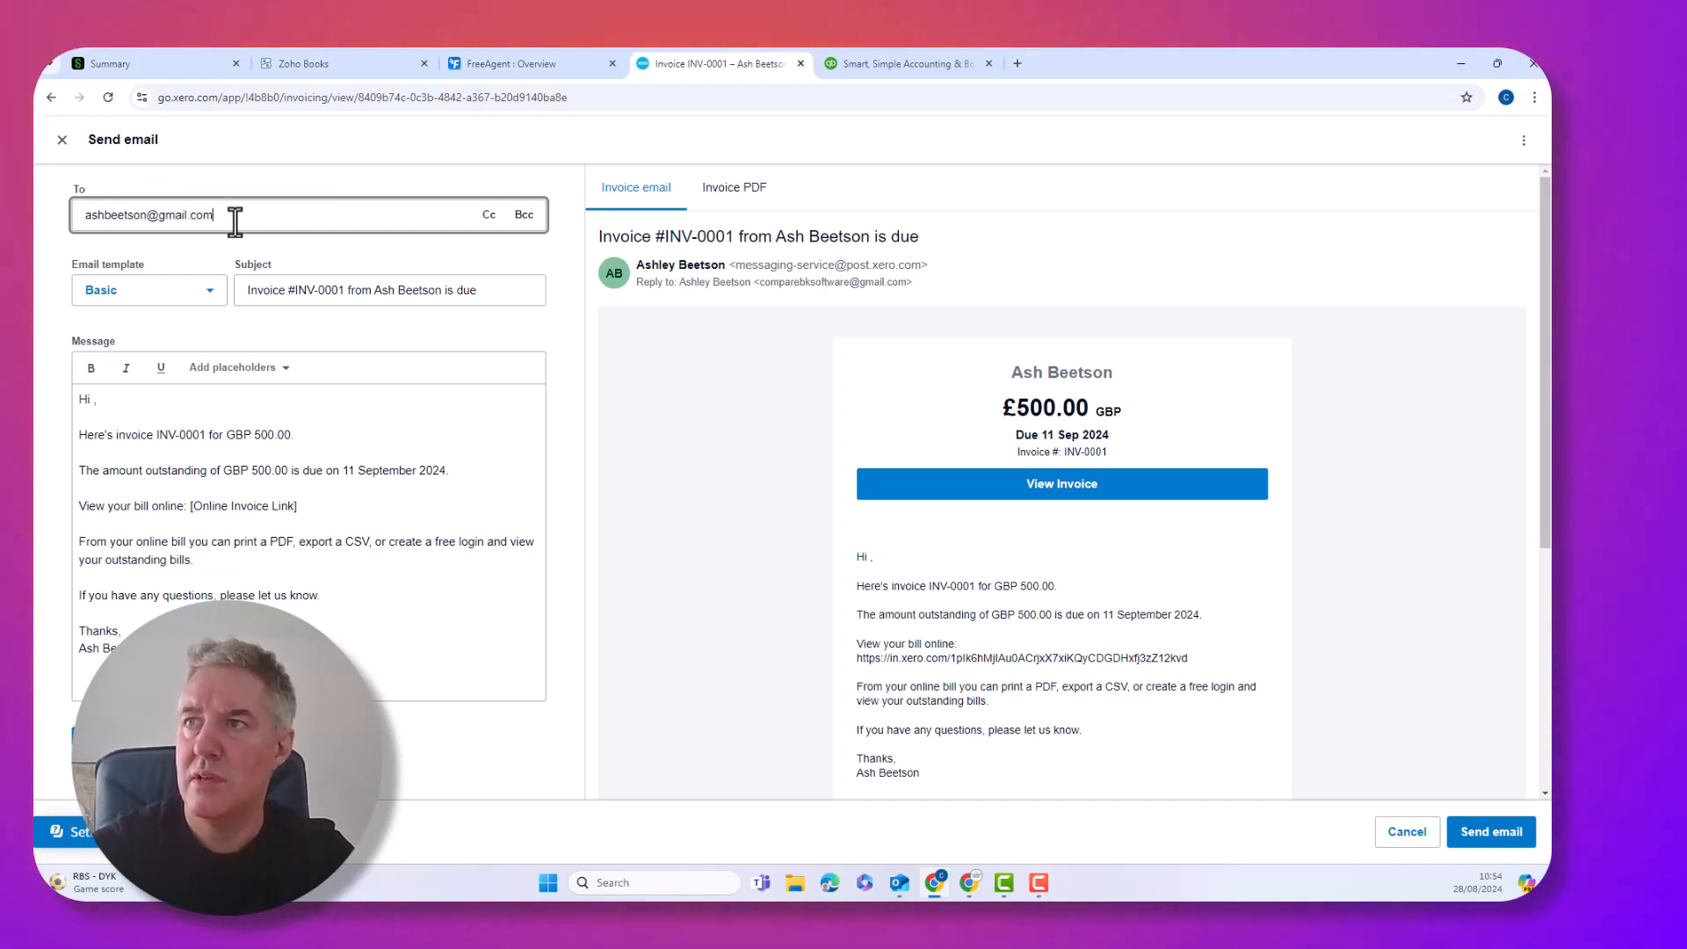
key(Tab)
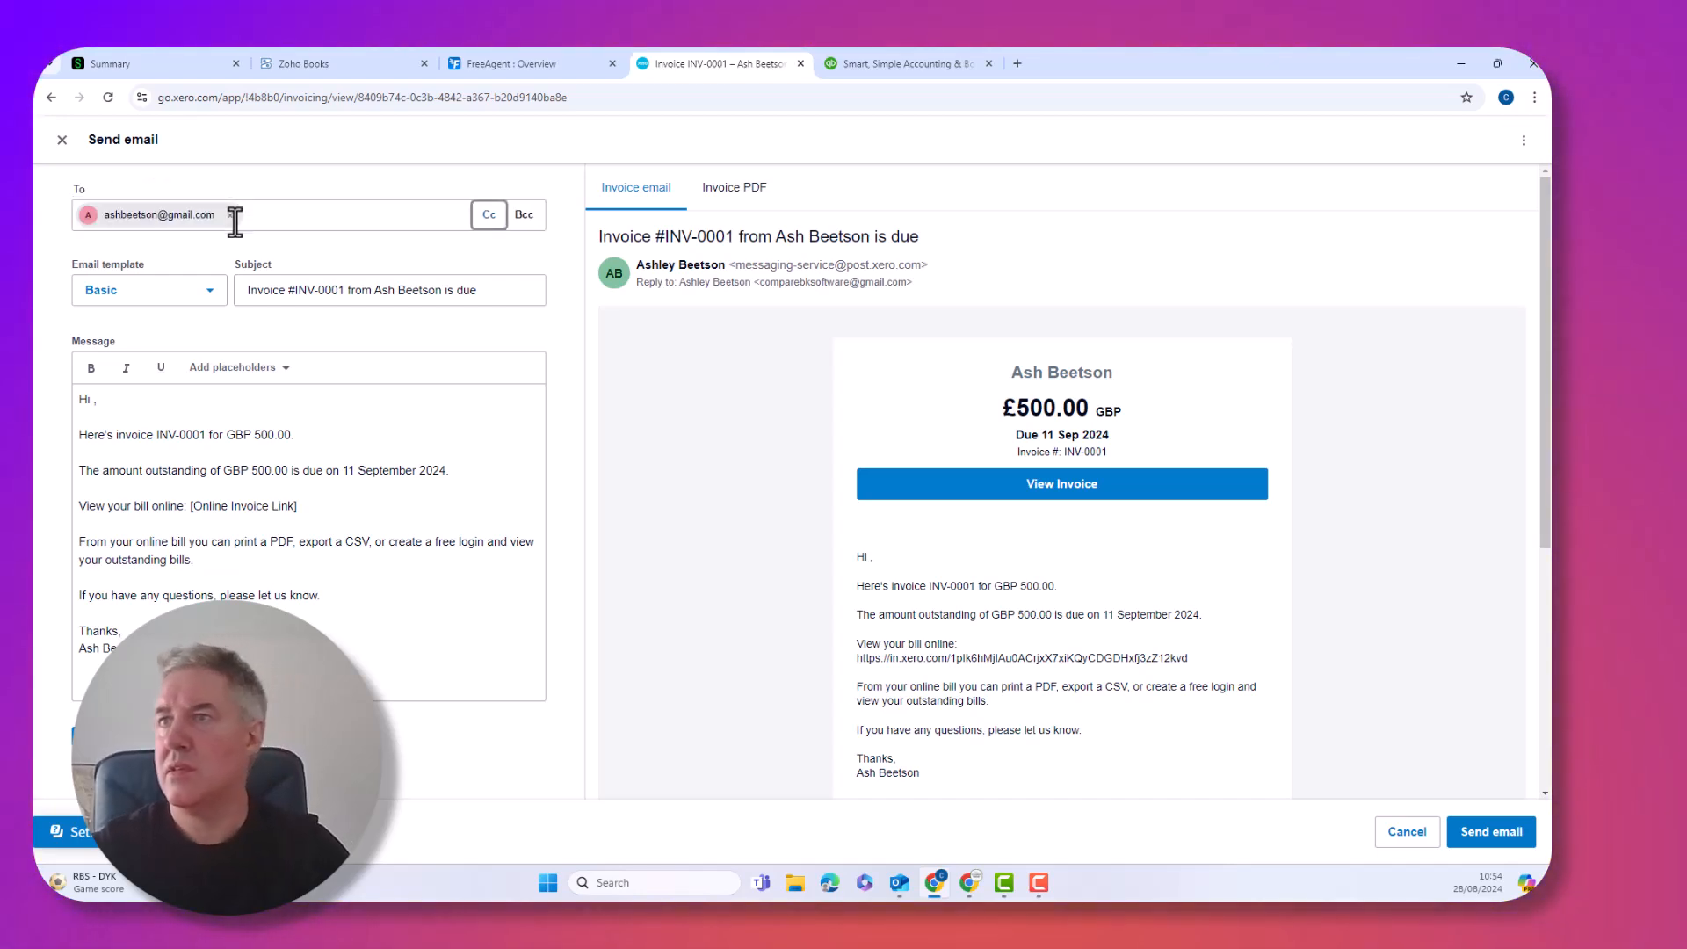
scroll(625, 534, down, 3)
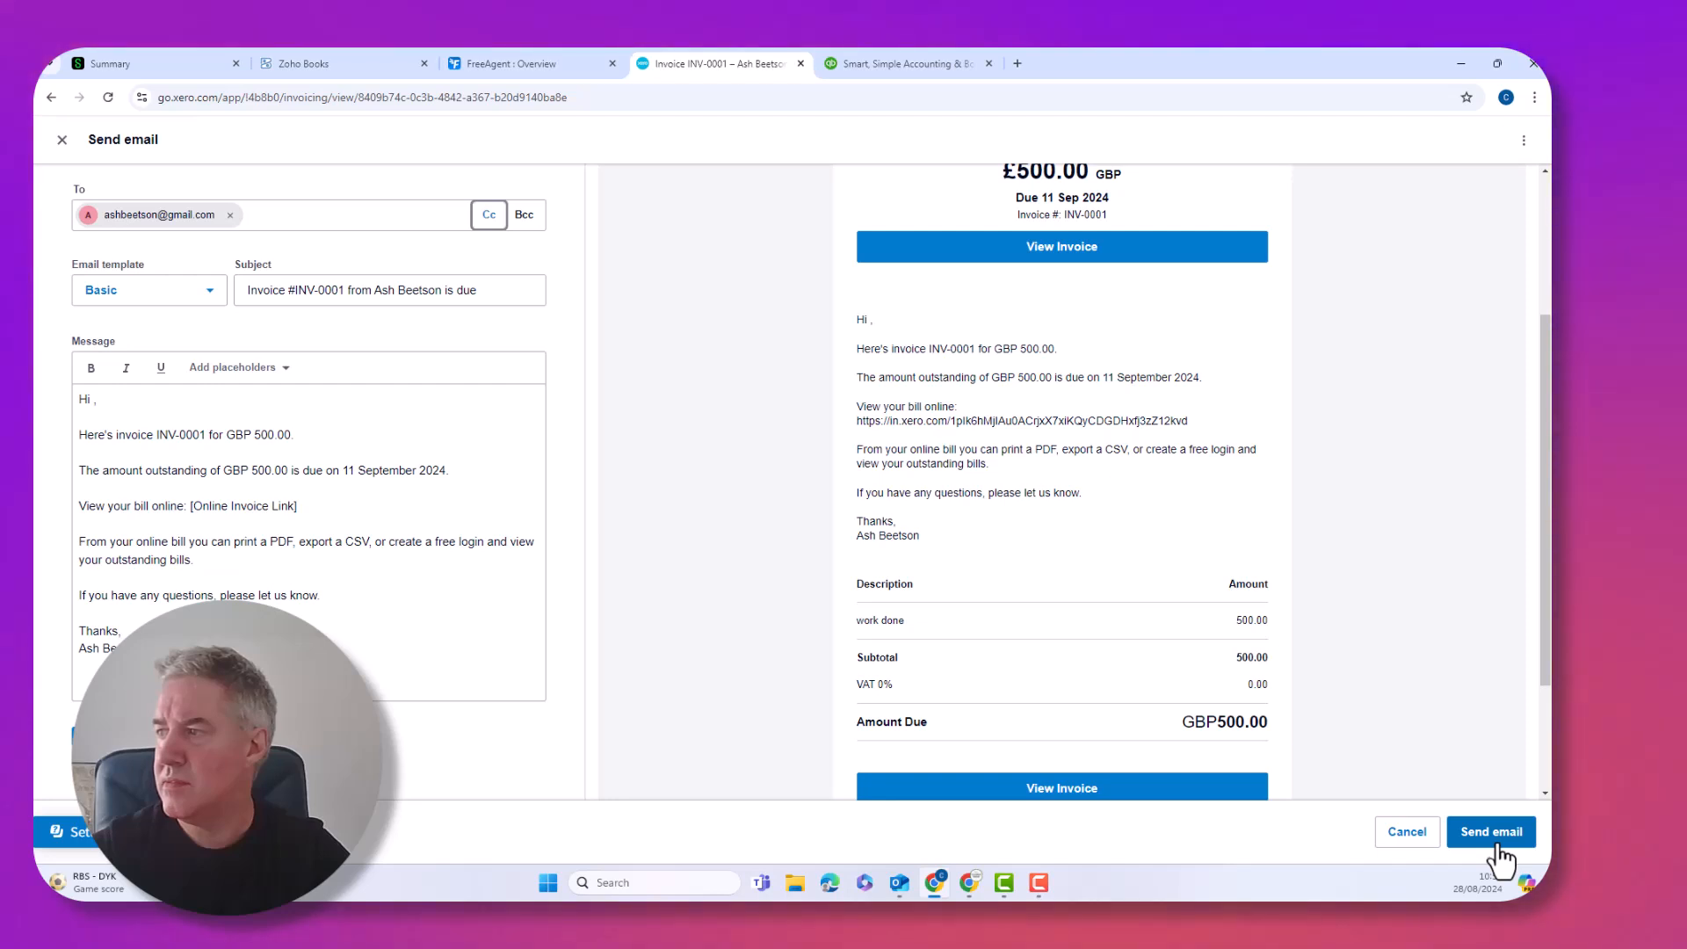
click(1490, 832)
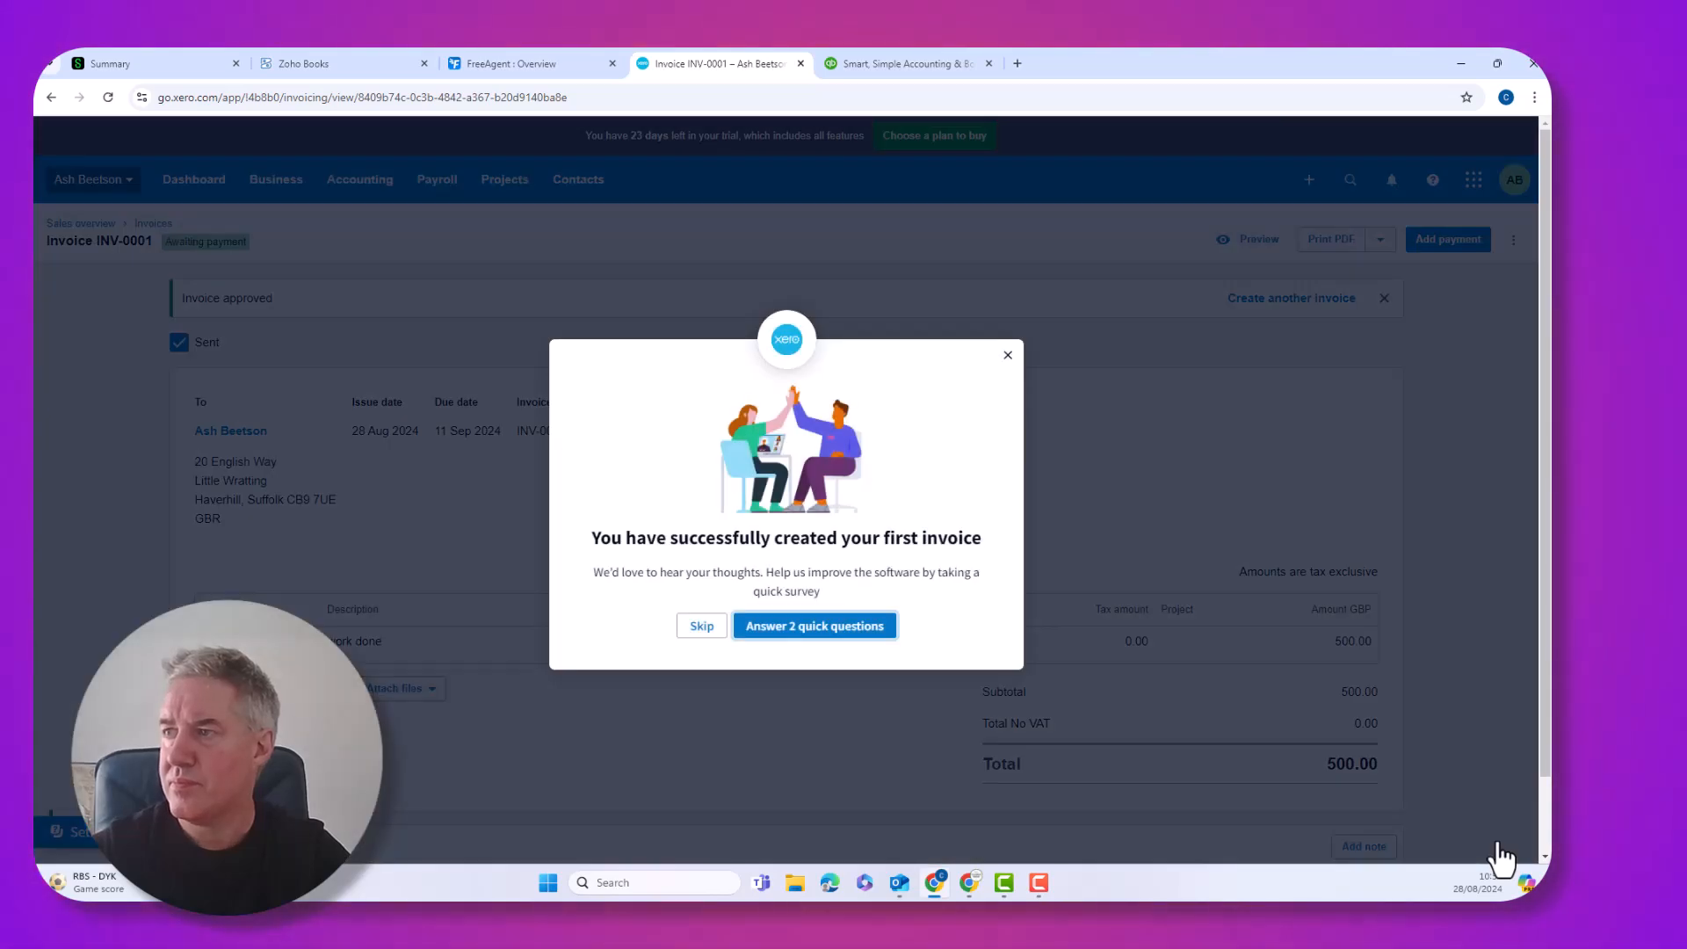
Skip the Xero feedback survey and go to the Contacts > Customers list
click(702, 626)
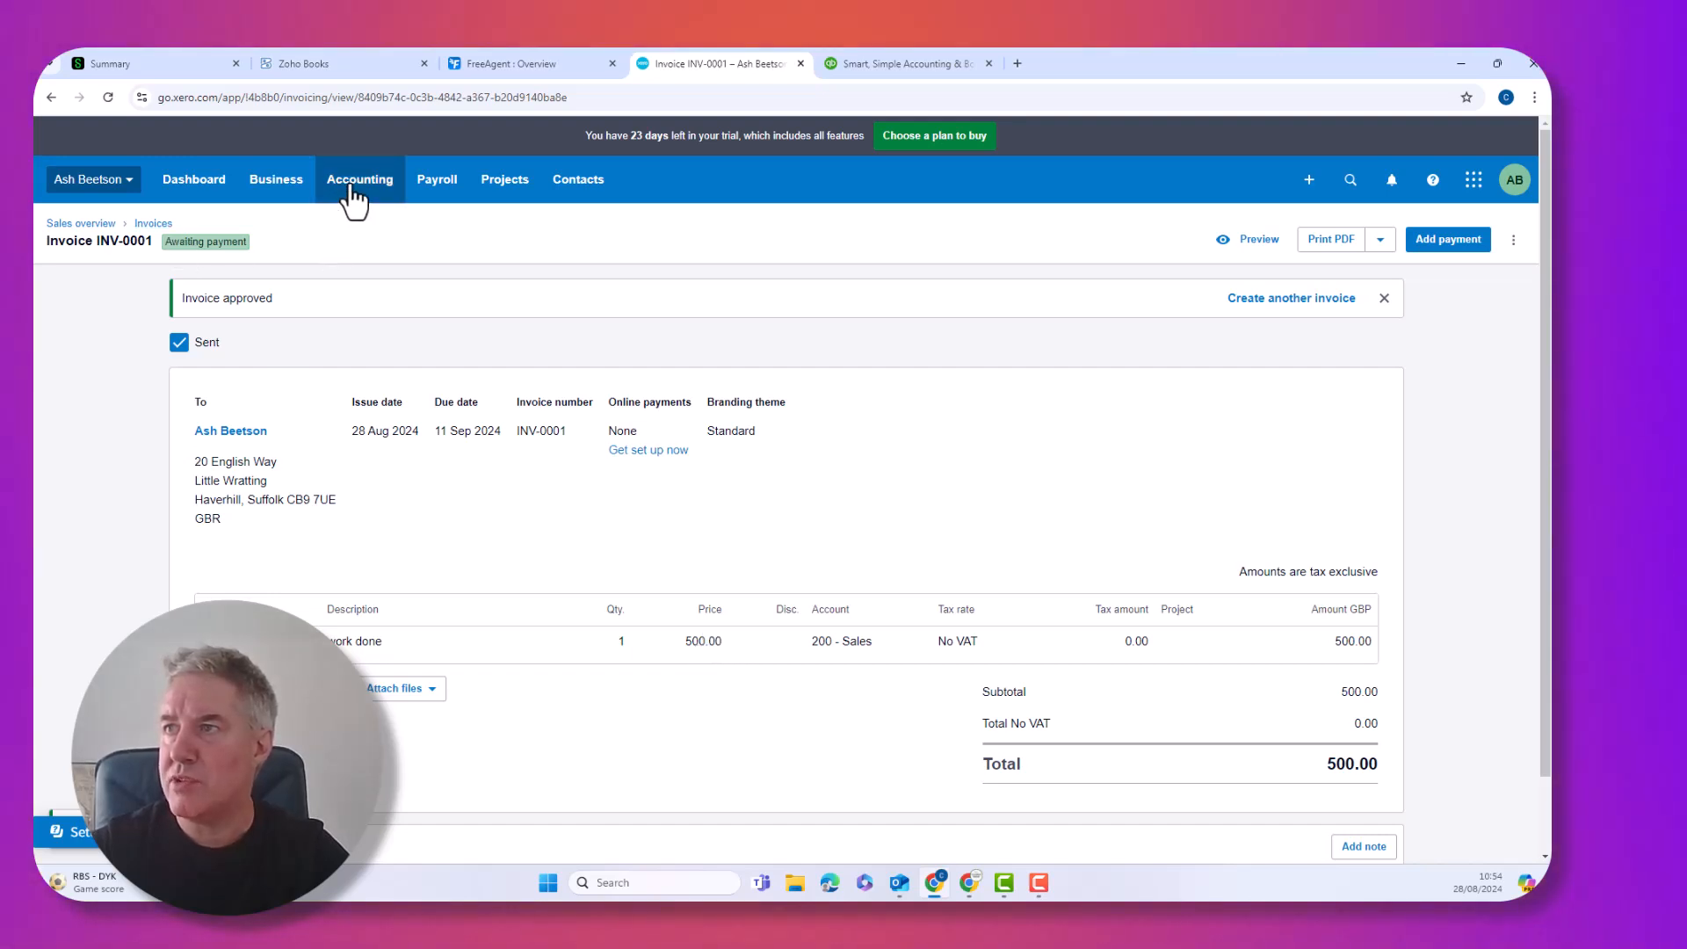
click(567, 183)
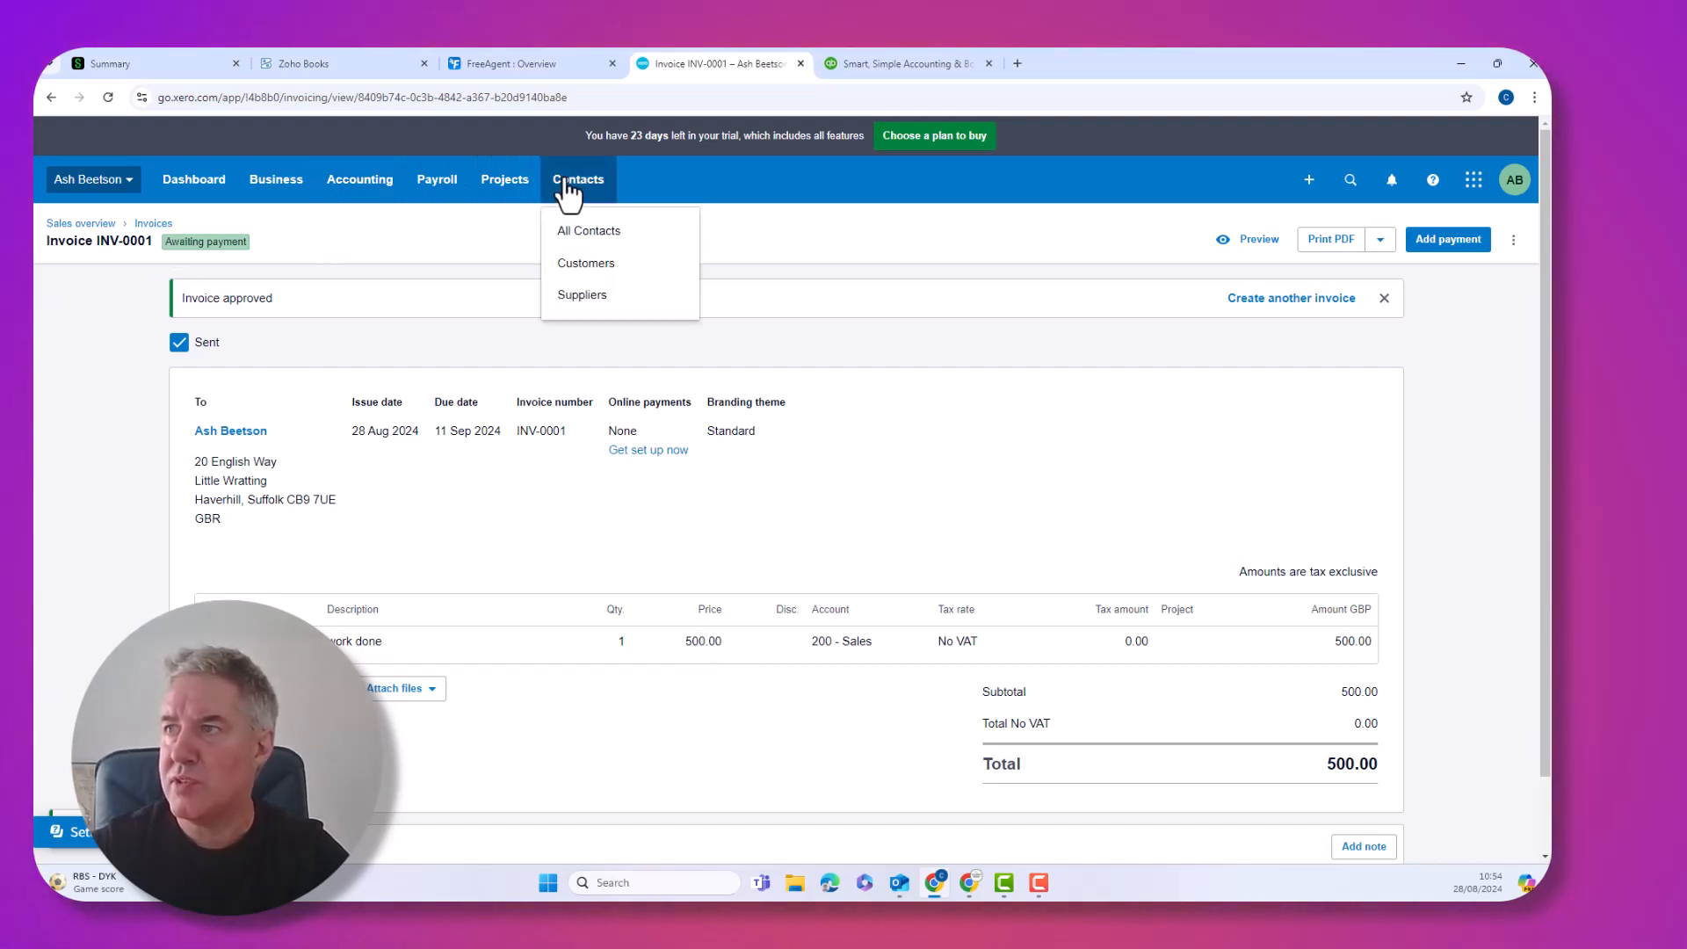
click(580, 263)
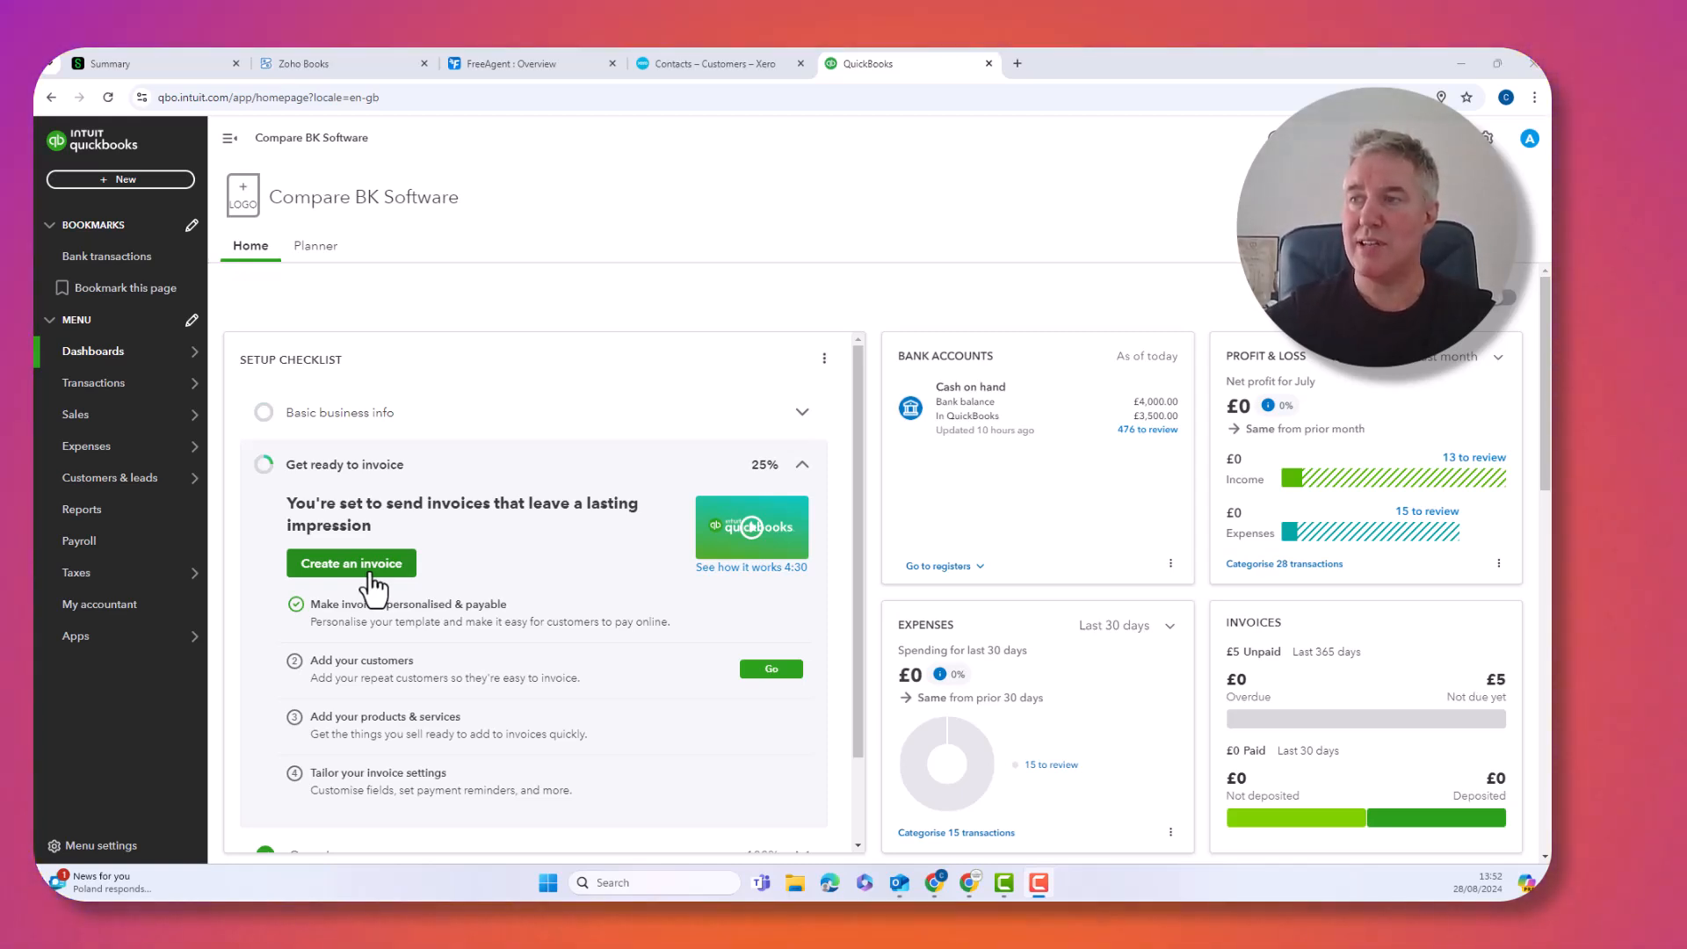
Start QuickBooks invoice no.1002, dismiss the reminders and card-fee tips, and select the existing customer
click(372, 587)
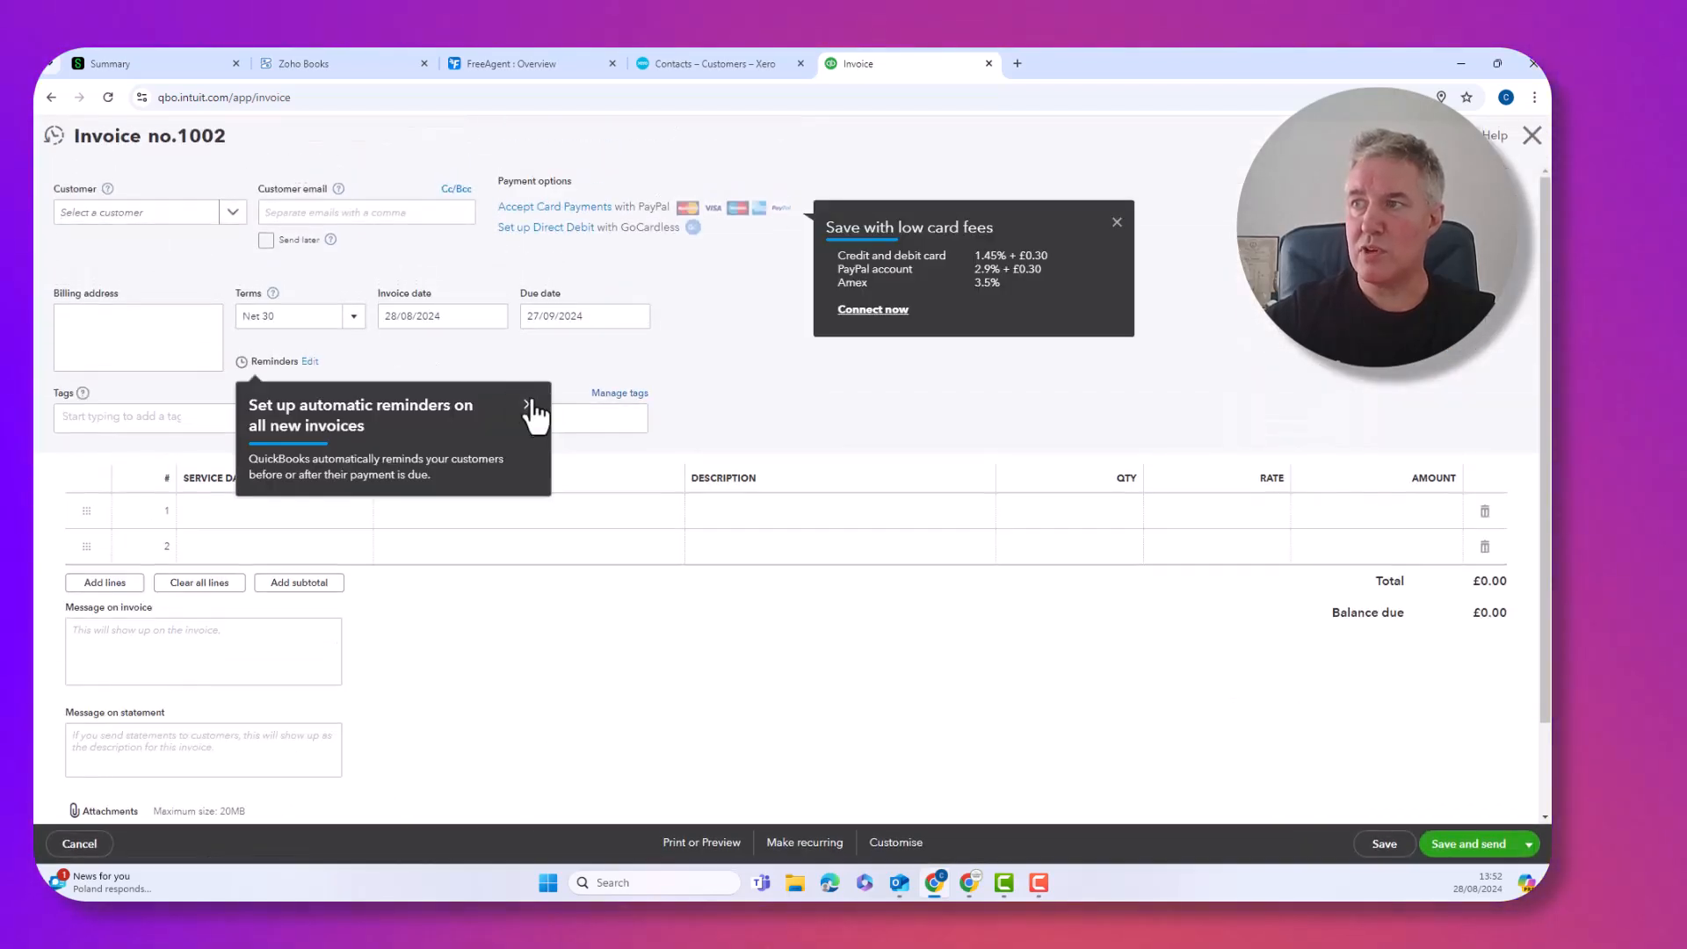
click(528, 404)
click(1117, 222)
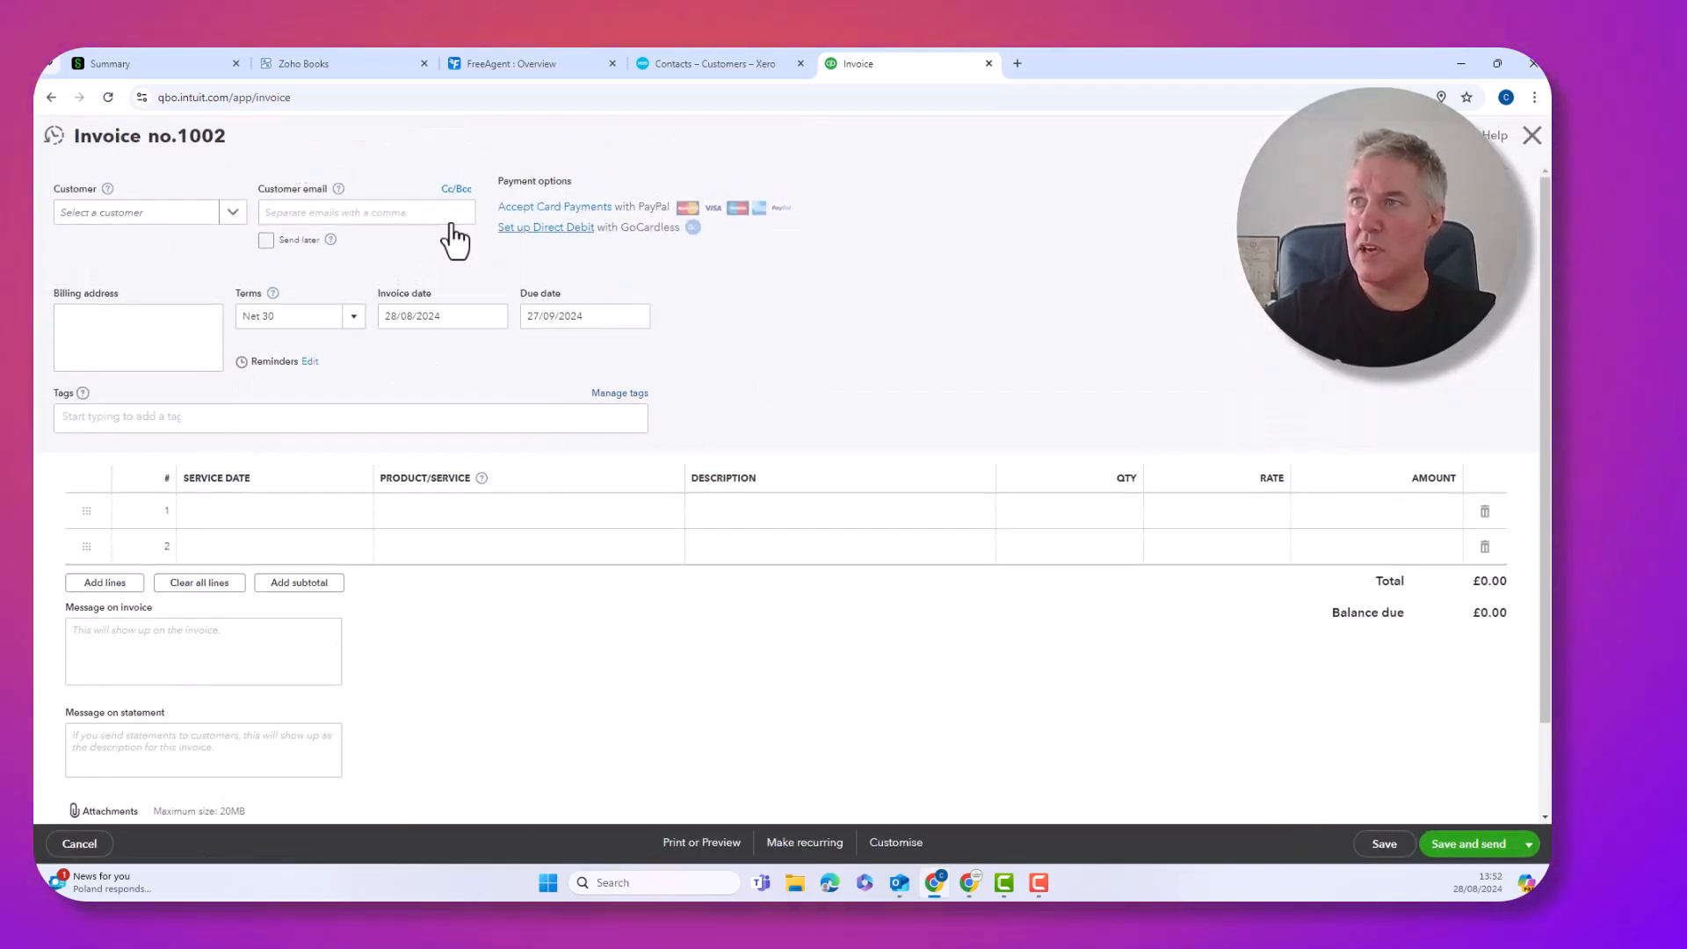
click(167, 227)
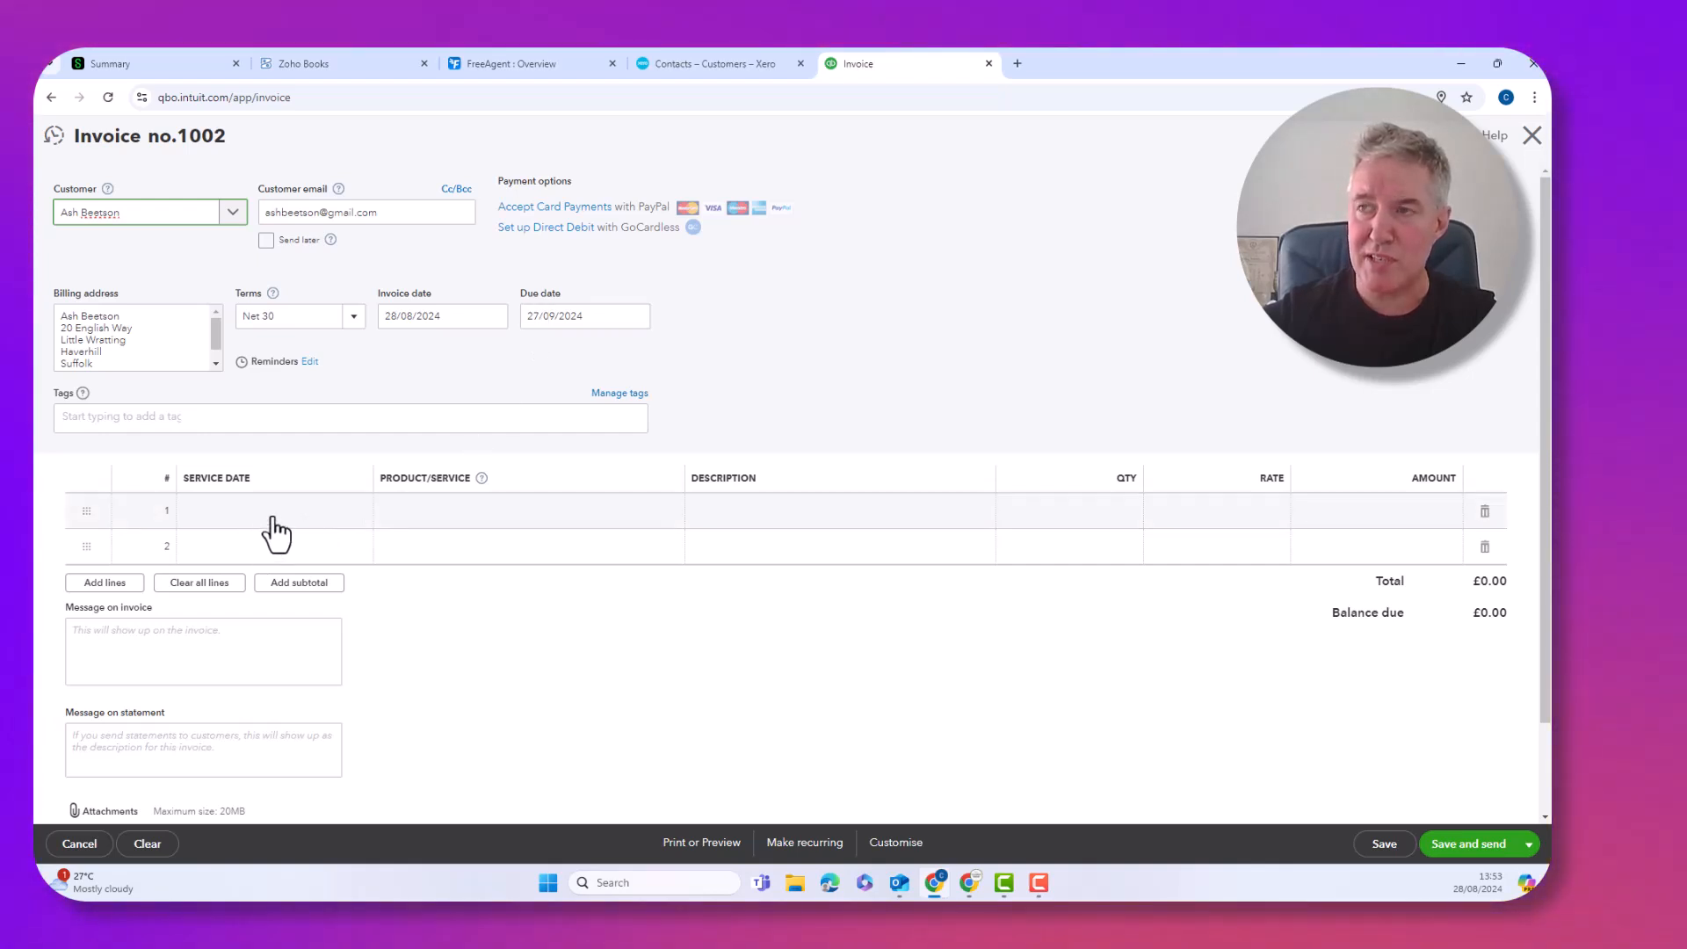
Give invoice 1002 a Services 'work done' line at rate 500, then Save and send
click(273, 518)
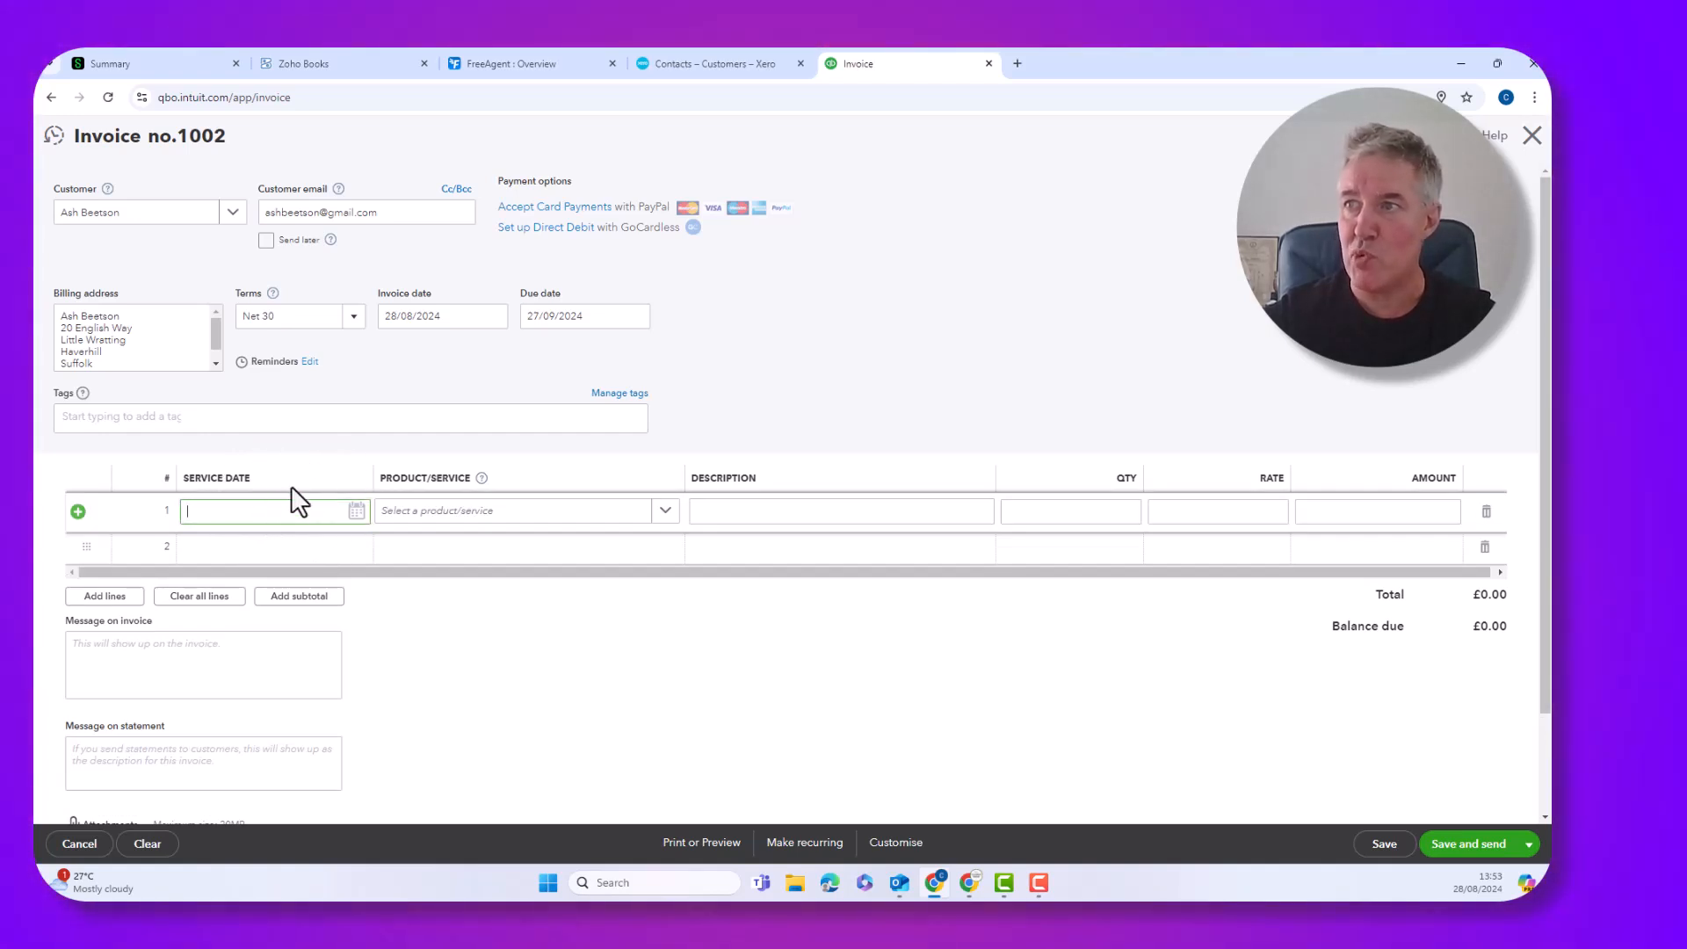
click(448, 511)
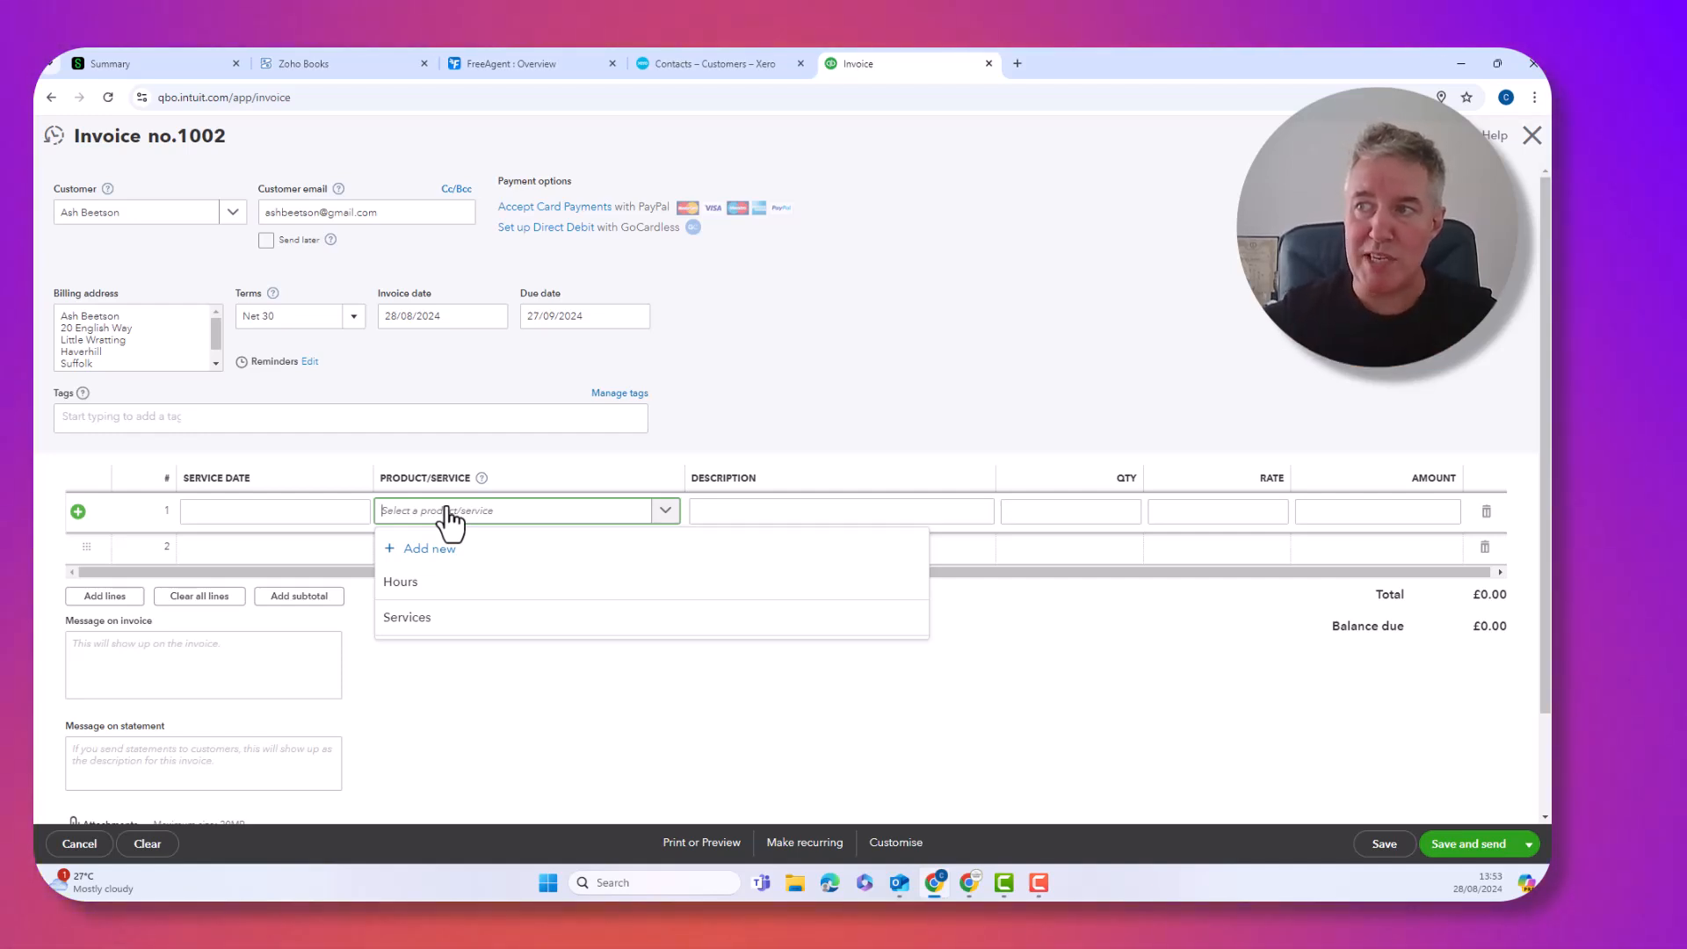
click(410, 620)
click(734, 510)
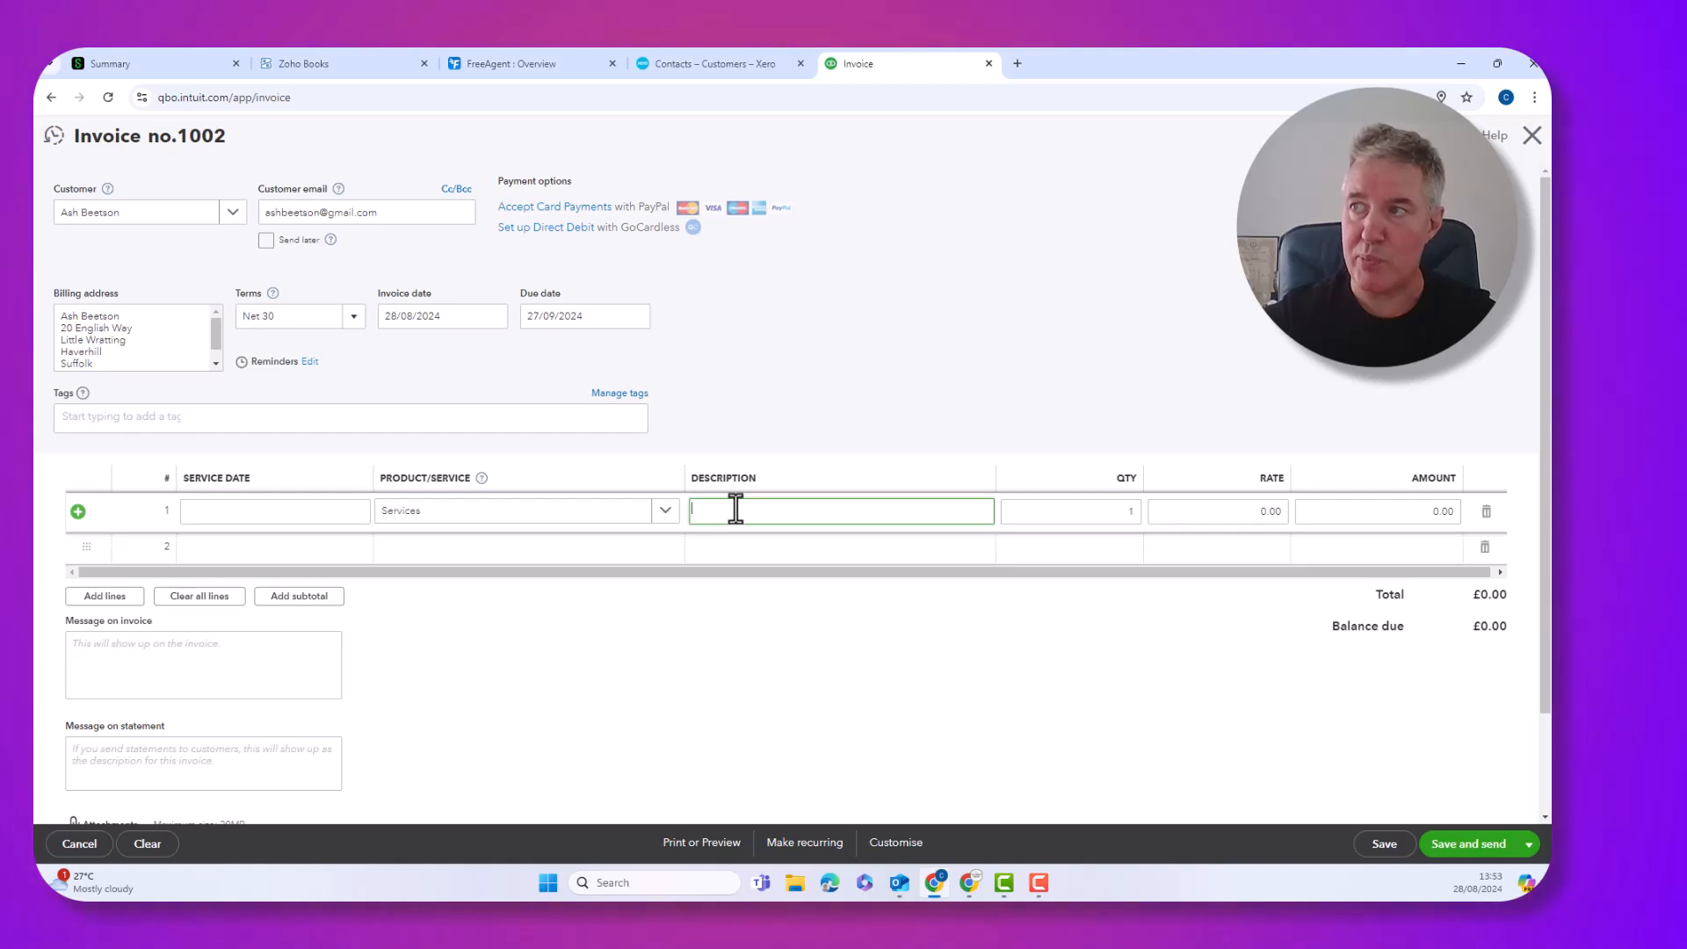
text(work done)
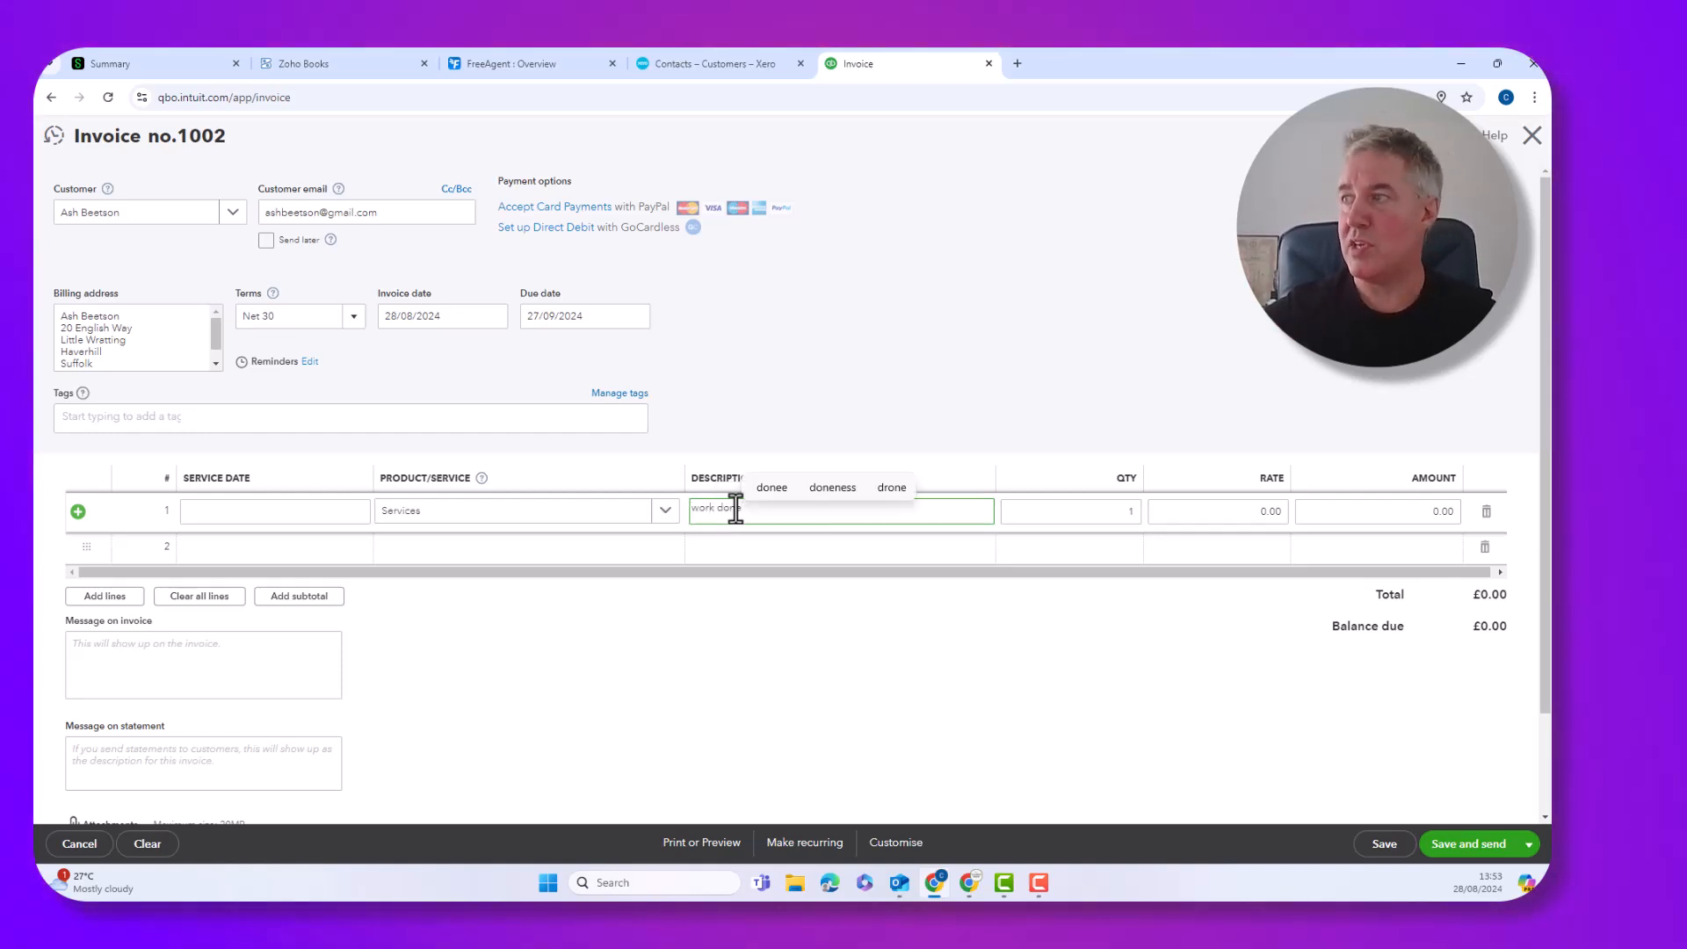
text(500)
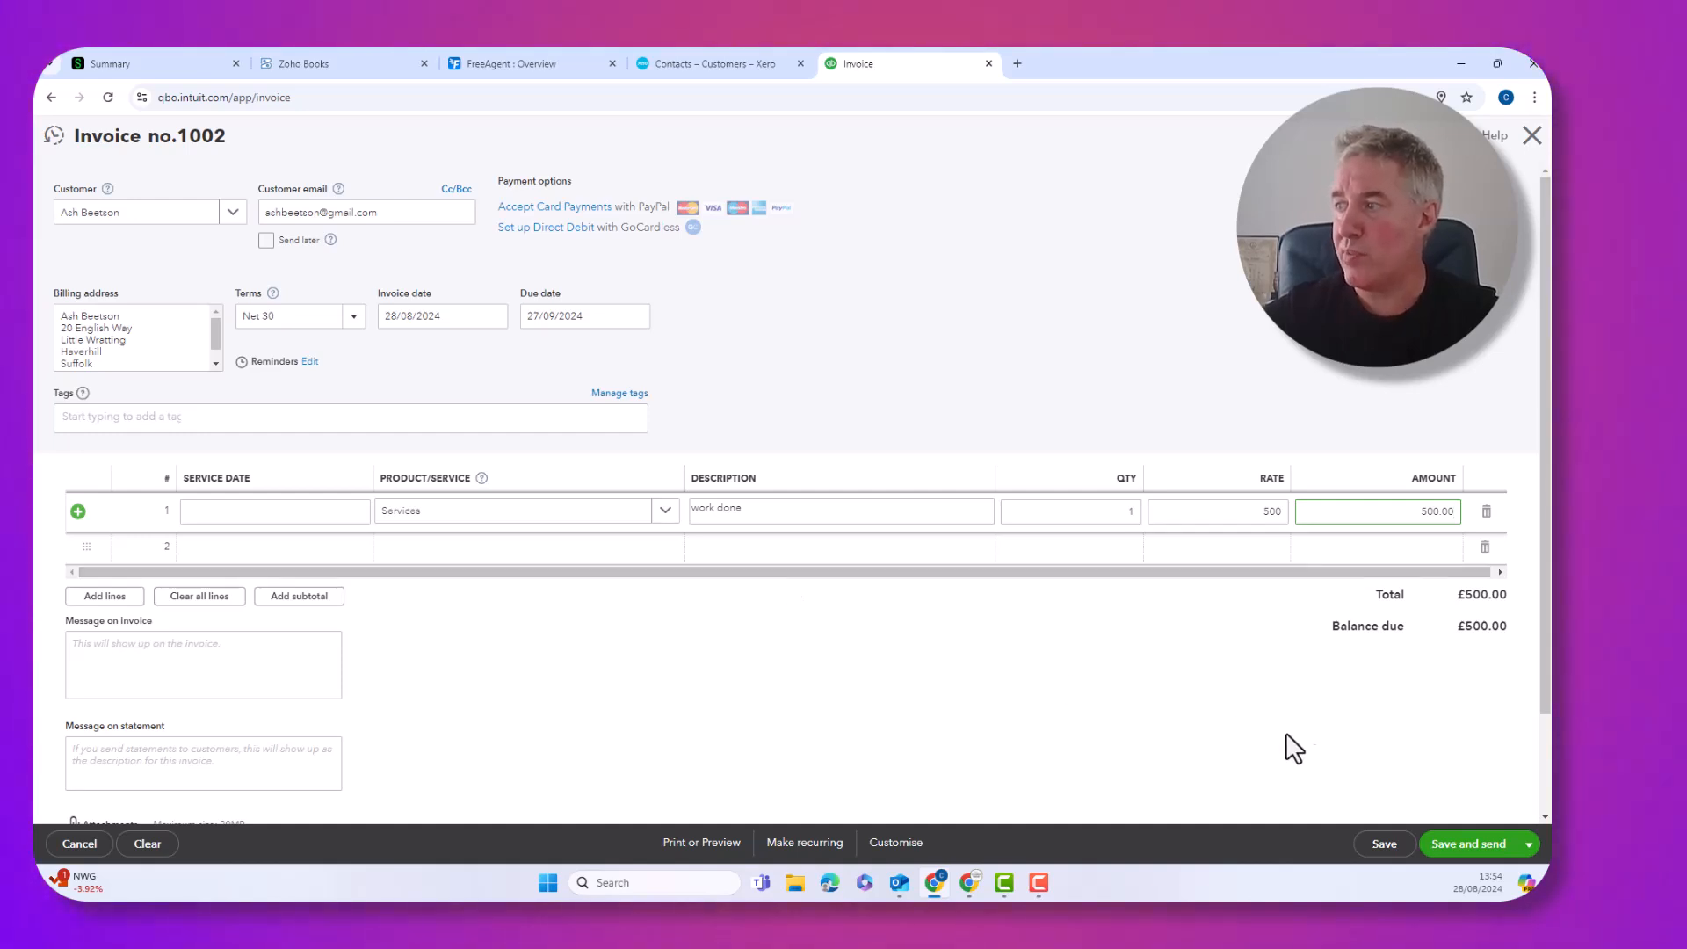
click(1446, 846)
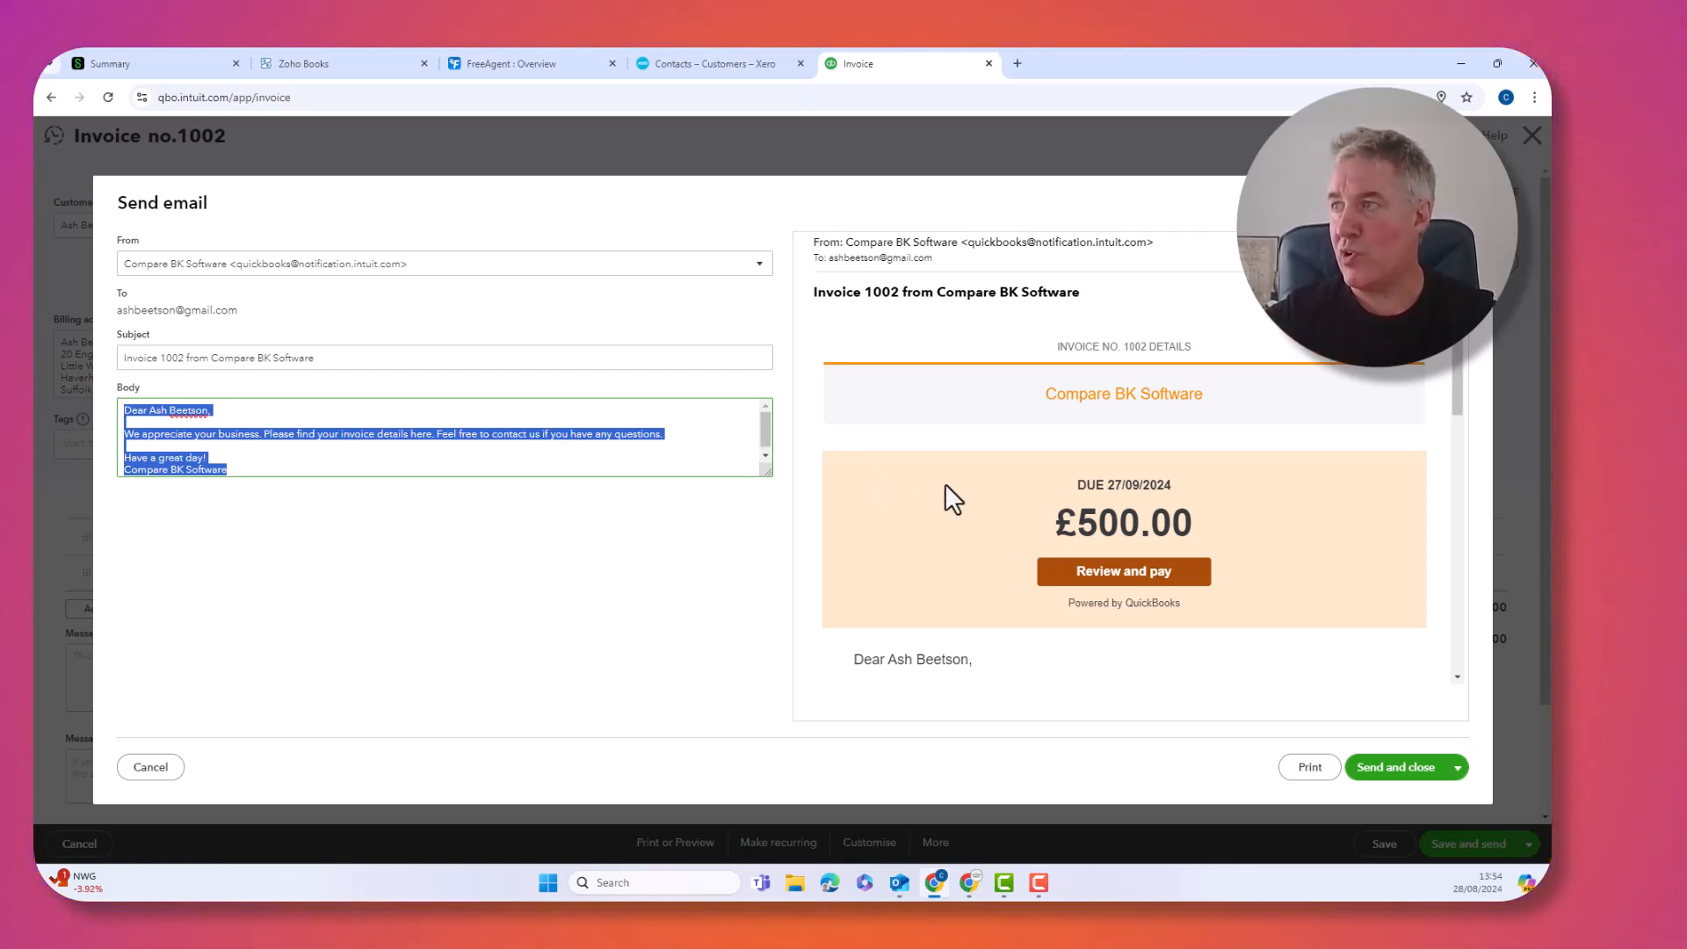
Send invoice 1002 by email and stop the online payments setup prompt reappearing
scroll(945, 483, down, 8)
scroll(945, 483, down, 2)
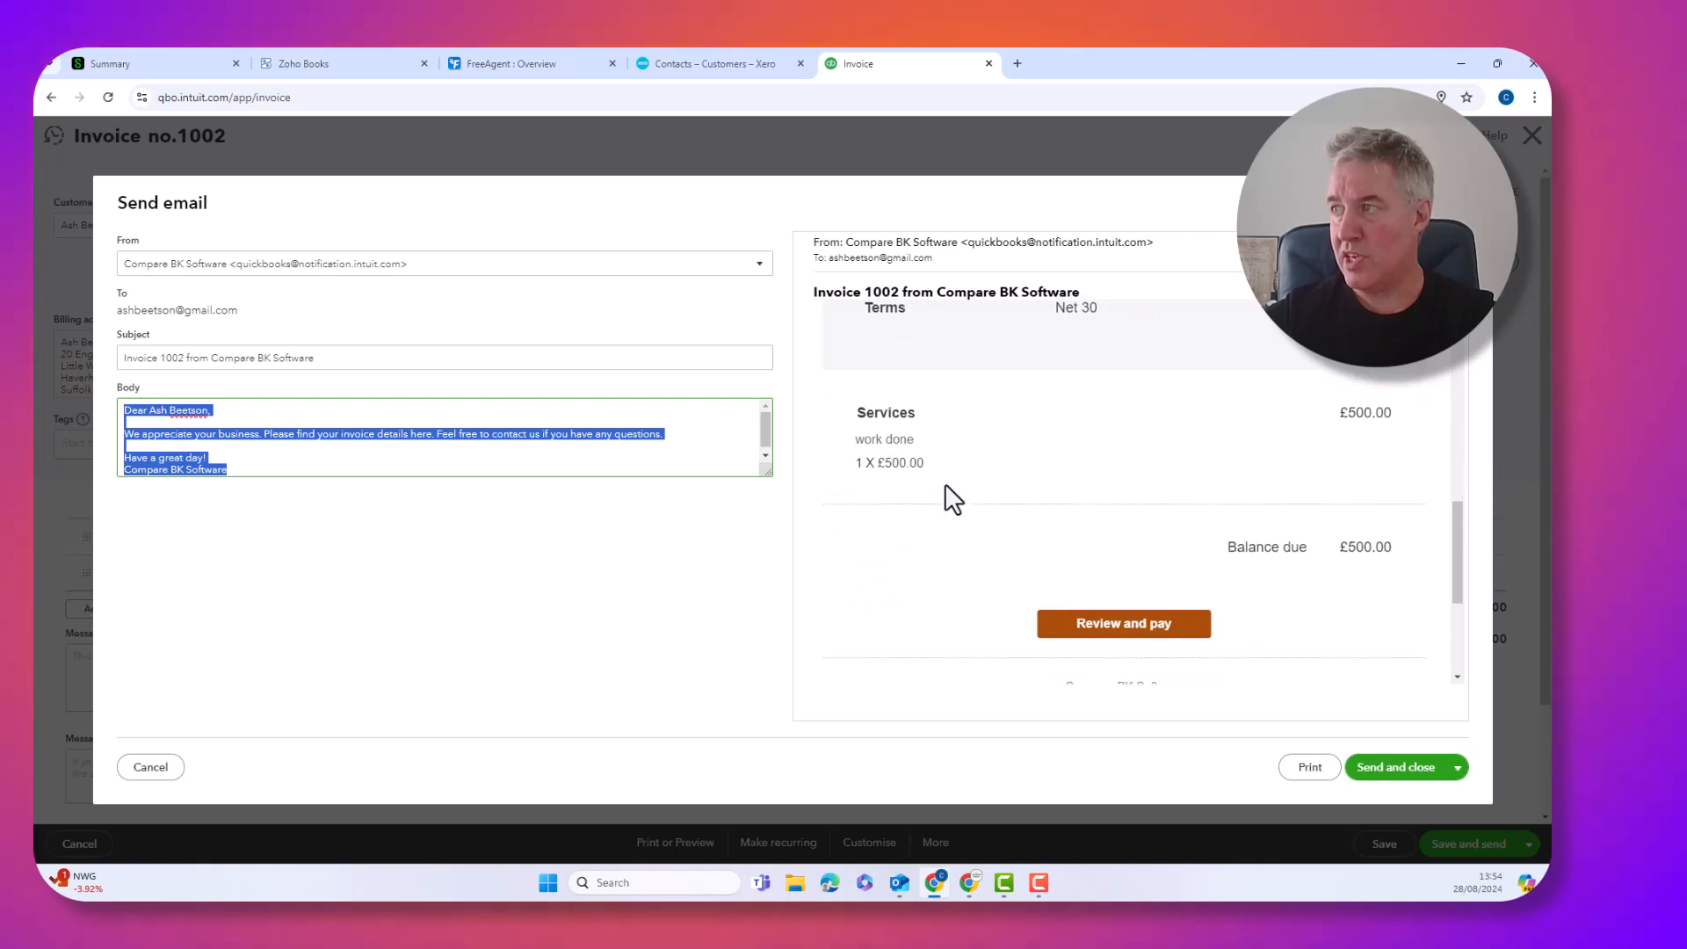
scroll(946, 483, up, 4)
scroll(945, 483, up, 2)
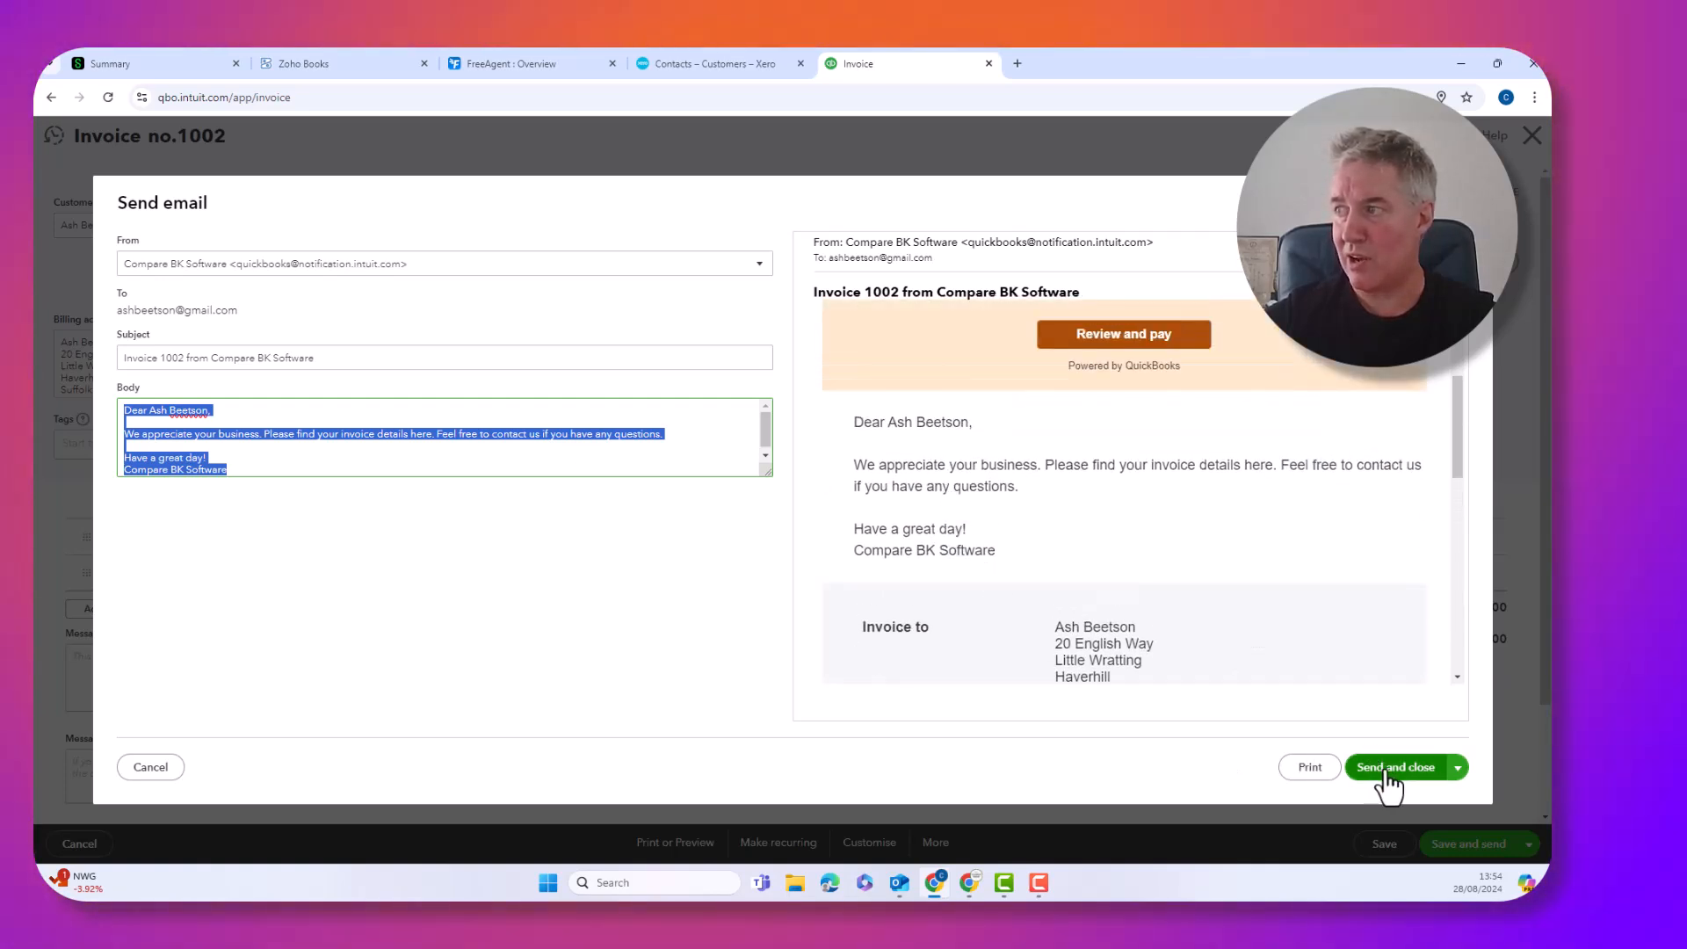
click(1387, 773)
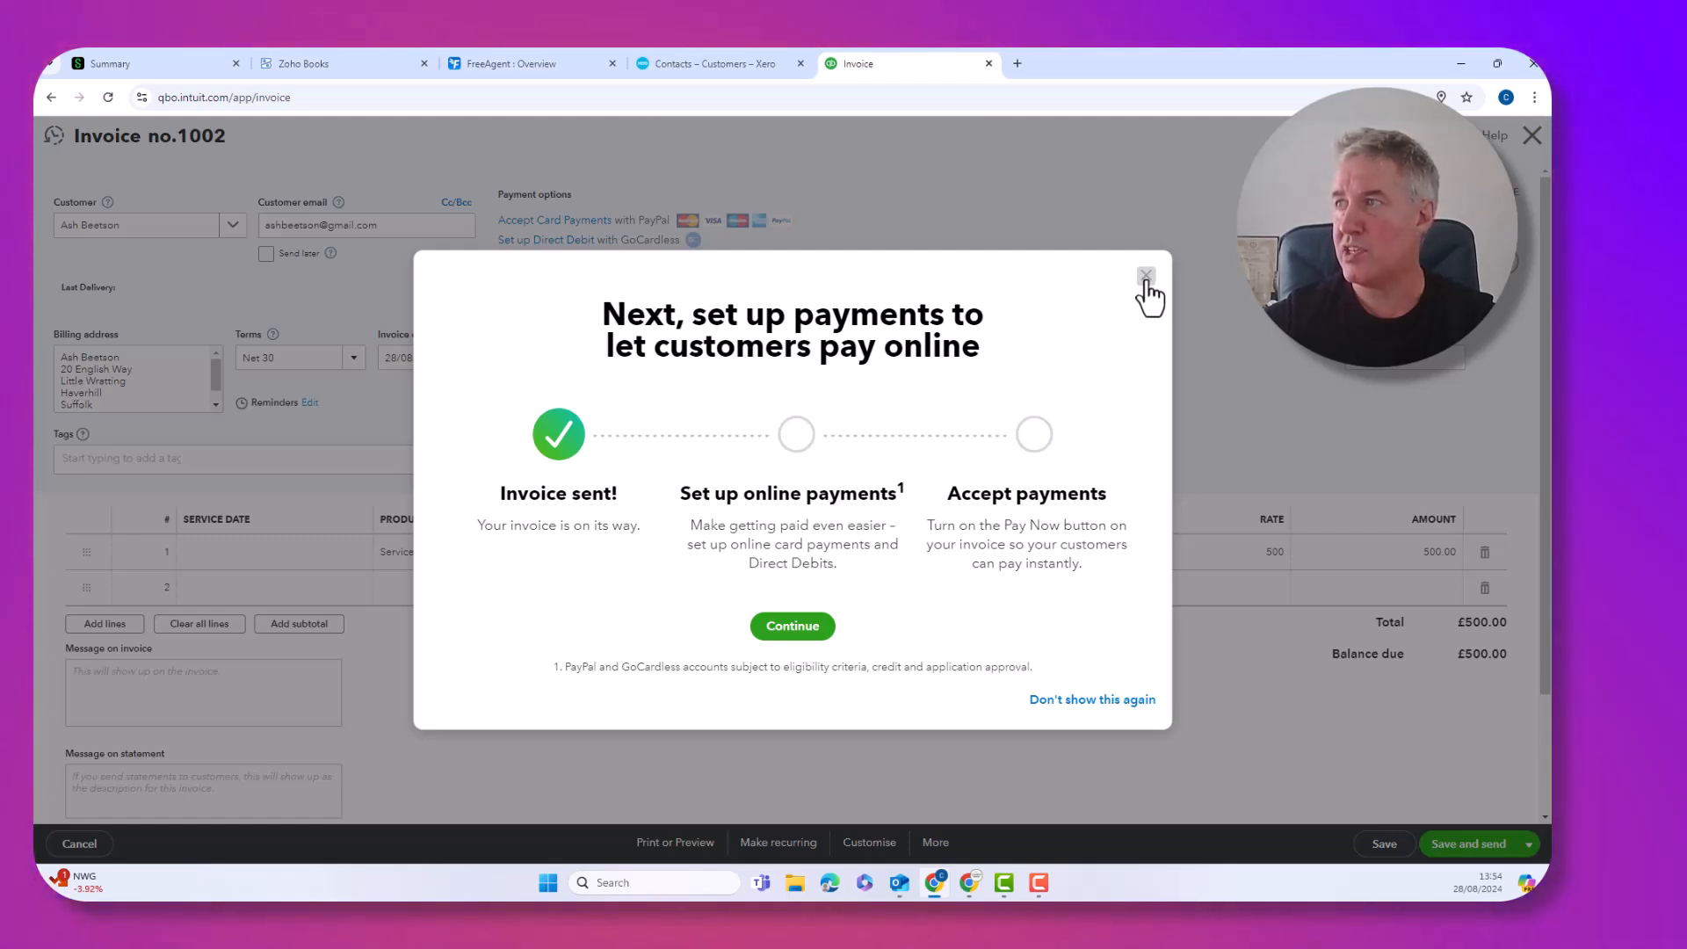
click(1093, 700)
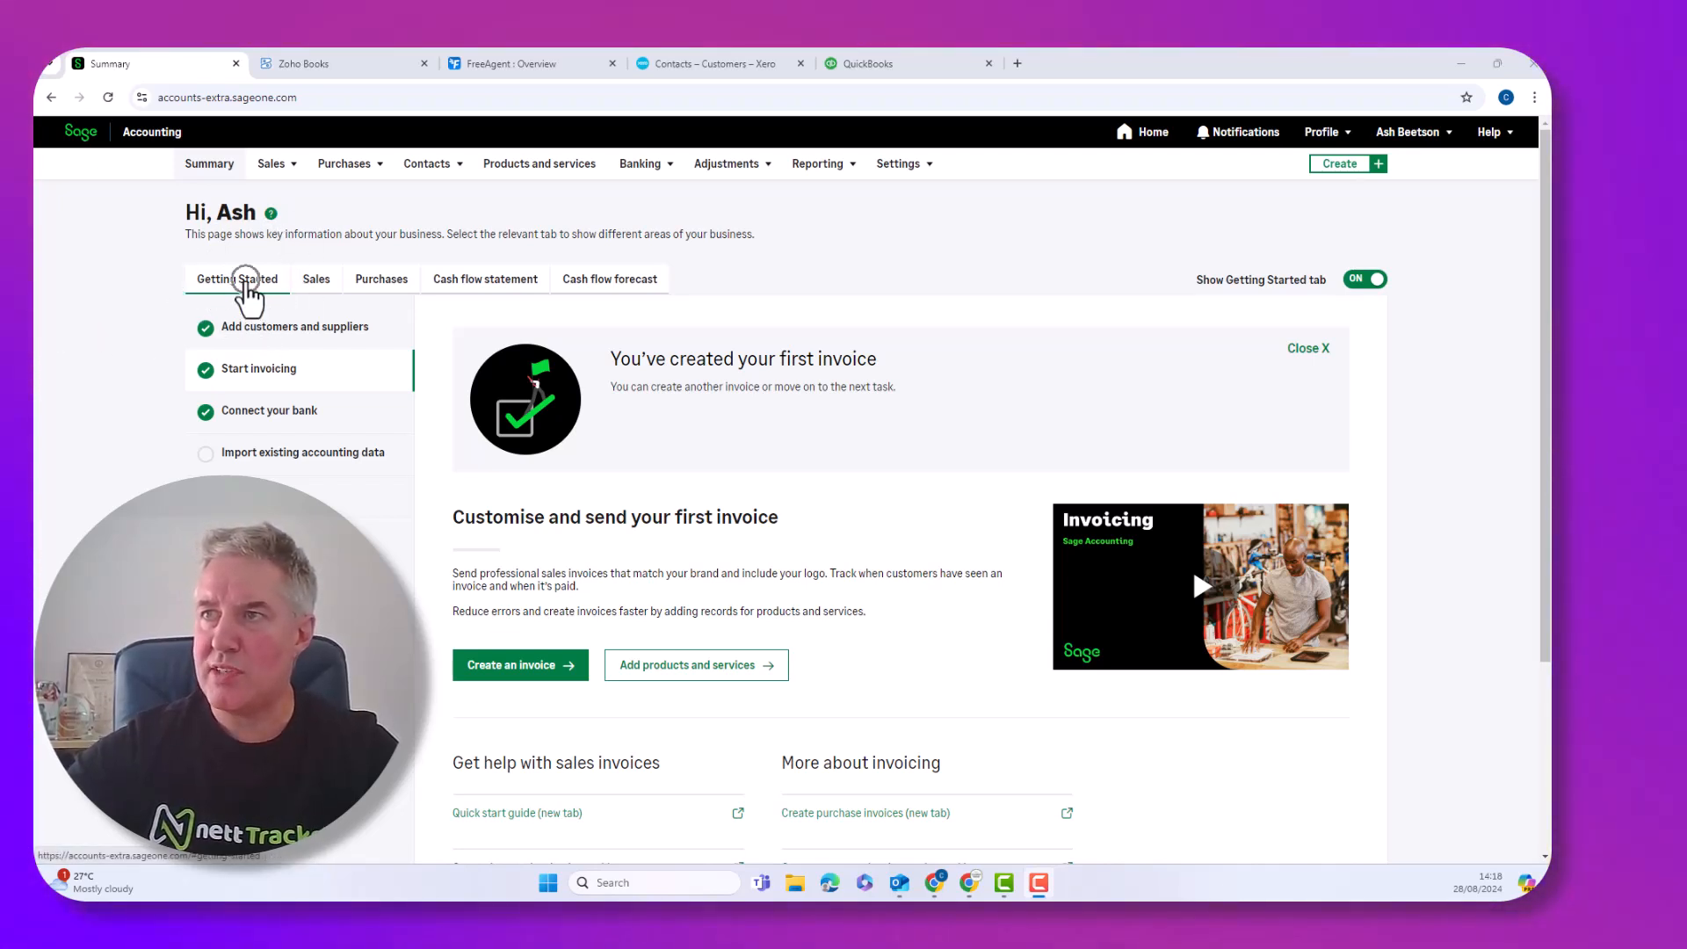
Read the Sage help article 'Customise your invoice' in a new tab, then close it
scroll(249, 299, down, 3)
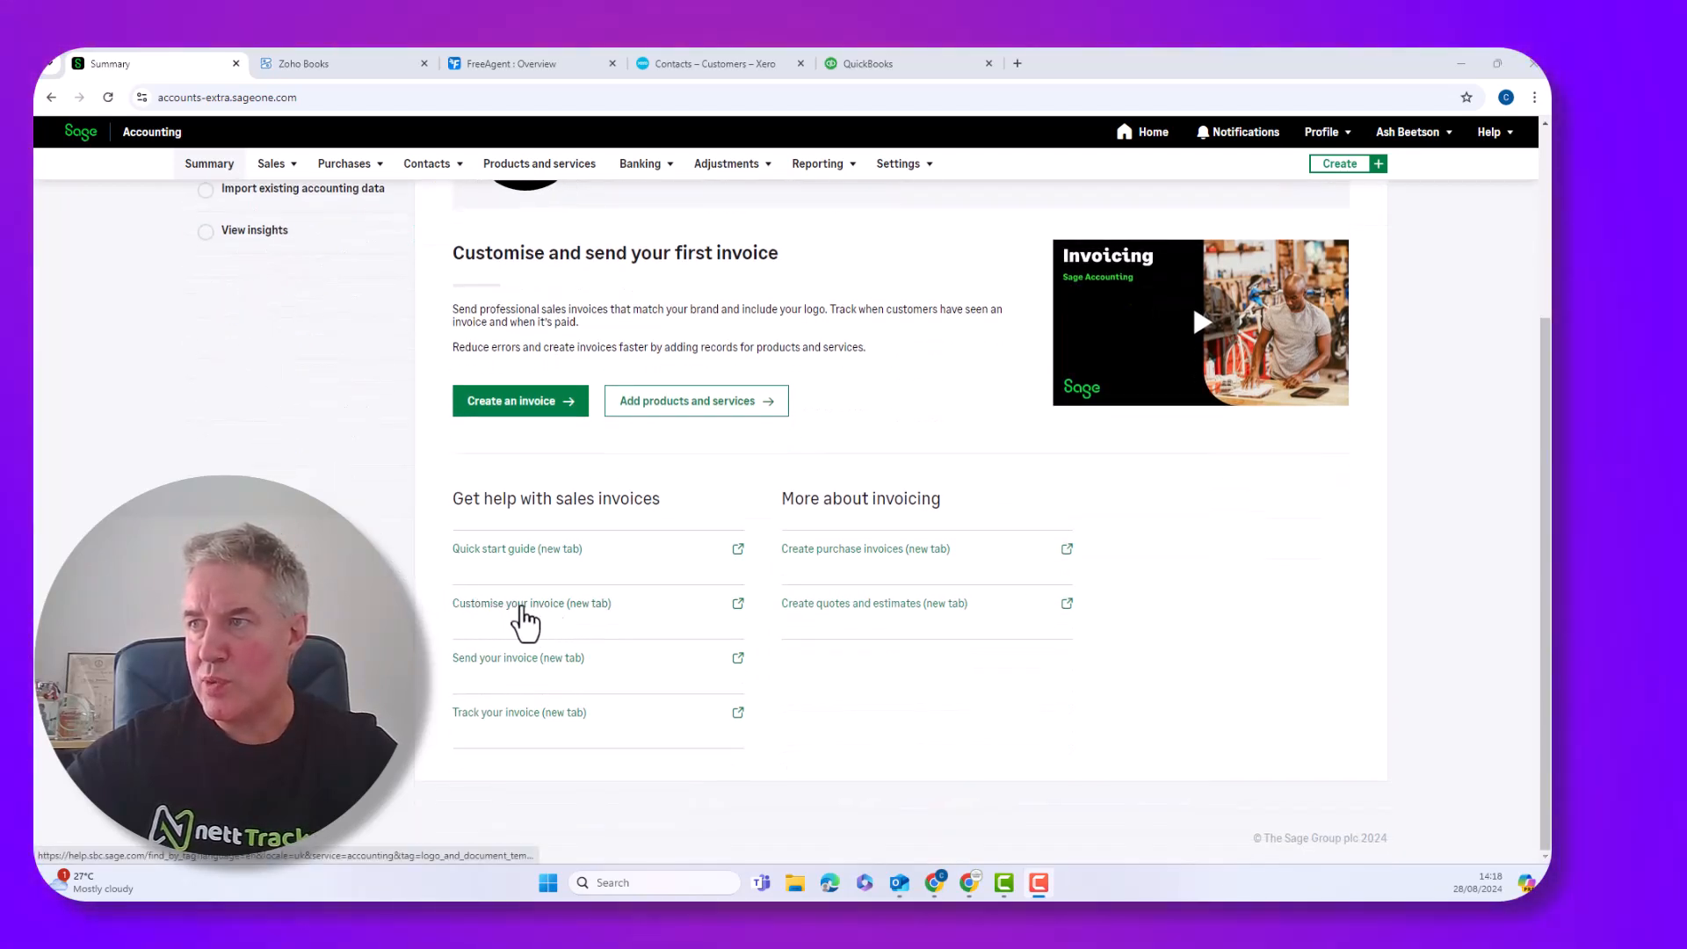
click(562, 606)
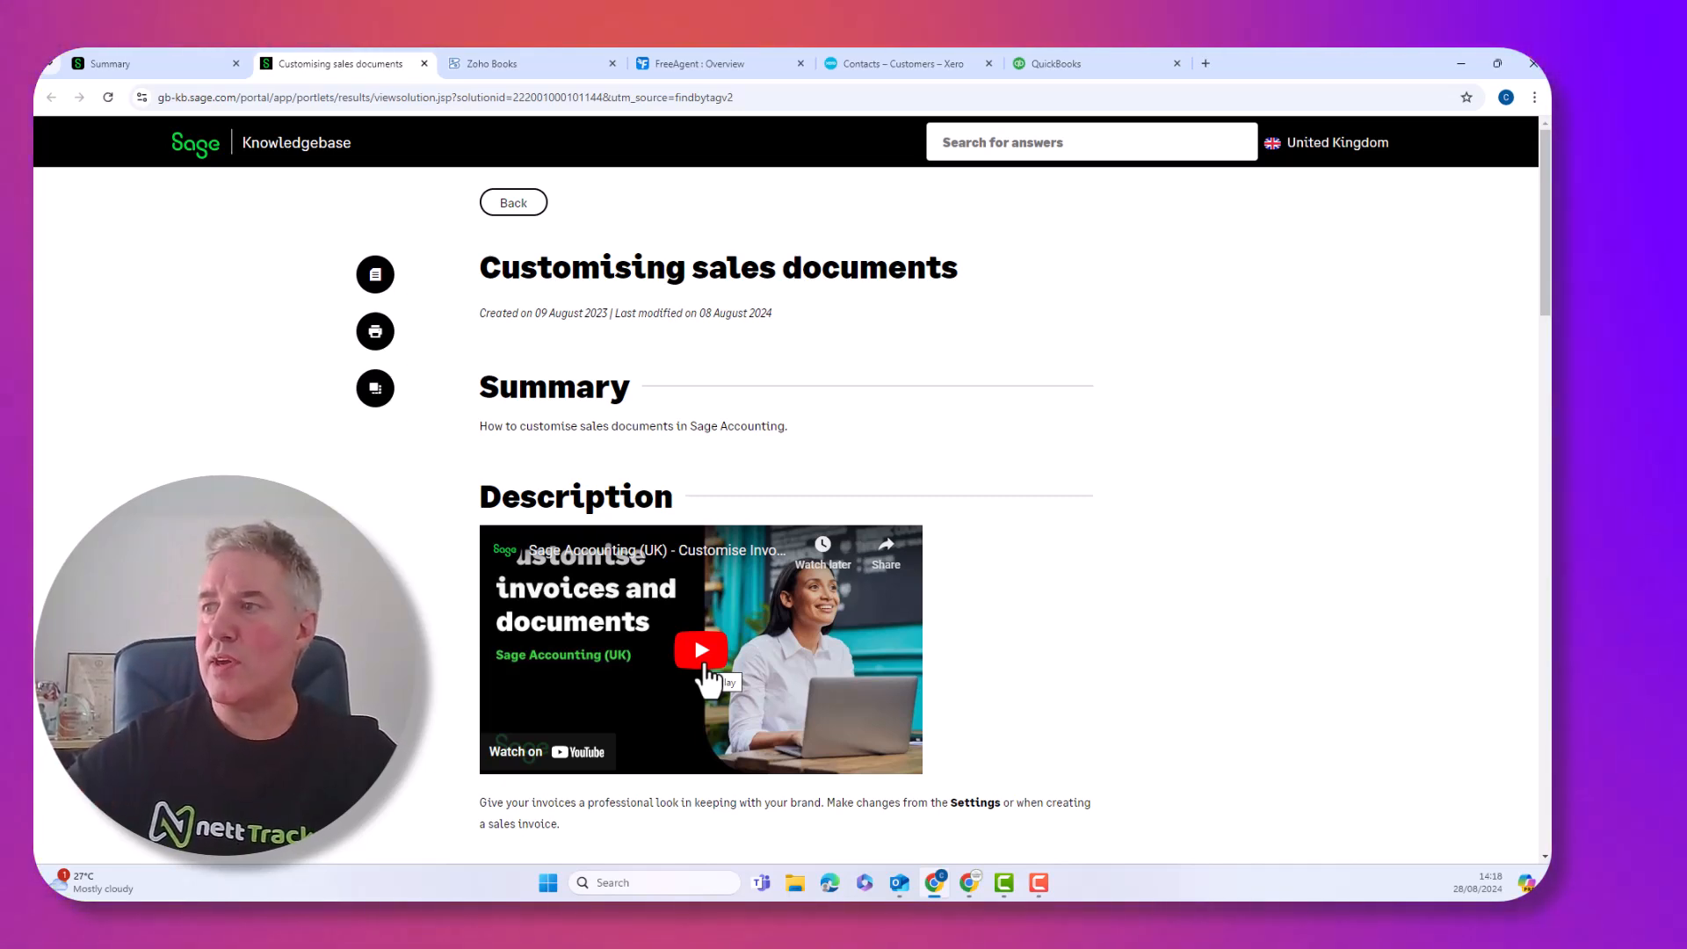
click(424, 63)
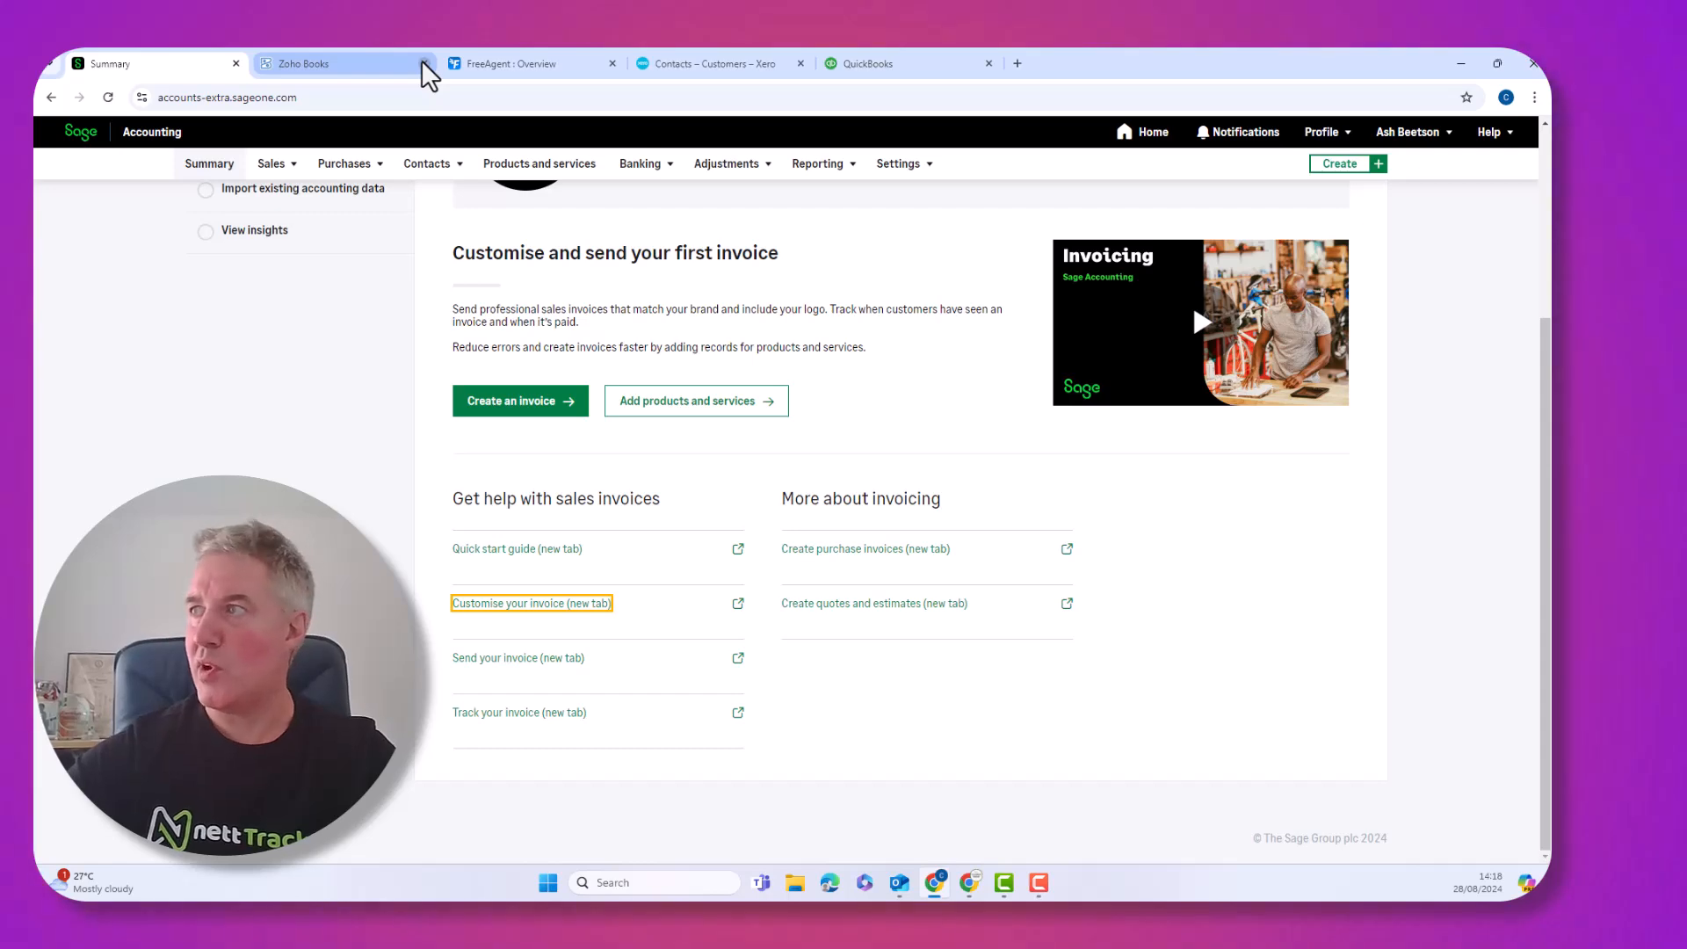
scroll(624, 263, up, 3)
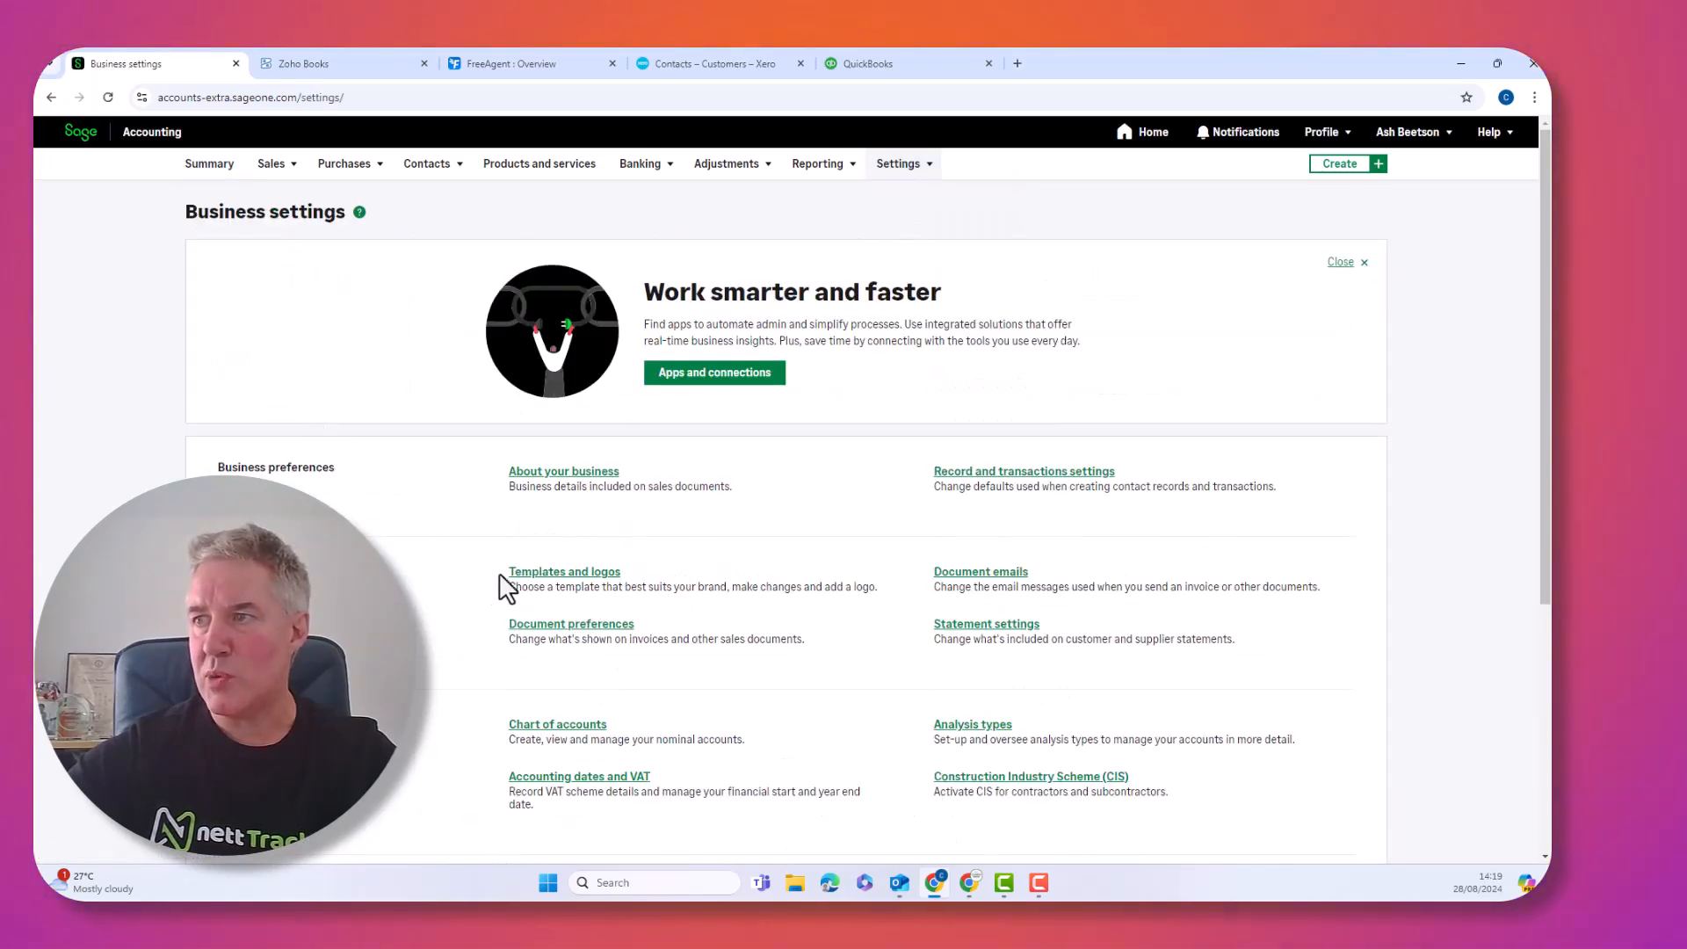
Switch Sage Accounting invoices to the Graphite (Service) template
click(546, 572)
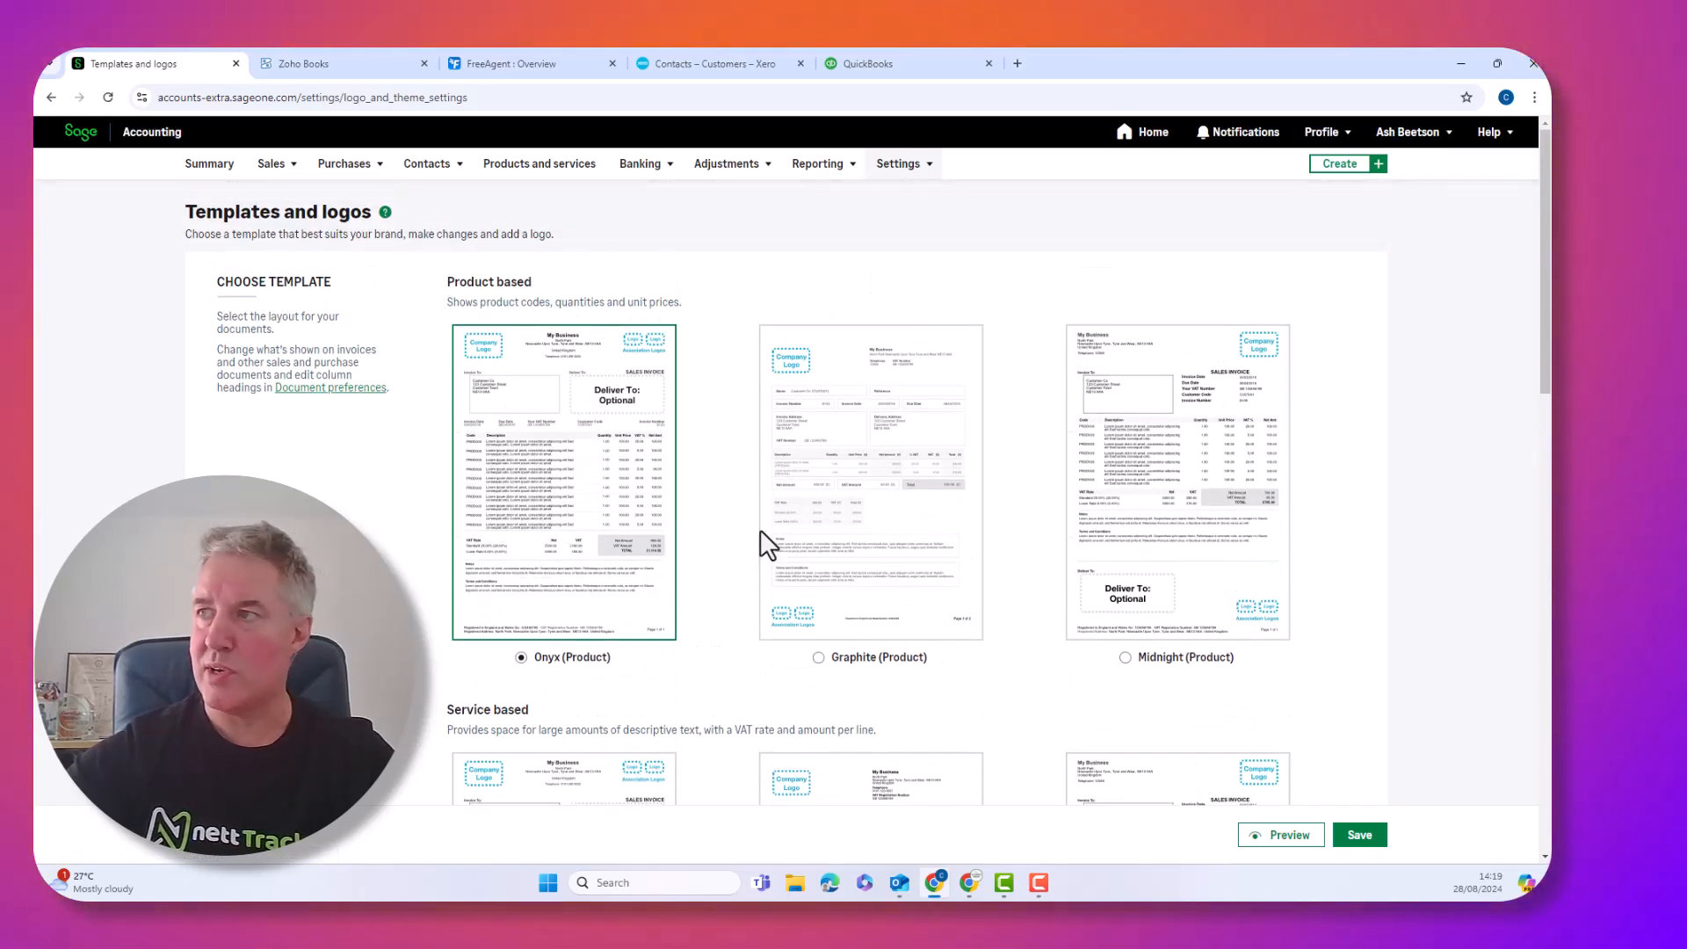
scroll(785, 536, down, 5)
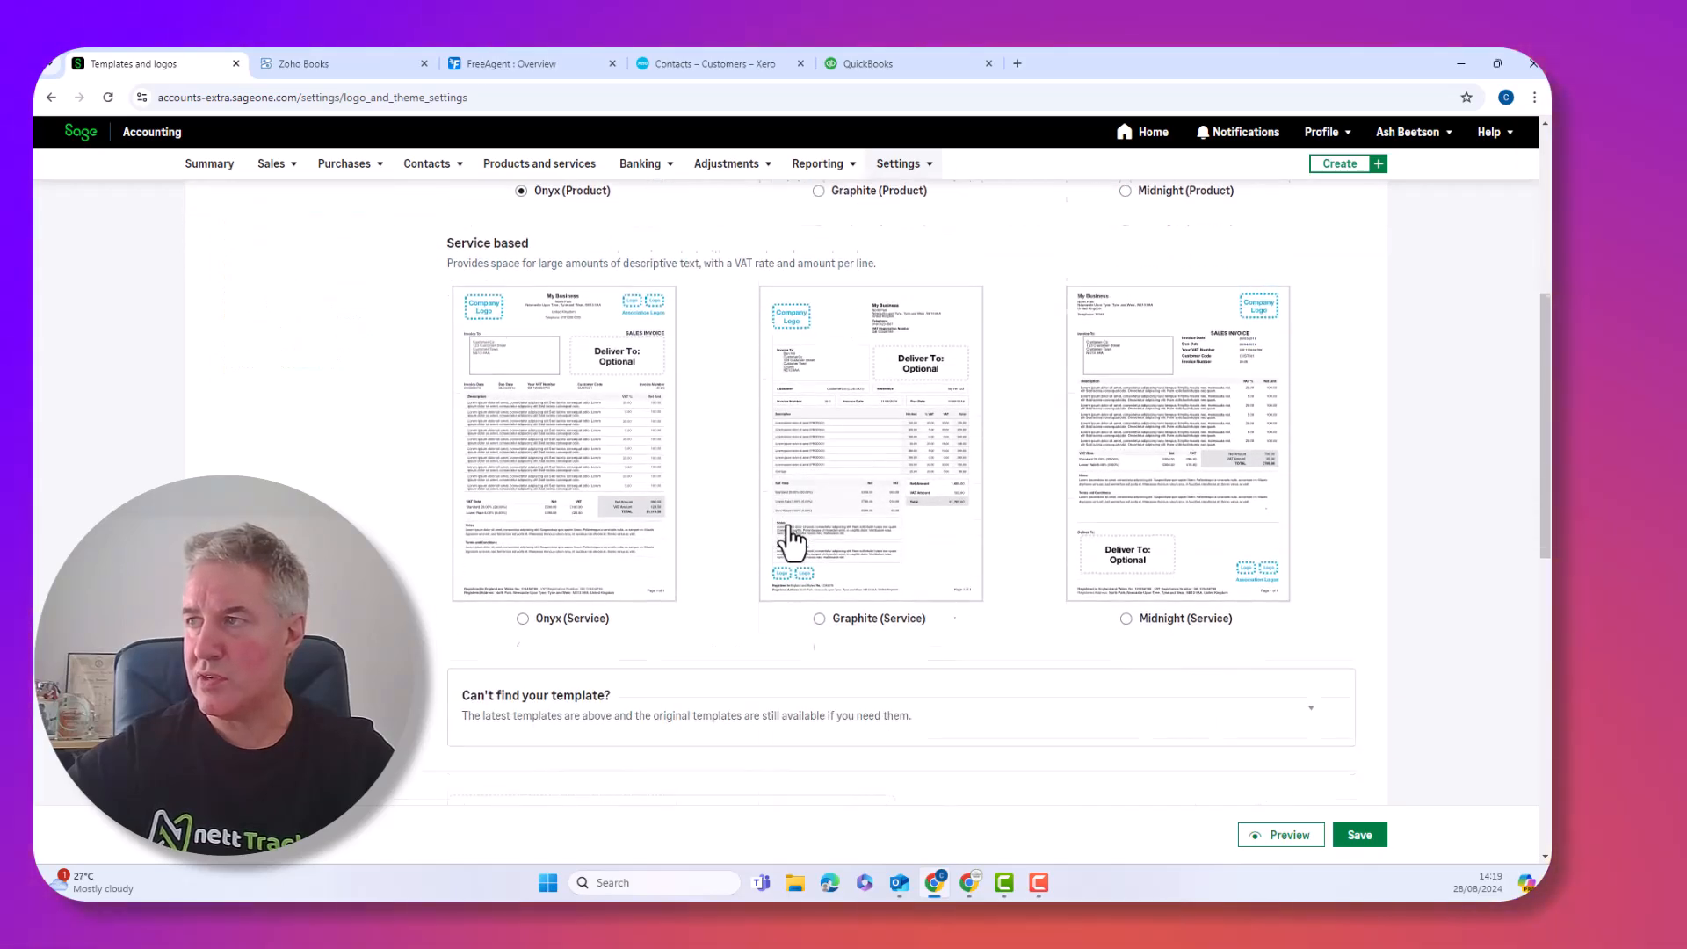
scroll(791, 553, down, 1)
click(819, 612)
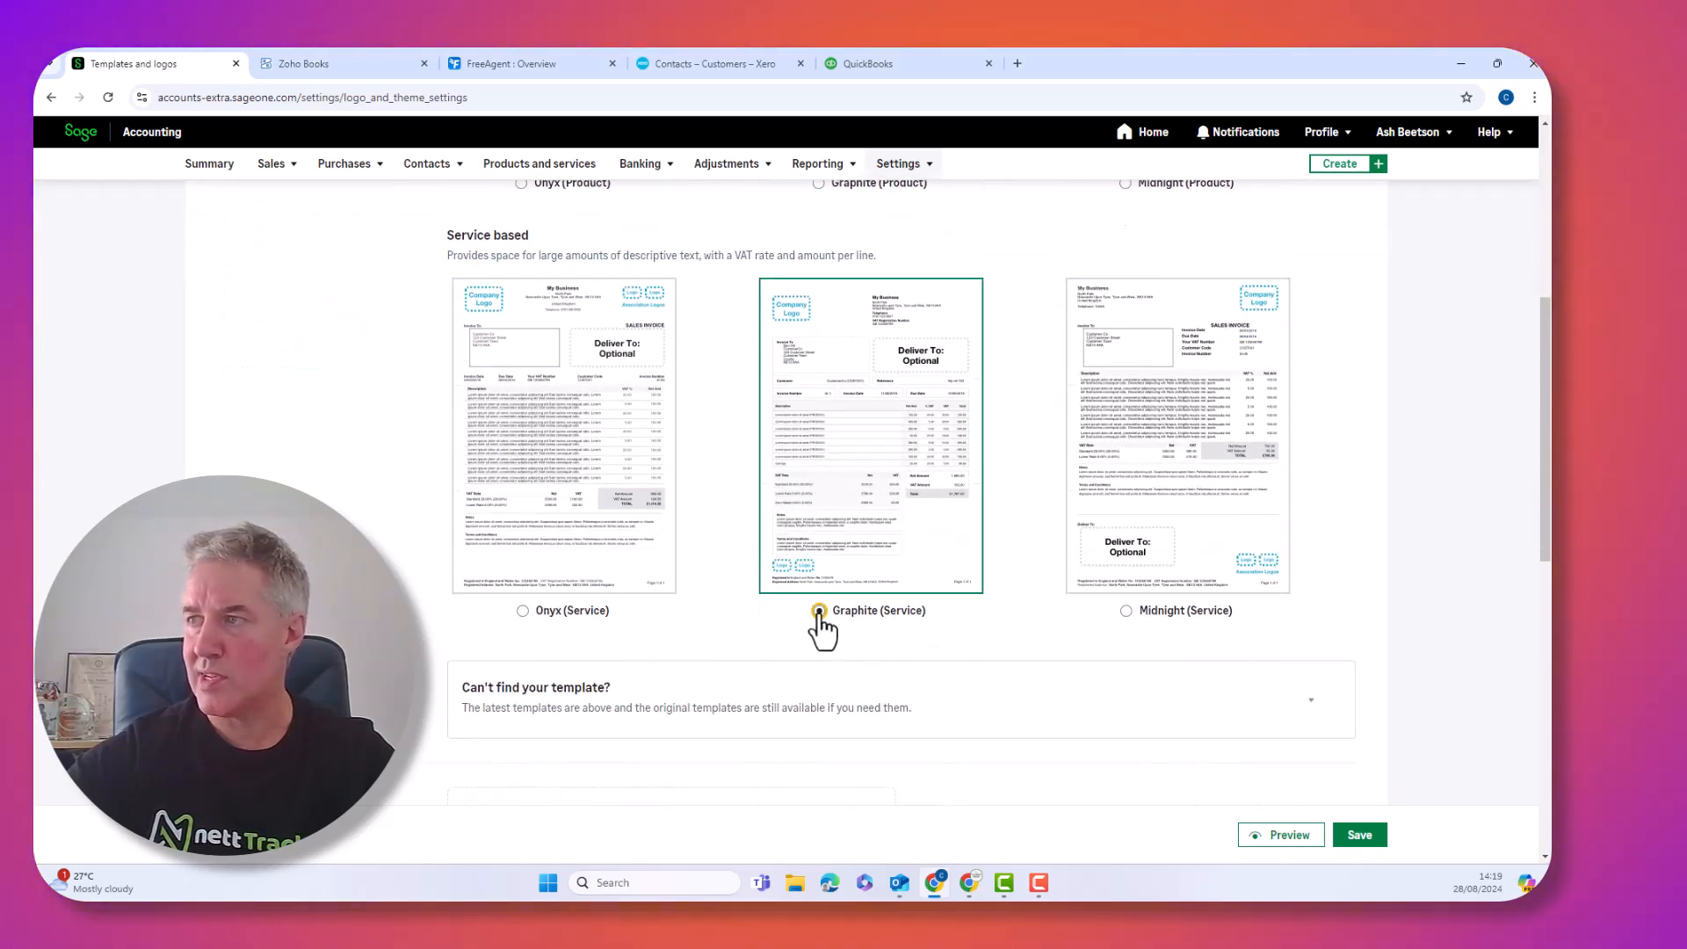
Upload the small company logo, nudge it within its frame and shrink it two steps
scroll(730, 636, down, 5)
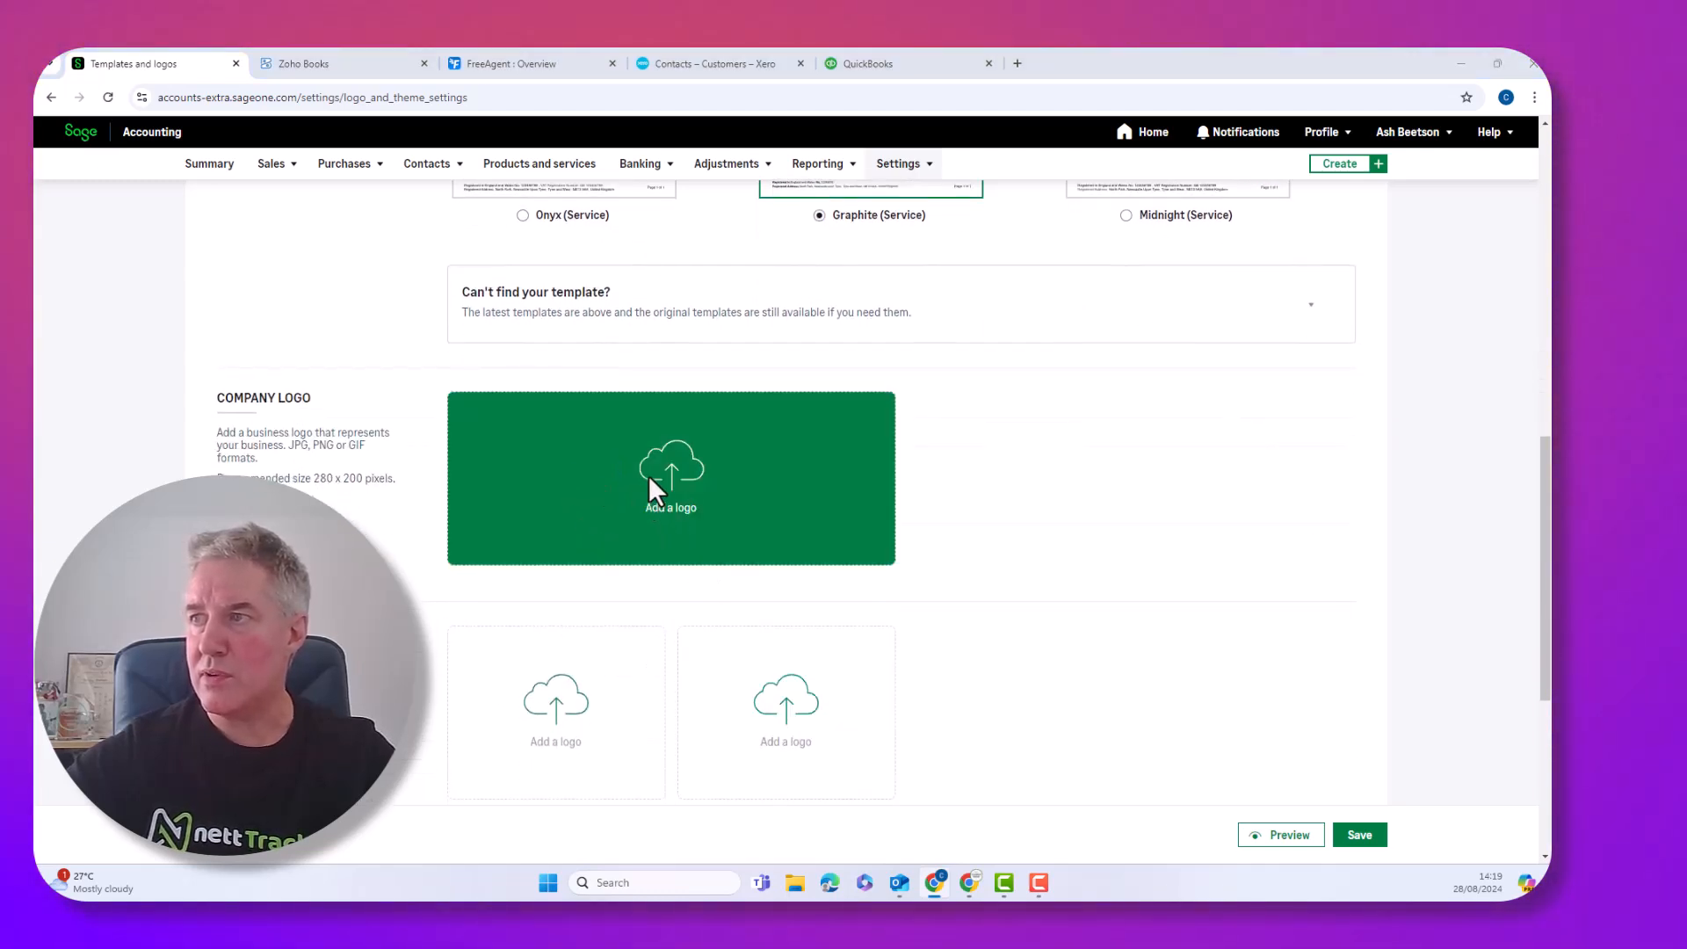
click(649, 477)
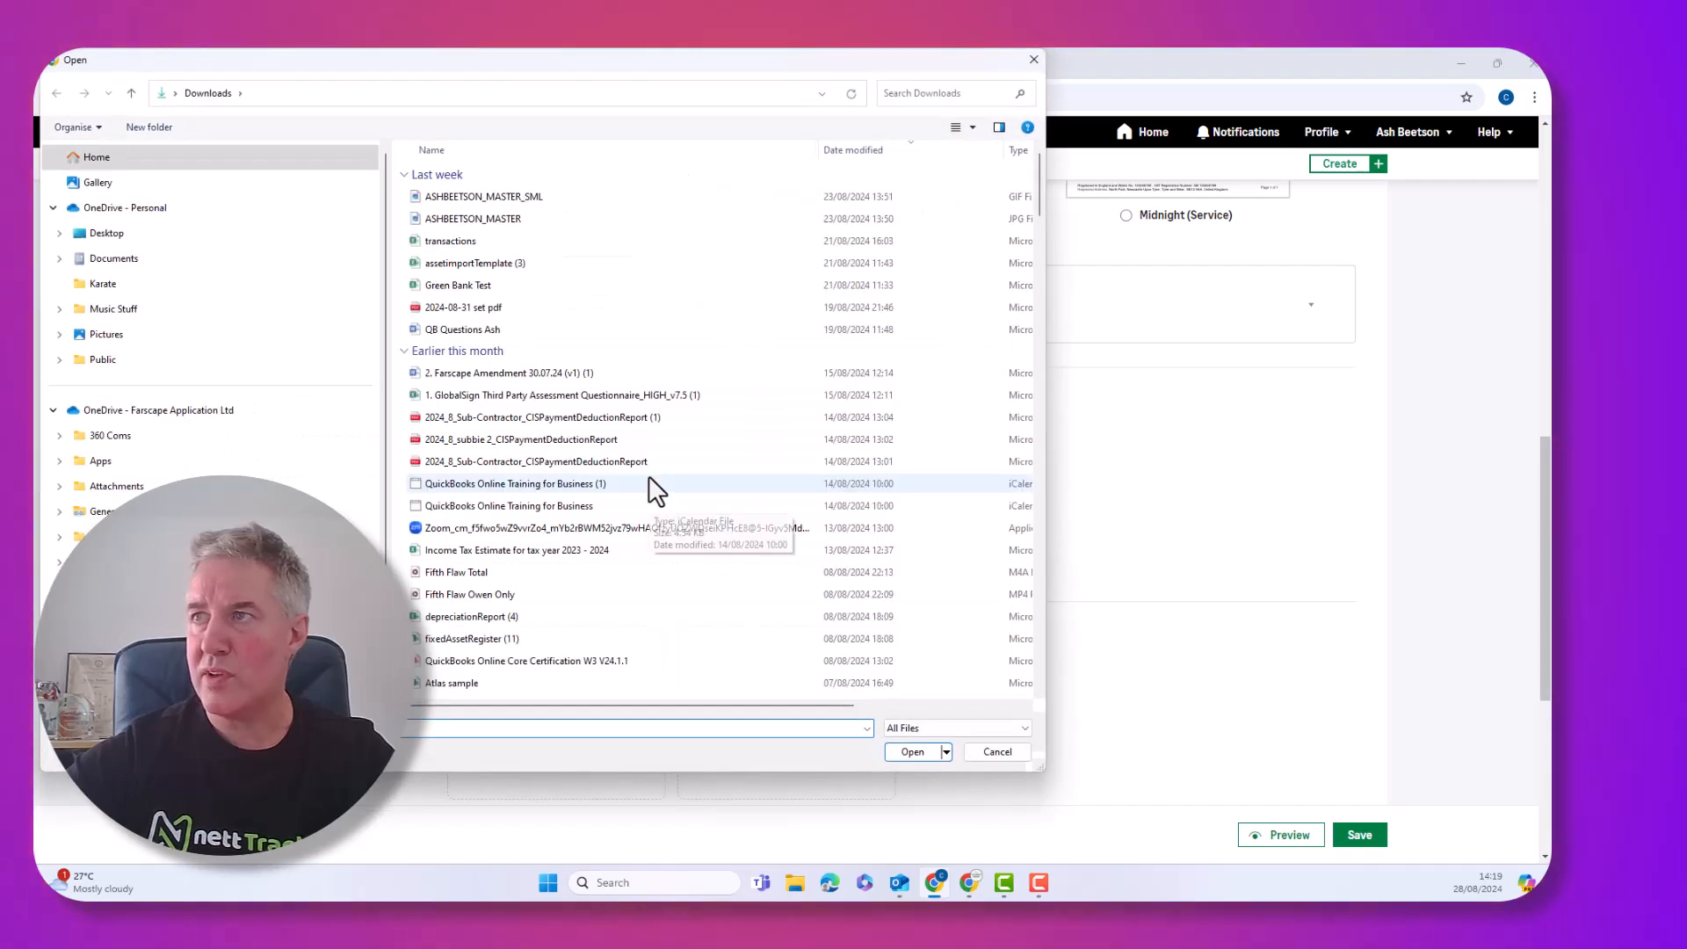
click(470, 197)
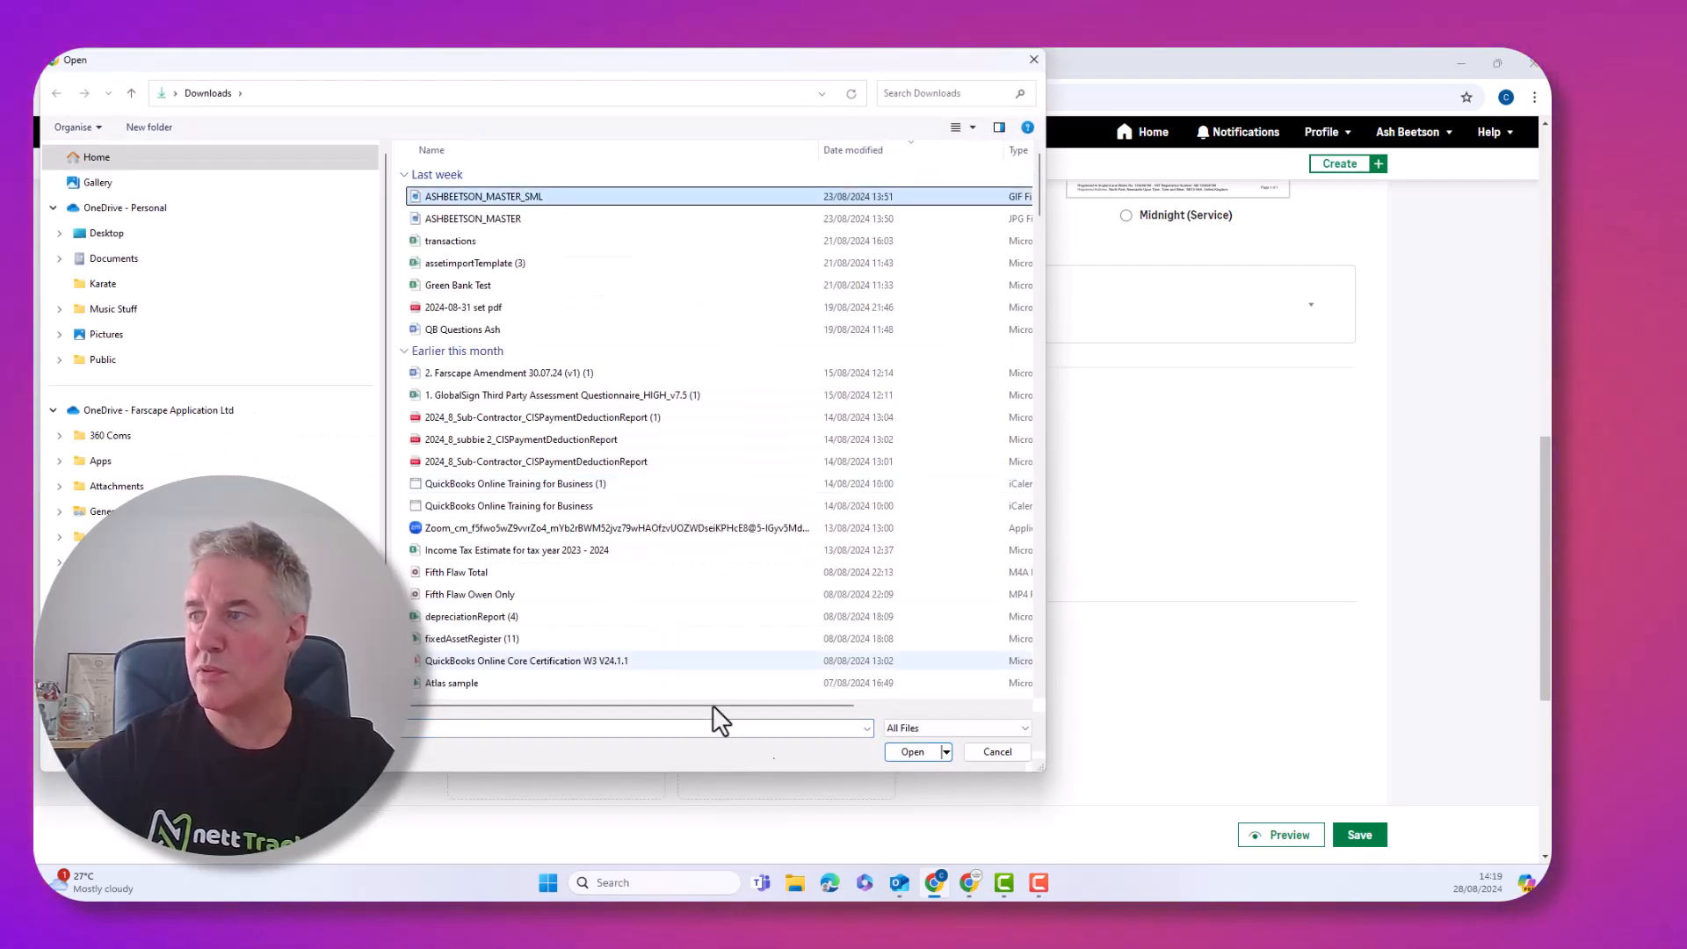
click(911, 752)
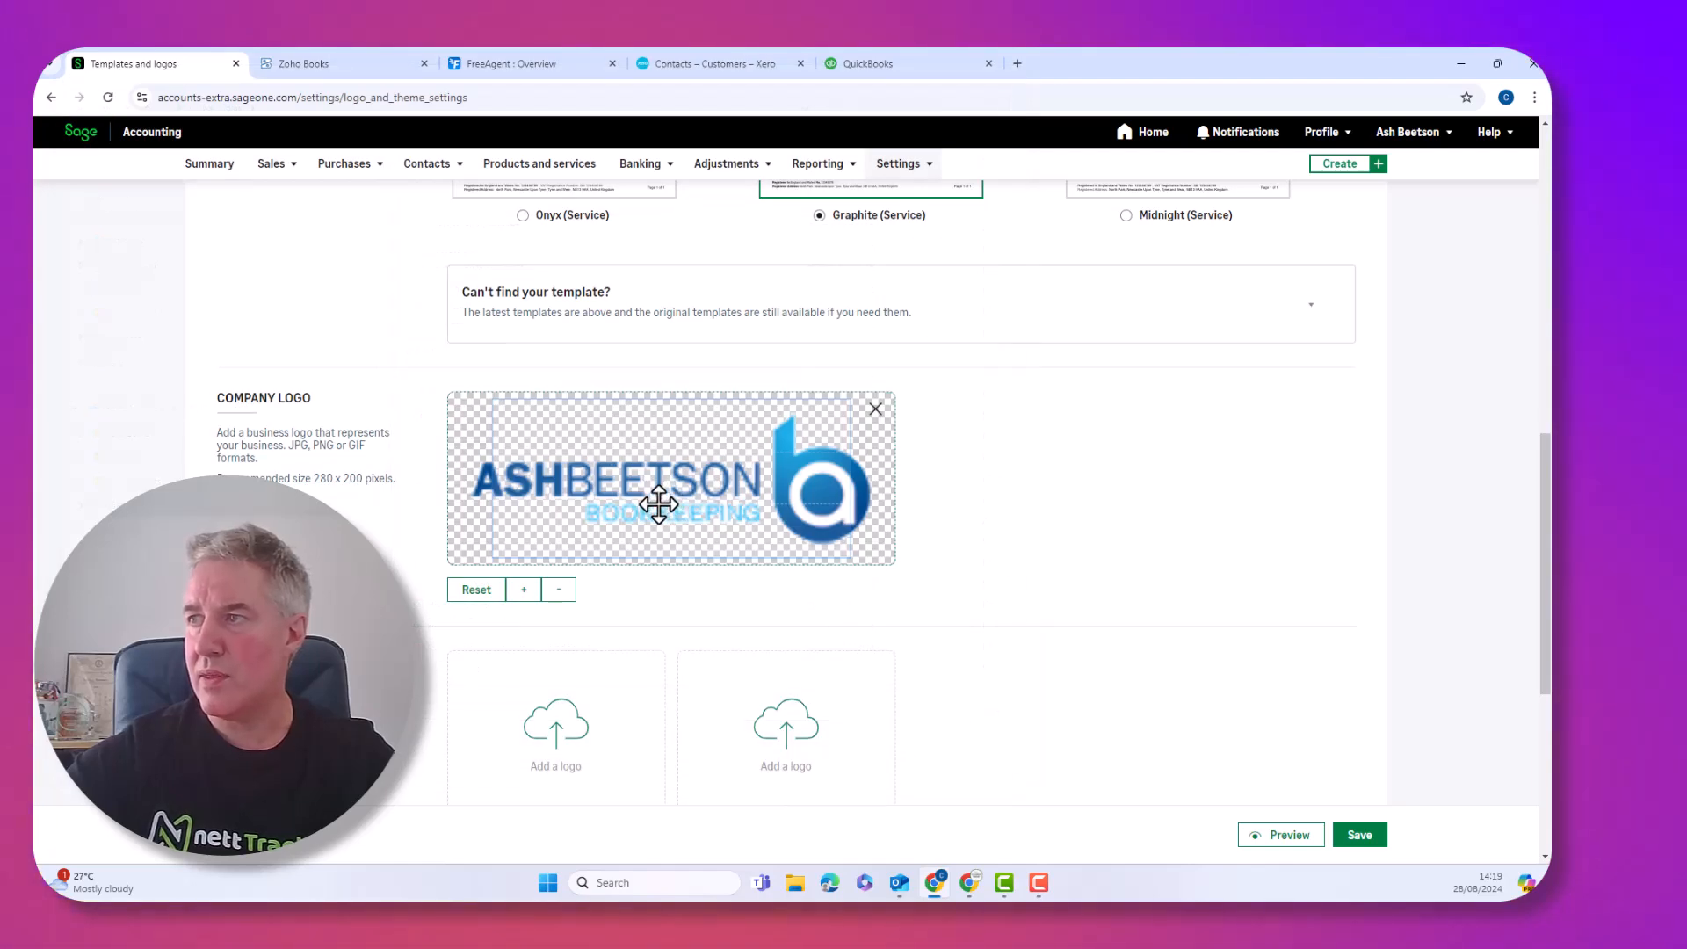
mouse_move(651, 500)
mouse_down()
mouse_move(638, 488)
mouse_move(655, 487)
mouse_move(627, 492)
mouse_move(653, 494)
mouse_up()
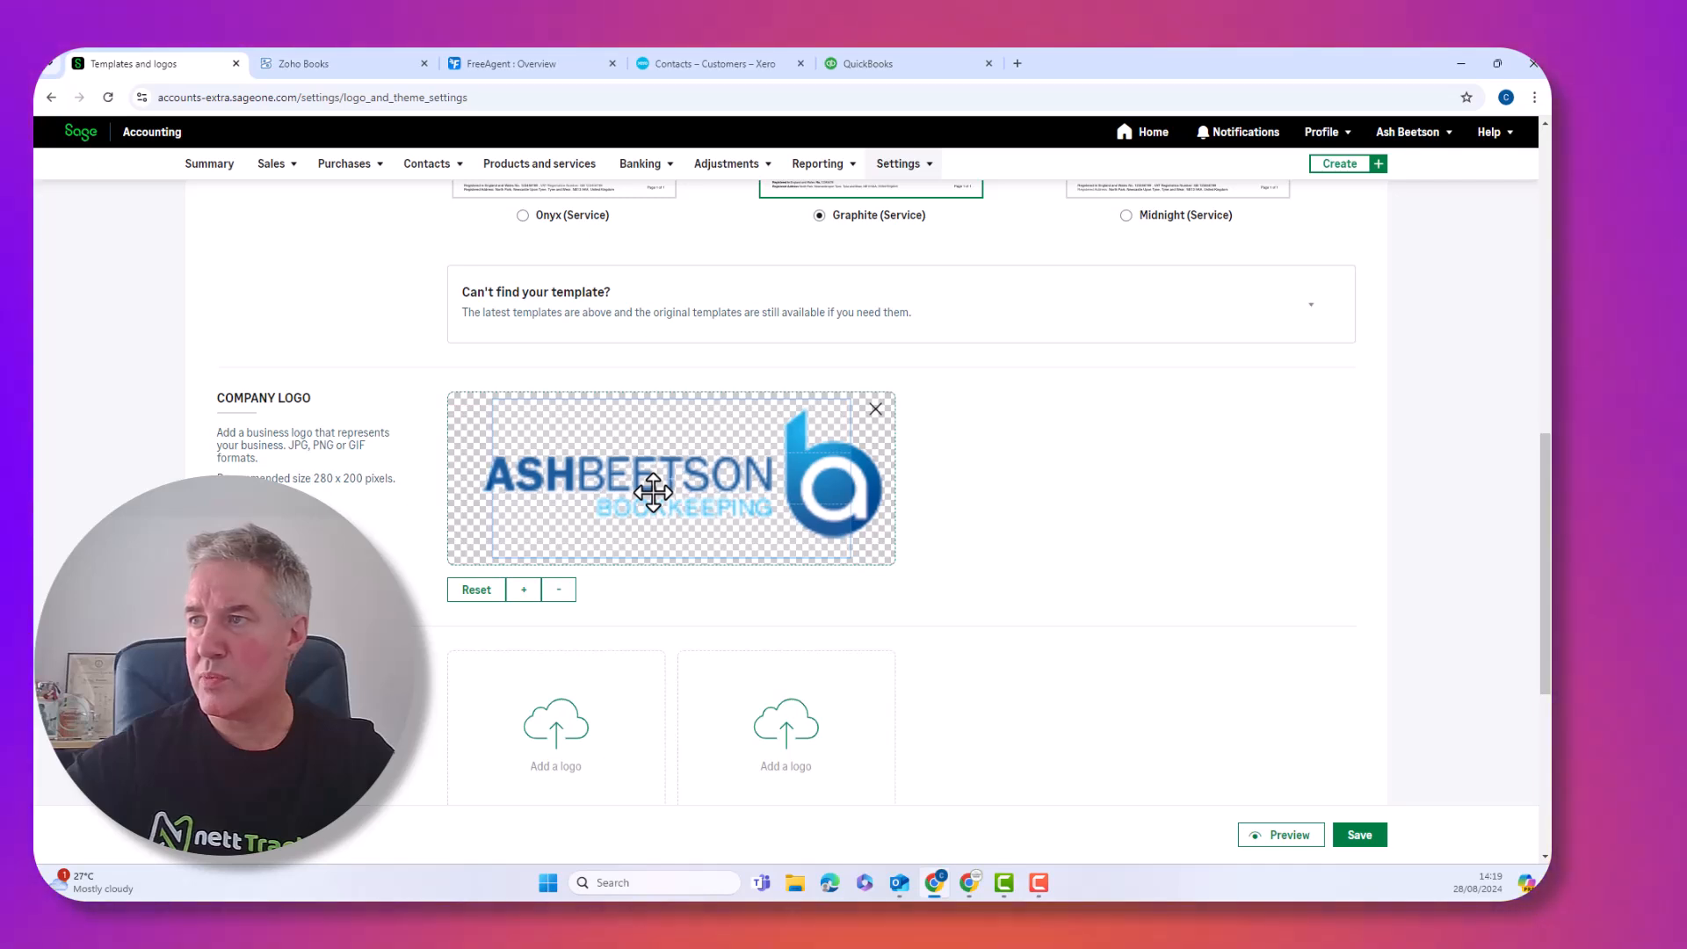
click(559, 591)
click(558, 591)
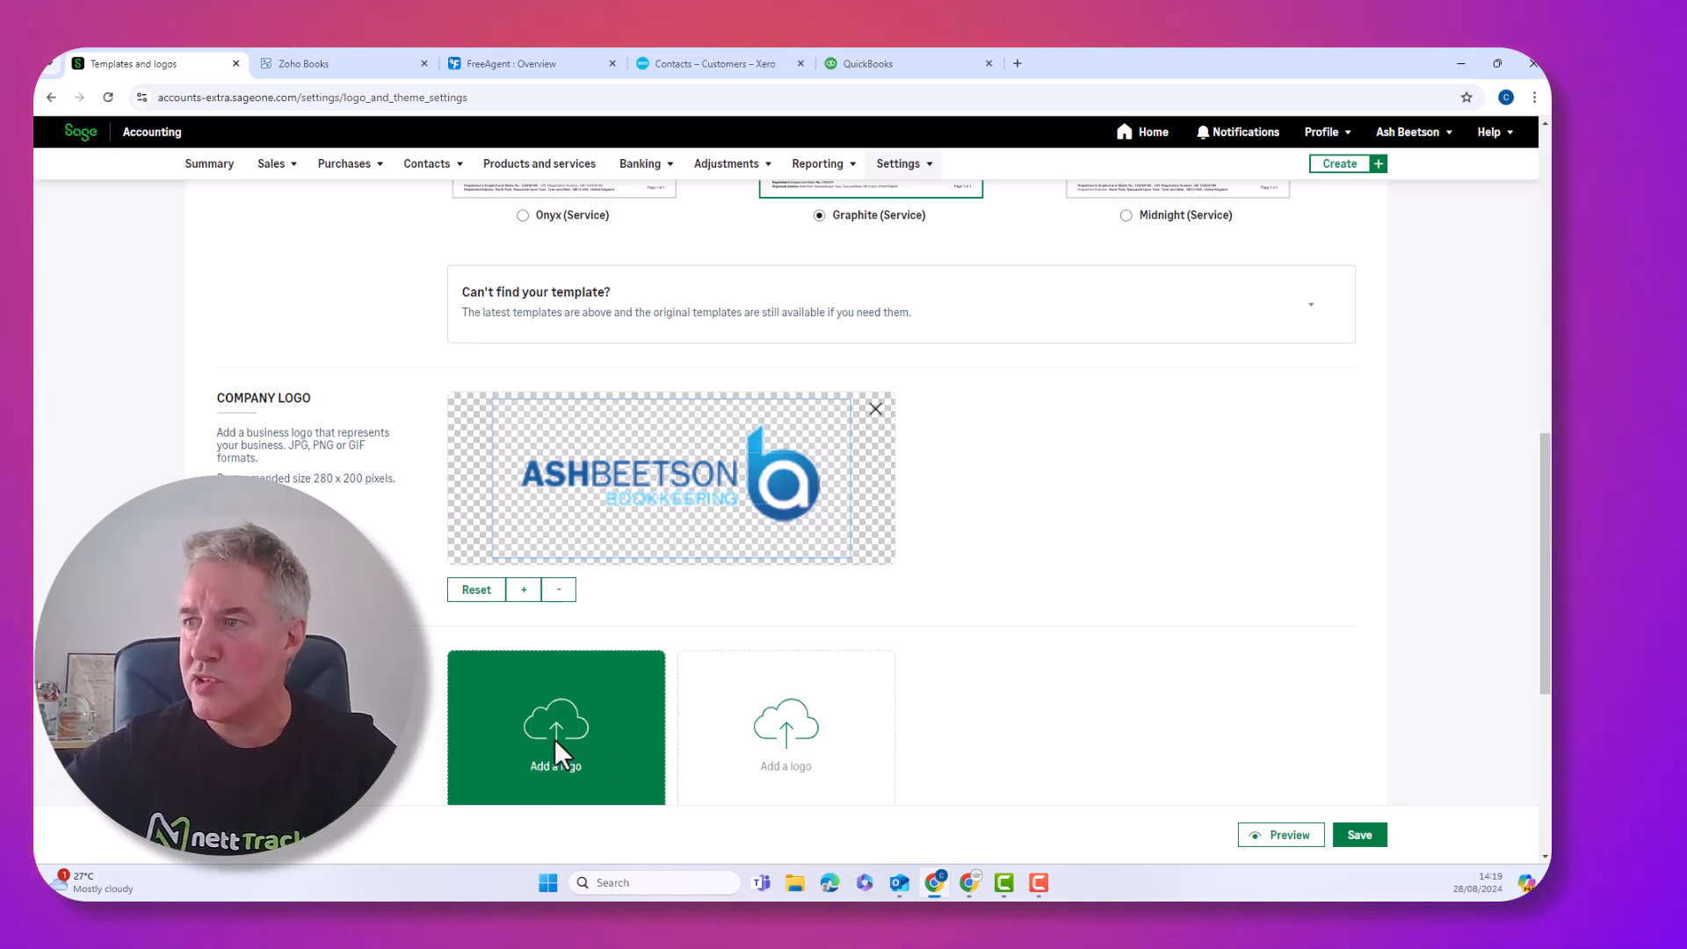
Upload Logo (1) from C:\Training as the association logo
click(555, 742)
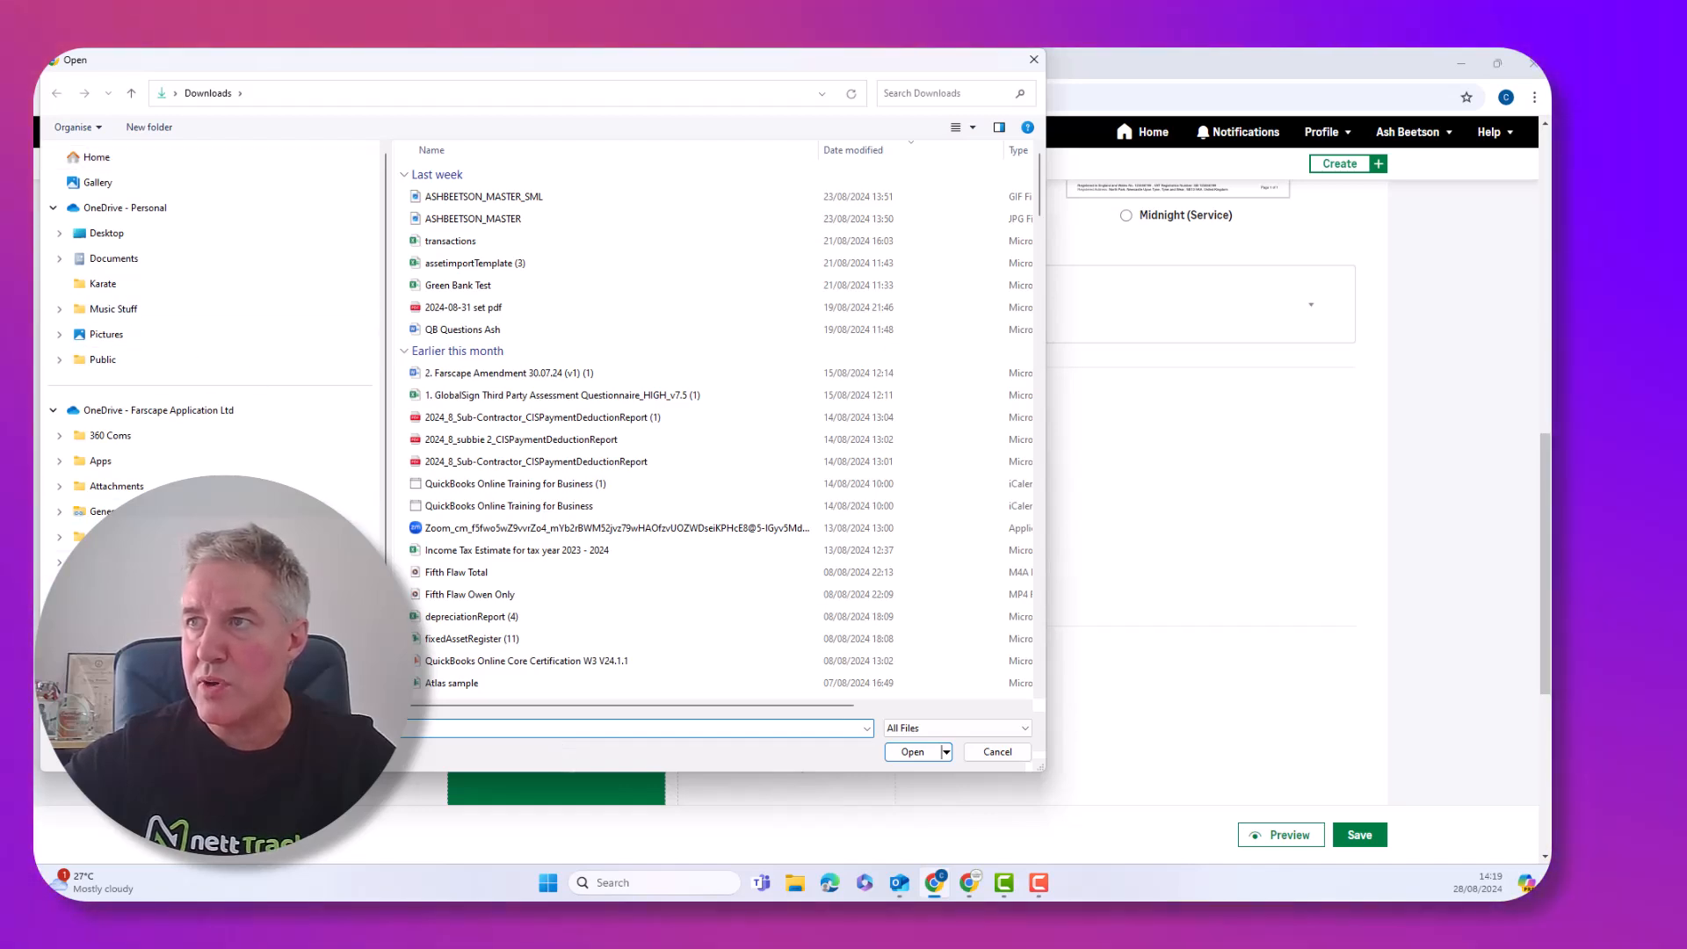
click(132, 663)
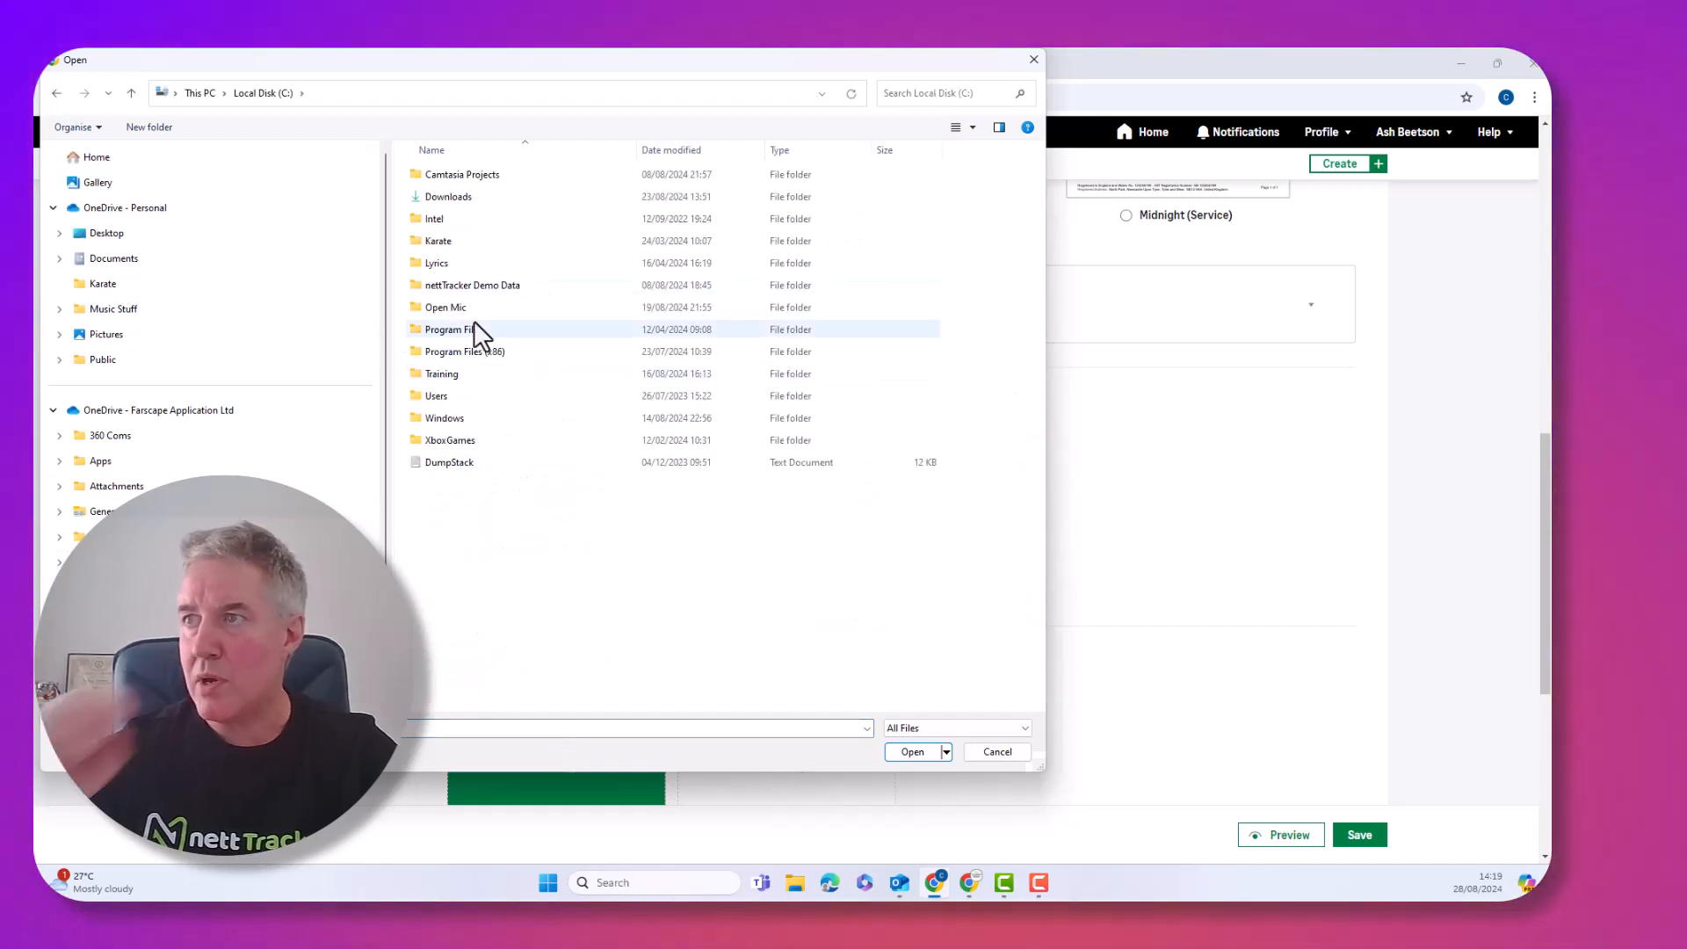
double_click(437, 373)
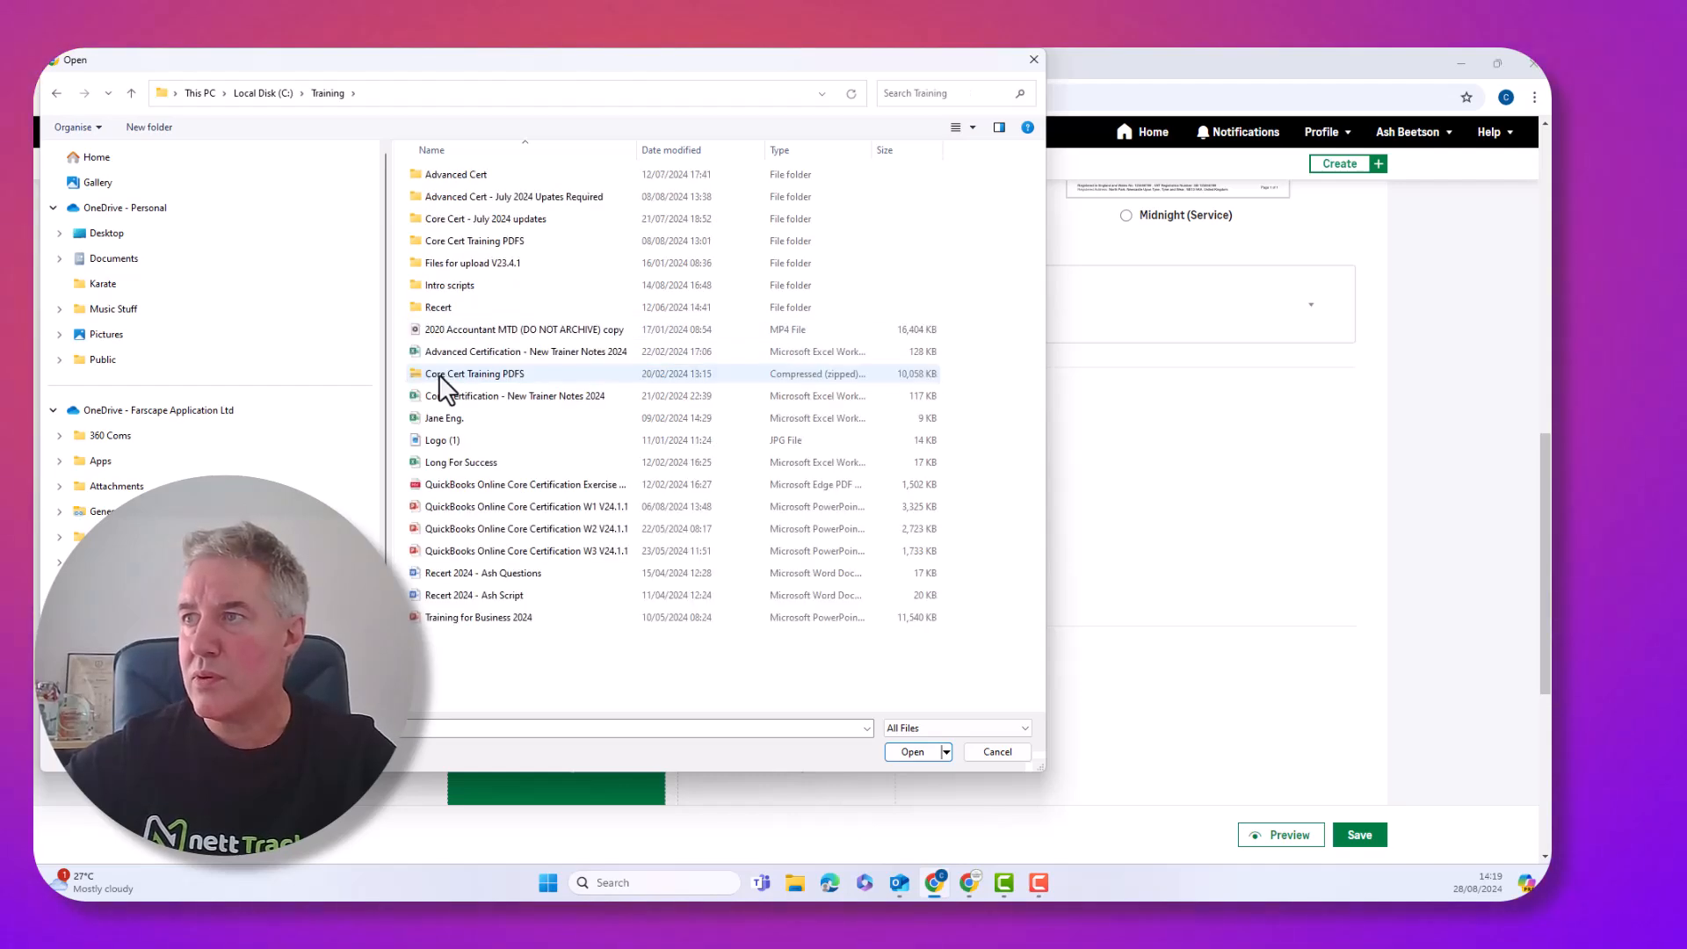
click(445, 441)
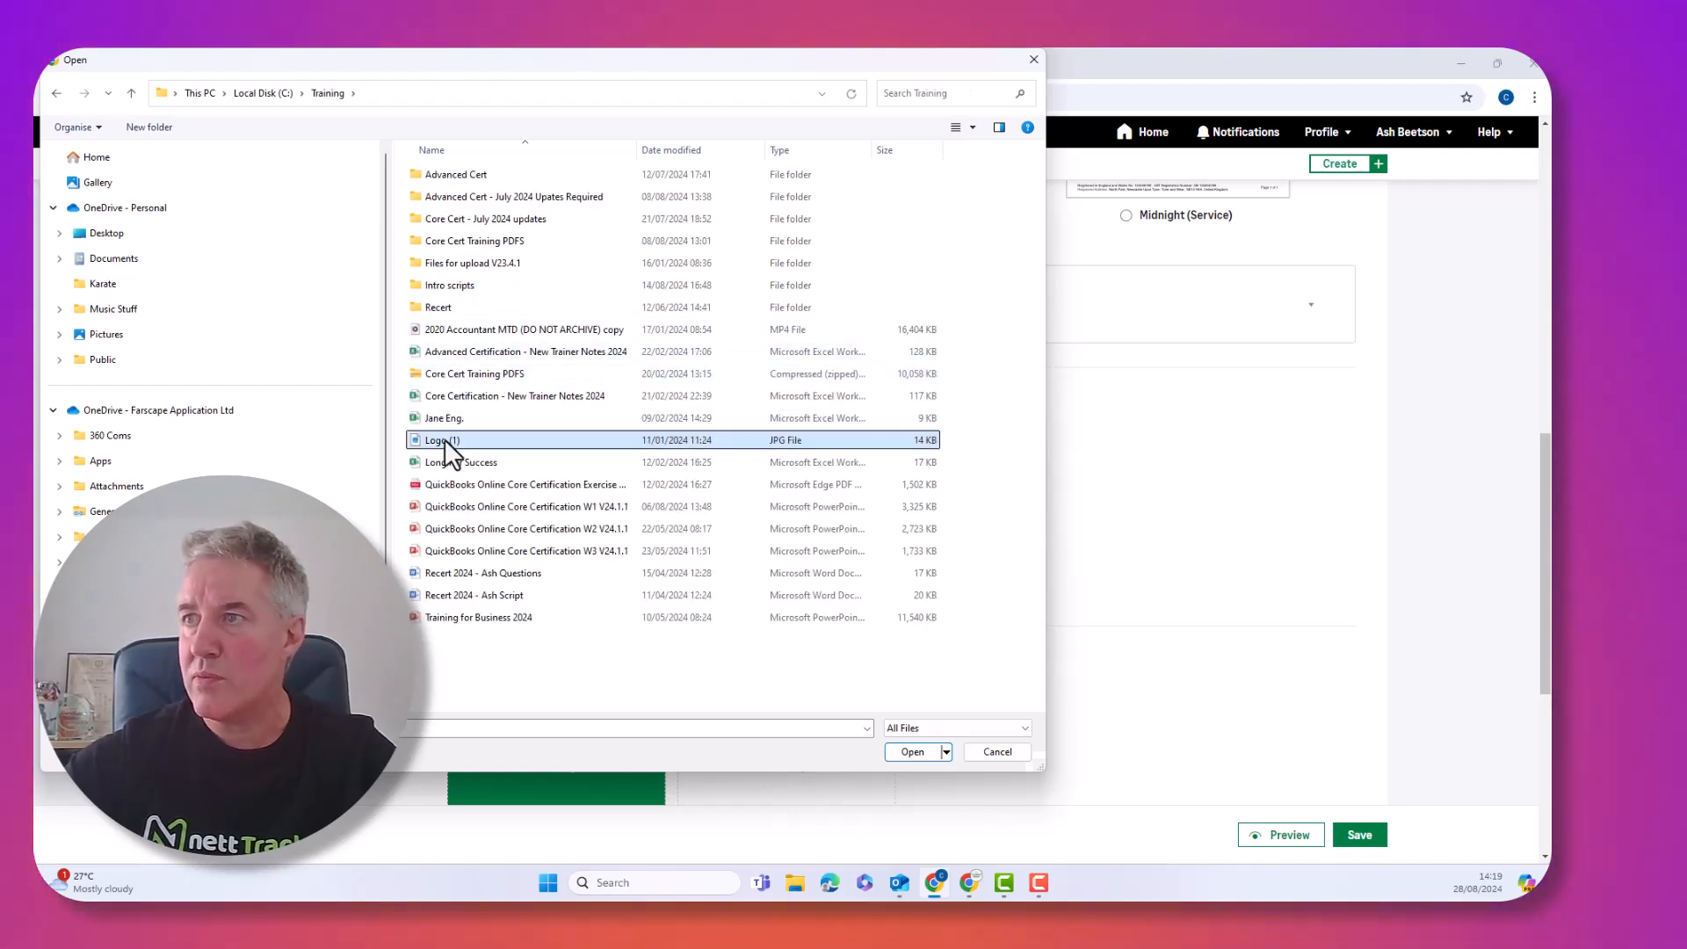
click(915, 750)
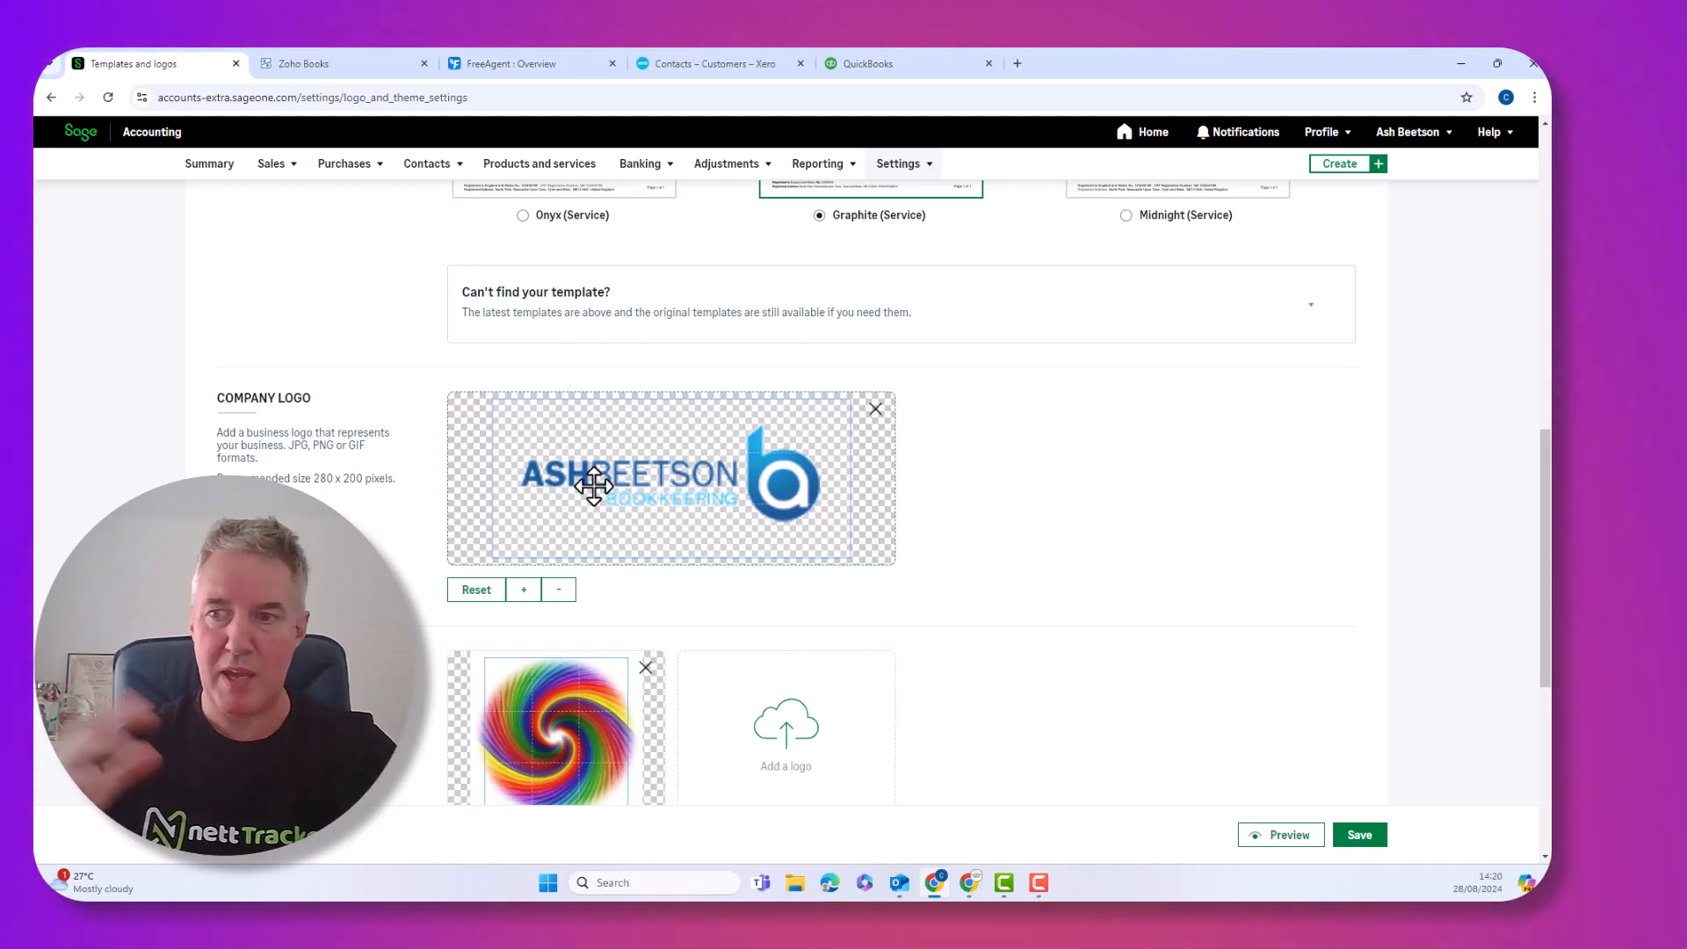
Shrink the swirl association logo one step and save the template and logo settings
scroll(557, 641, down, 3)
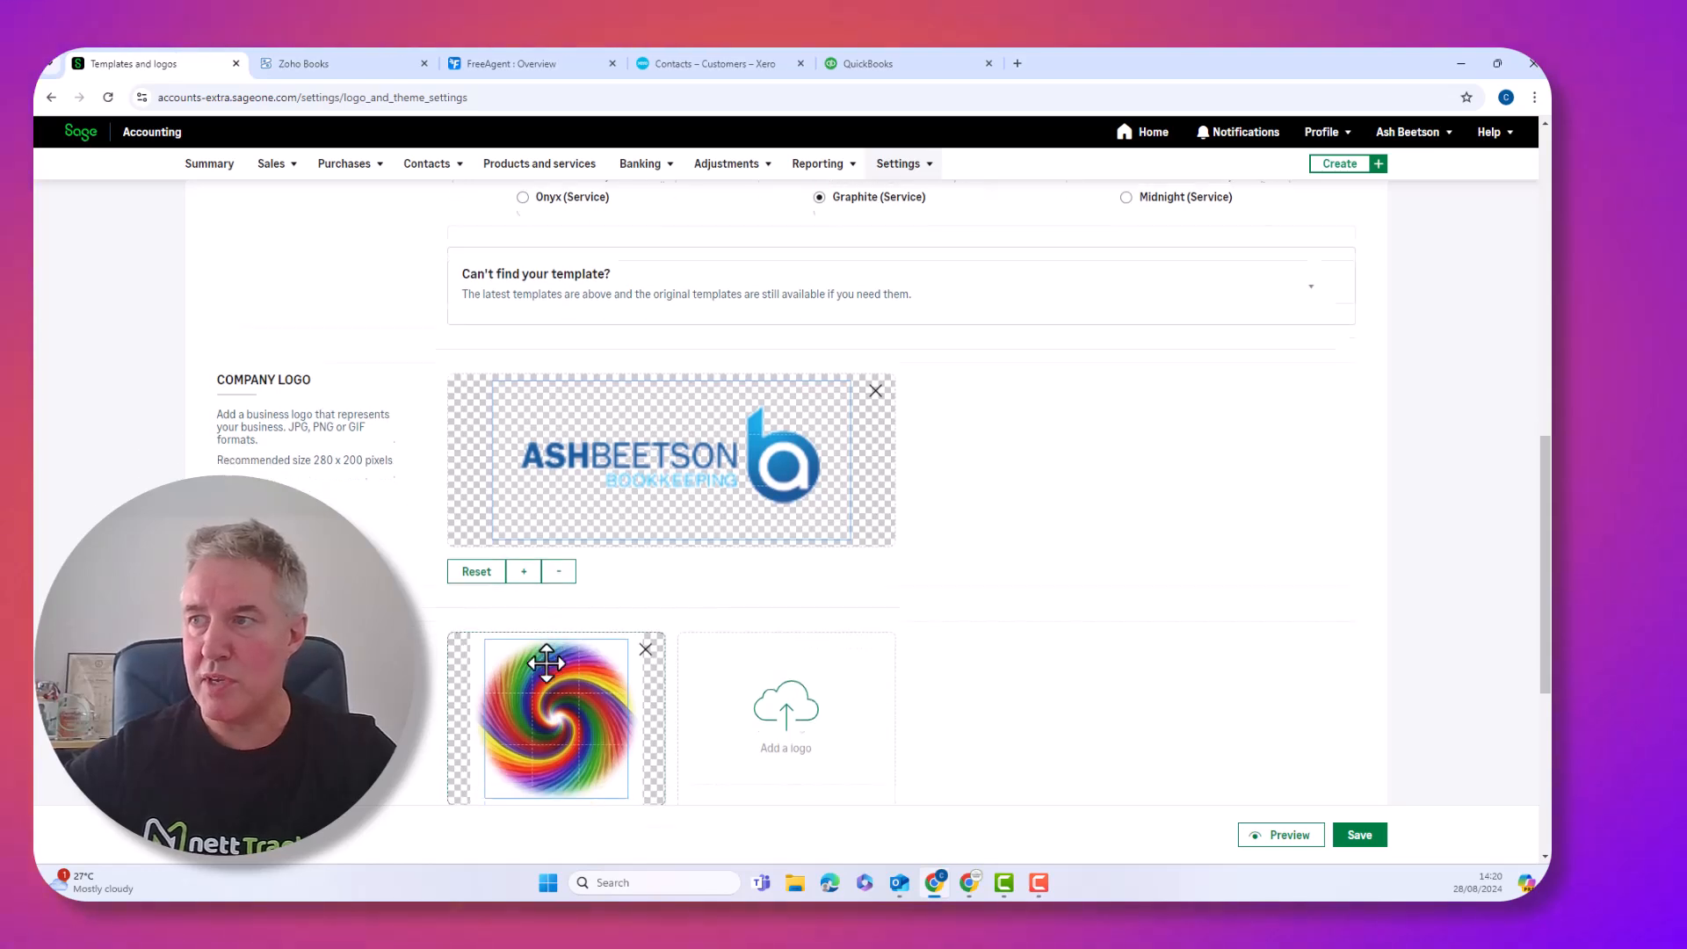
scroll(546, 663, down, 1)
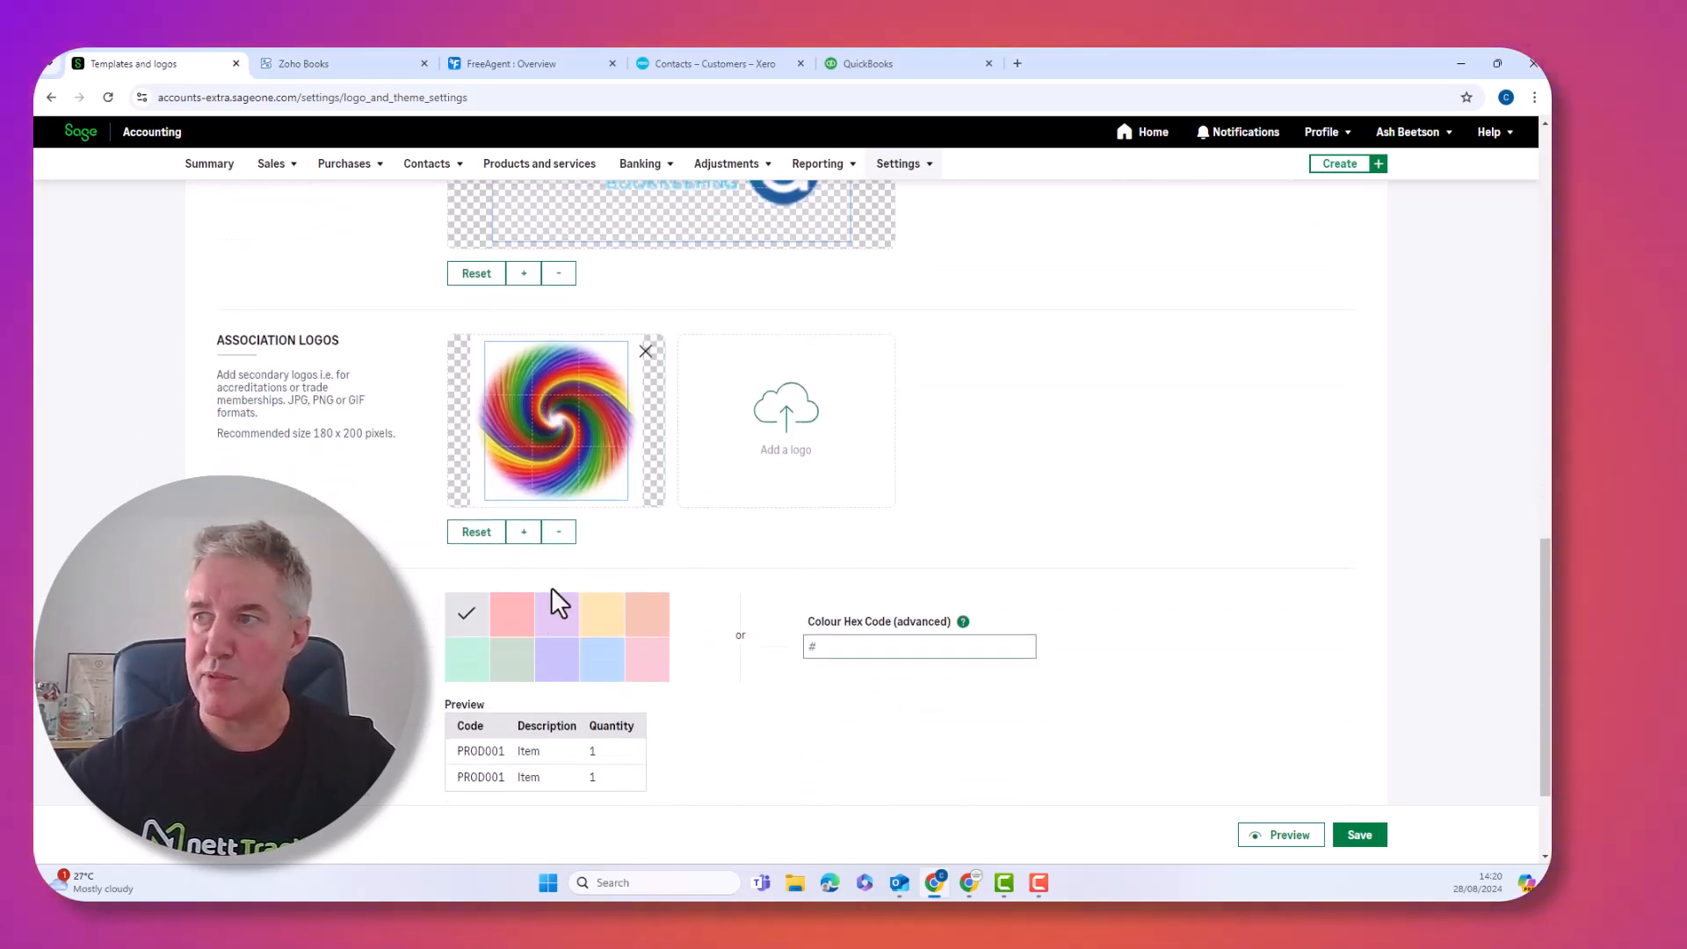
click(559, 533)
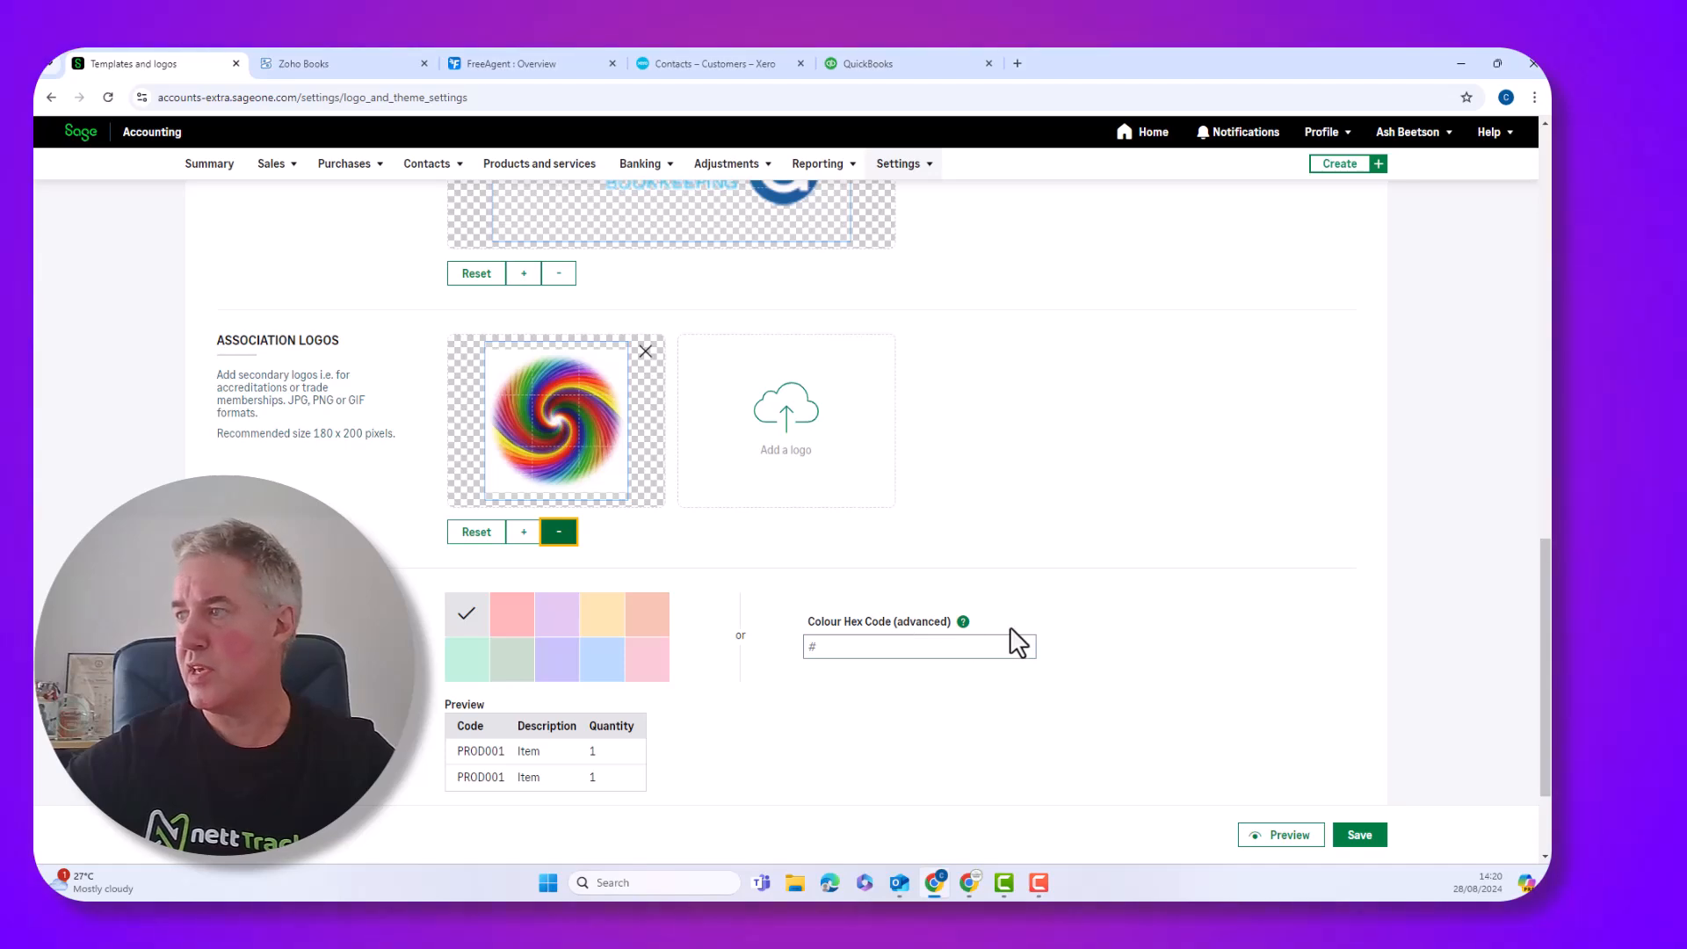
scroll(1022, 648, up, 5)
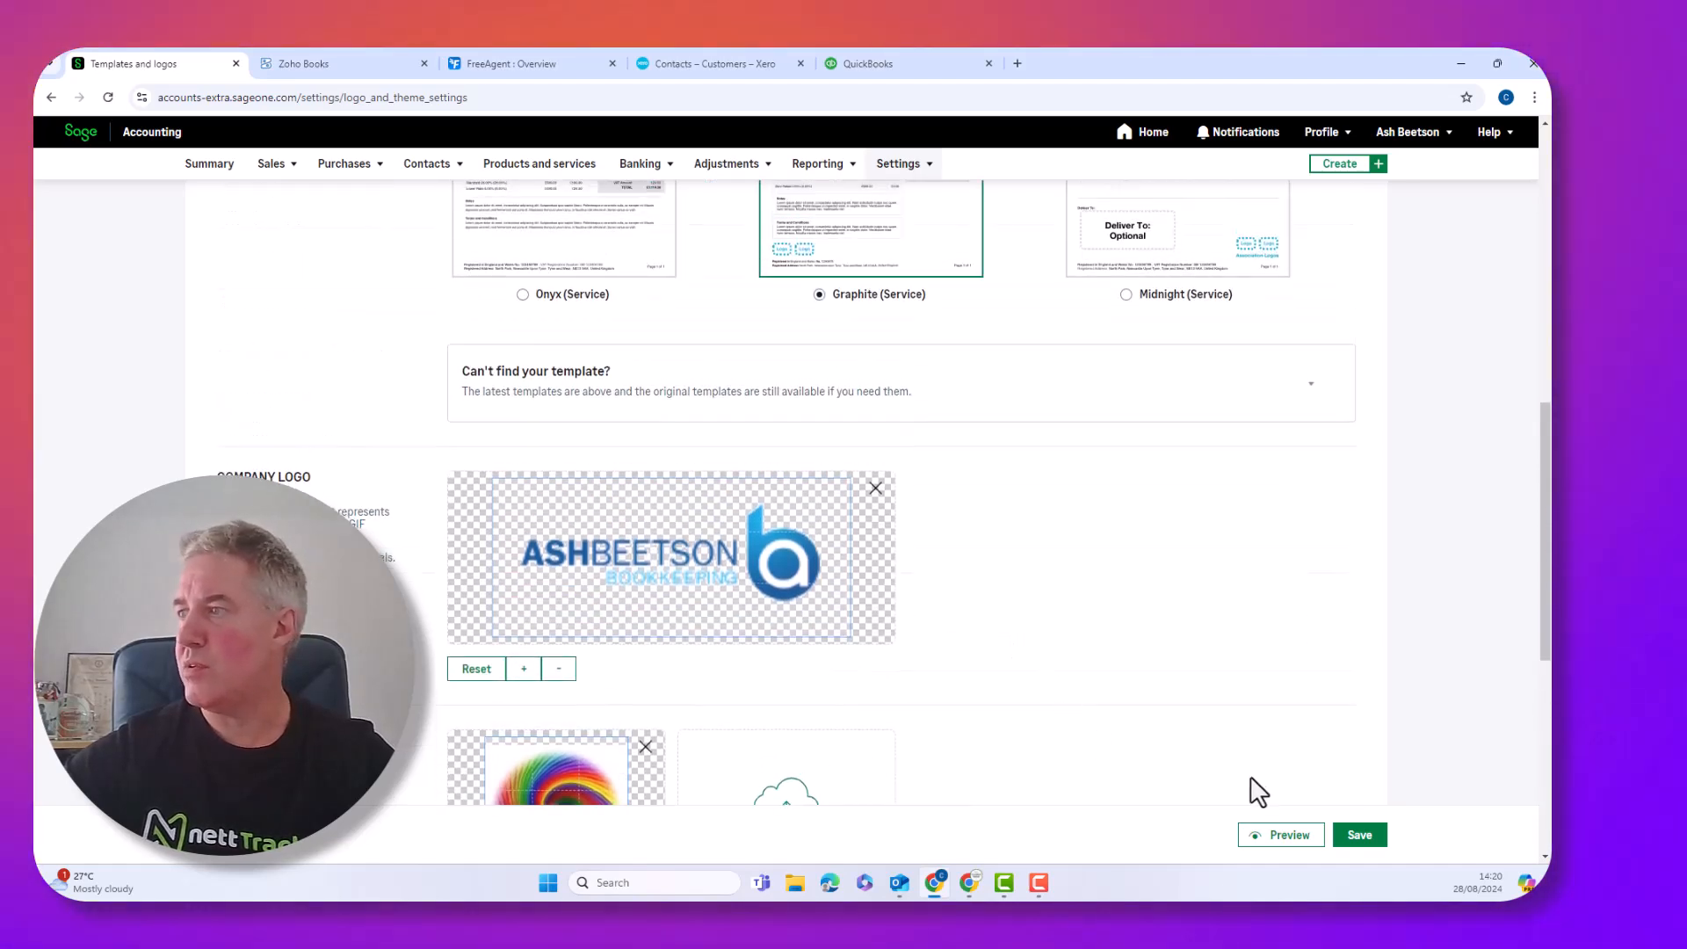
click(1353, 837)
Acknowledge the new-documents notice, then preview a sample invoice showing company and swirl logos, and close it
click(967, 538)
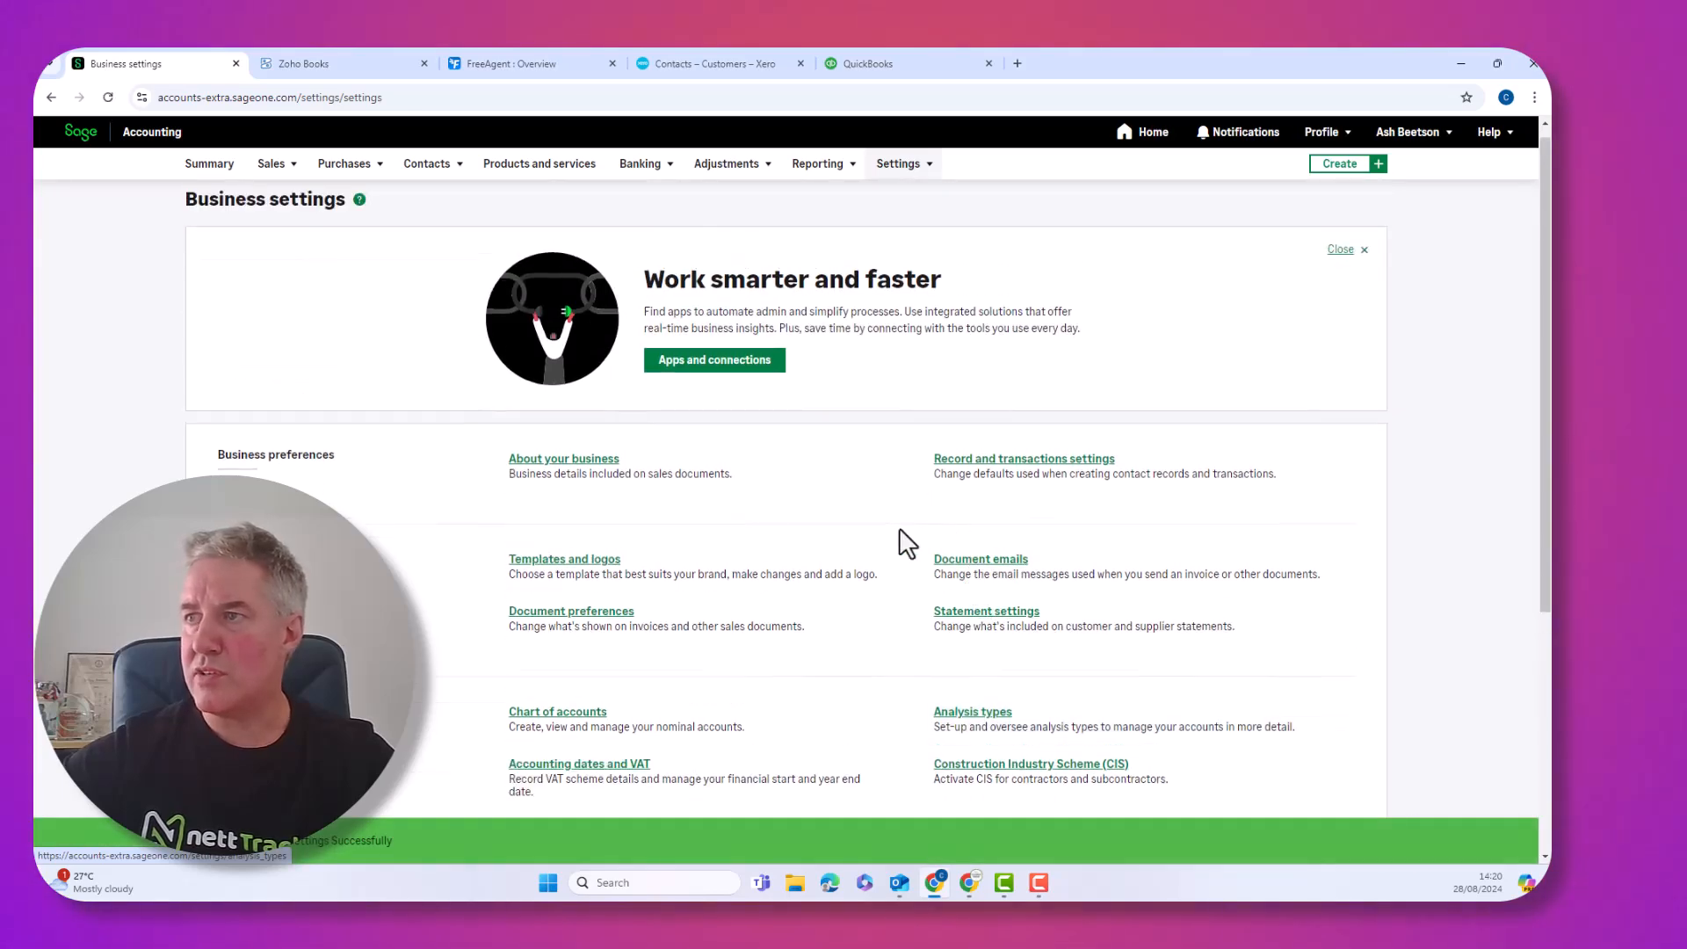
click(562, 561)
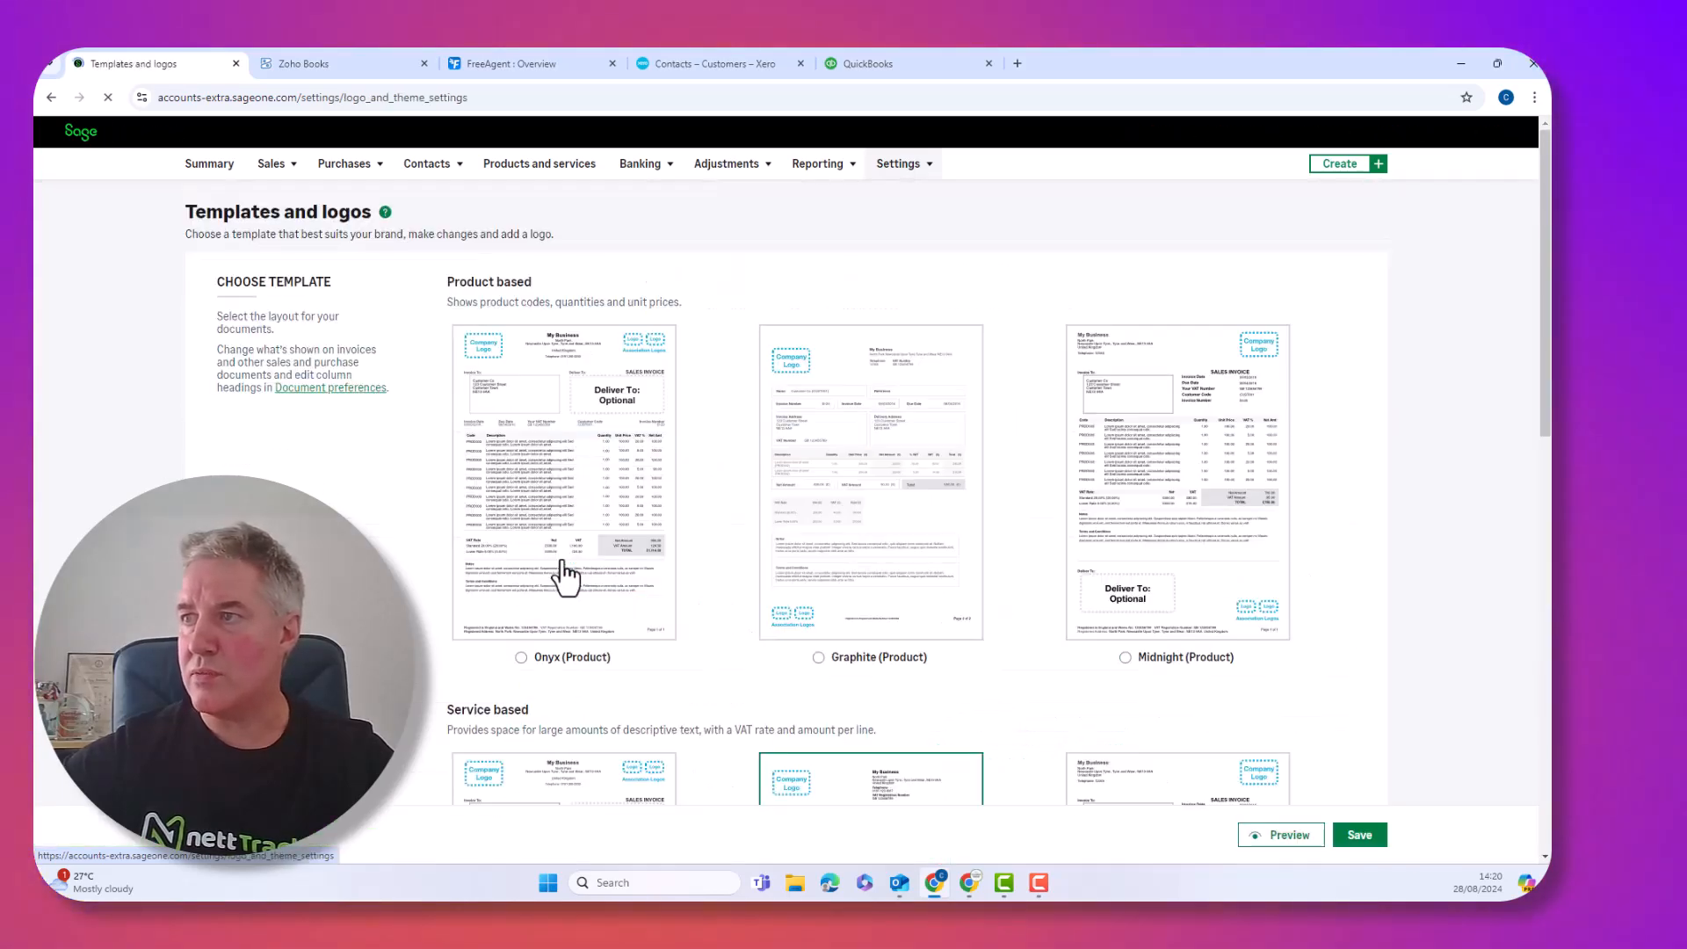
scroll(956, 627, down, 10)
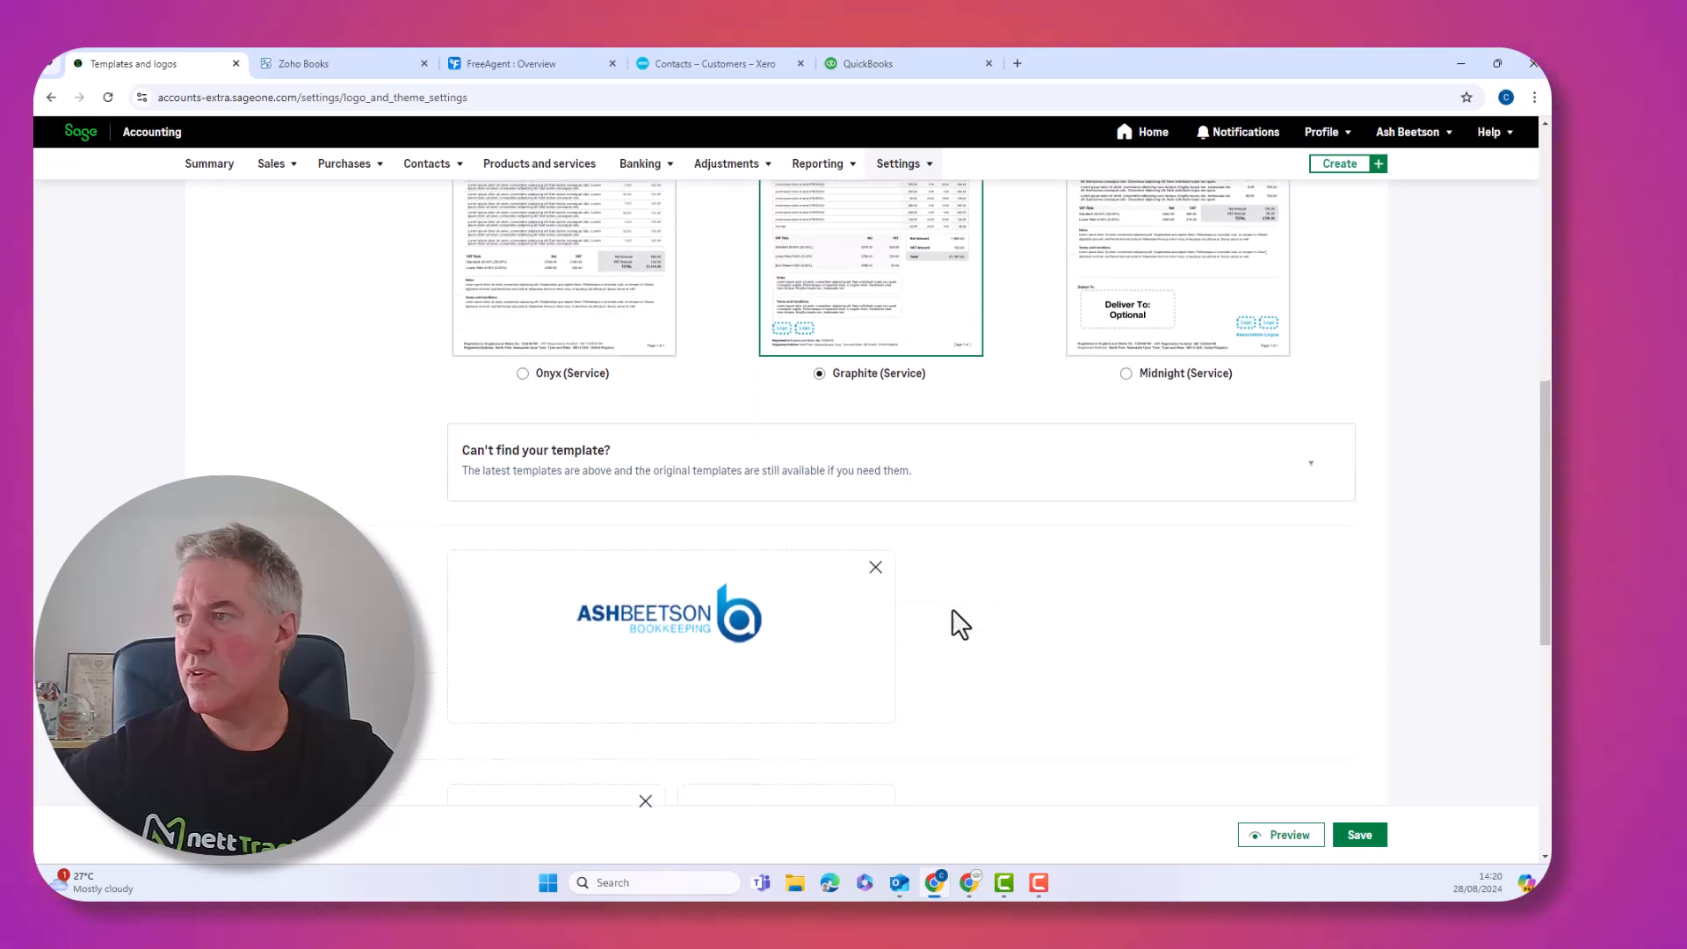
click(1283, 836)
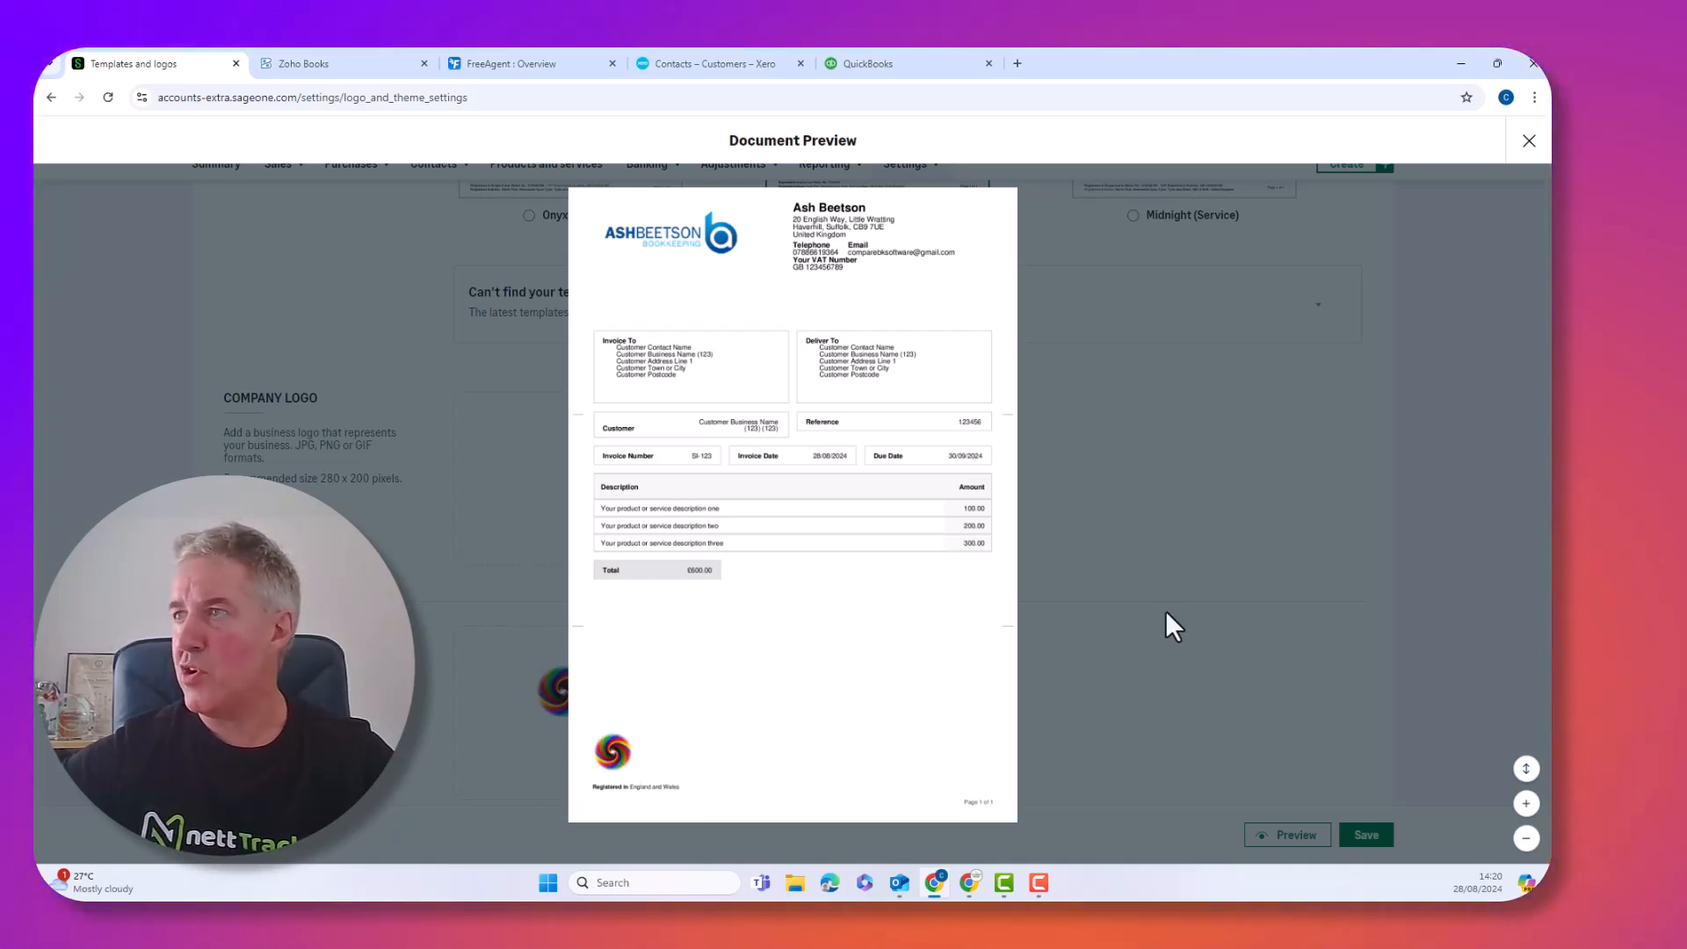
click(1529, 143)
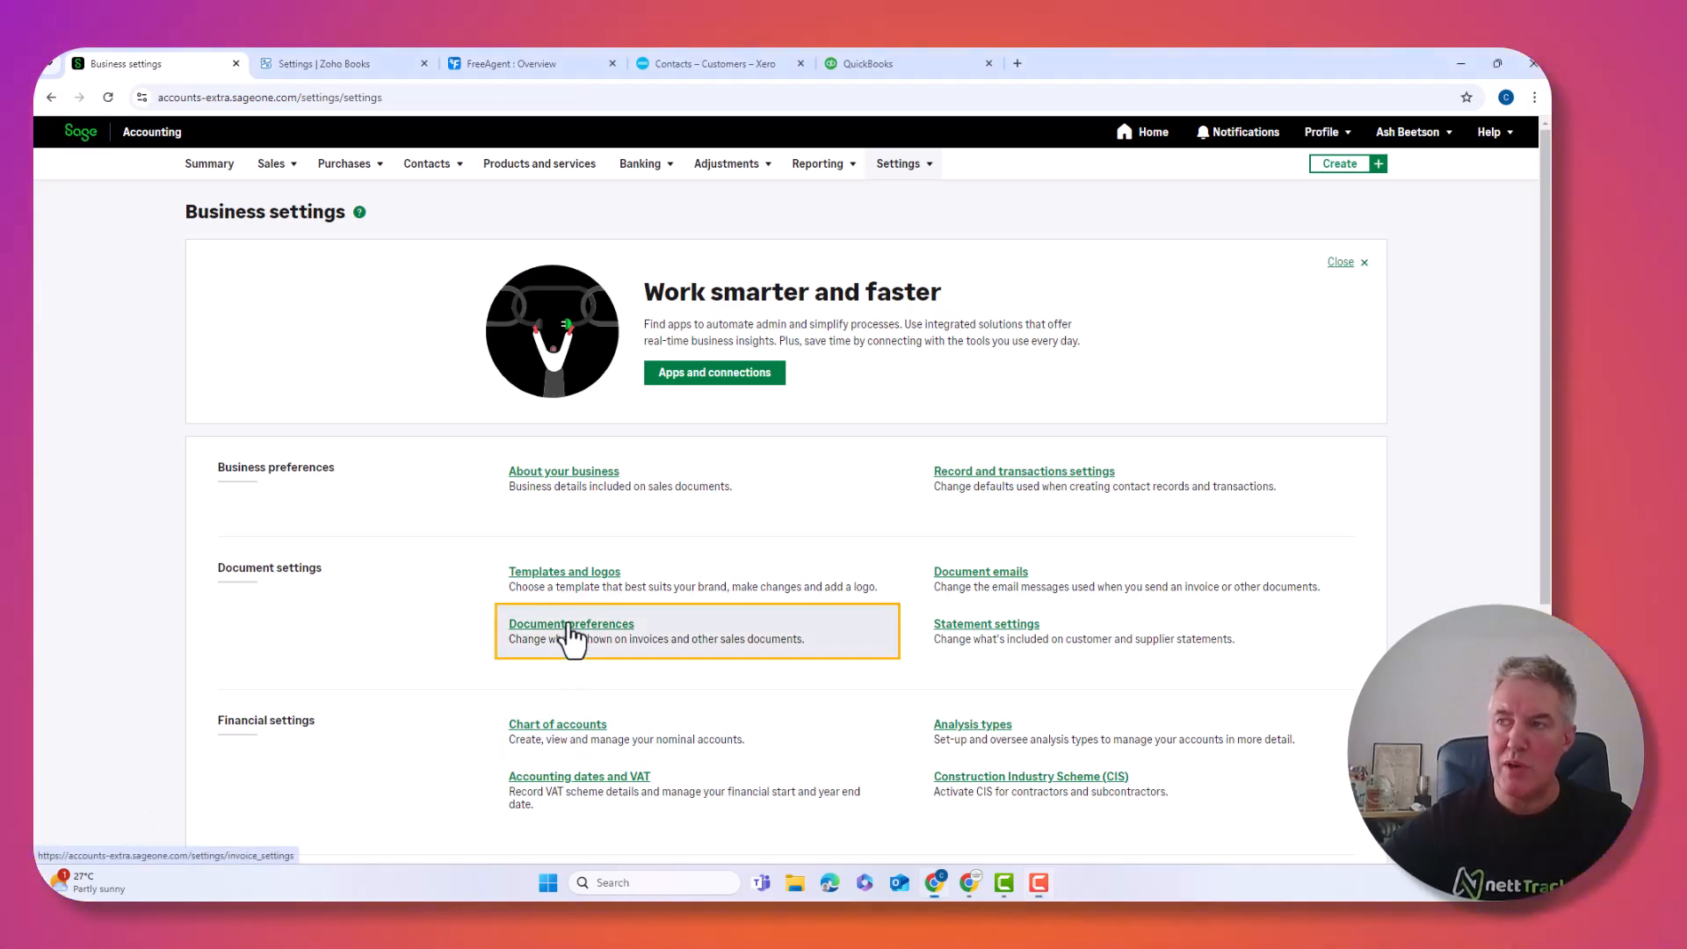
Review document headings and prefixes, with numbering starting at 501, then return to Business settings
click(569, 627)
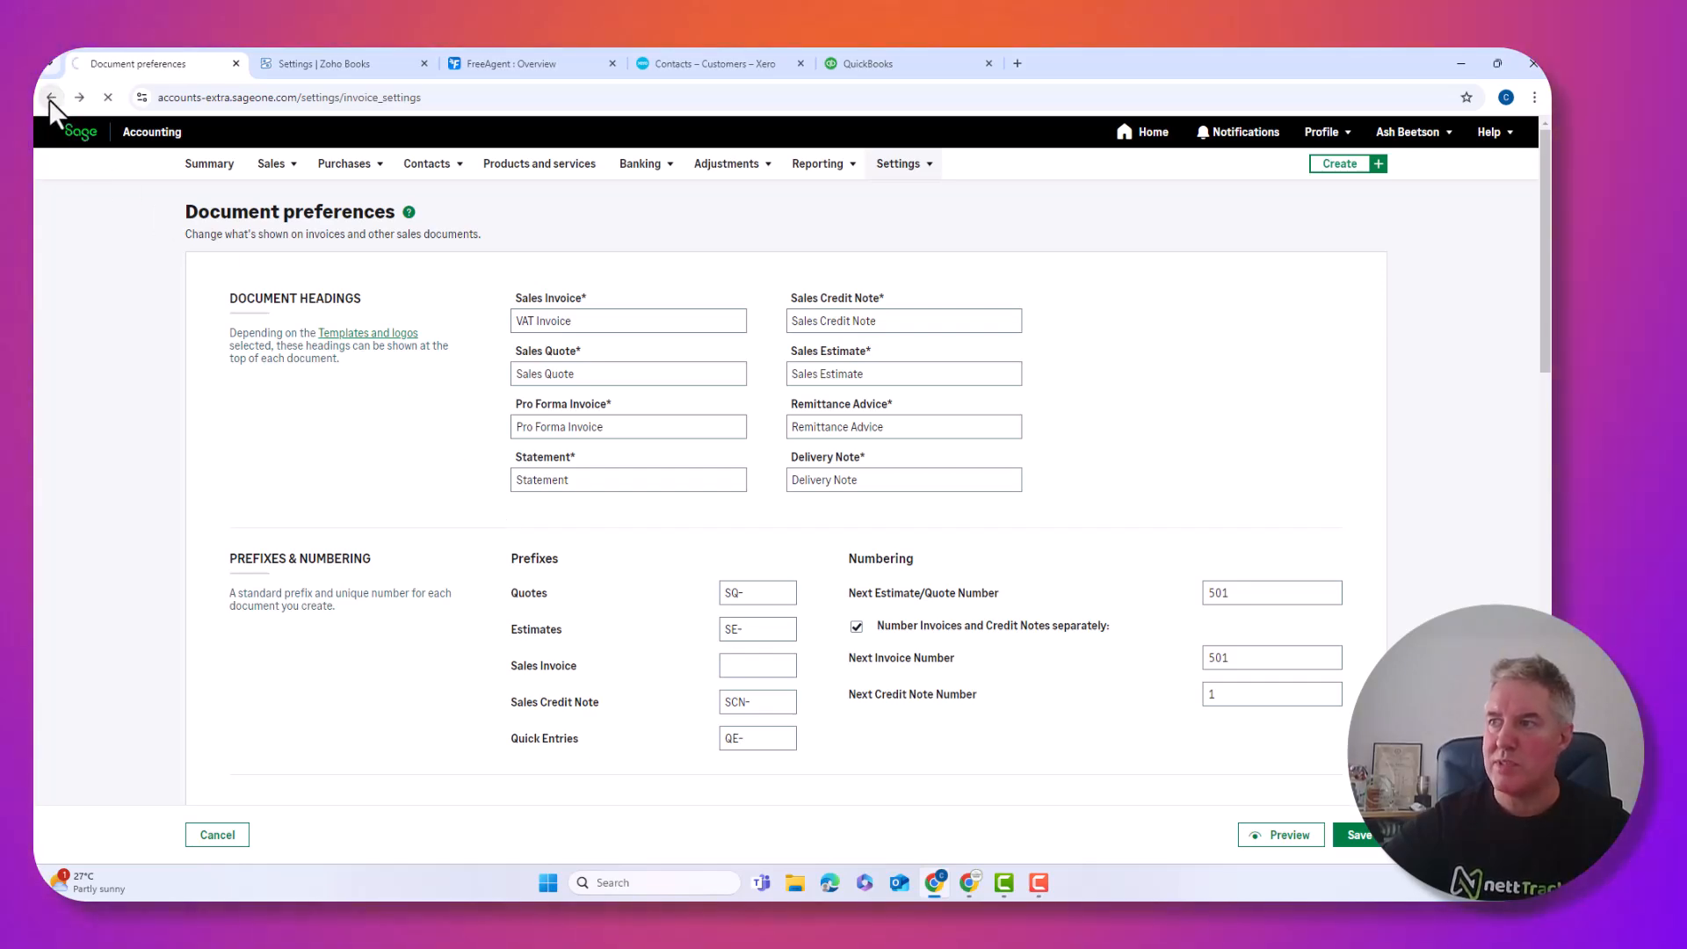
click(49, 97)
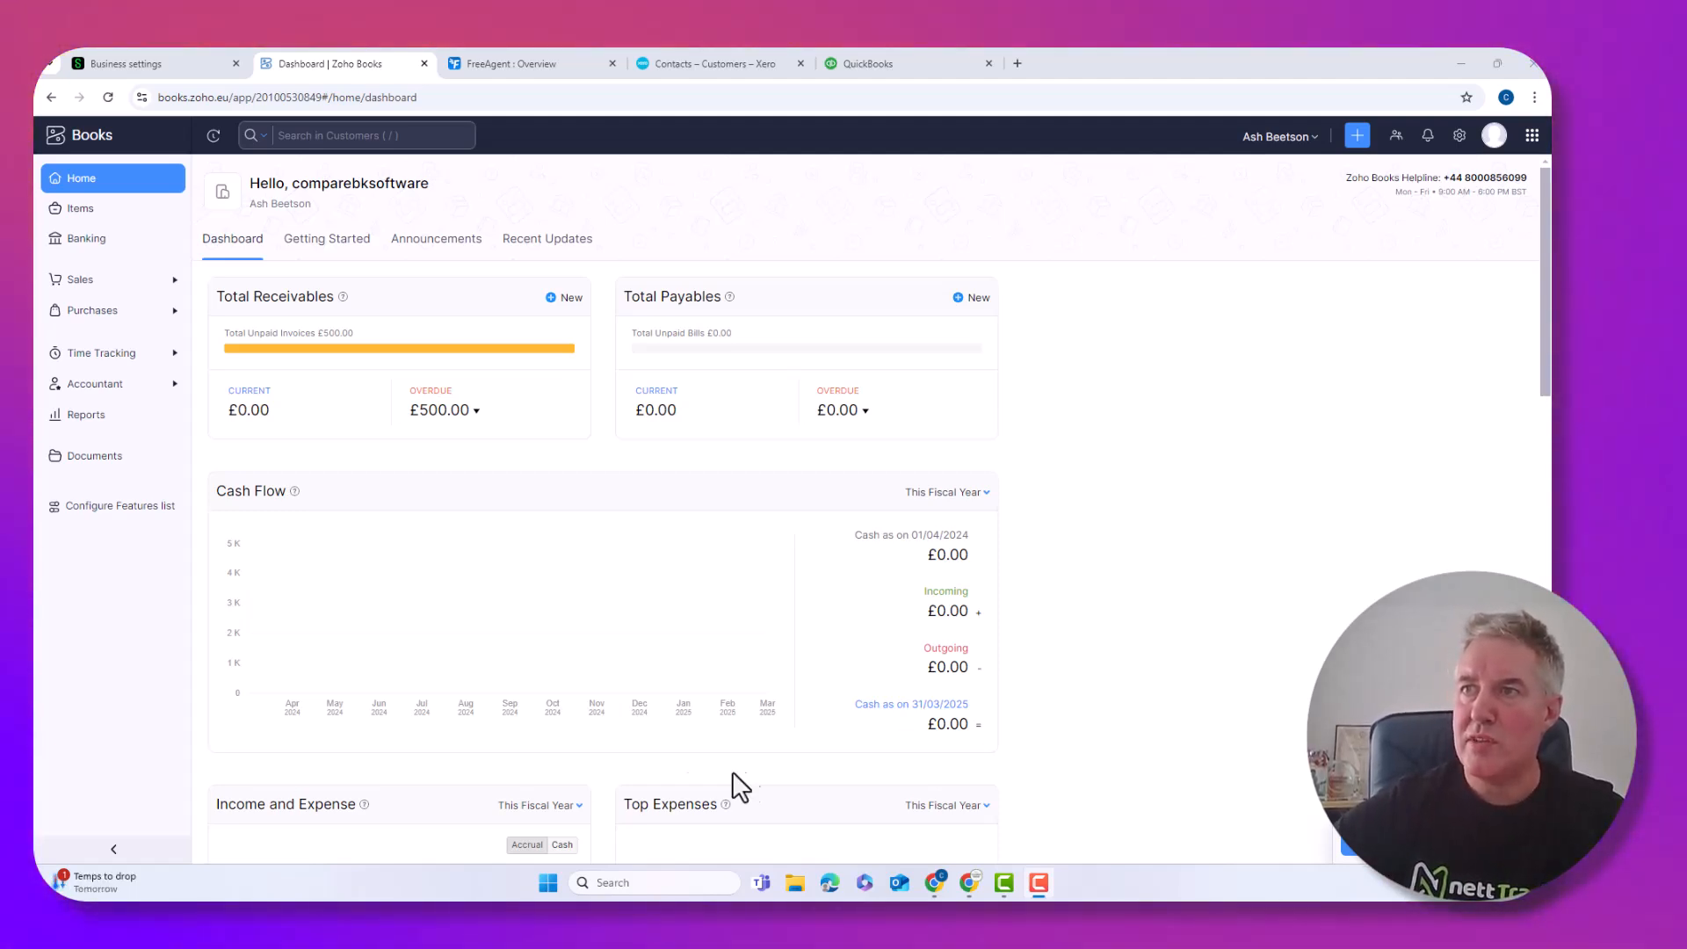
Open Zoho Books invoice INV-000001 from Sales > Invoices and scroll through its Standard Template layout
click(98, 282)
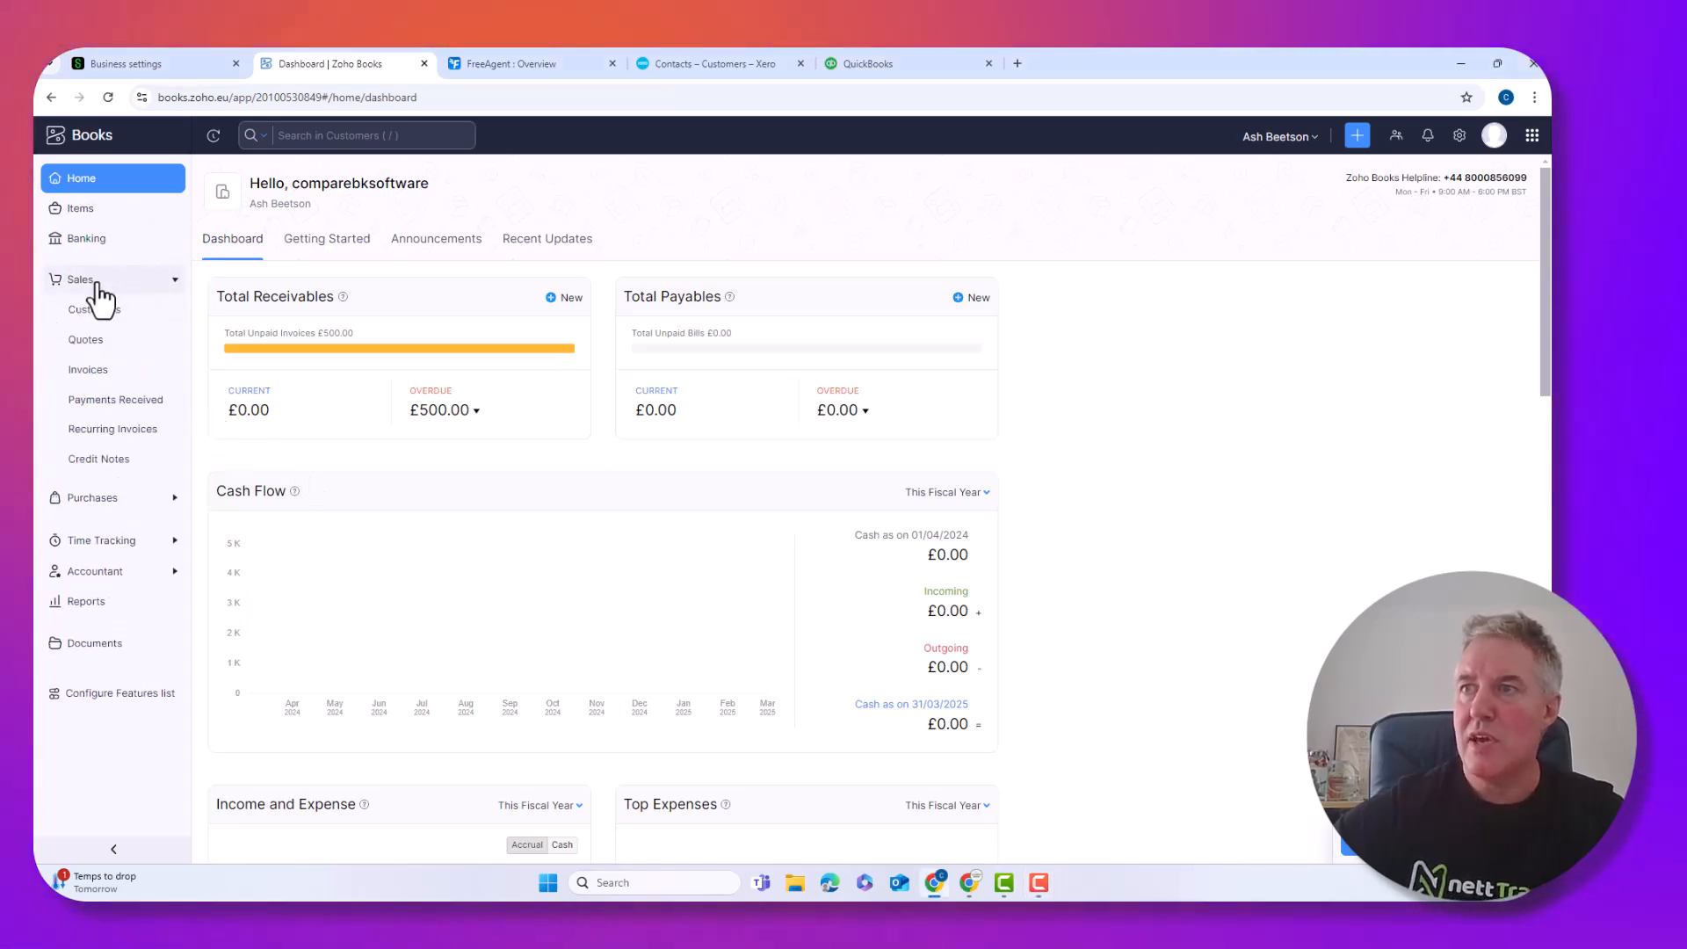
click(90, 371)
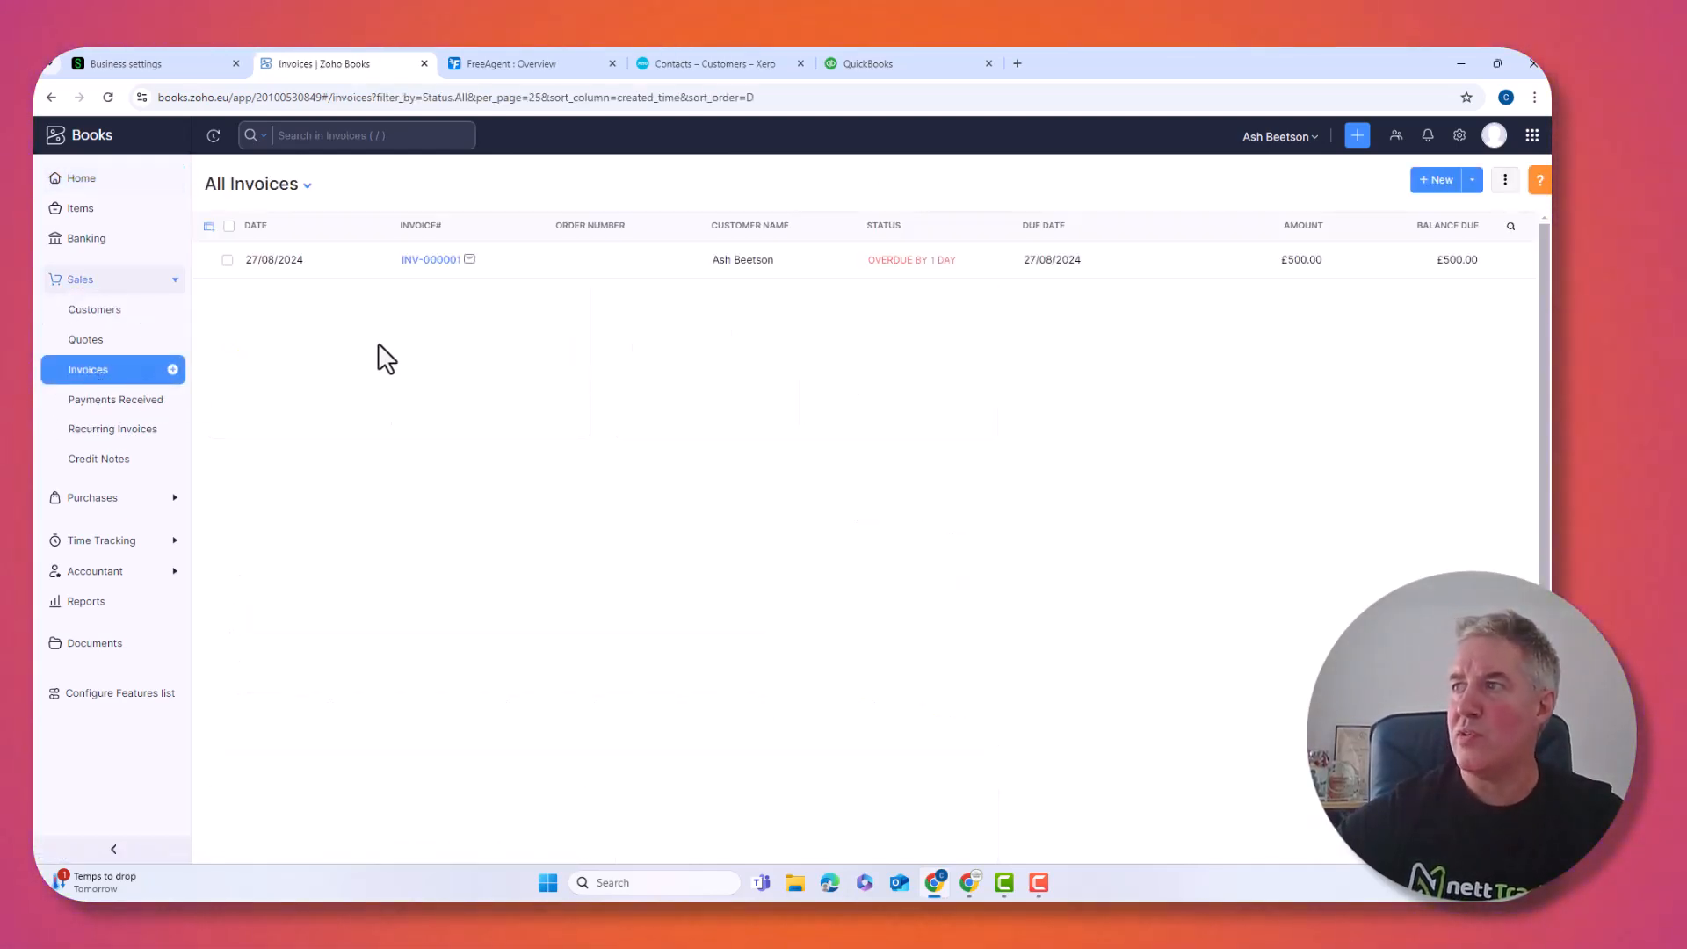
click(431, 261)
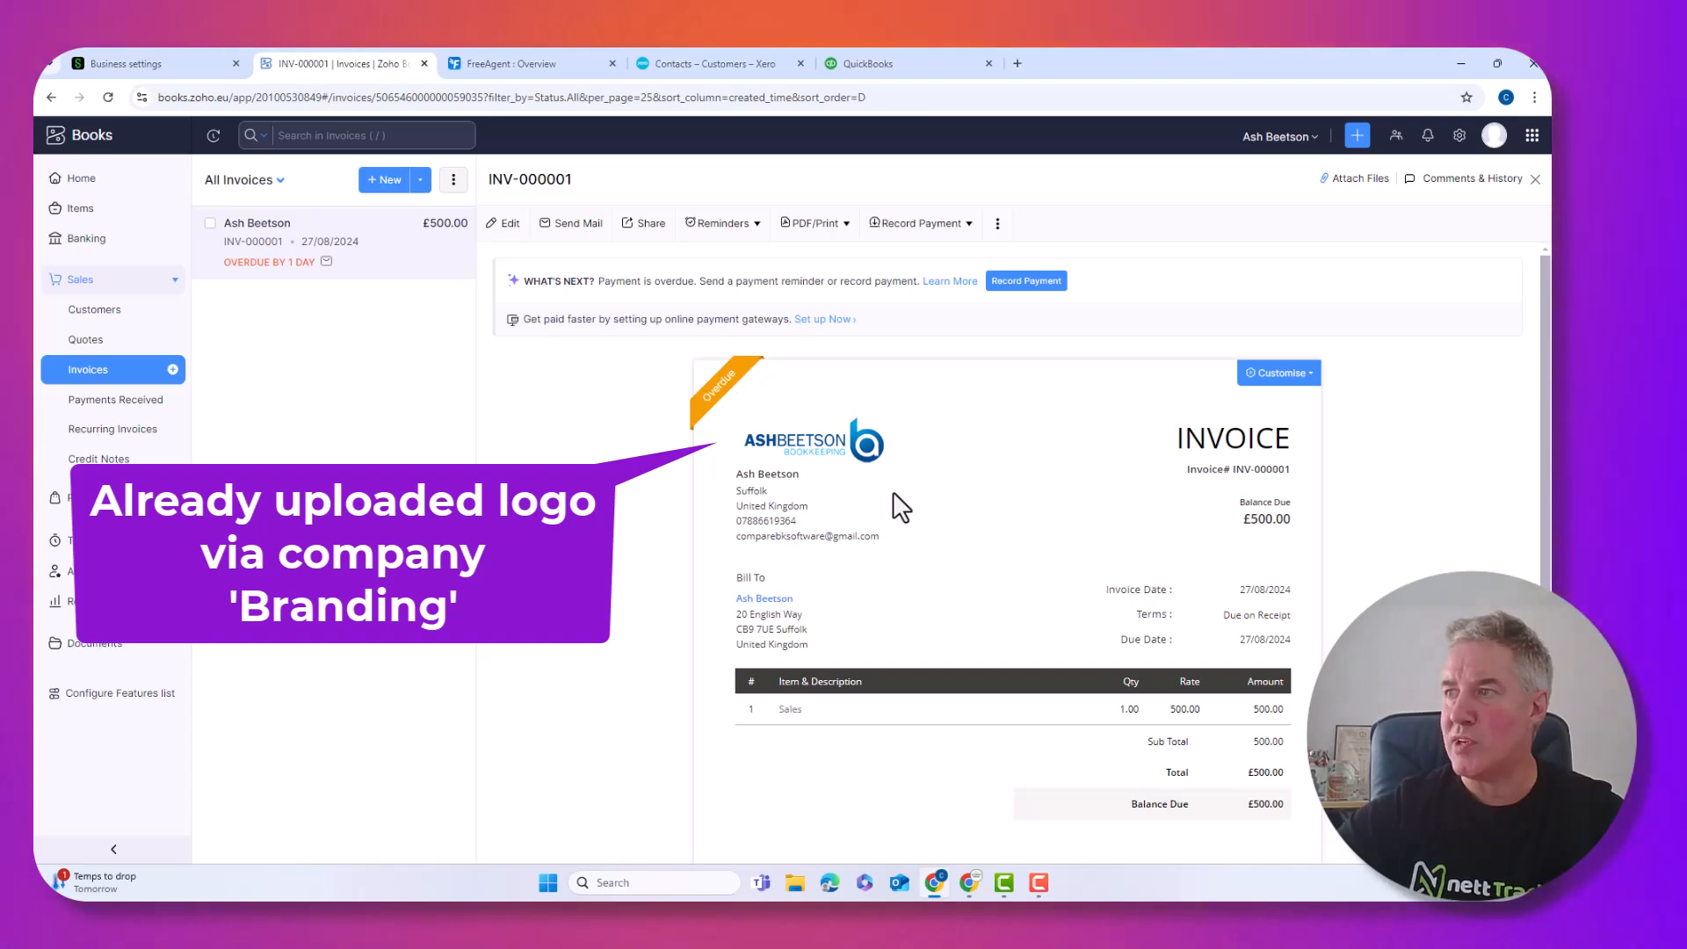
scroll(901, 507, down, 3)
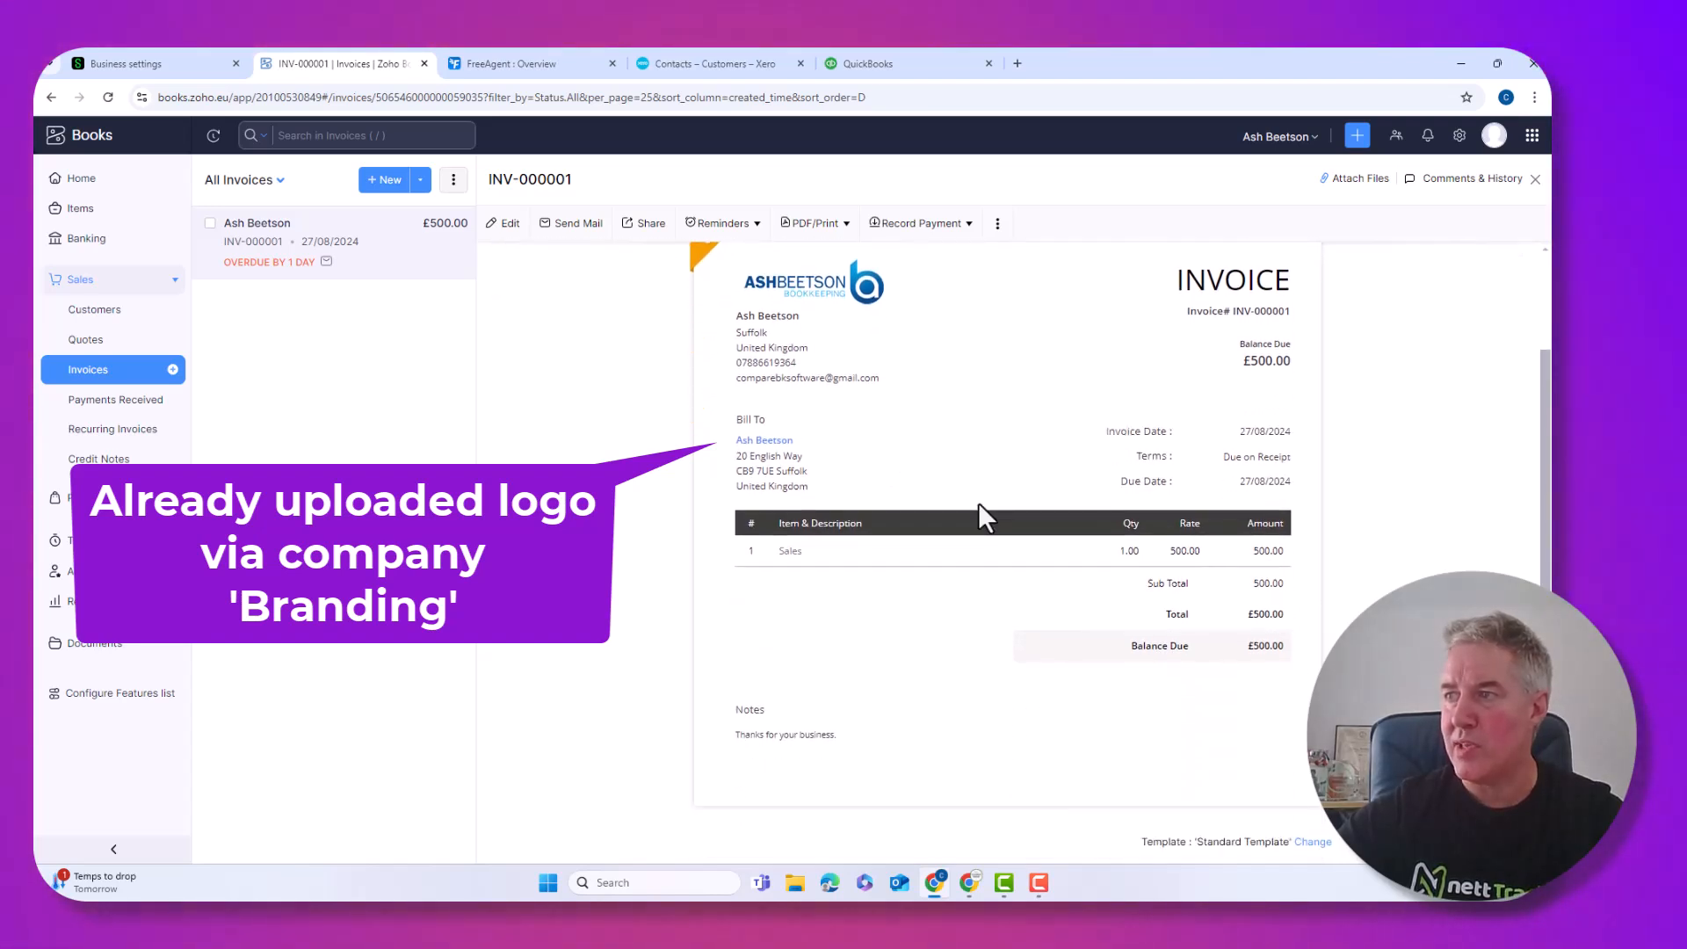
scroll(978, 502, up, 3)
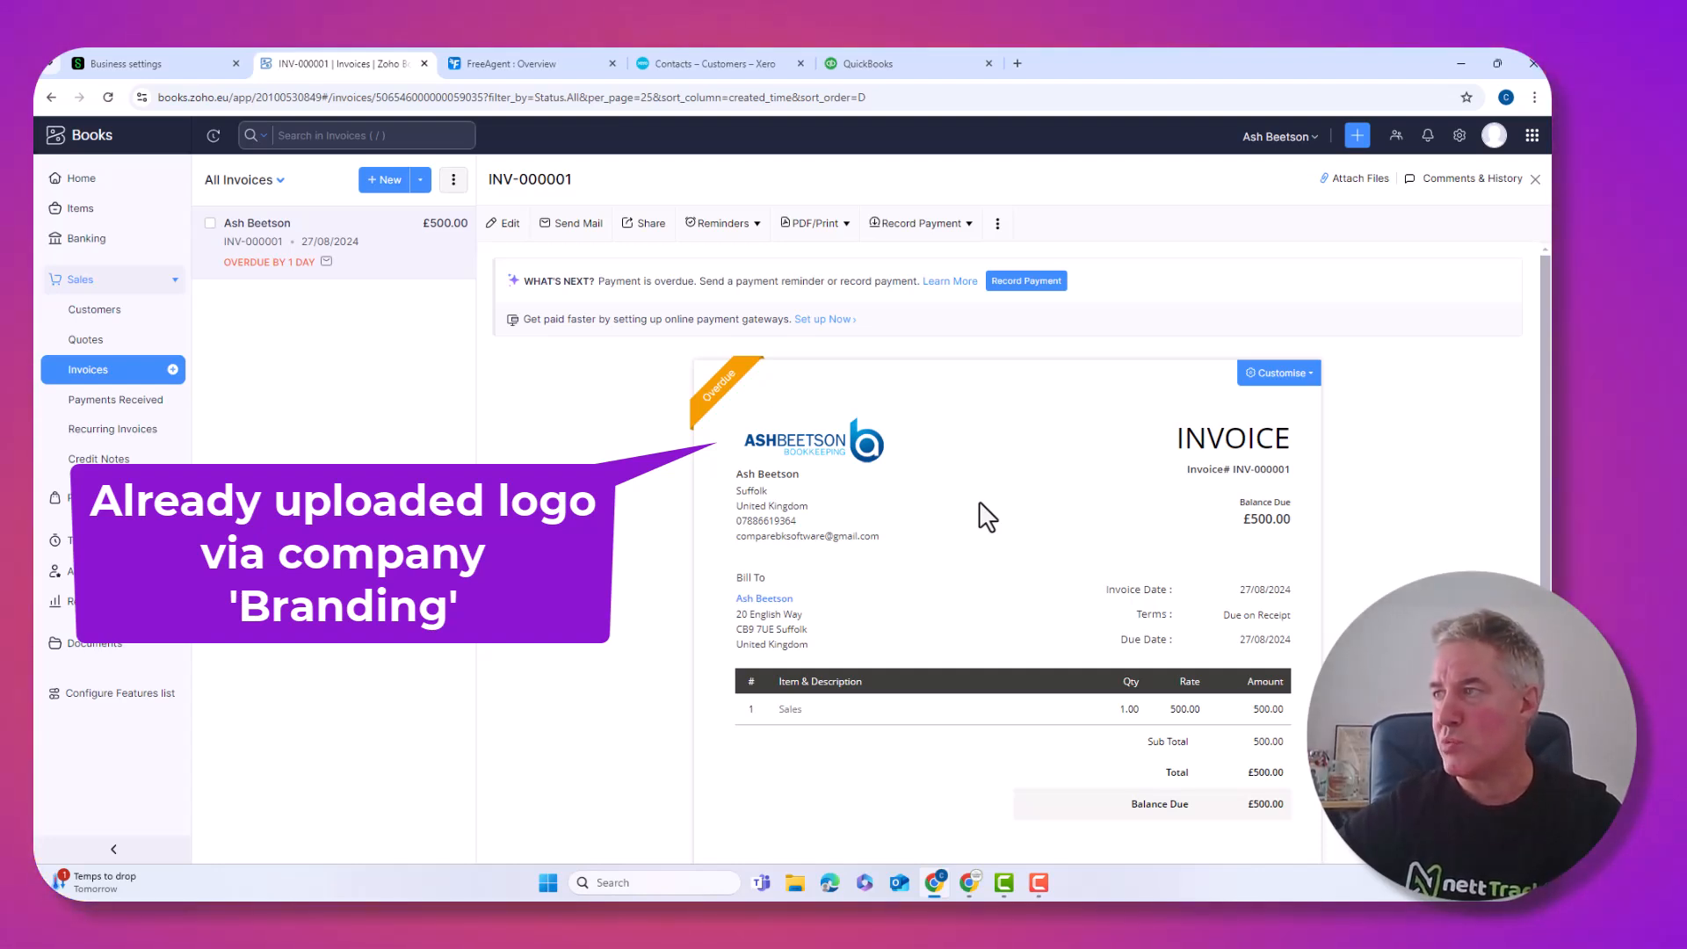
scroll(1071, 525, down, 3)
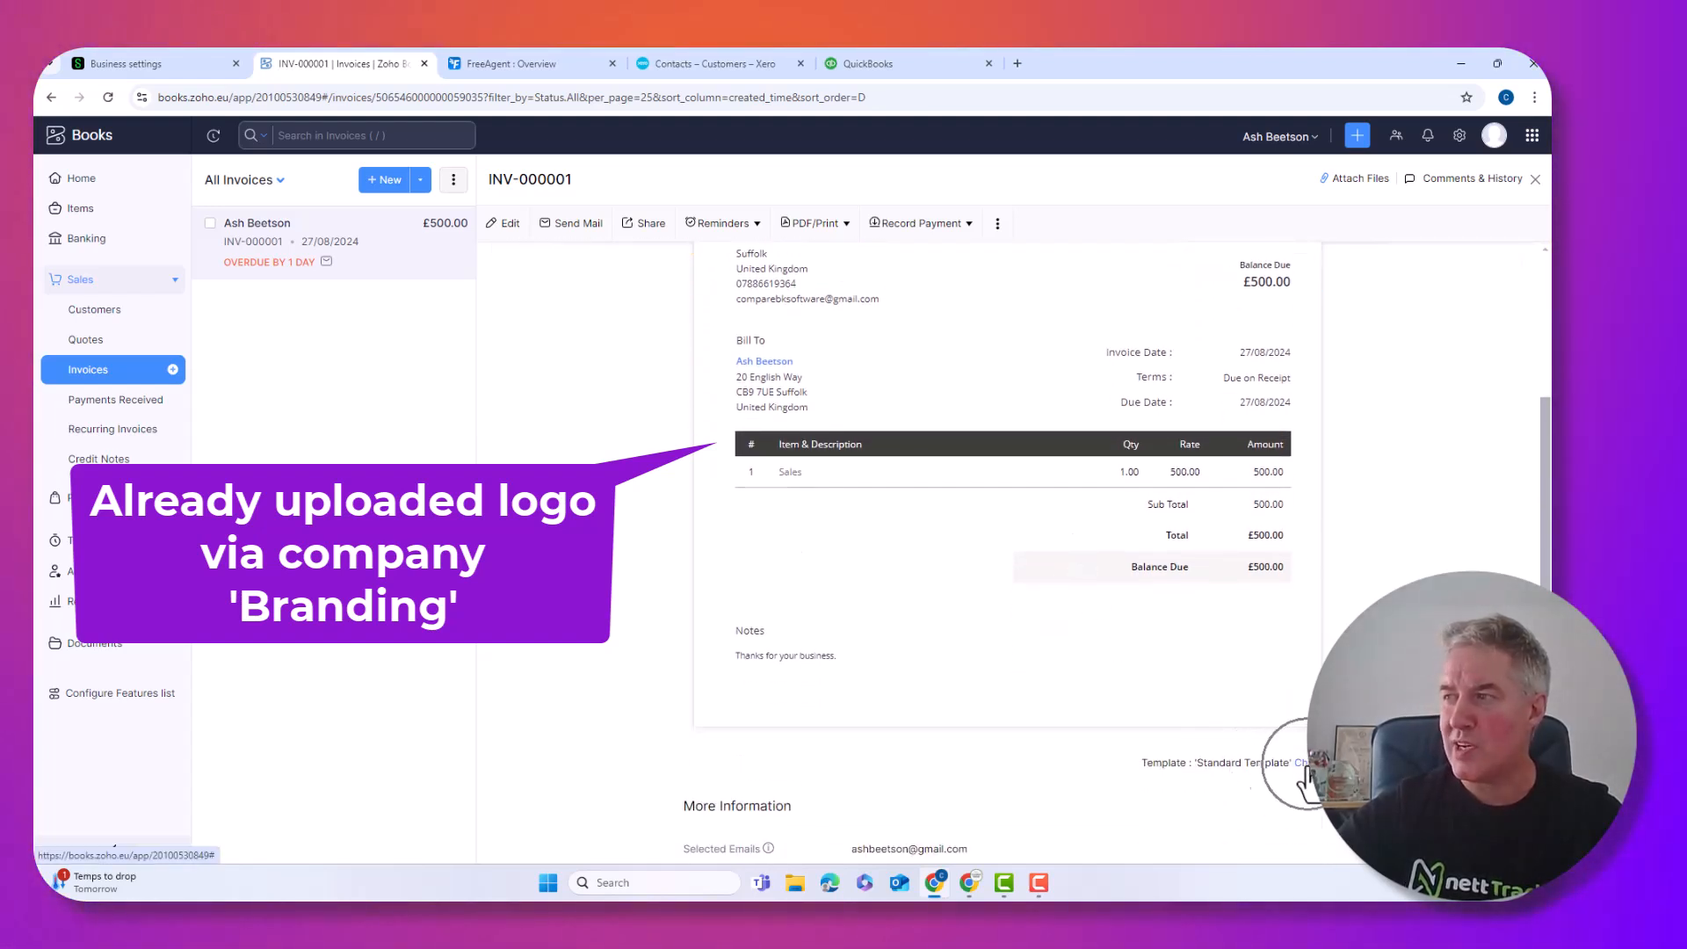
Look at the template choices but keep Standard Template, then scroll through INV-000001 and its journal
click(1302, 762)
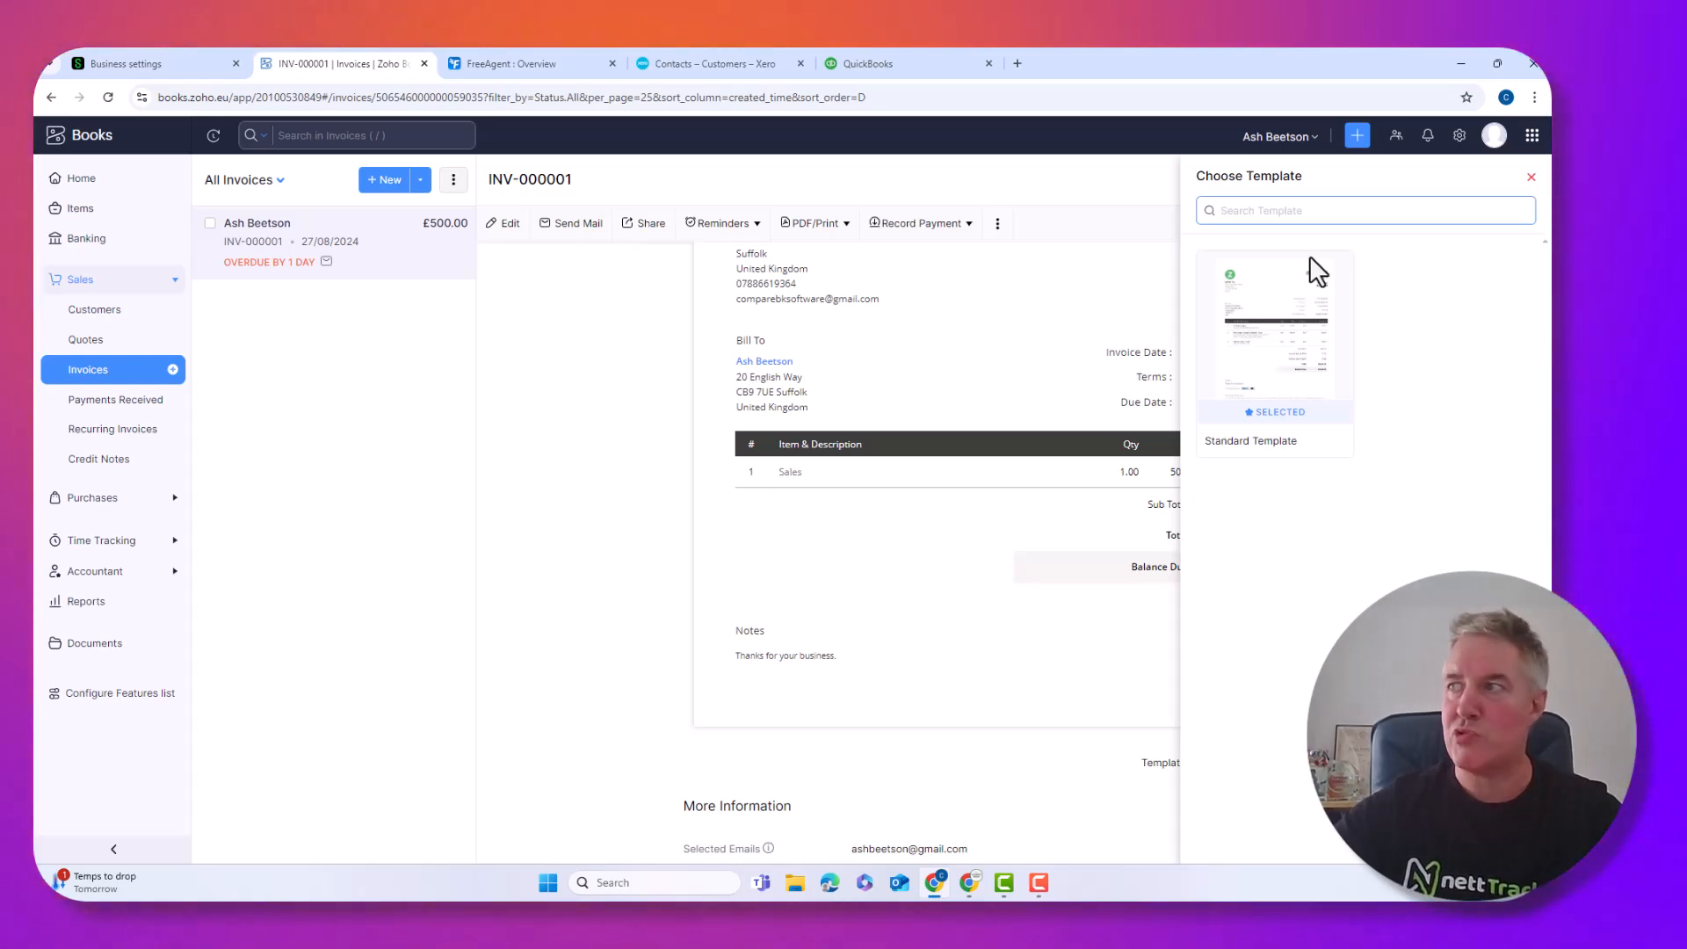
click(1531, 178)
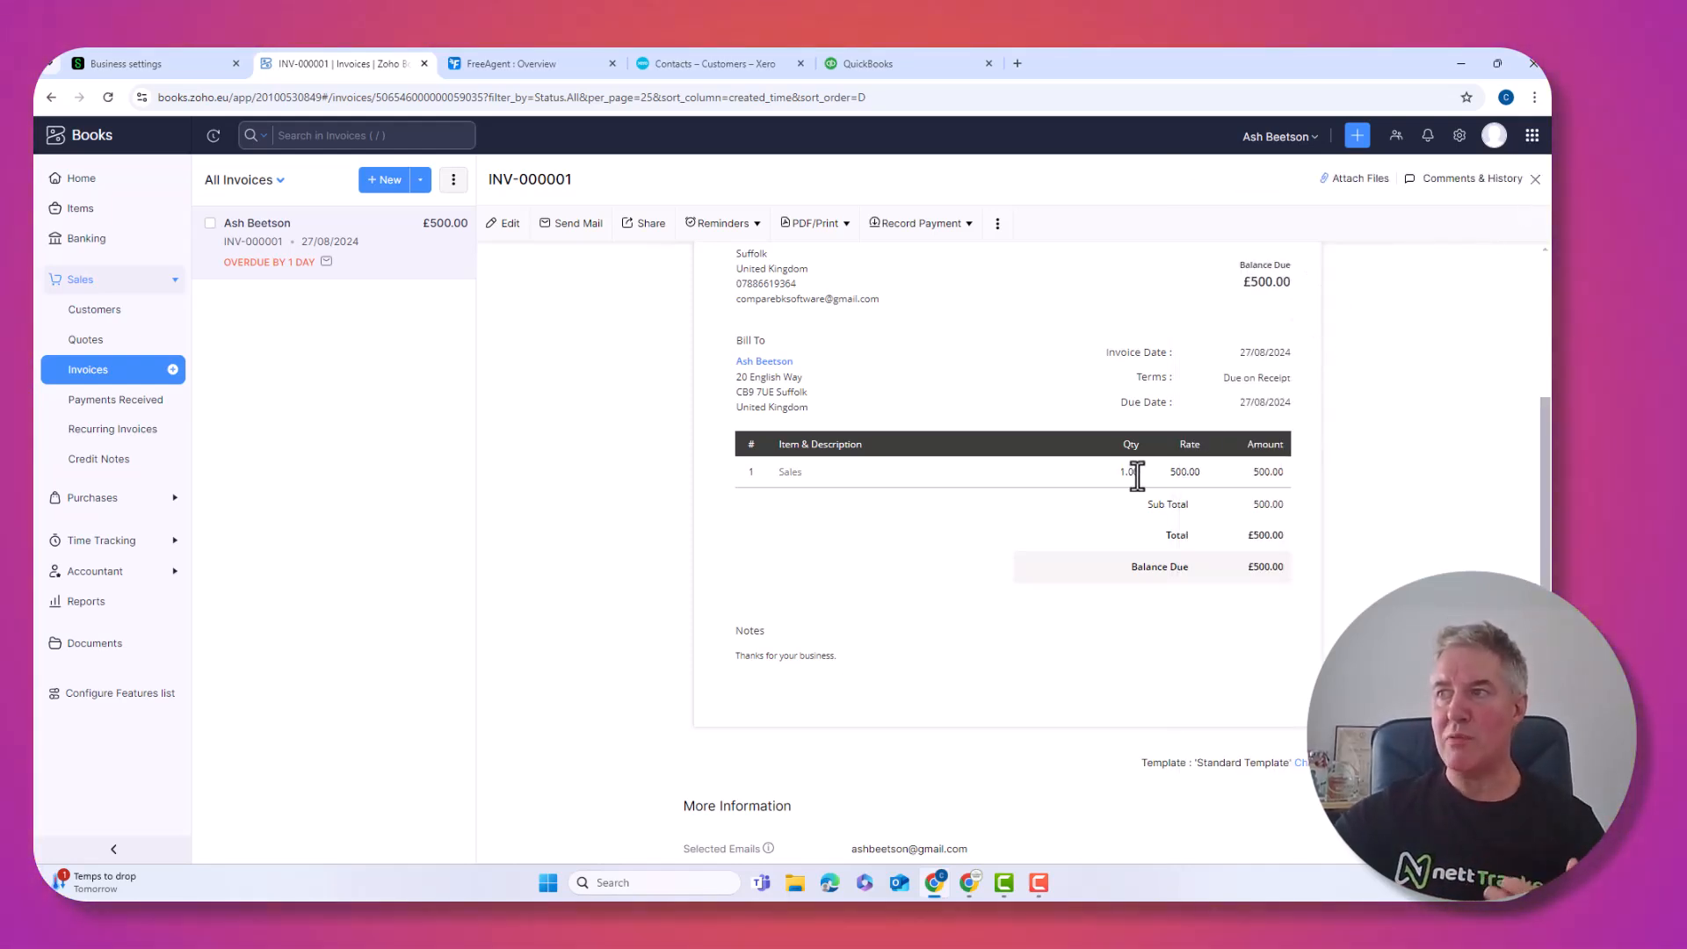
scroll(1137, 466, down, 1)
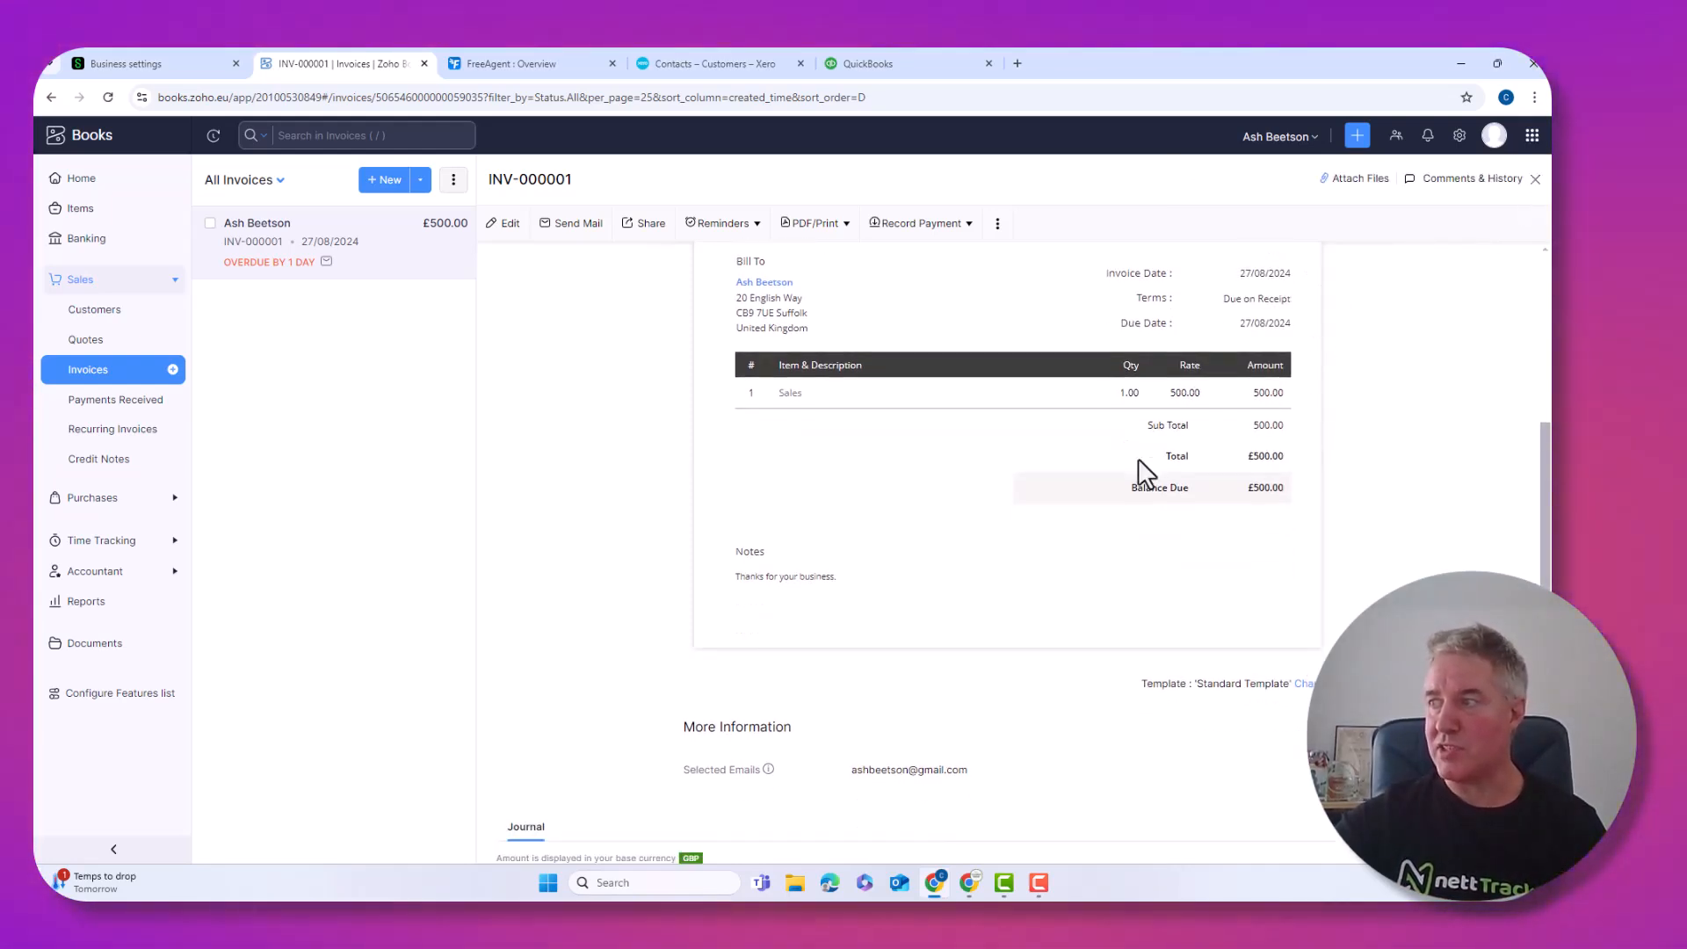
scroll(1142, 475, down, 1)
scroll(1145, 466, down, 2)
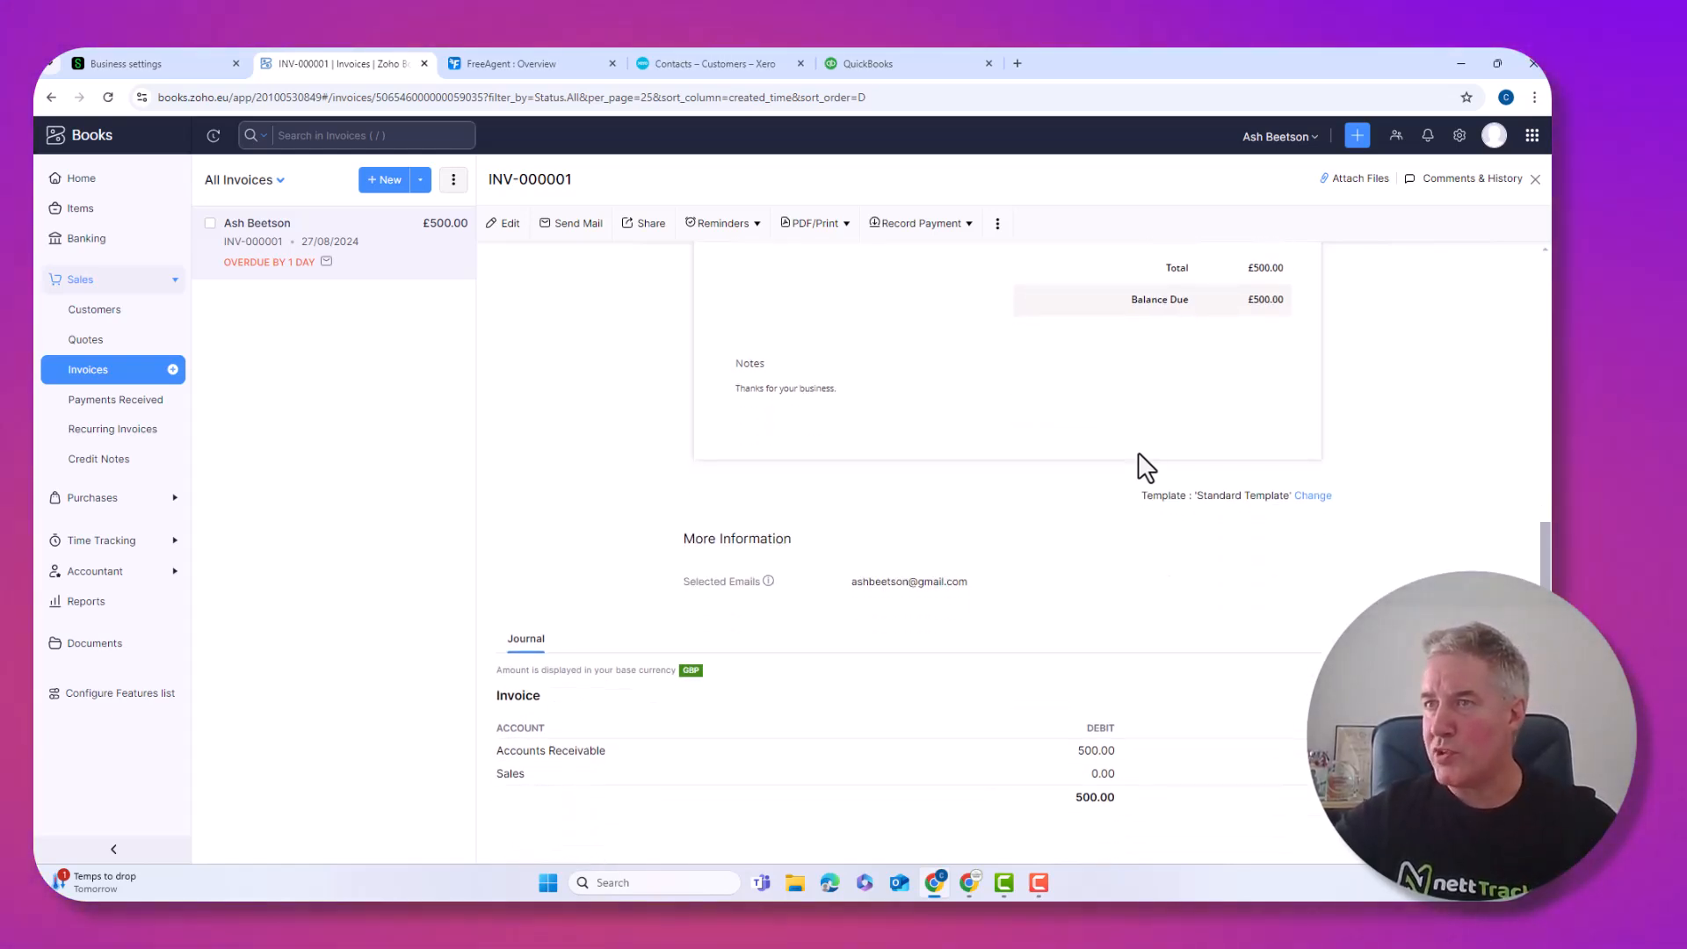
scroll(1143, 465, up, 6)
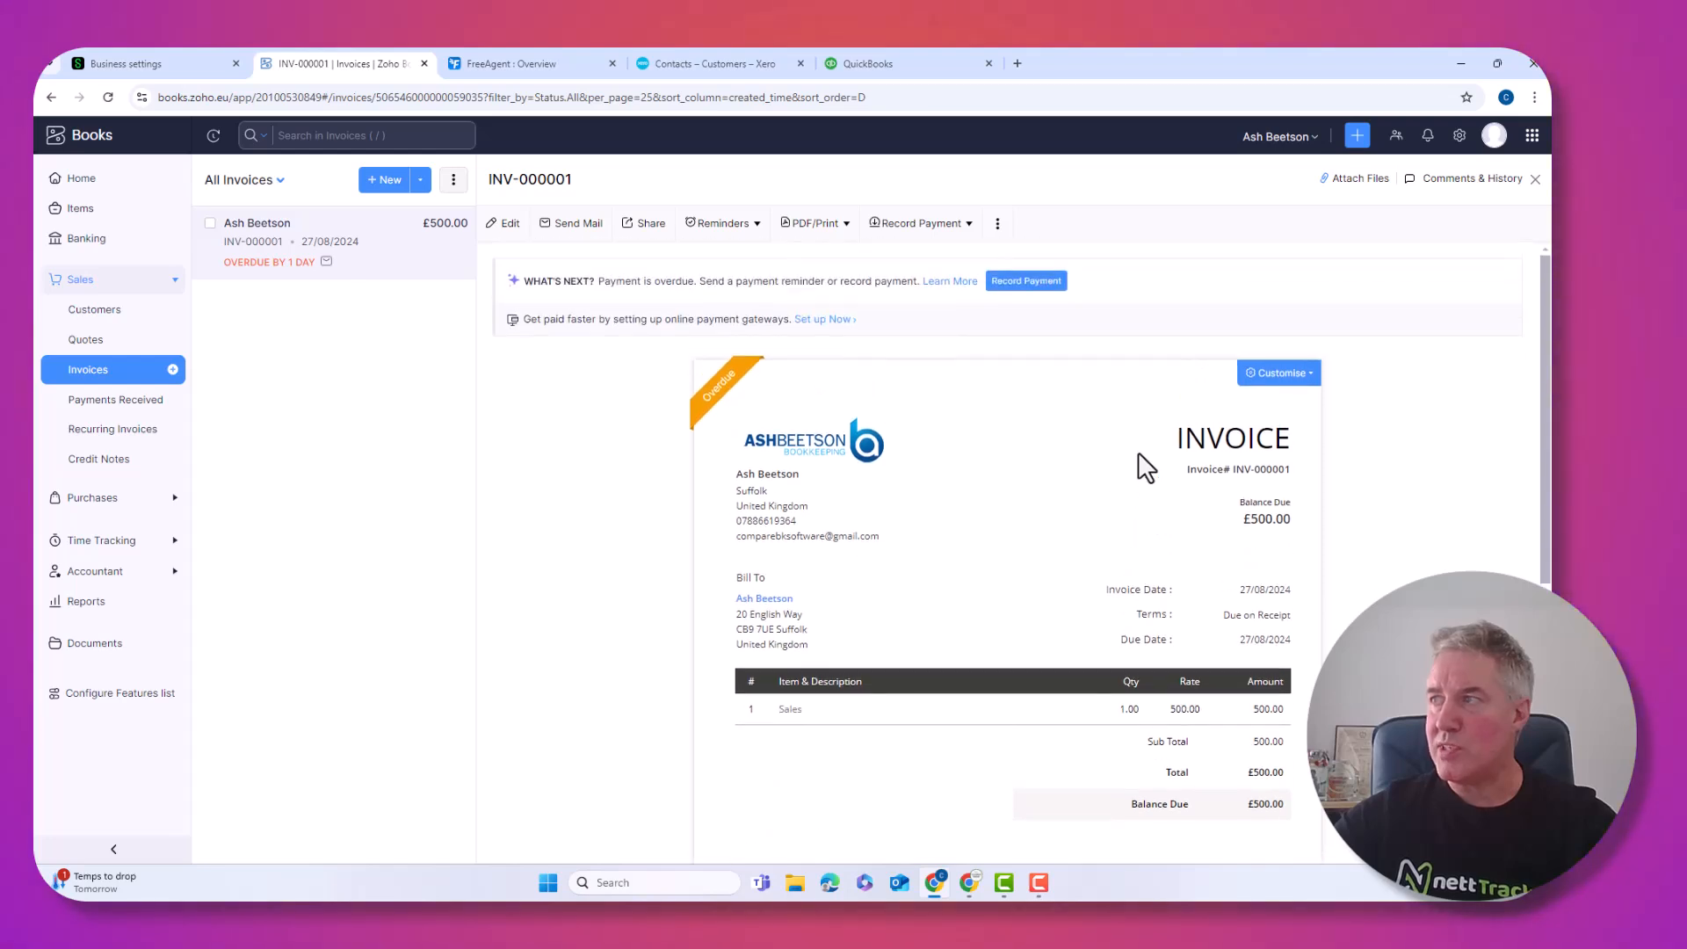
Go to Zoho Books' All Settings using the gear icon
click(1459, 137)
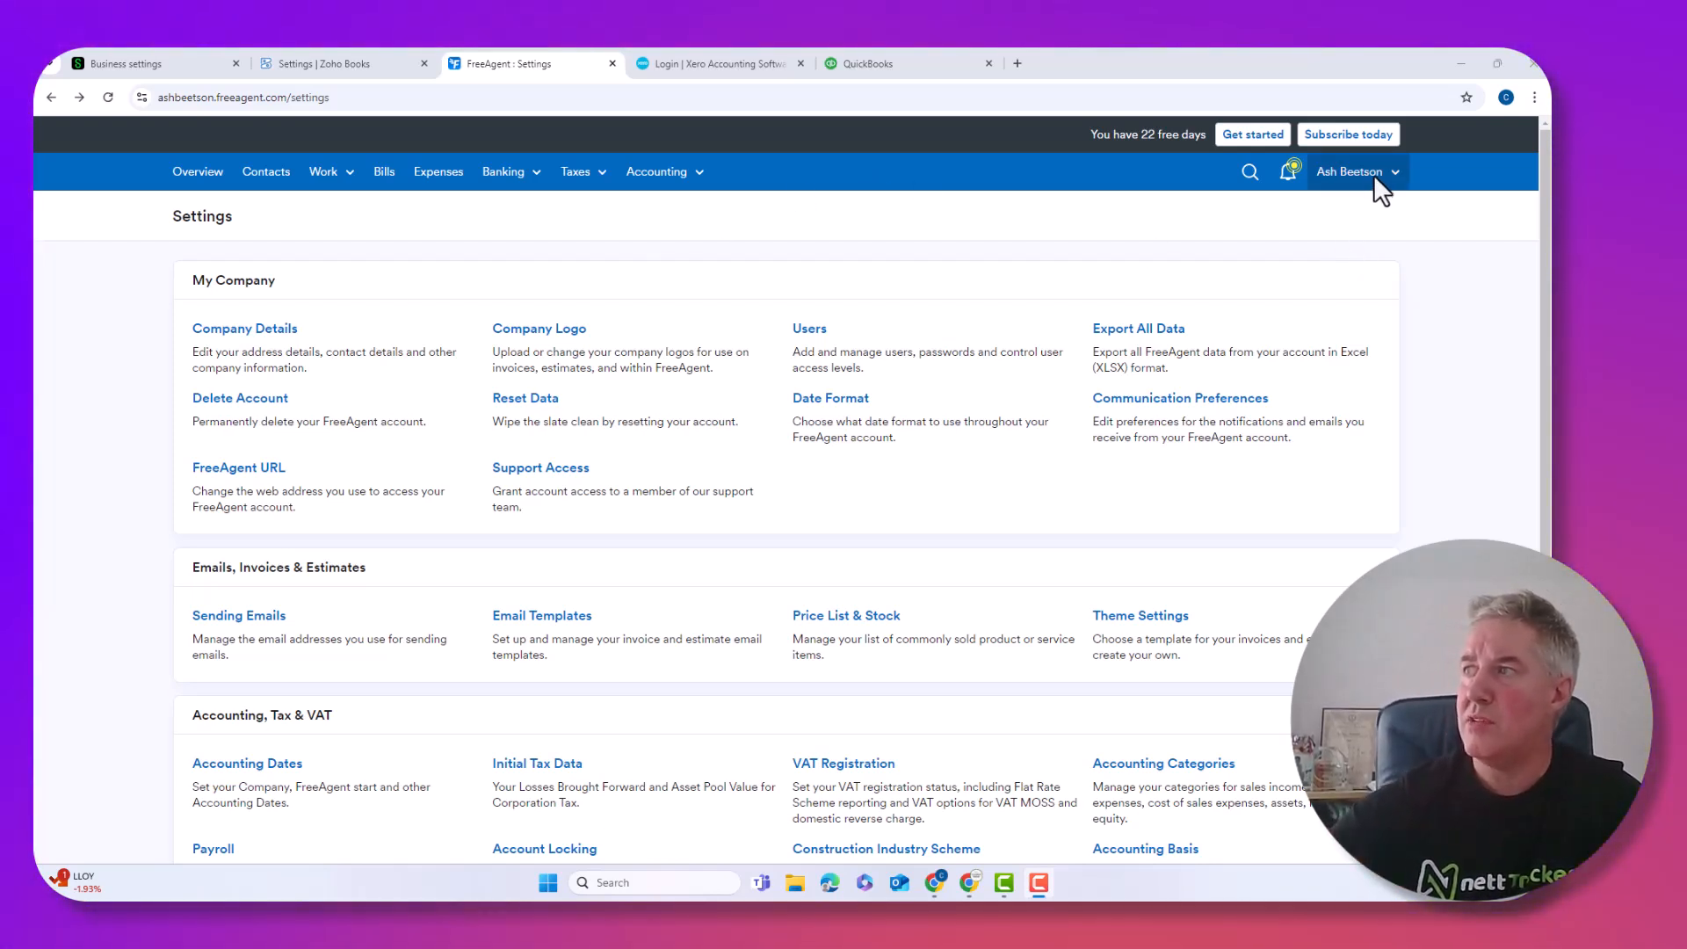
Go to FreeAgent's account settings and open Theme Settings, where Horizon is current
click(1373, 173)
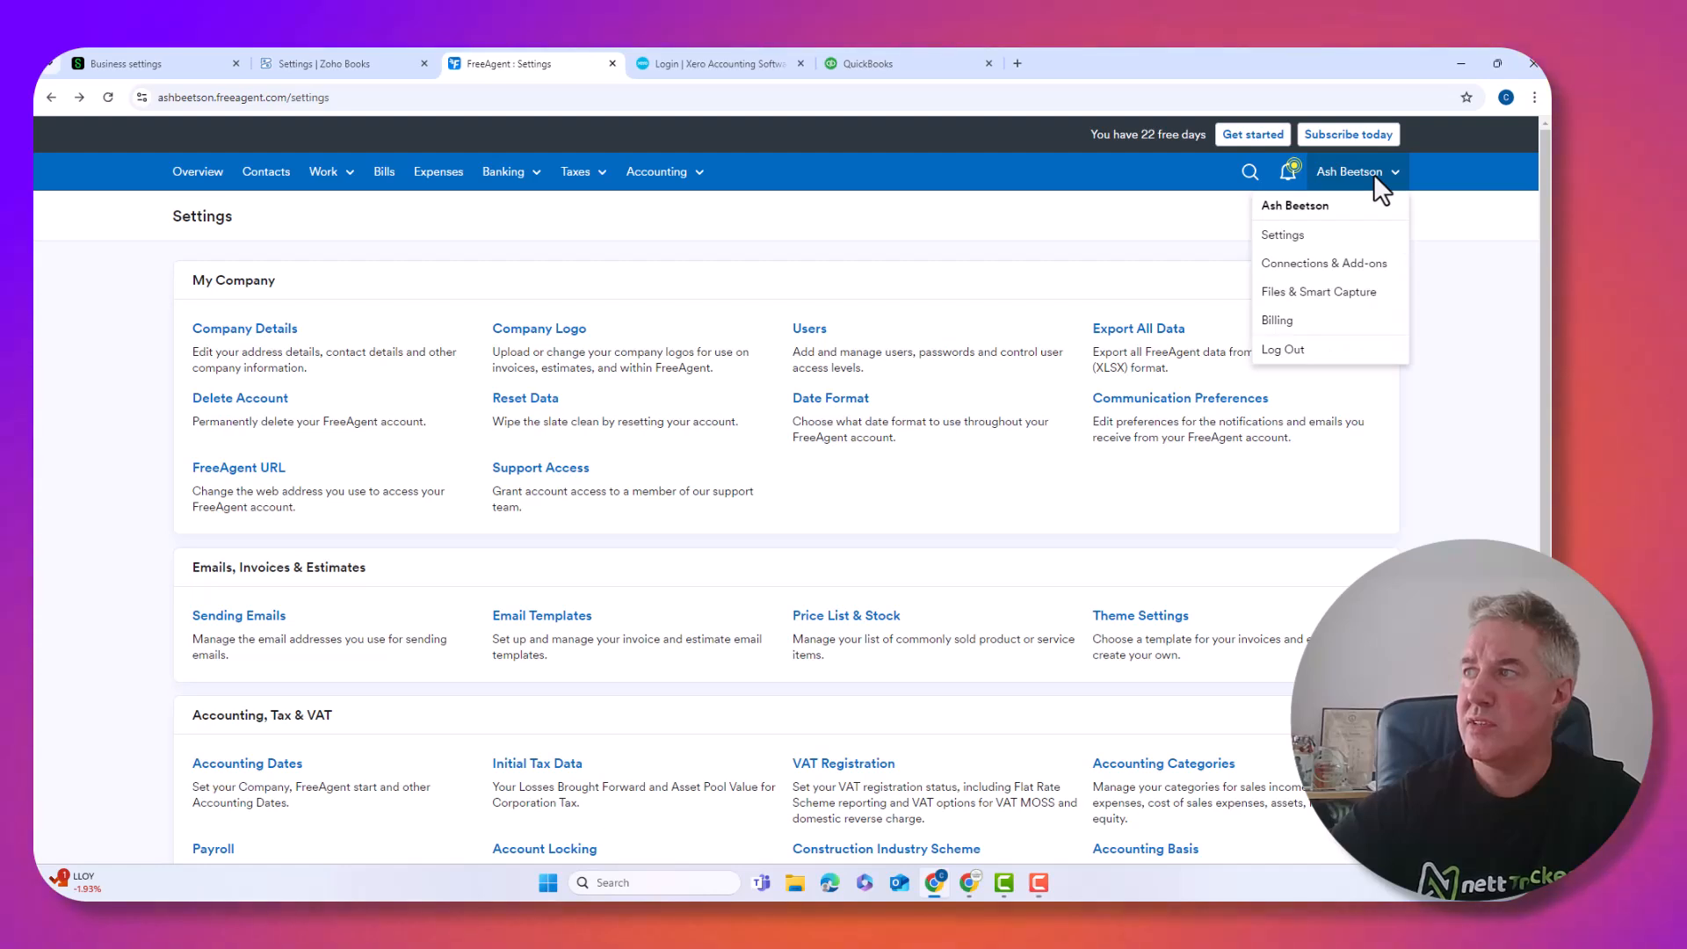
click(1292, 246)
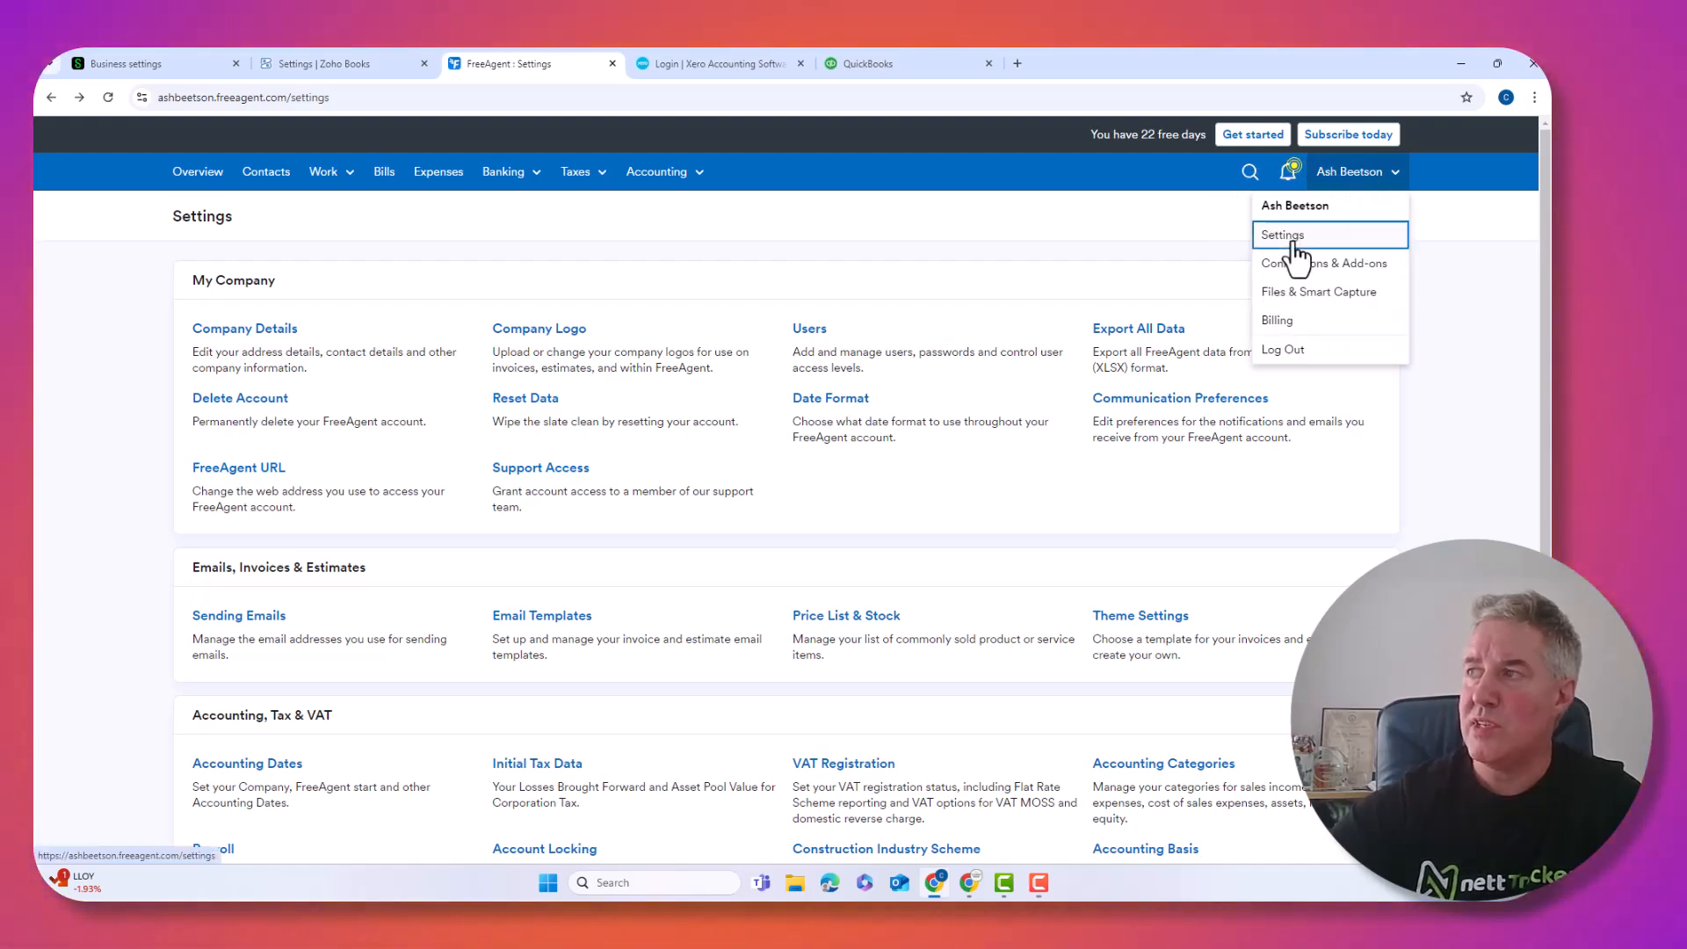
click(545, 331)
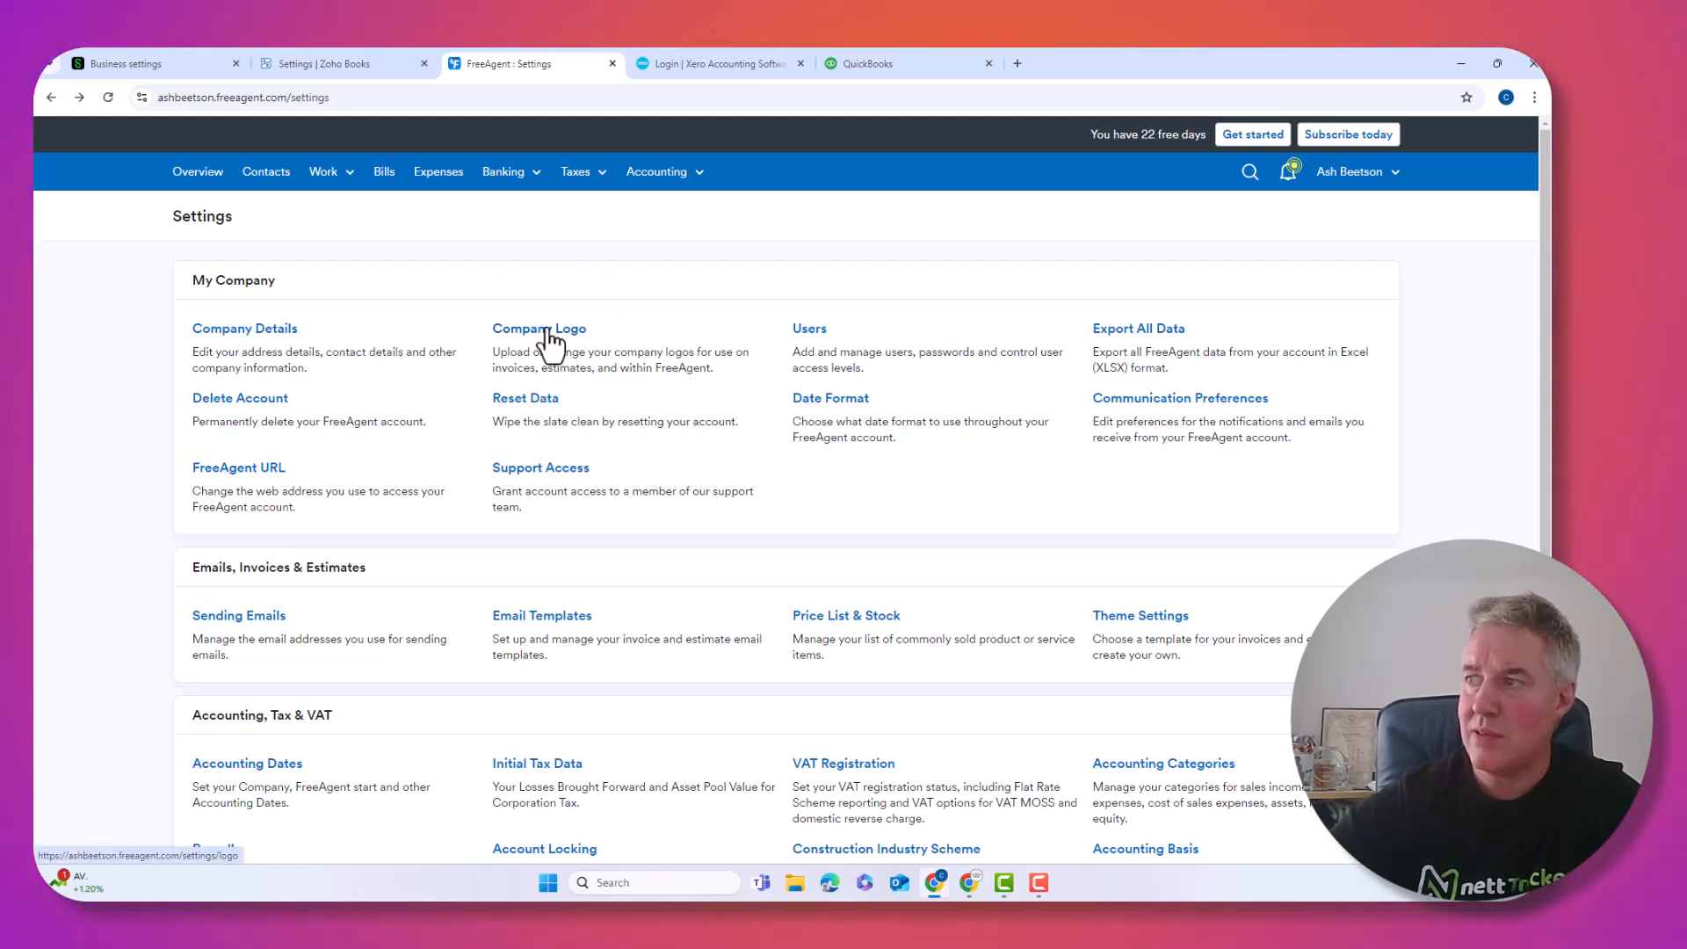
click(1158, 619)
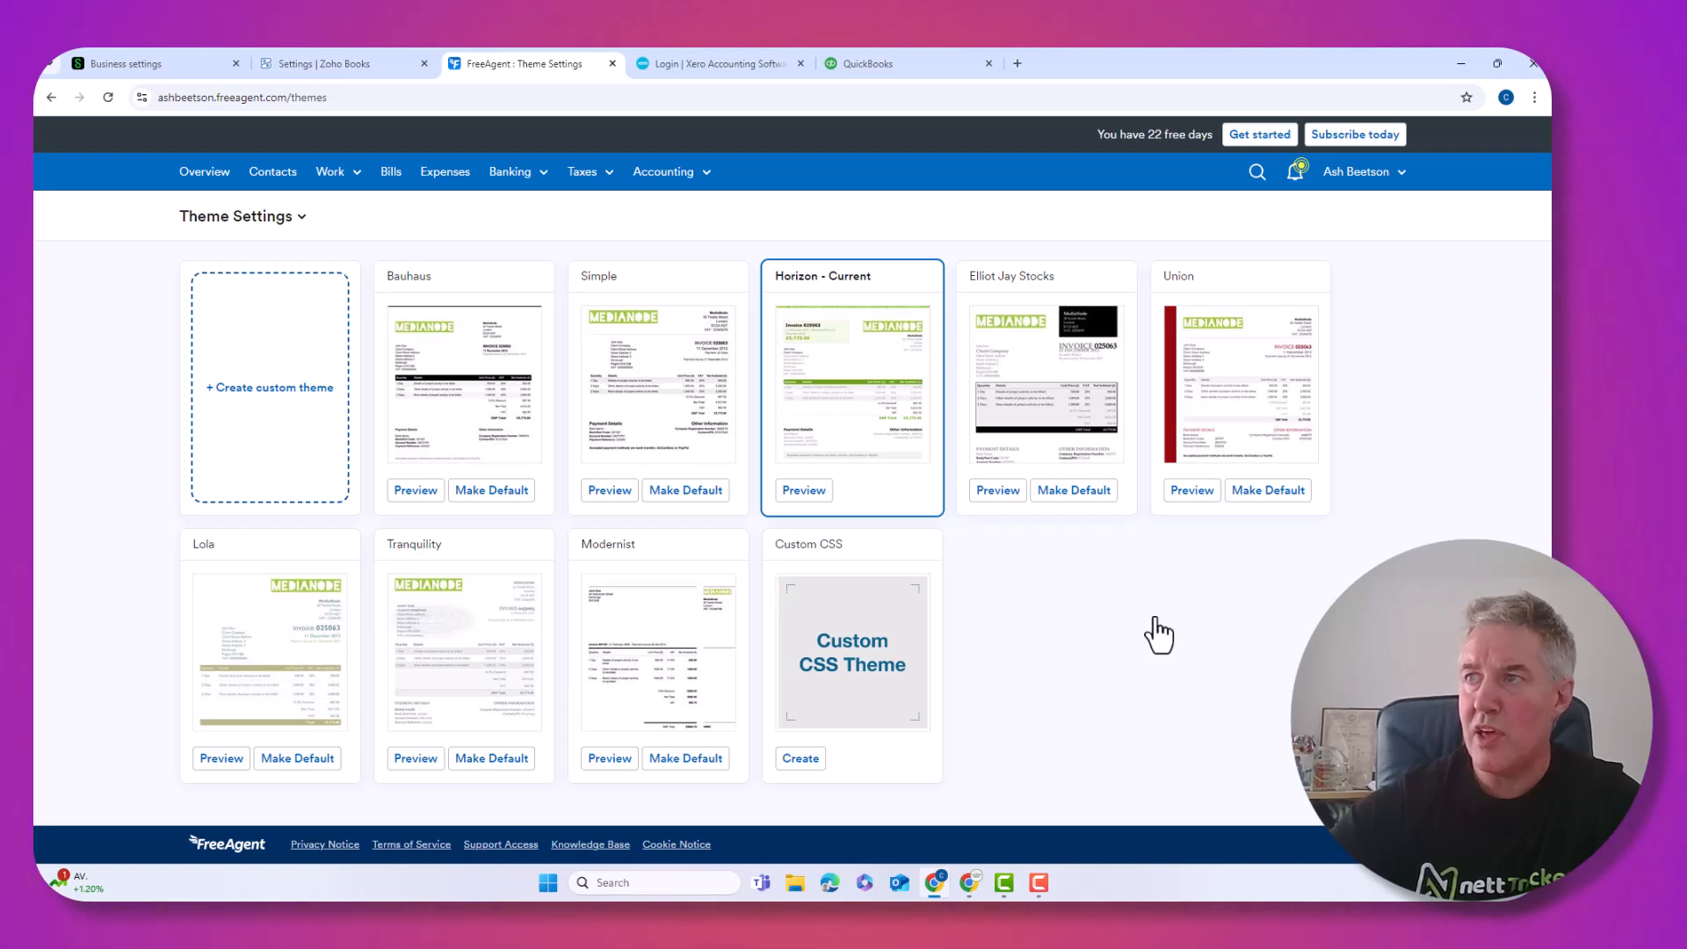
Start a custom theme with Light dividers table style and Large logo size
click(271, 400)
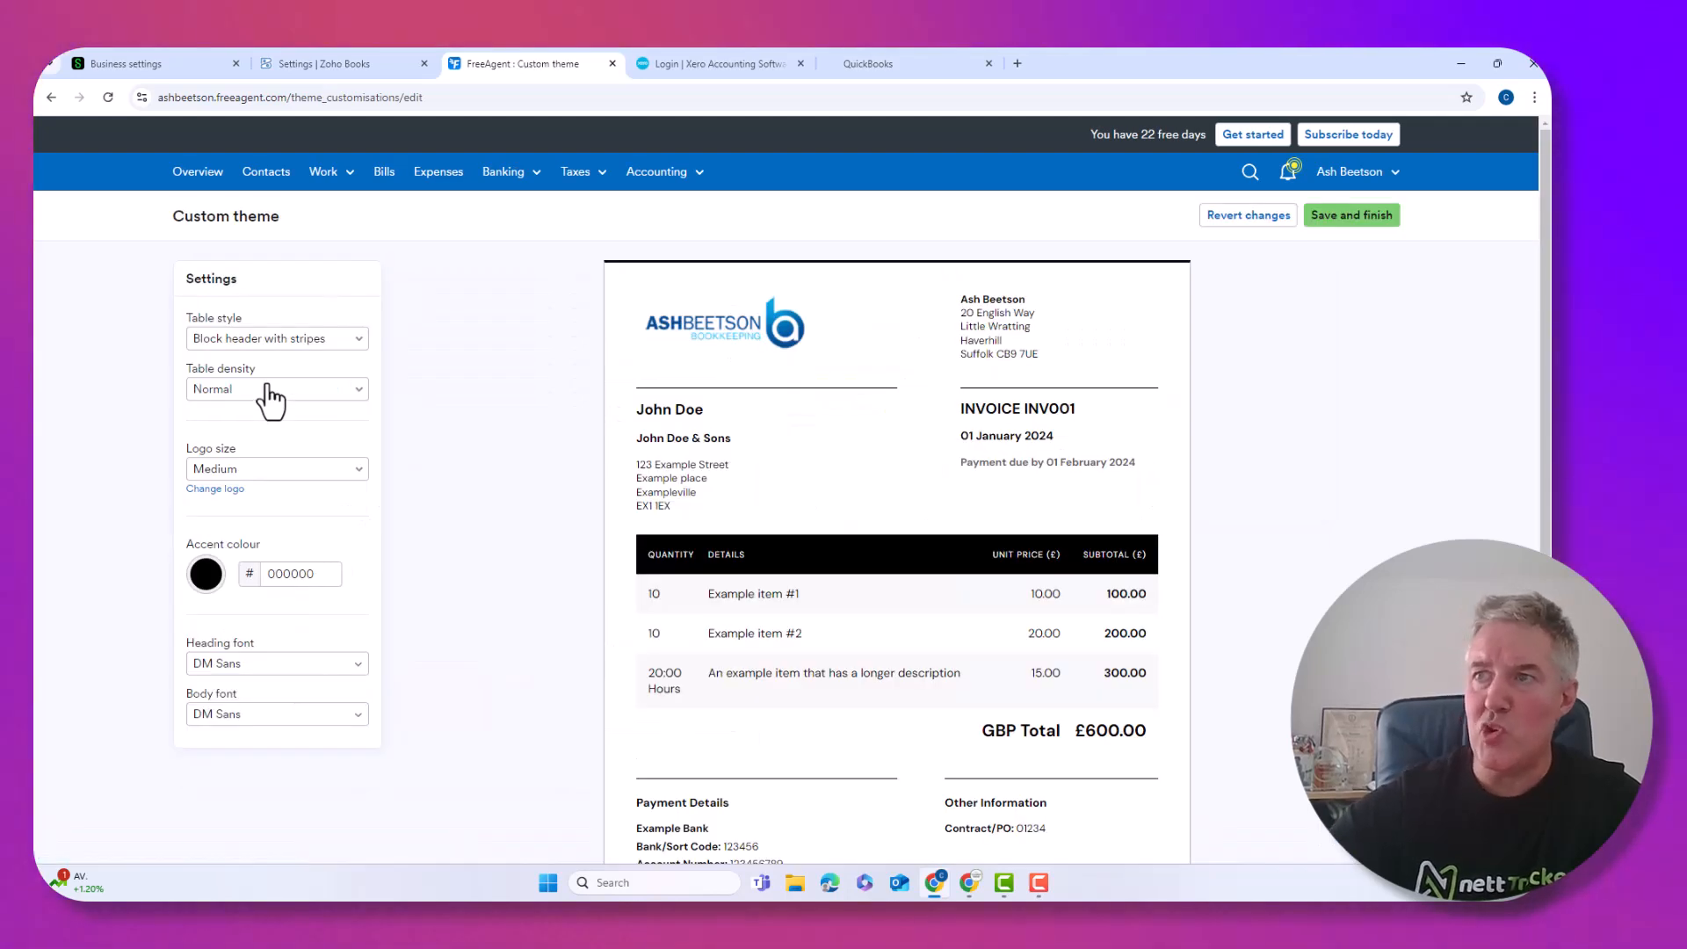
click(265, 338)
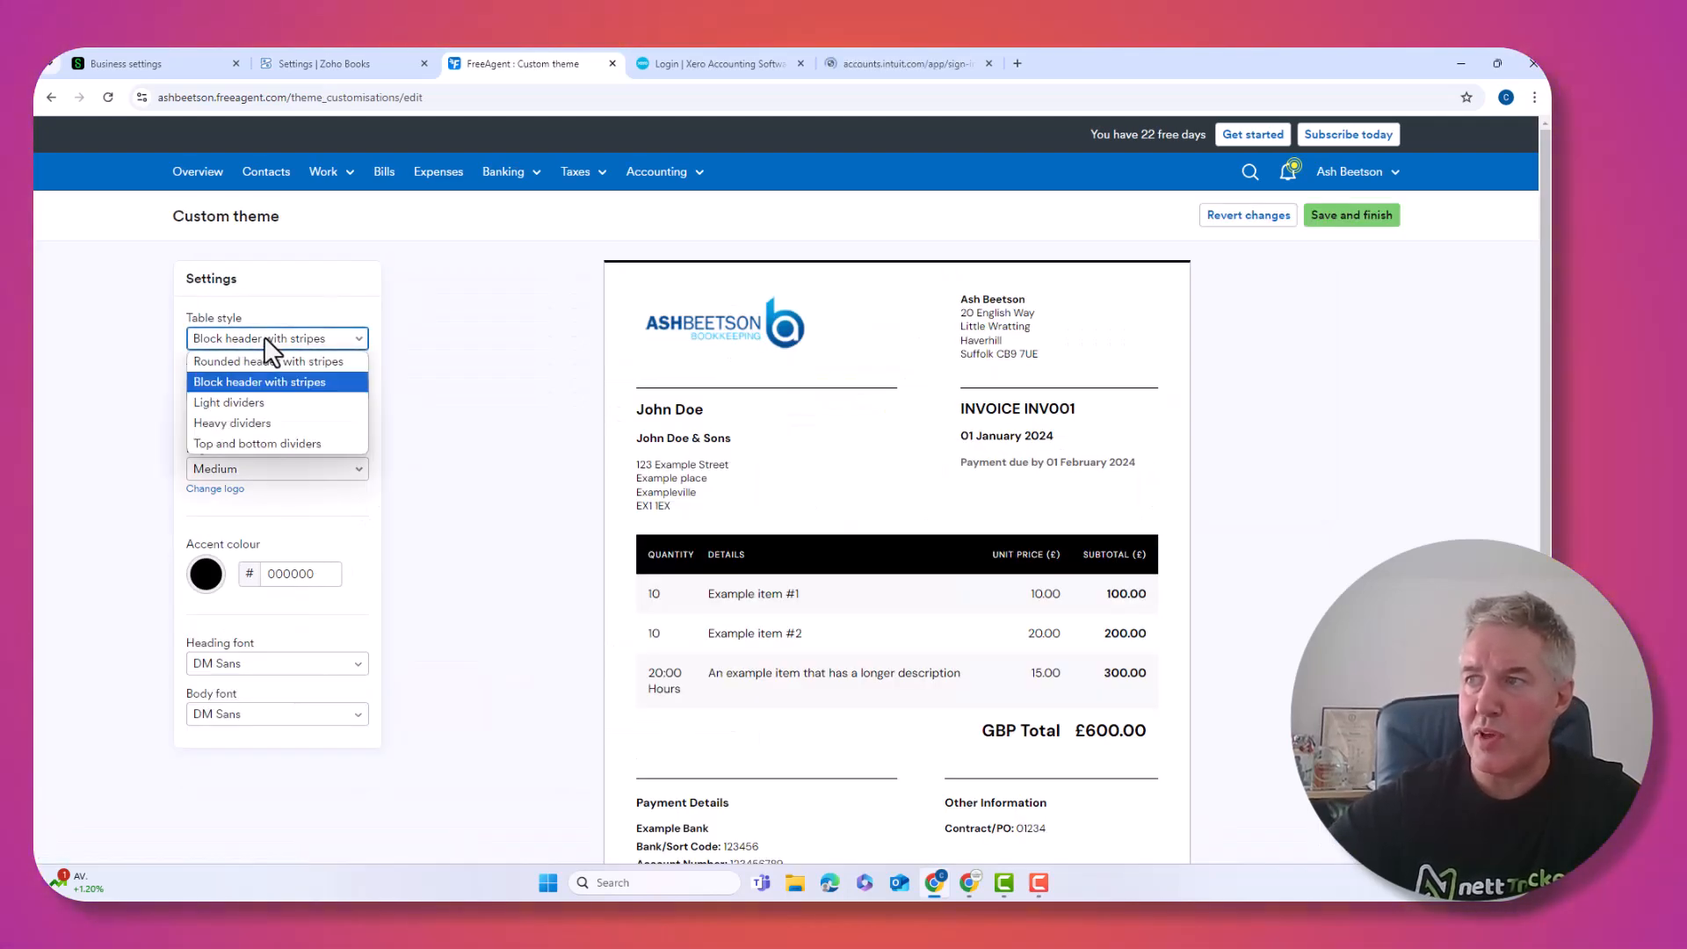
click(233, 407)
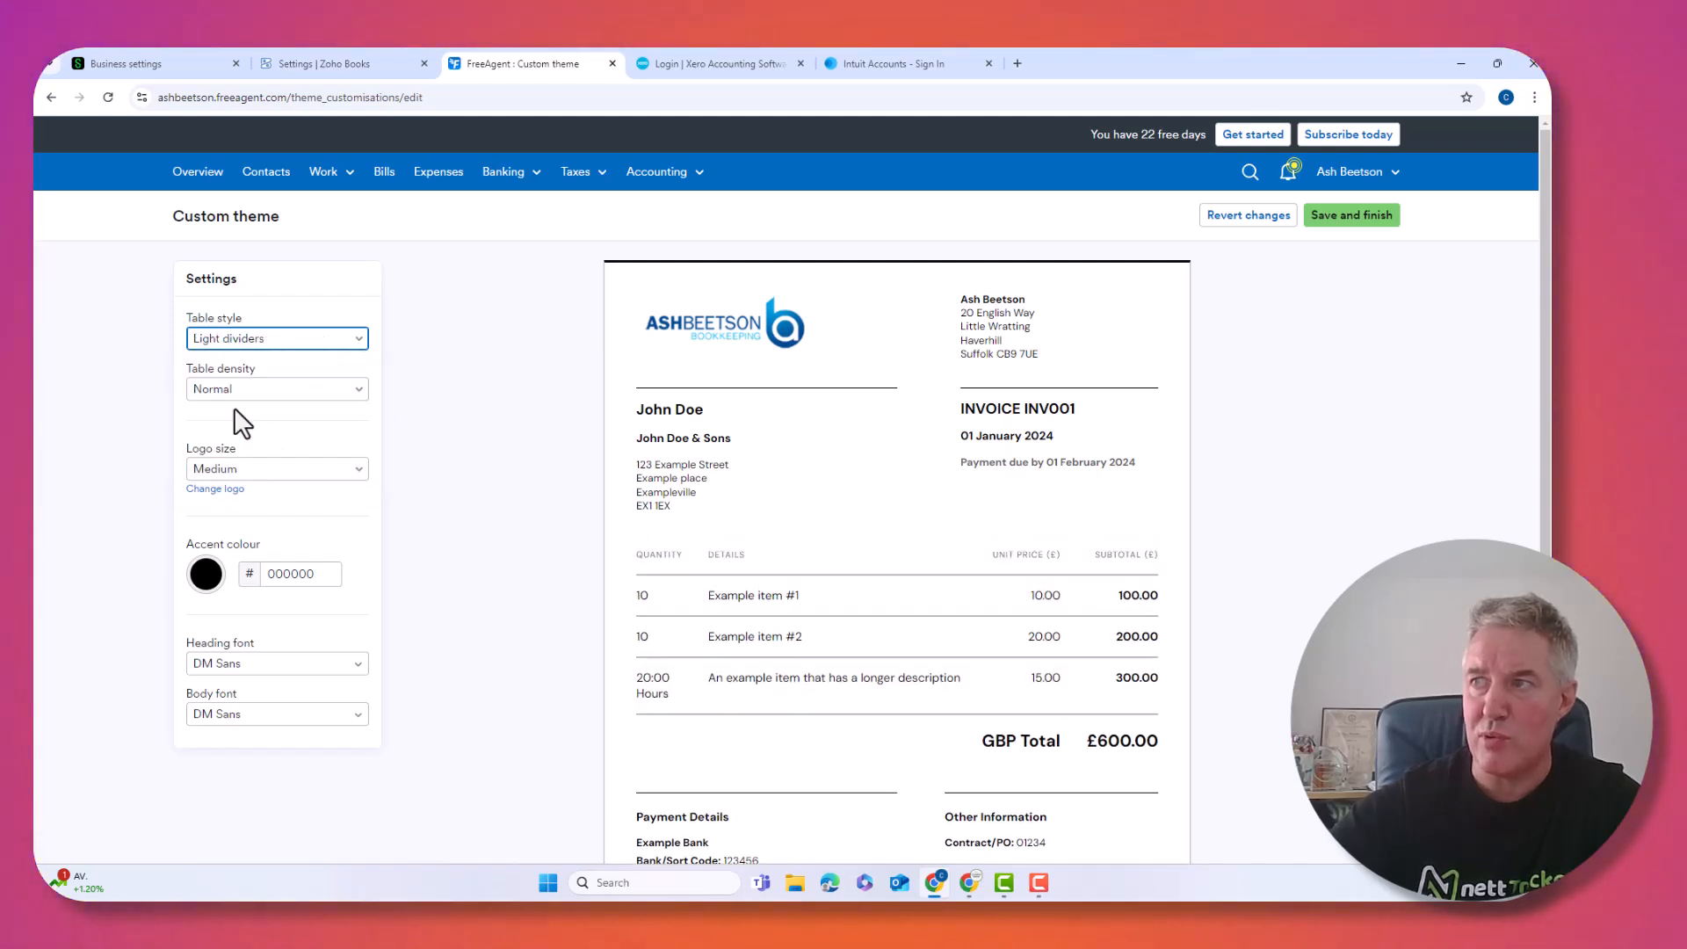
click(226, 469)
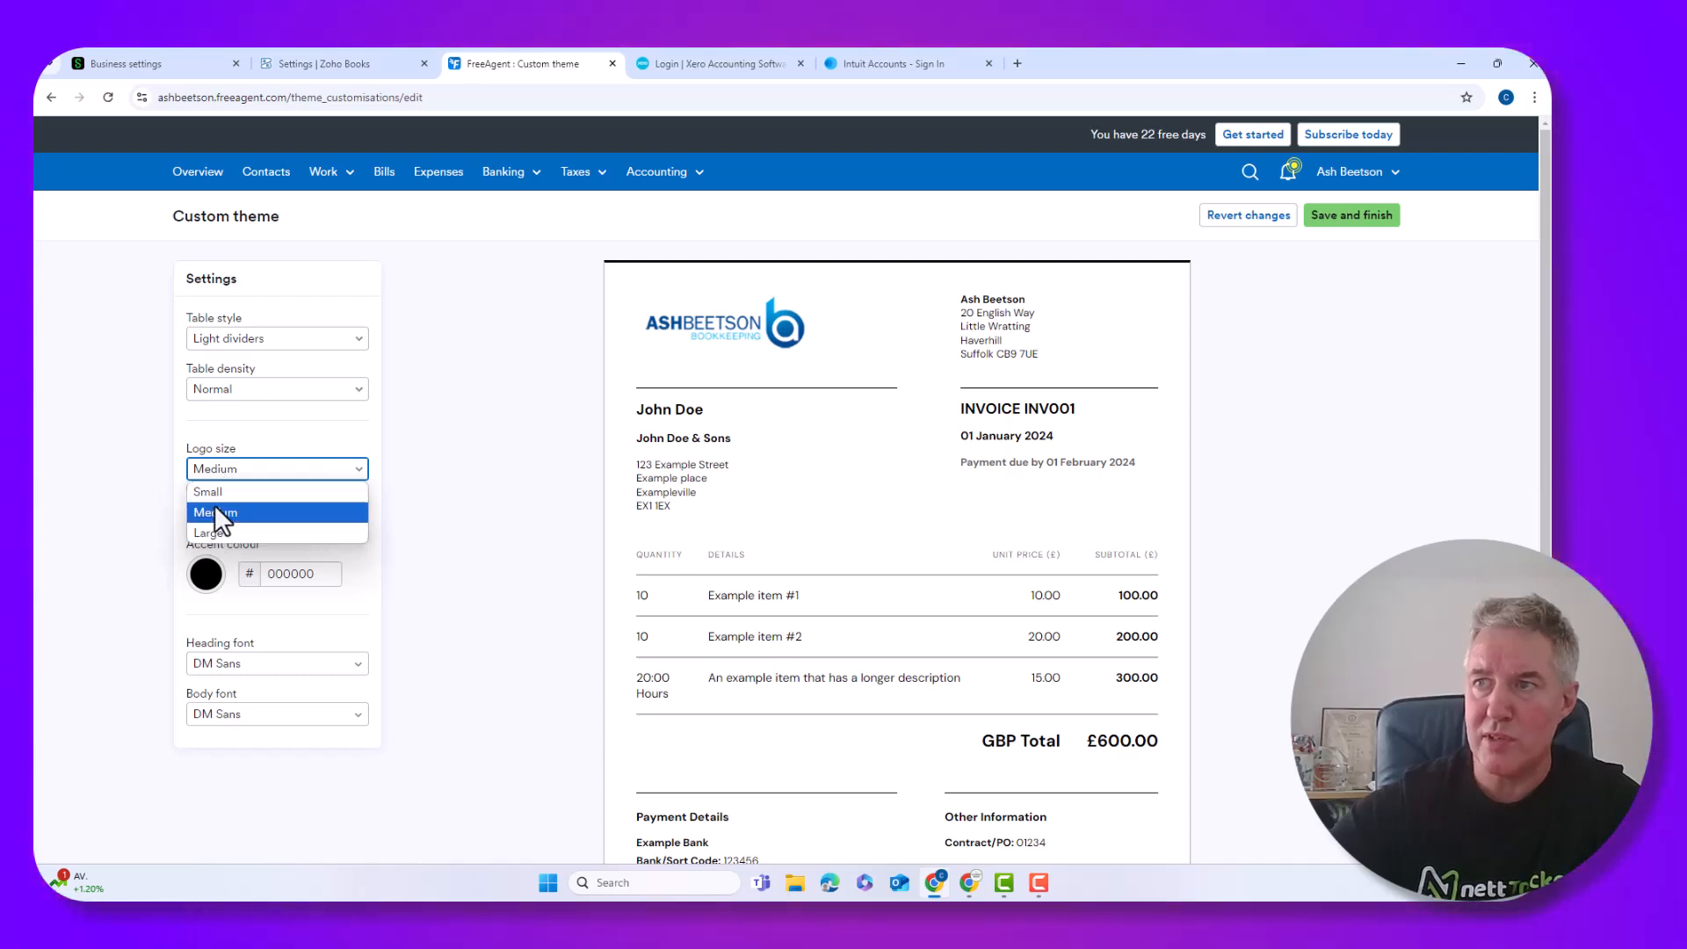
click(214, 533)
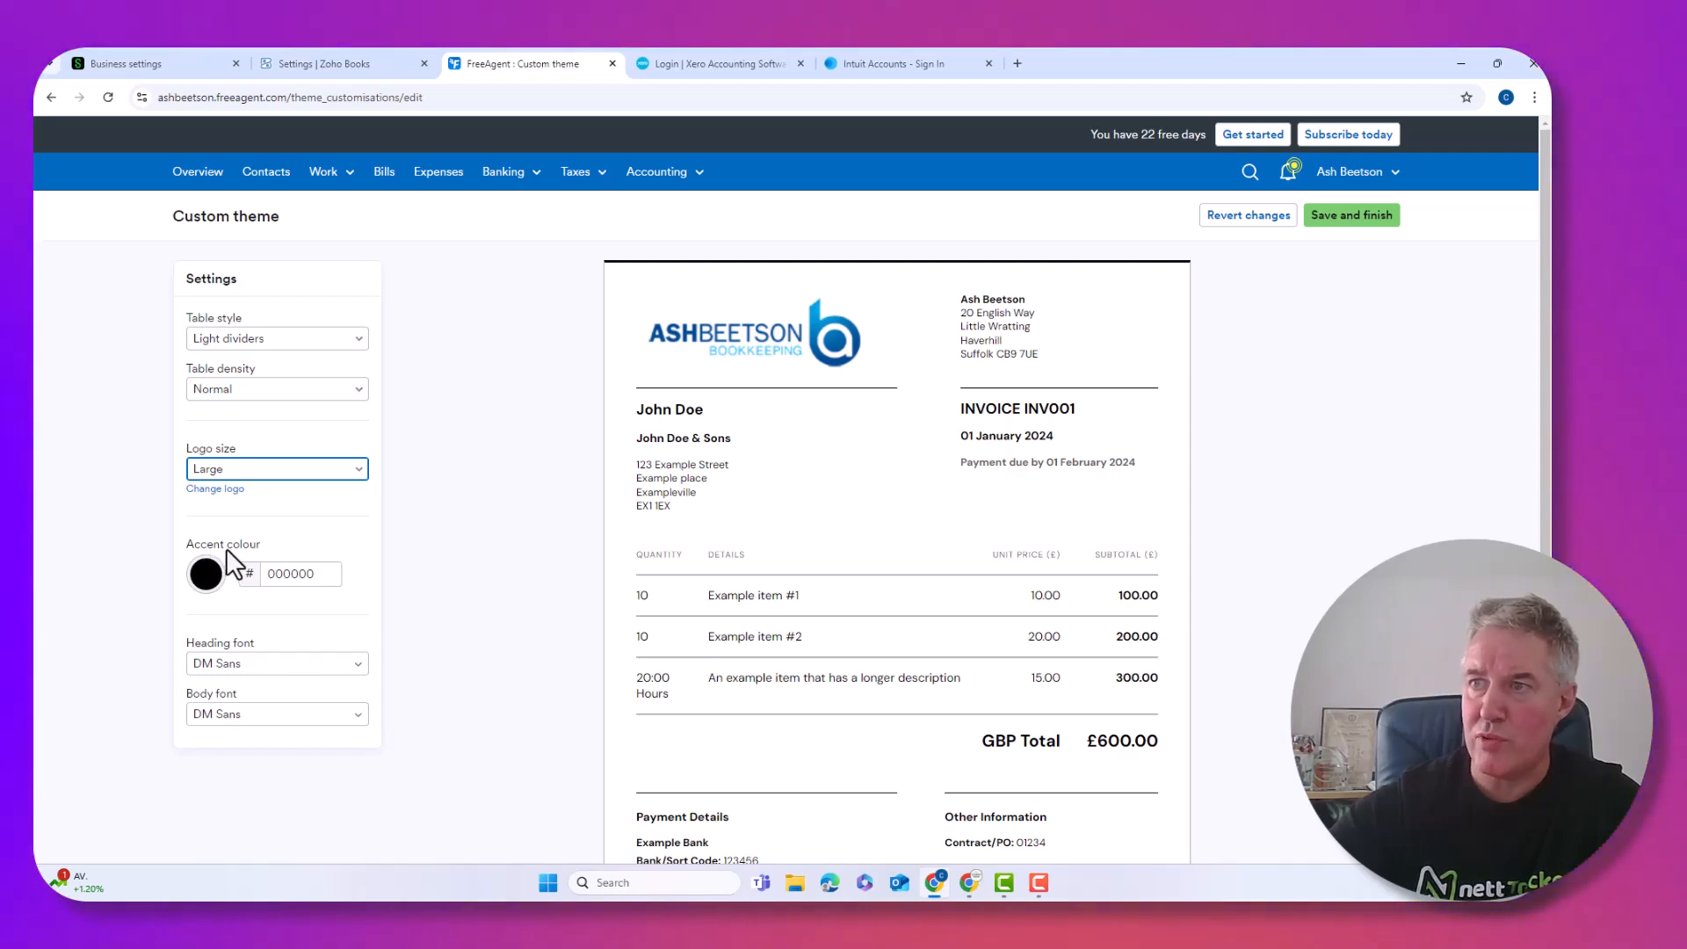
Set both heading and body fonts to Source Sans Pro and save the custom theme
click(265, 661)
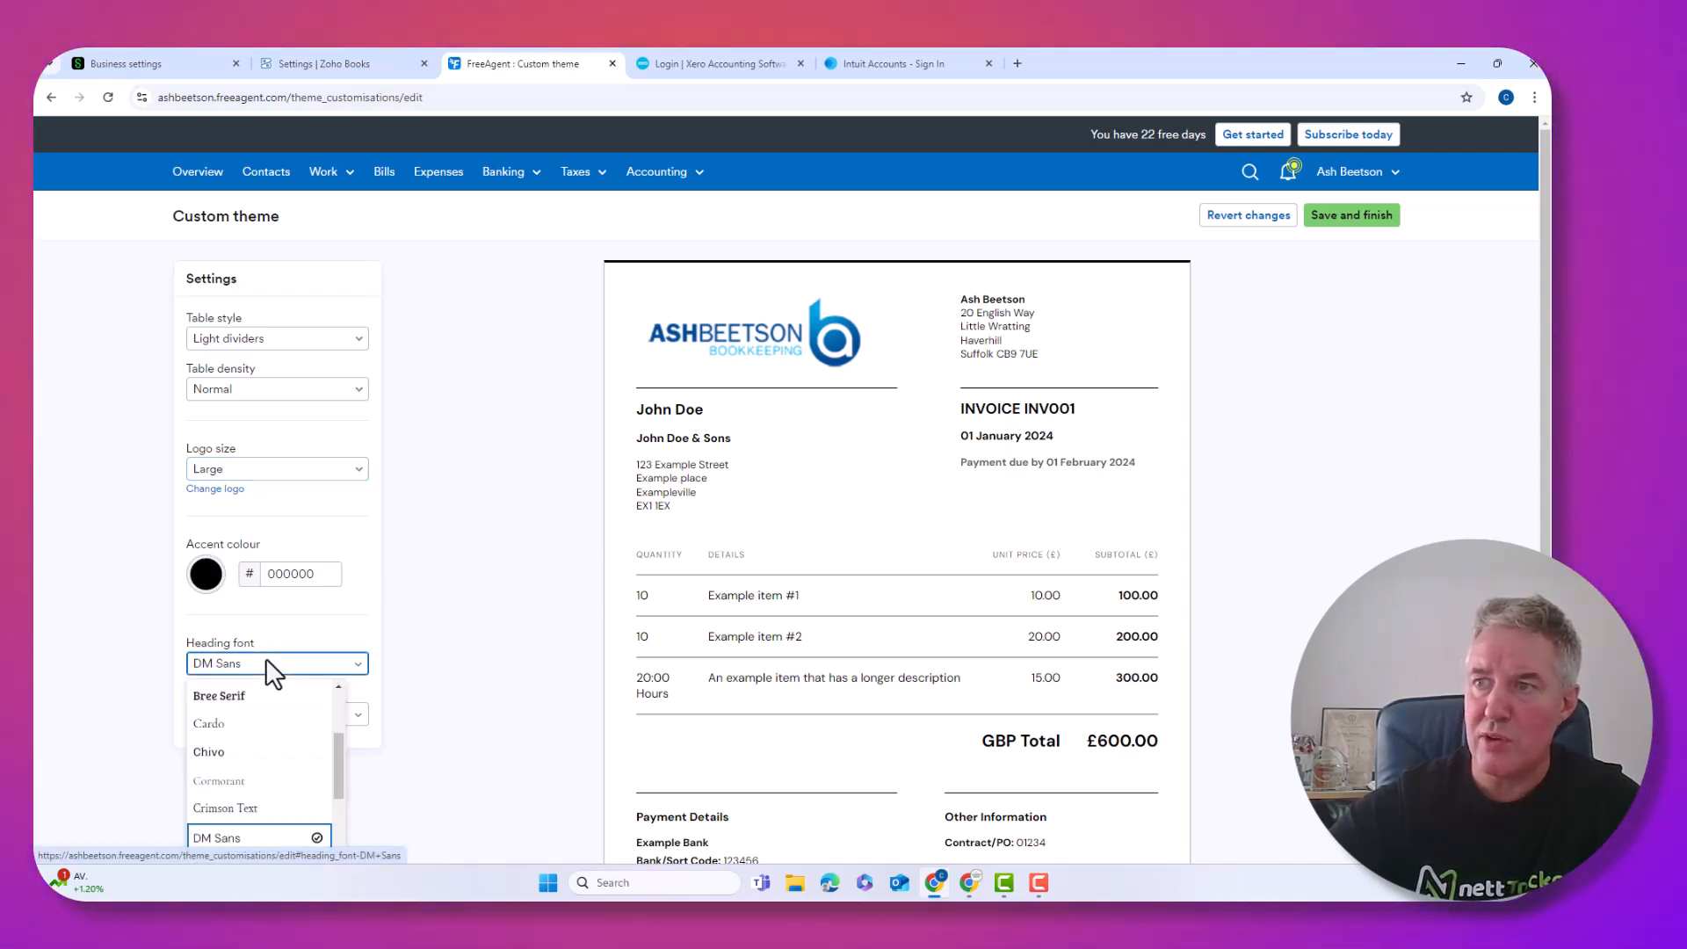
scroll(265, 720, down, 6)
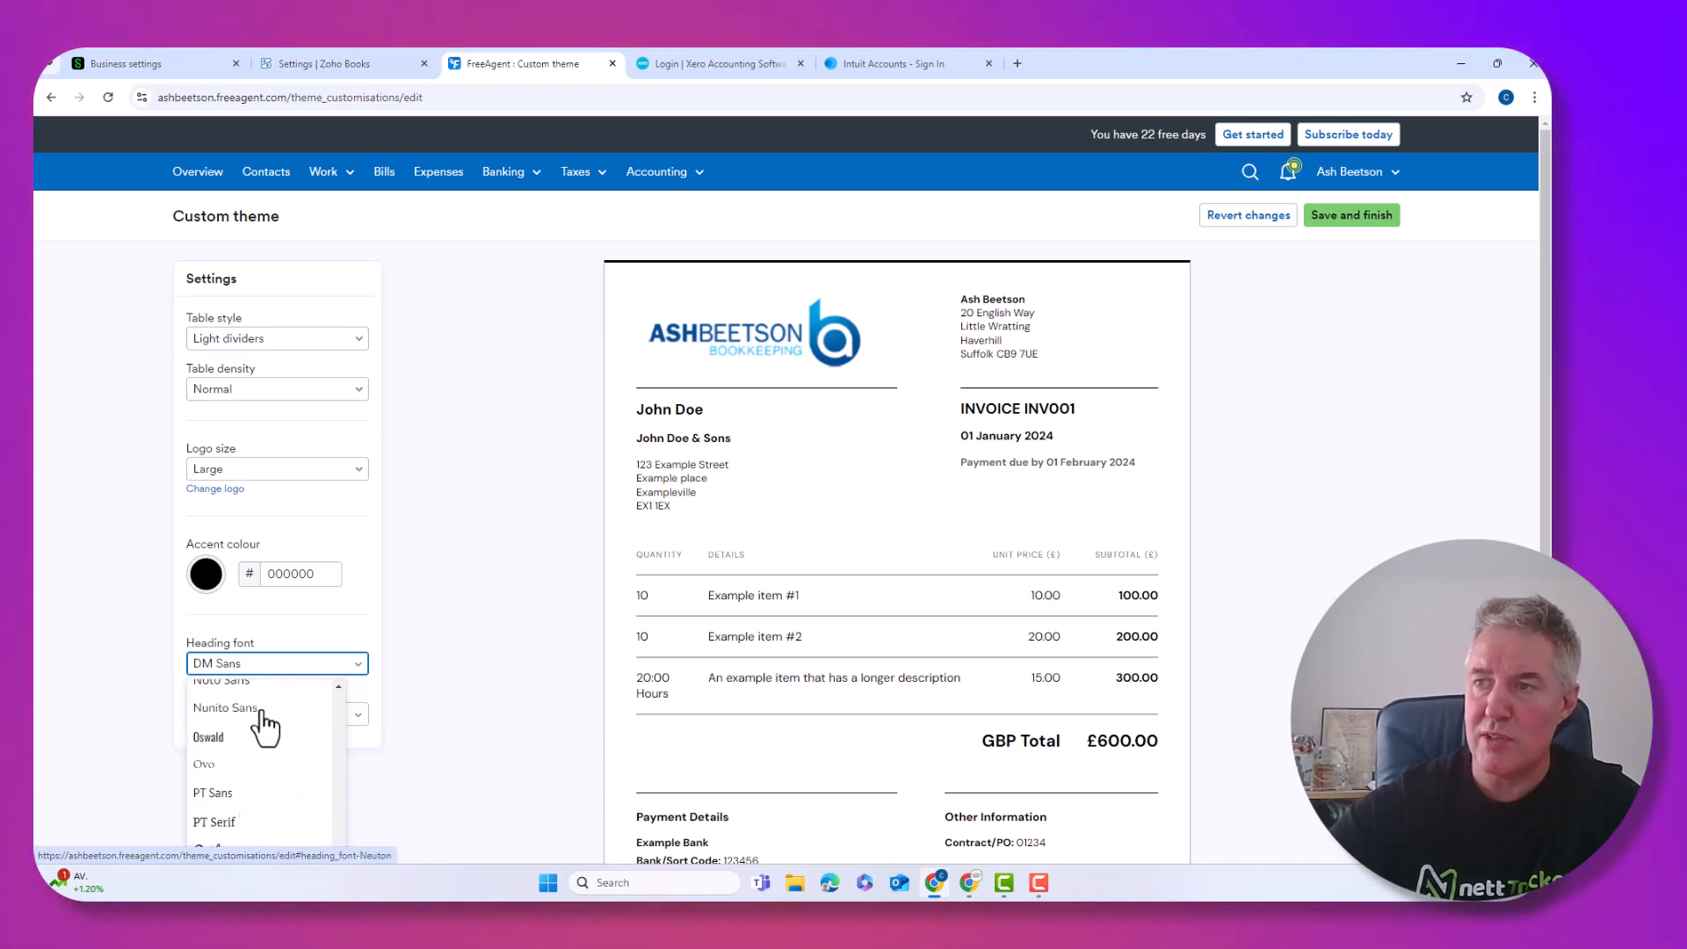
scroll(271, 731, down, 1)
click(226, 810)
click(253, 713)
scroll(268, 746, down, 8)
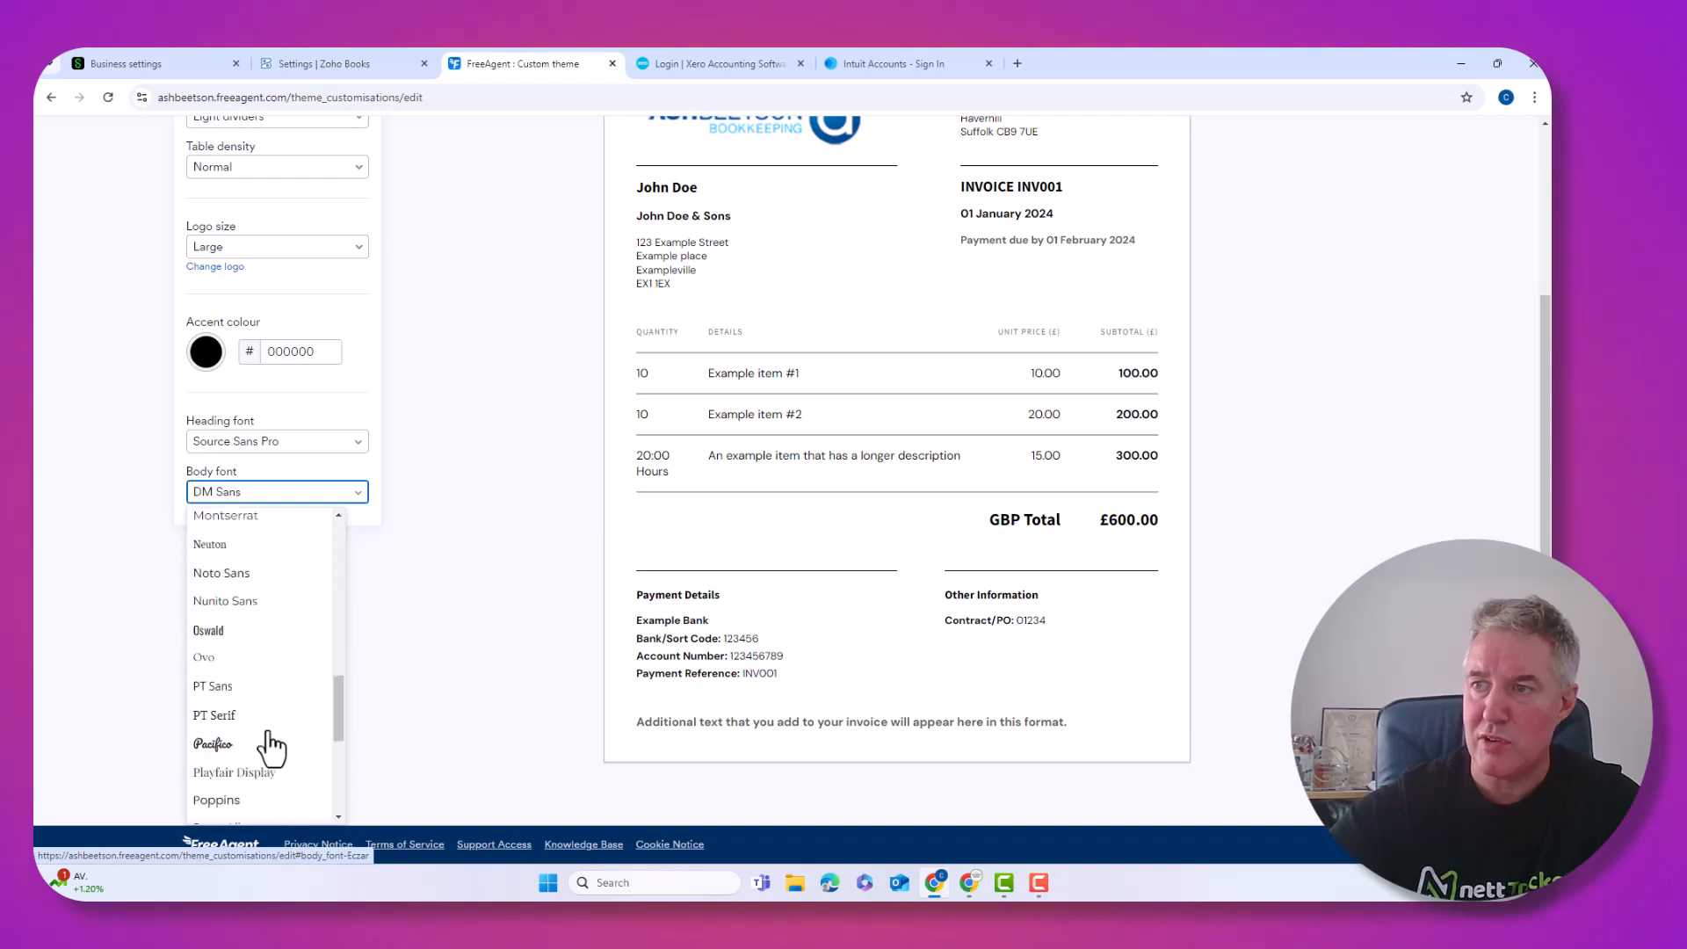
scroll(271, 747, down, 1)
click(238, 653)
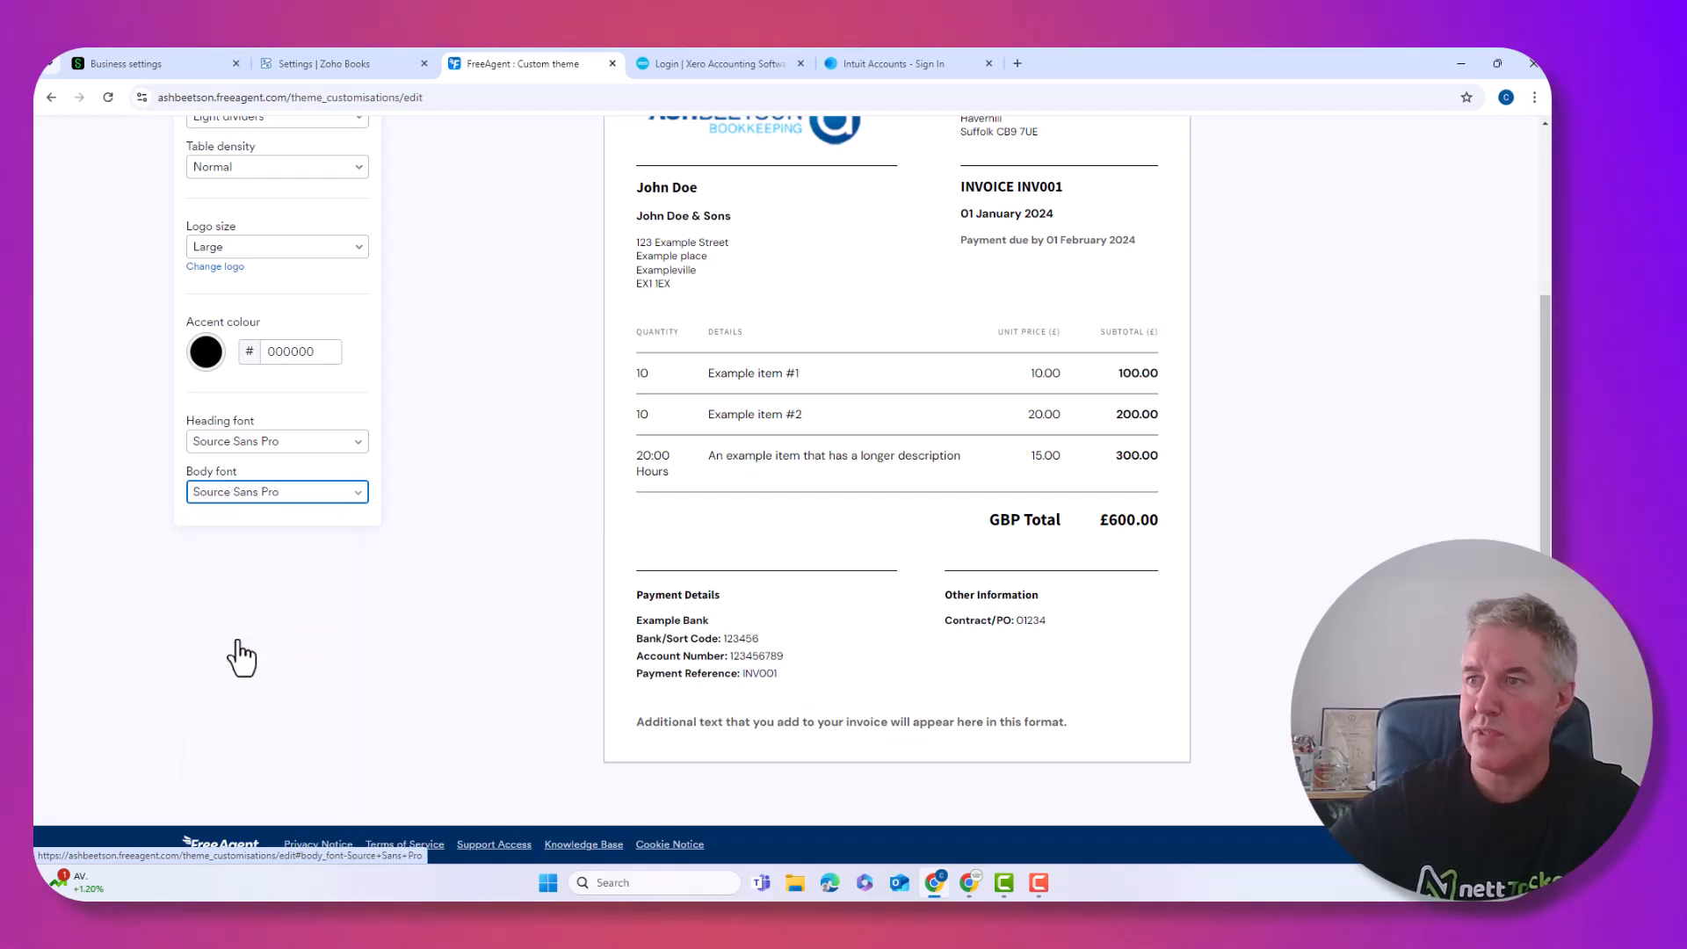
scroll(790, 528, up, 3)
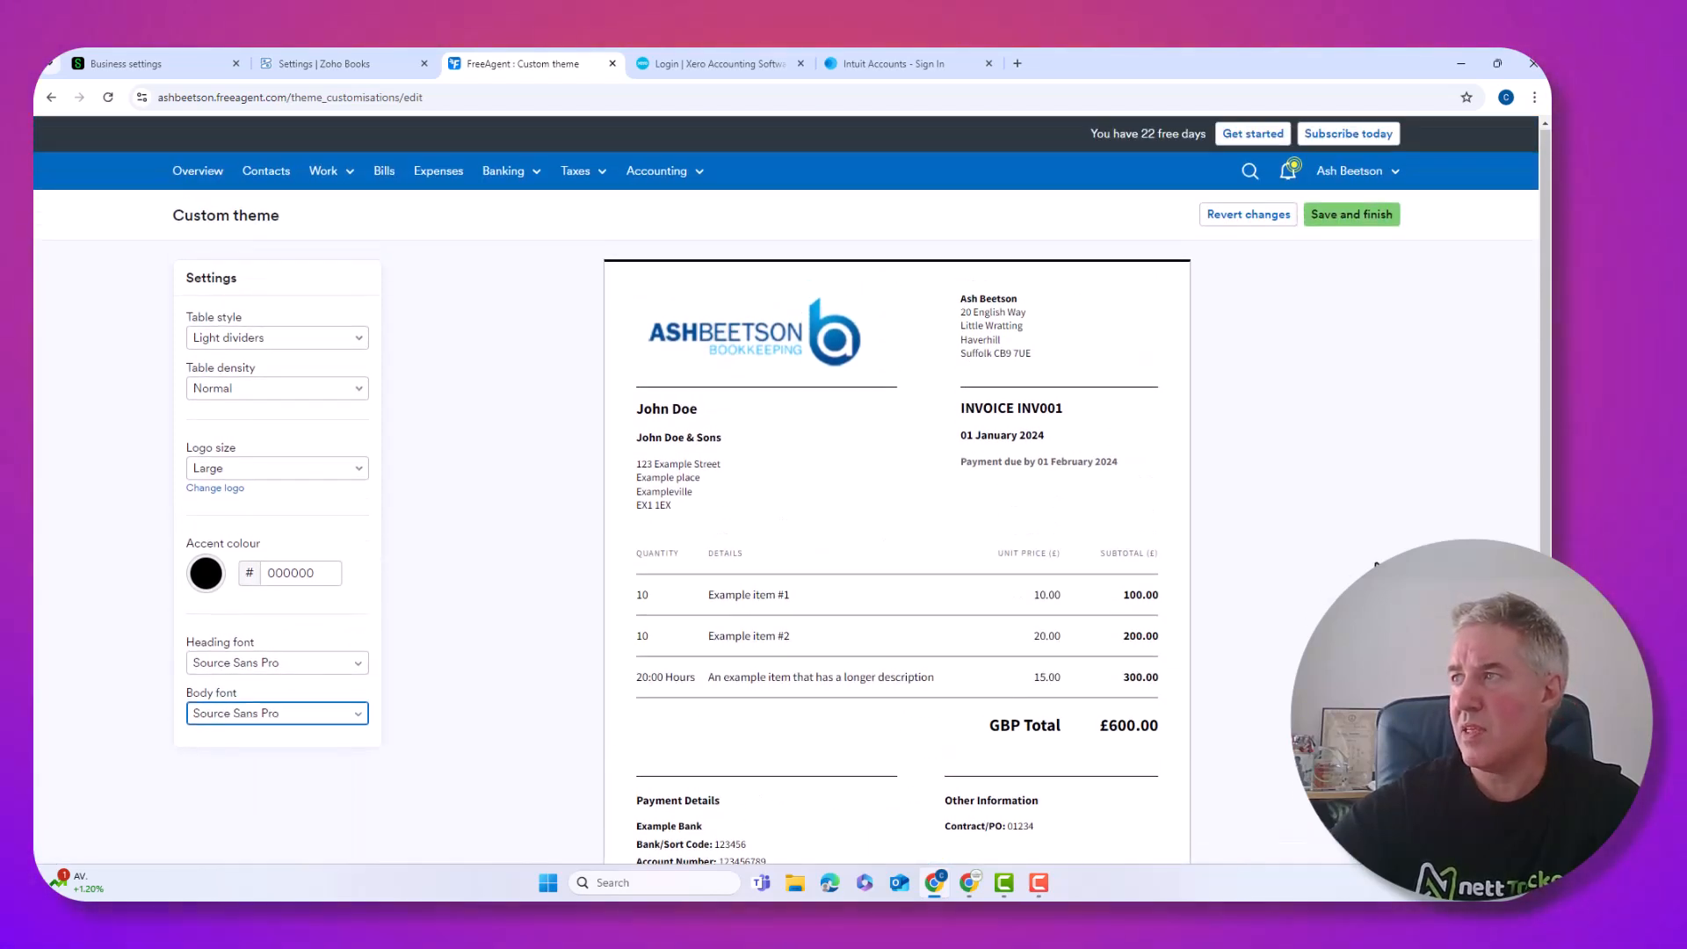
click(1341, 218)
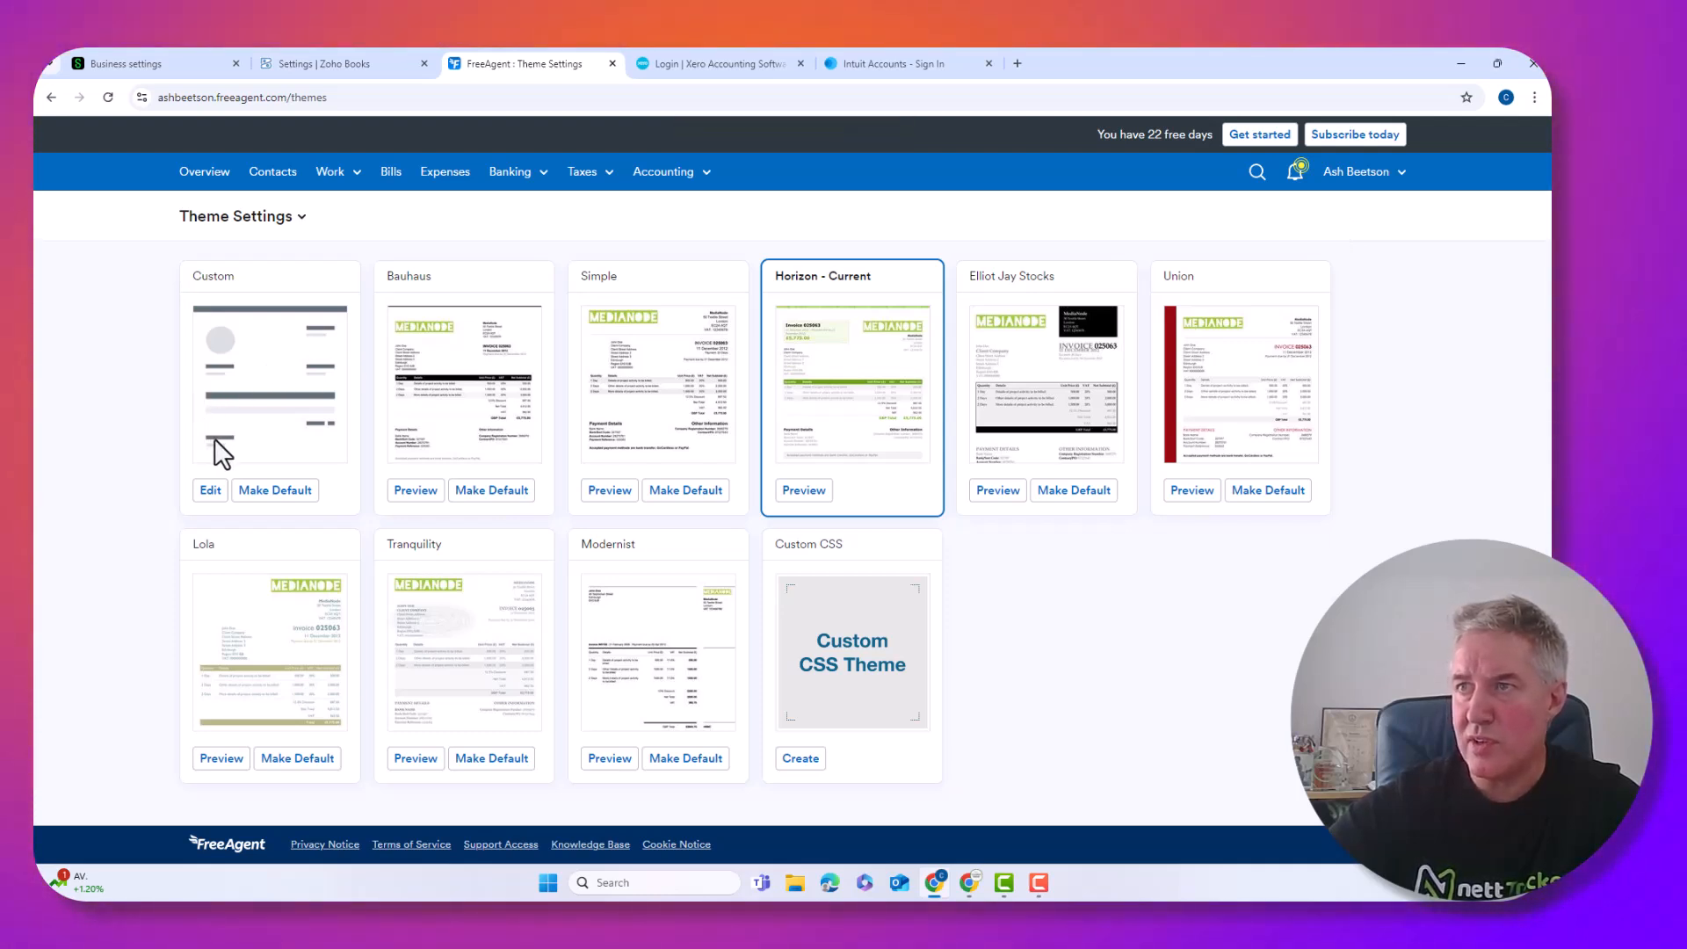
Set the Custom theme as FreeAgent's default invoice theme in place of Horizon
click(275, 492)
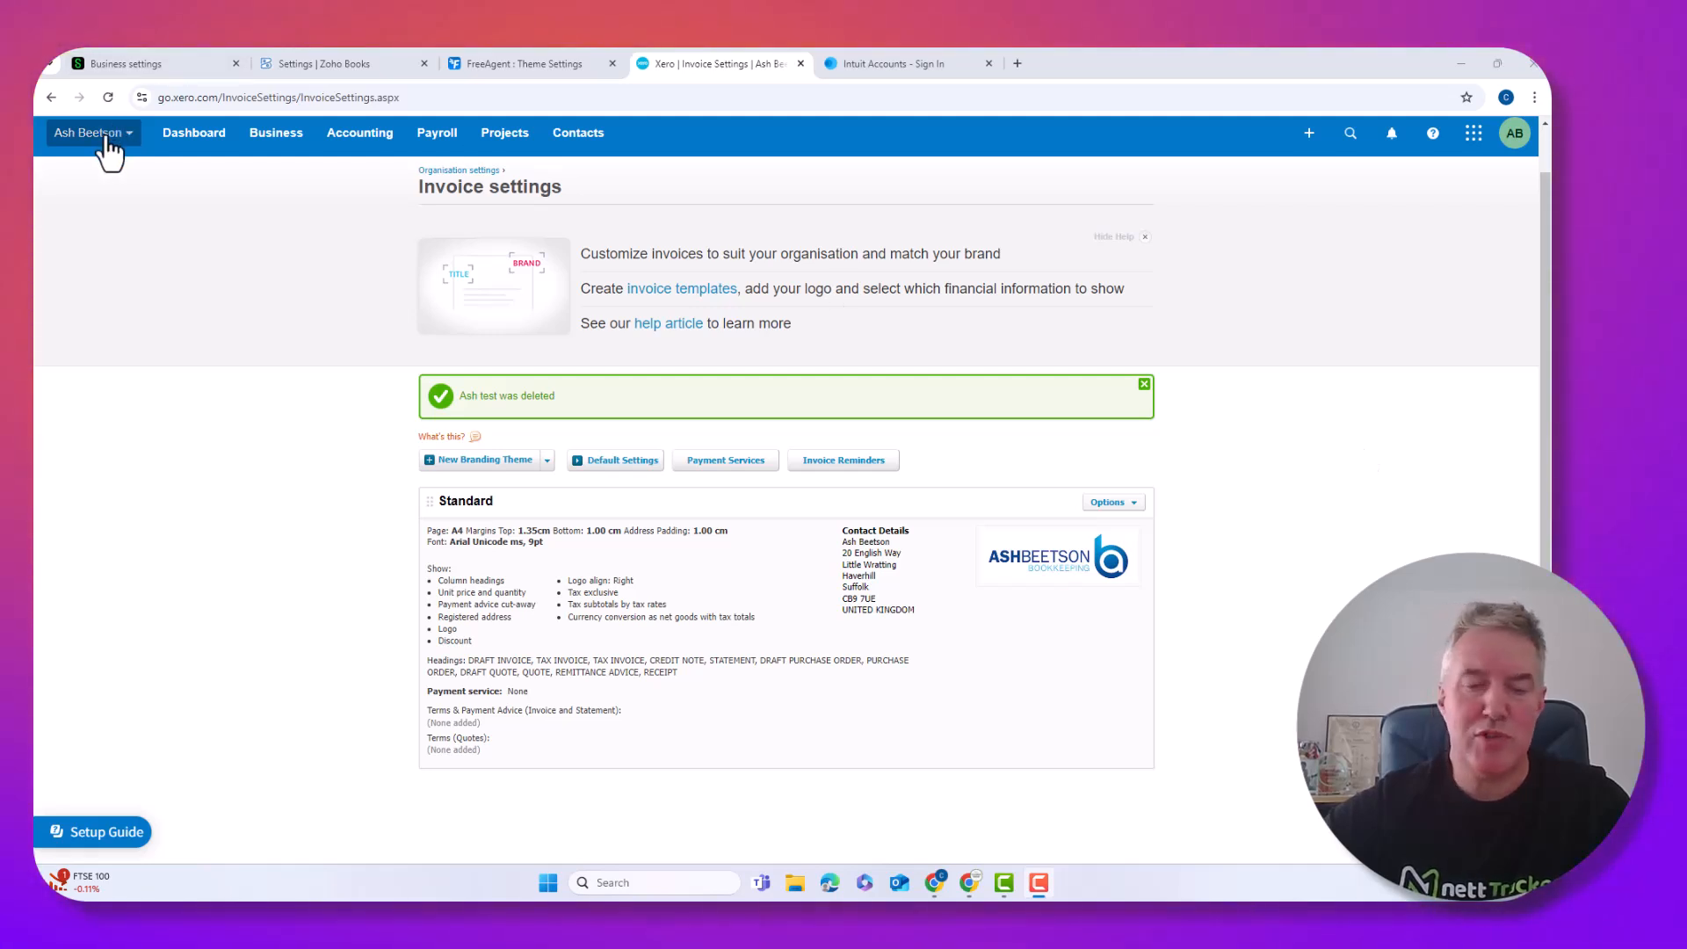
Go from the organisation menu through Settings to Xero's Invoice settings
click(104, 140)
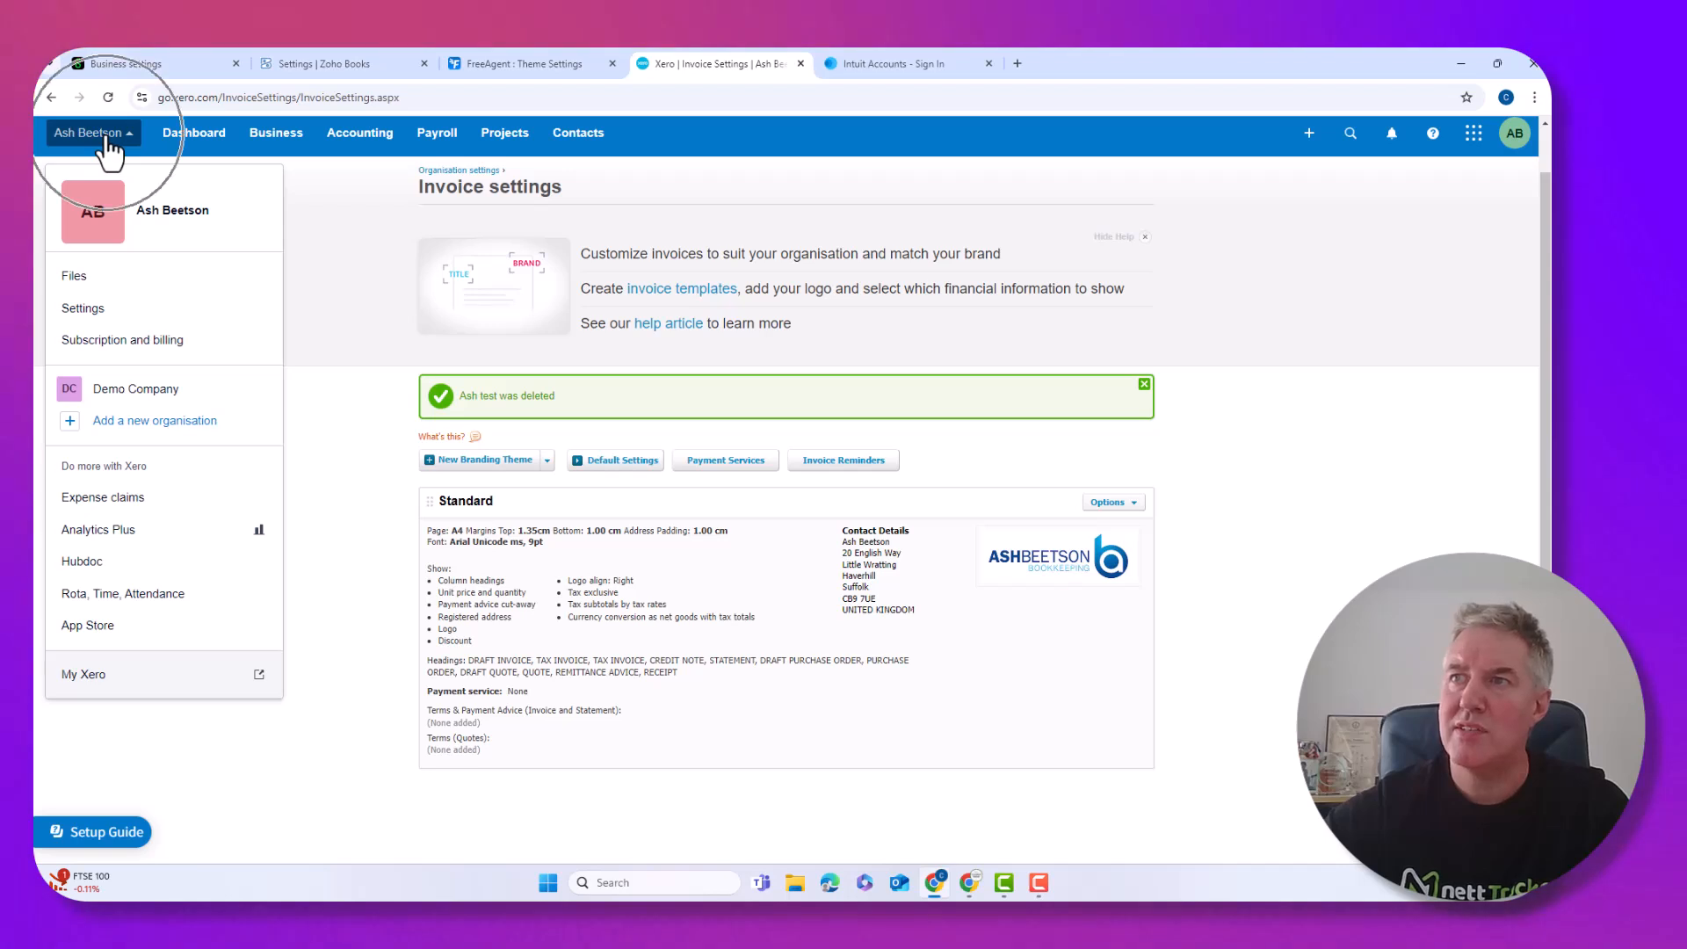
click(85, 309)
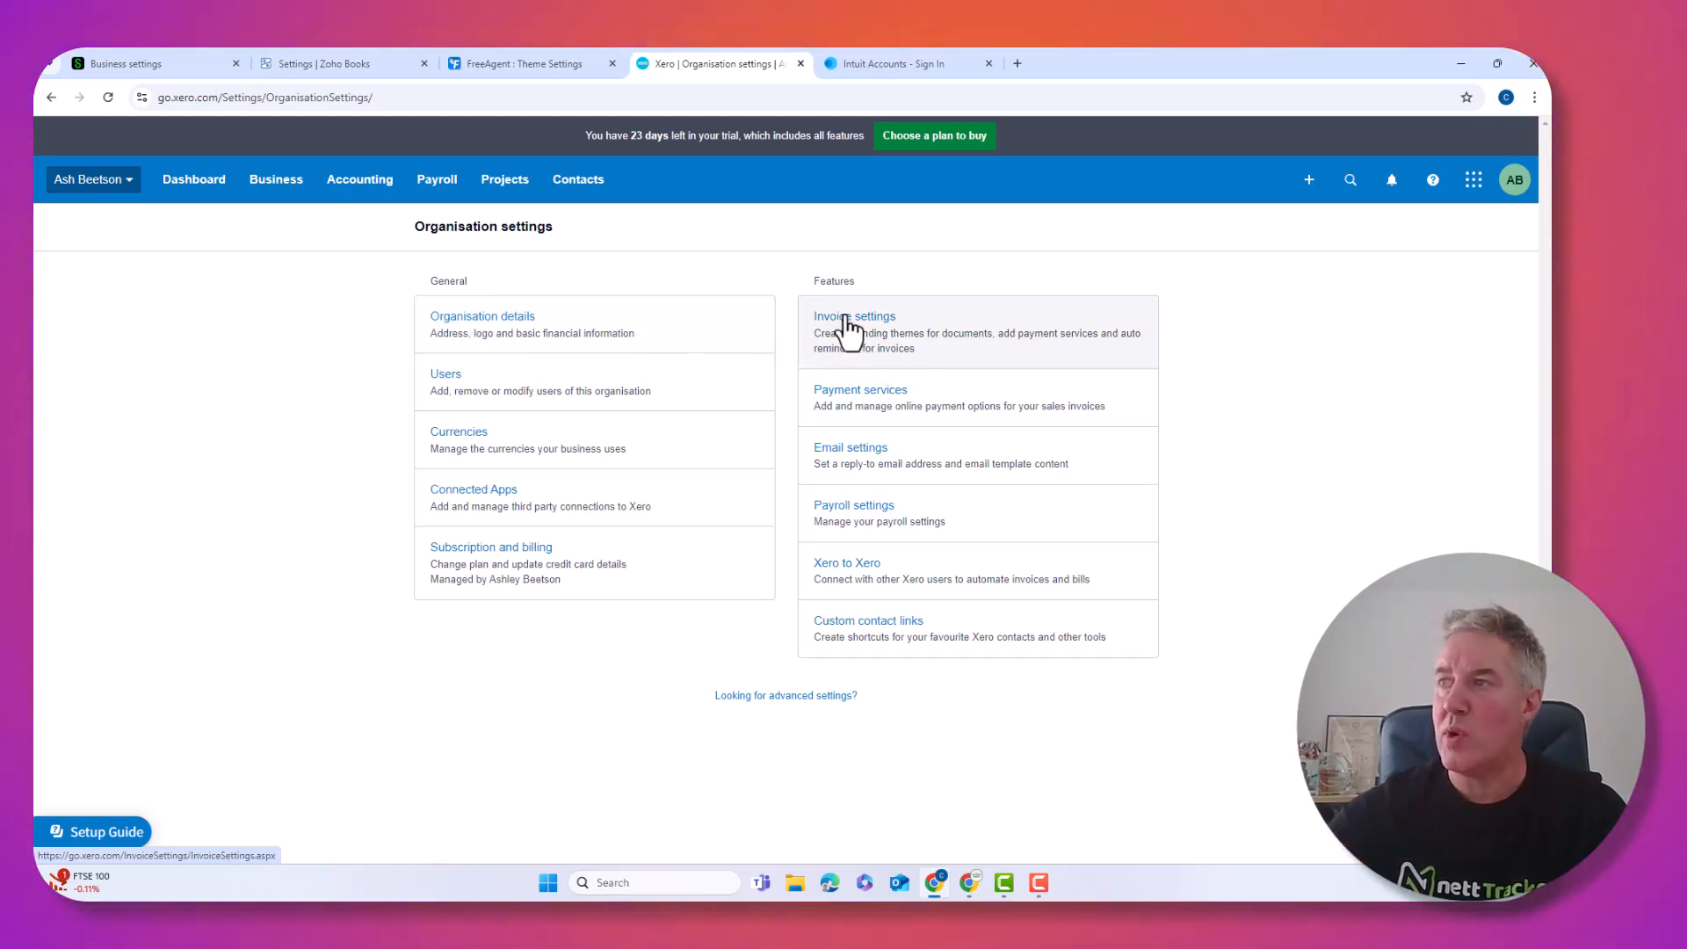
click(850, 332)
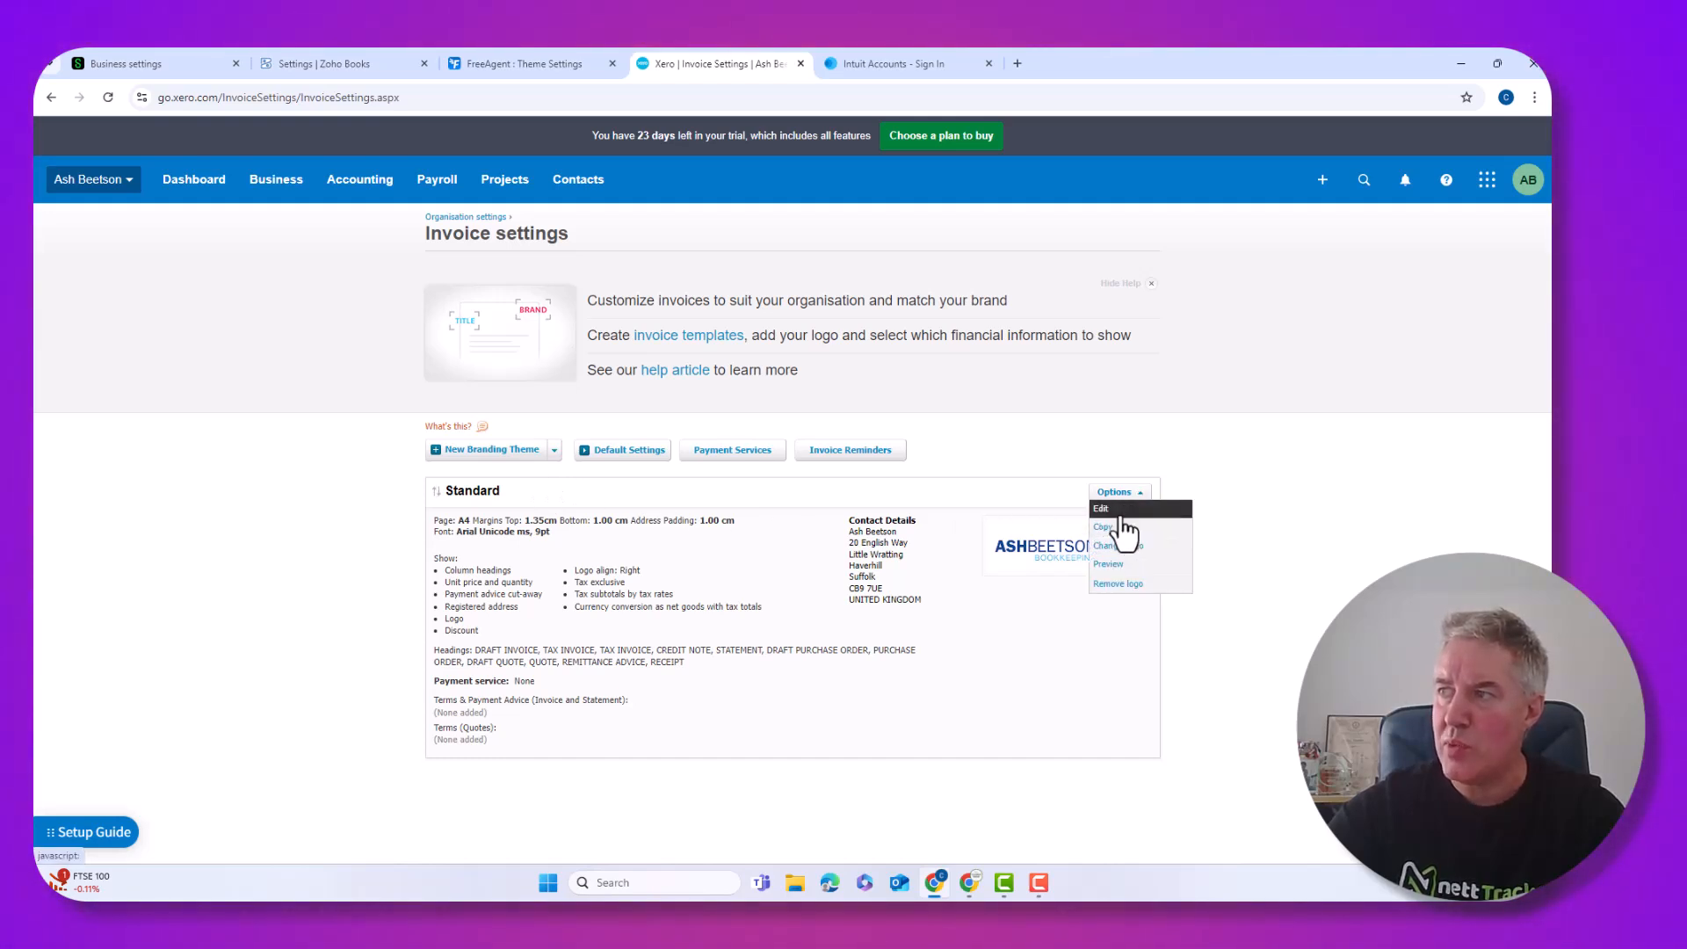
Save the Standard branding theme via Options > Edit, then preview a sample invoice in it
click(1121, 516)
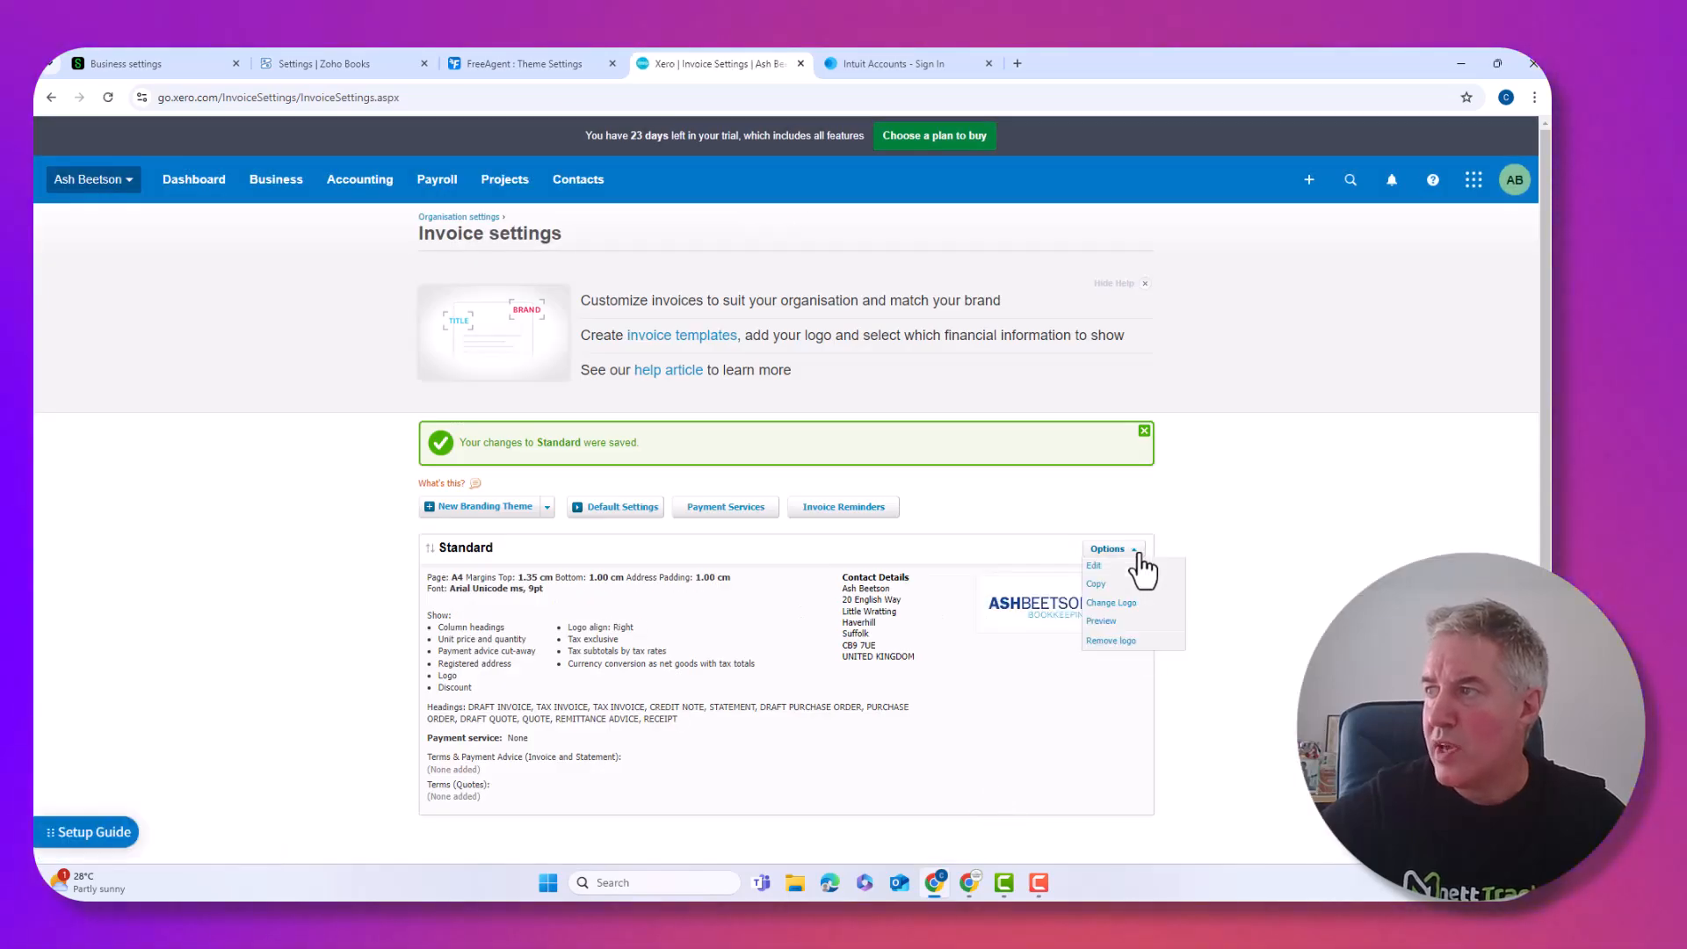
click(1100, 621)
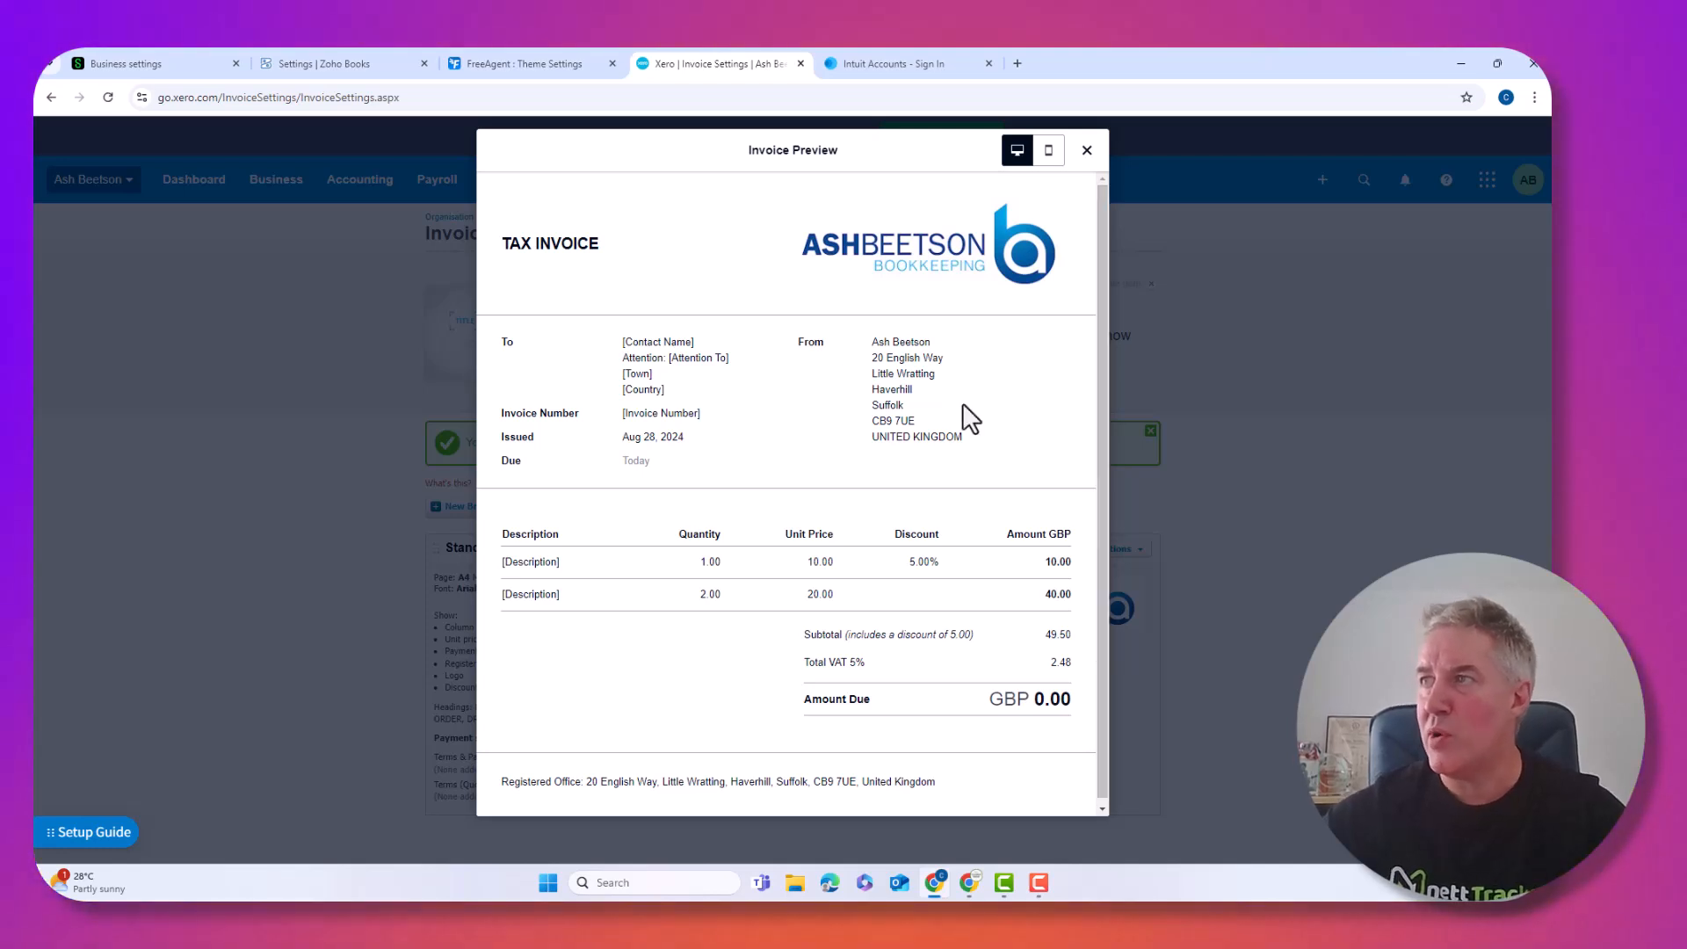
Check the invoice preview's mobile layout, then start a new branding theme named 'Ash Test'
click(1047, 155)
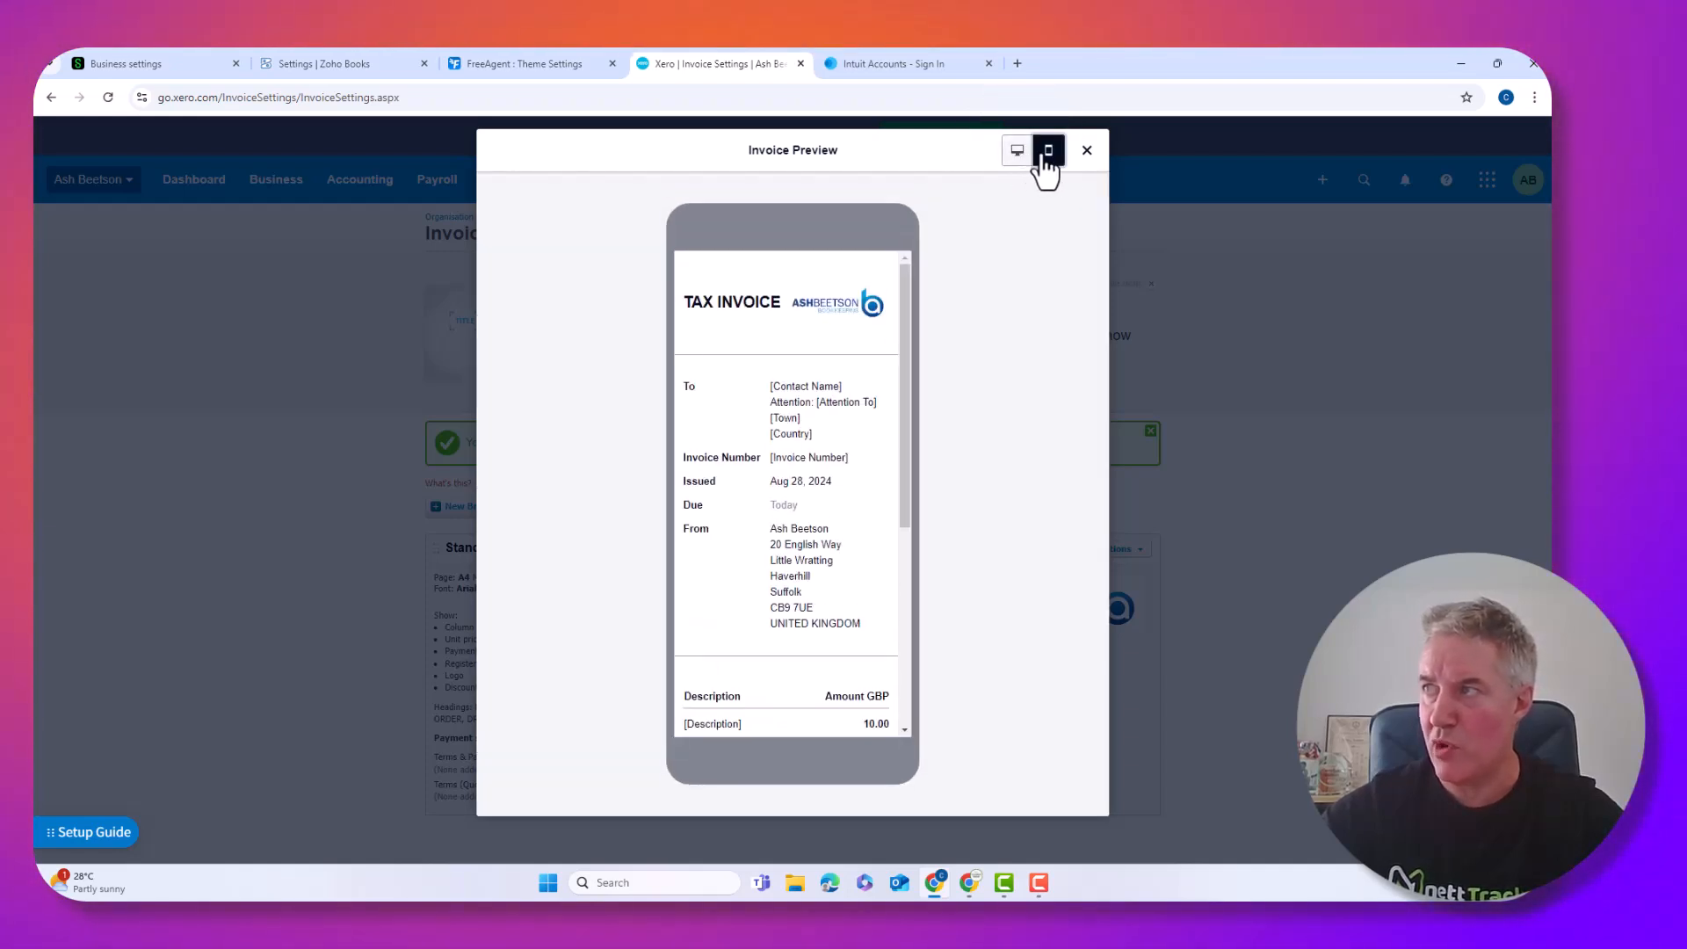
click(1087, 151)
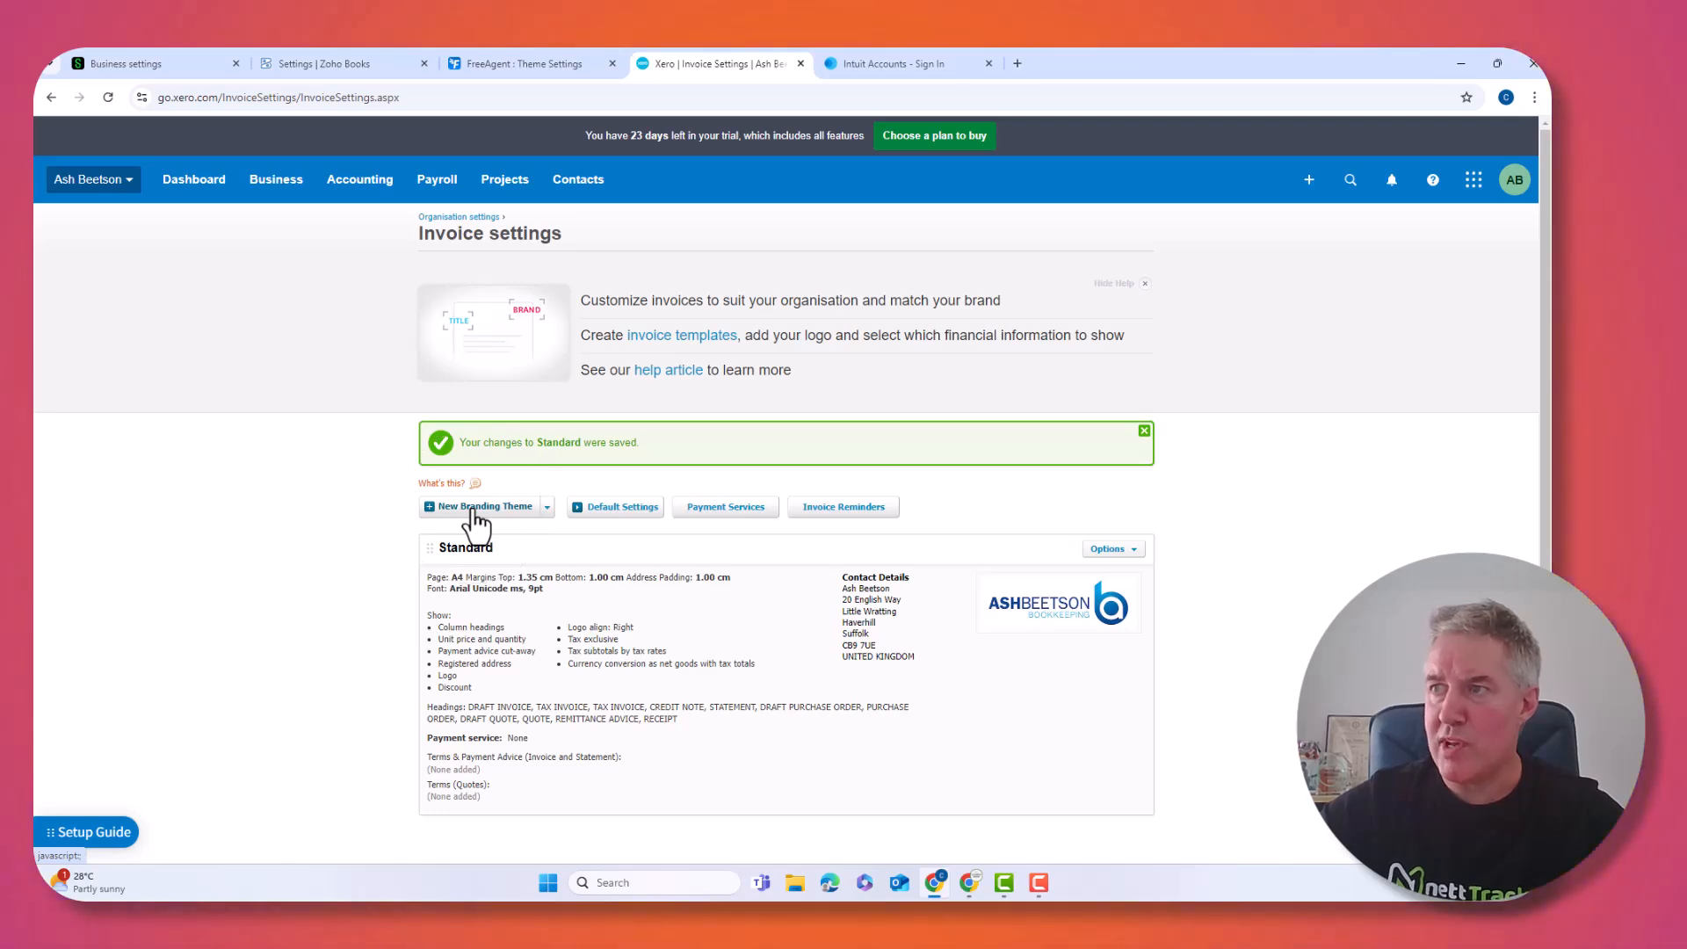
click(475, 510)
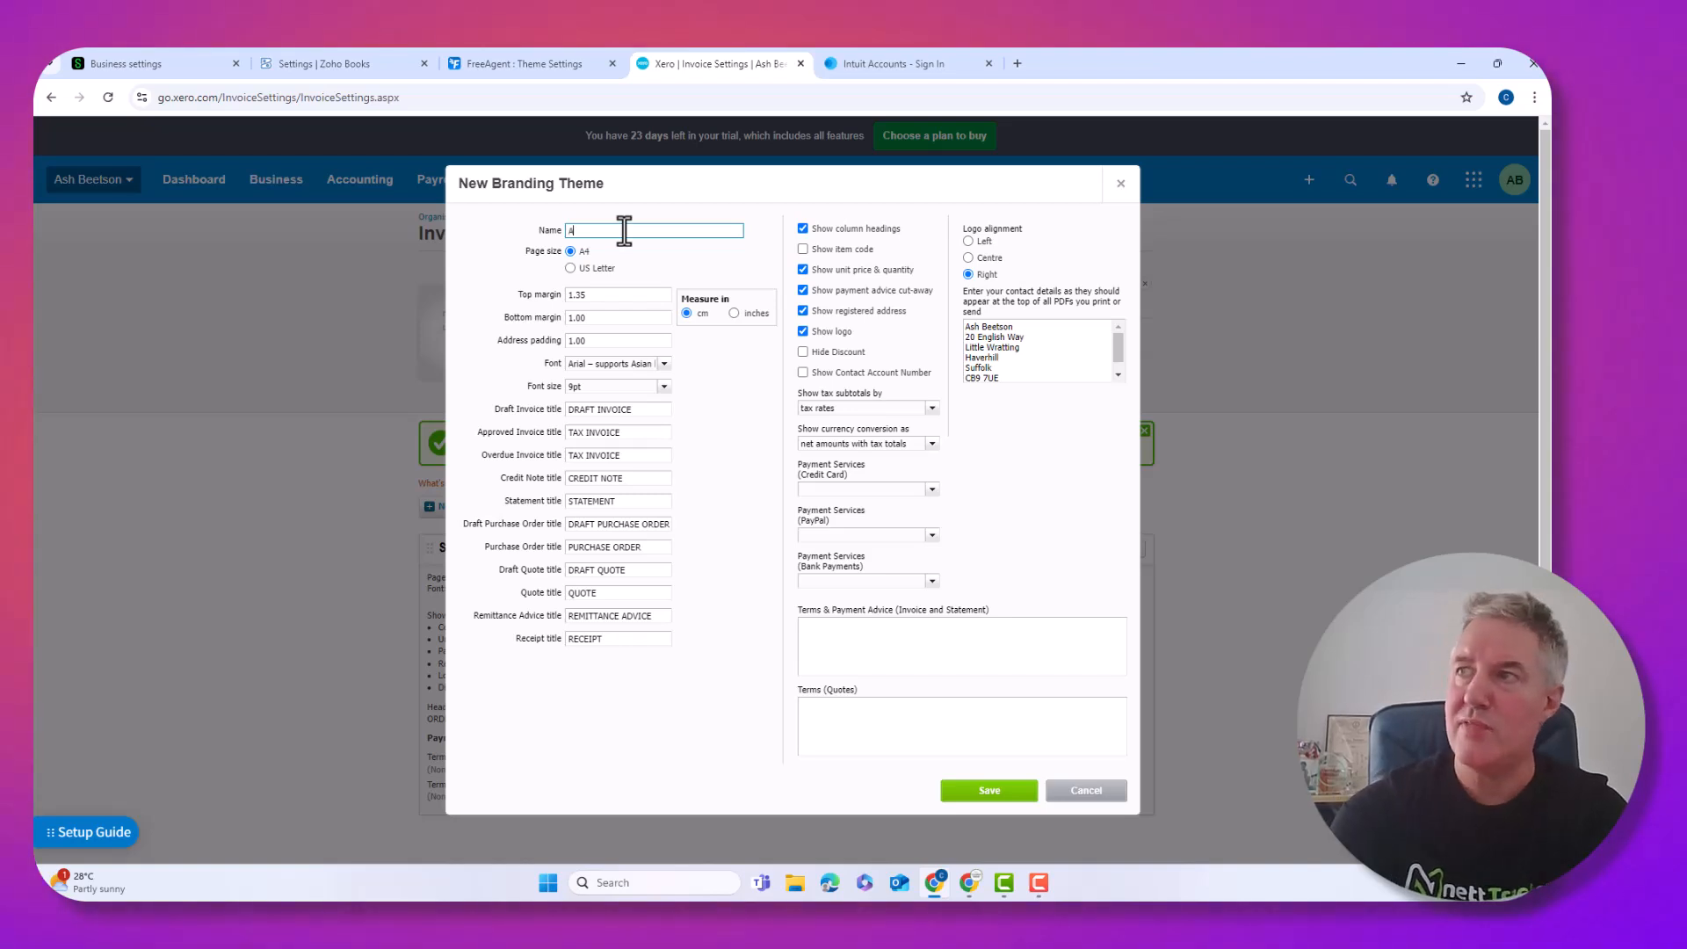
text(Ash Test)
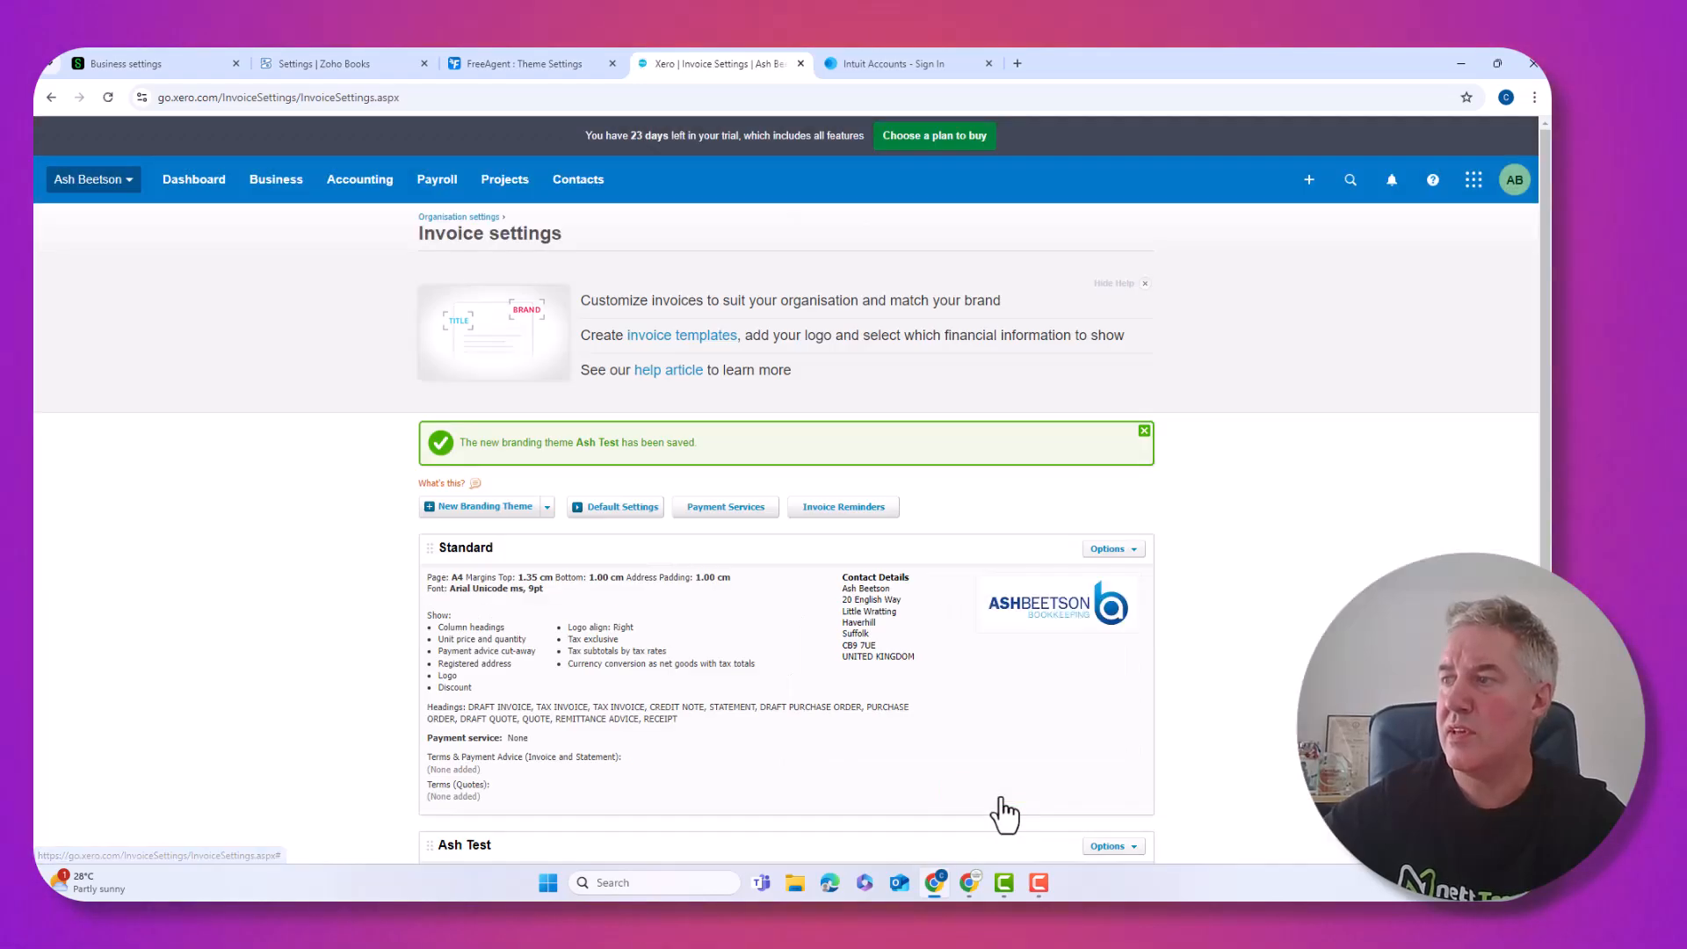
Scroll down the branding themes list to the new 'Ash Test' theme
scroll(944, 769, down, 3)
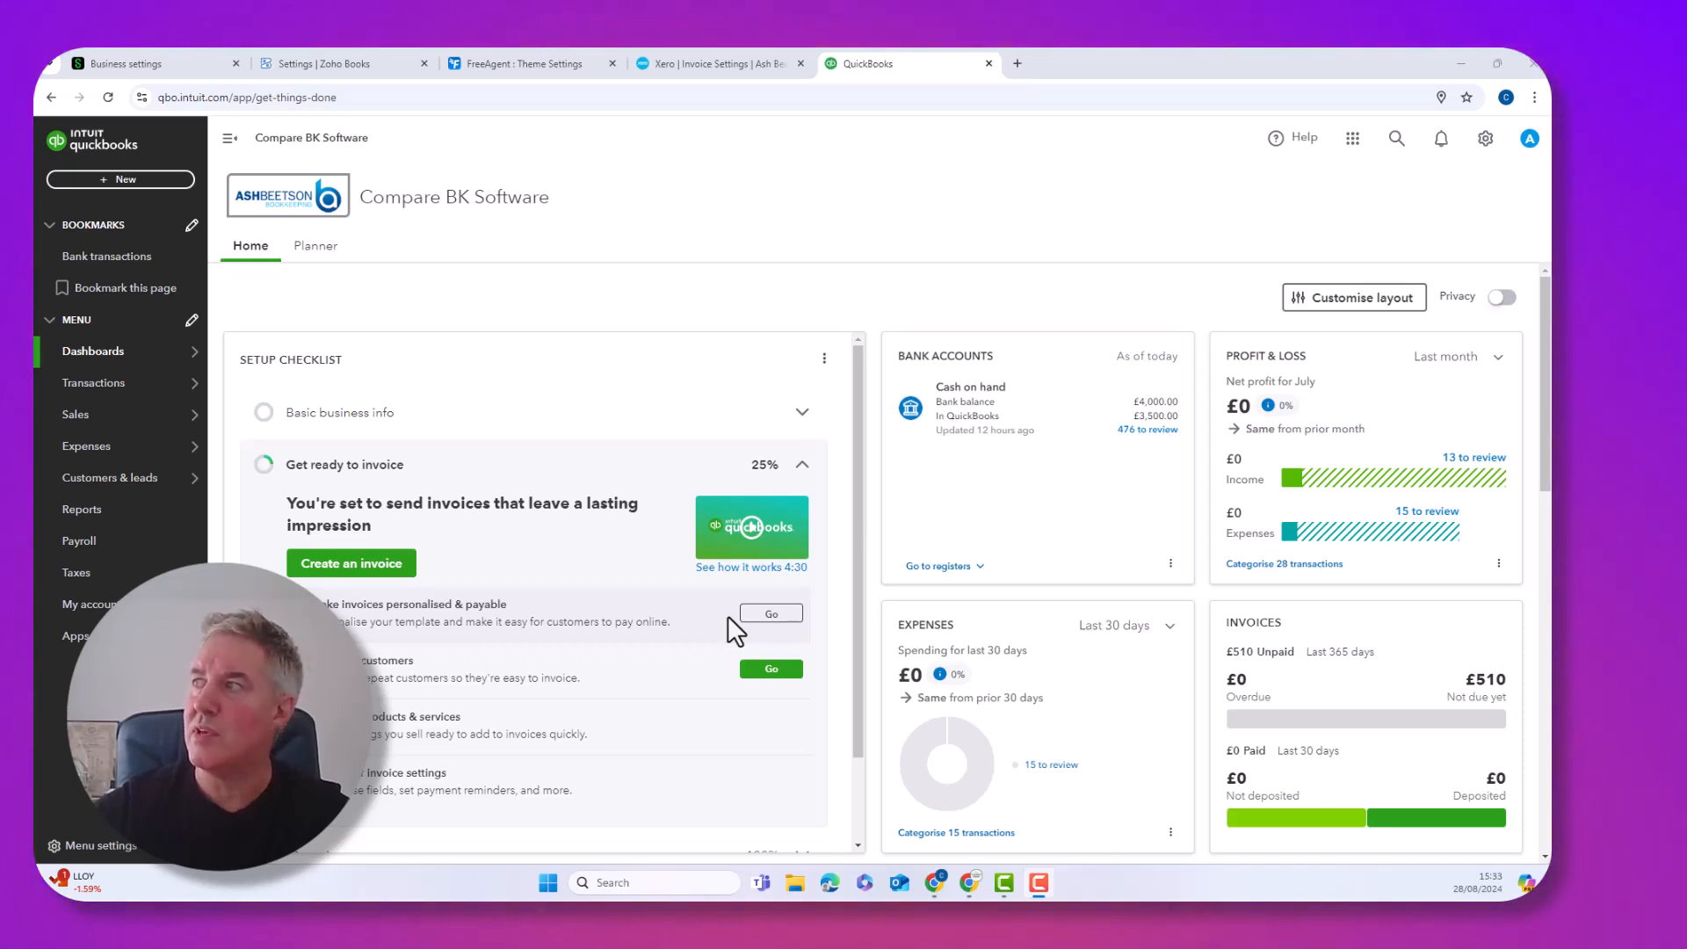
Open Custom form styles from the gear menu and edit the Standard invoice style
click(1484, 141)
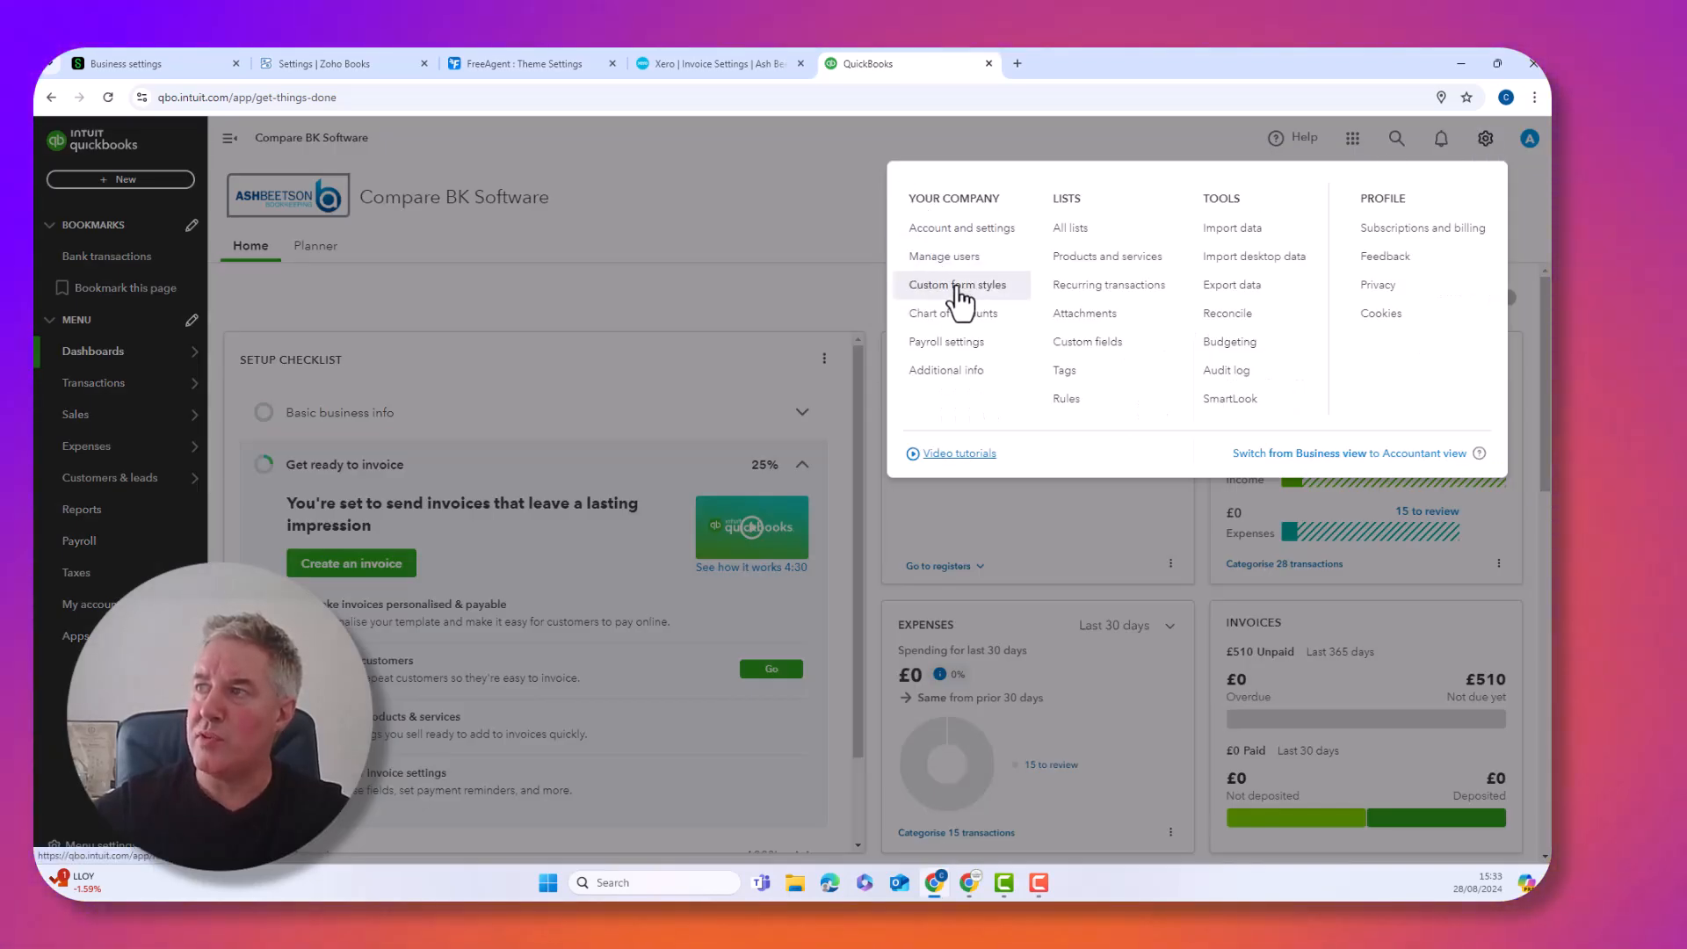
click(947, 286)
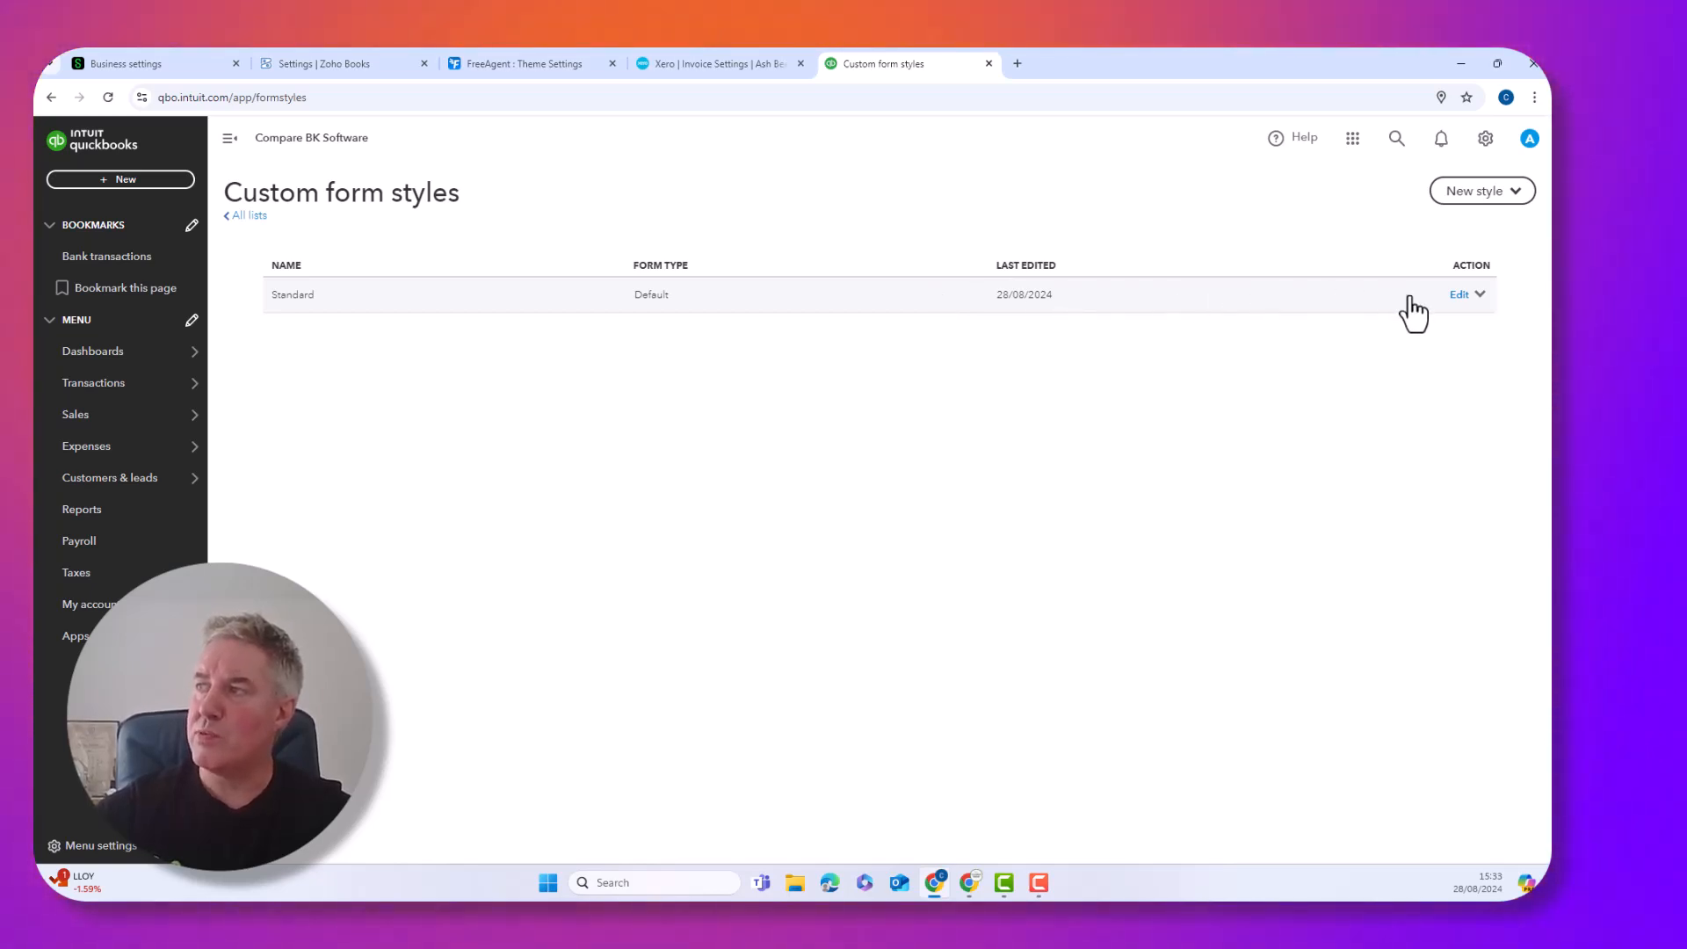
click(1458, 300)
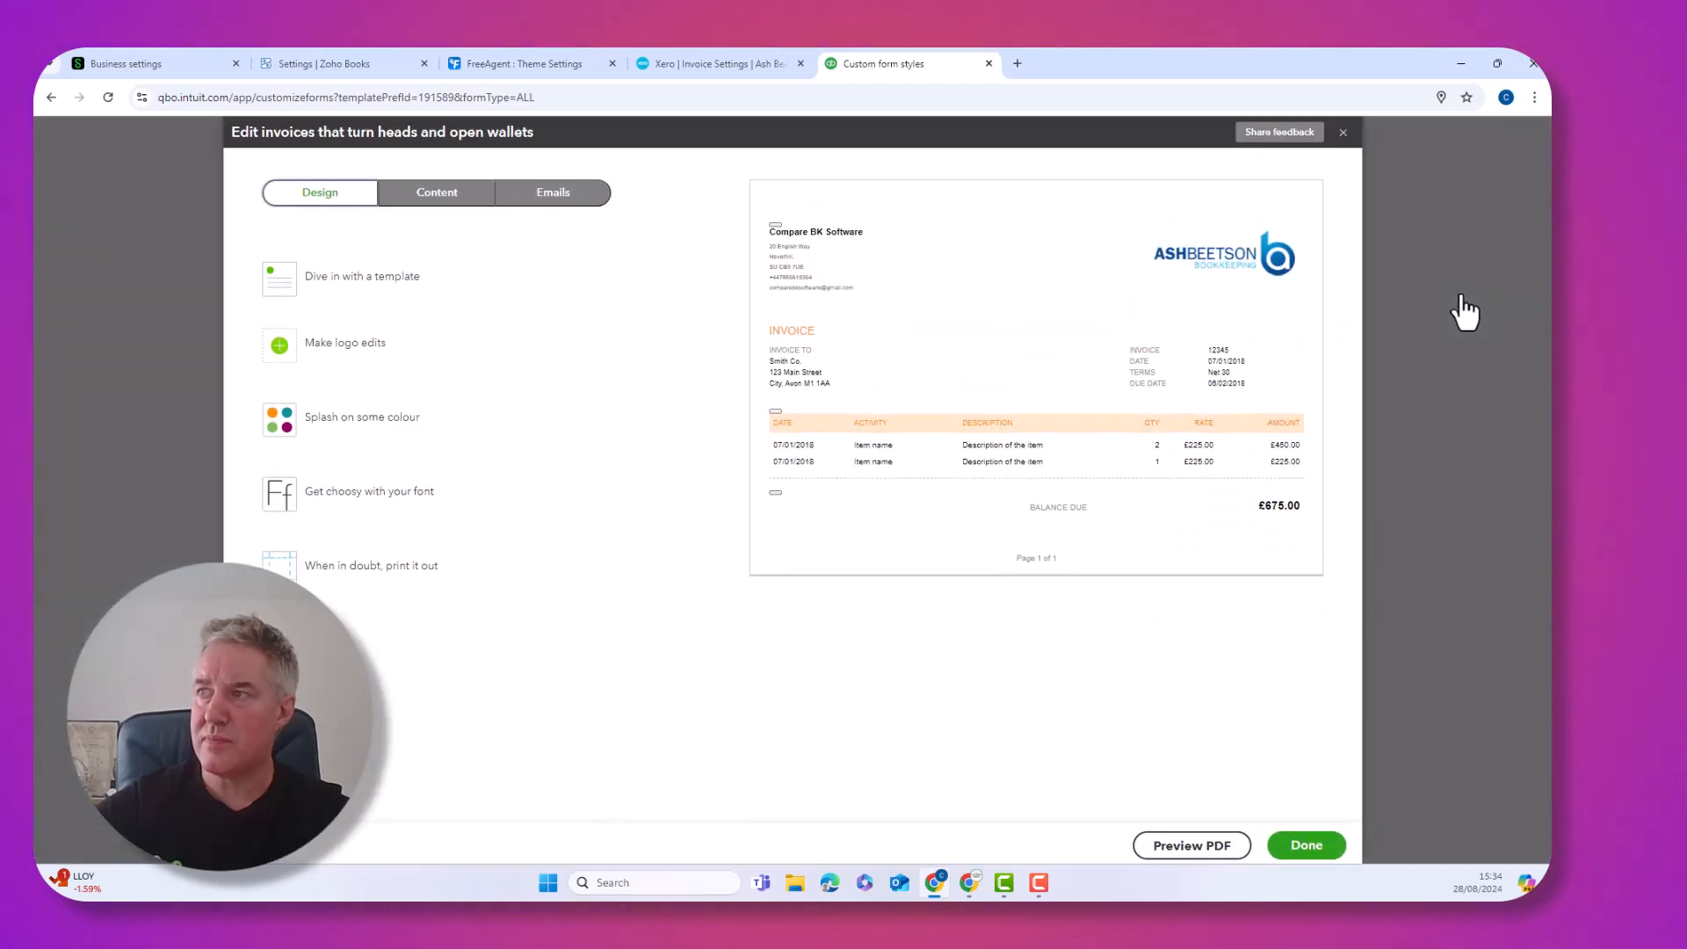
Recolour the Standard style teal (#0e909a), review its items table and email settings, then save
click(332, 356)
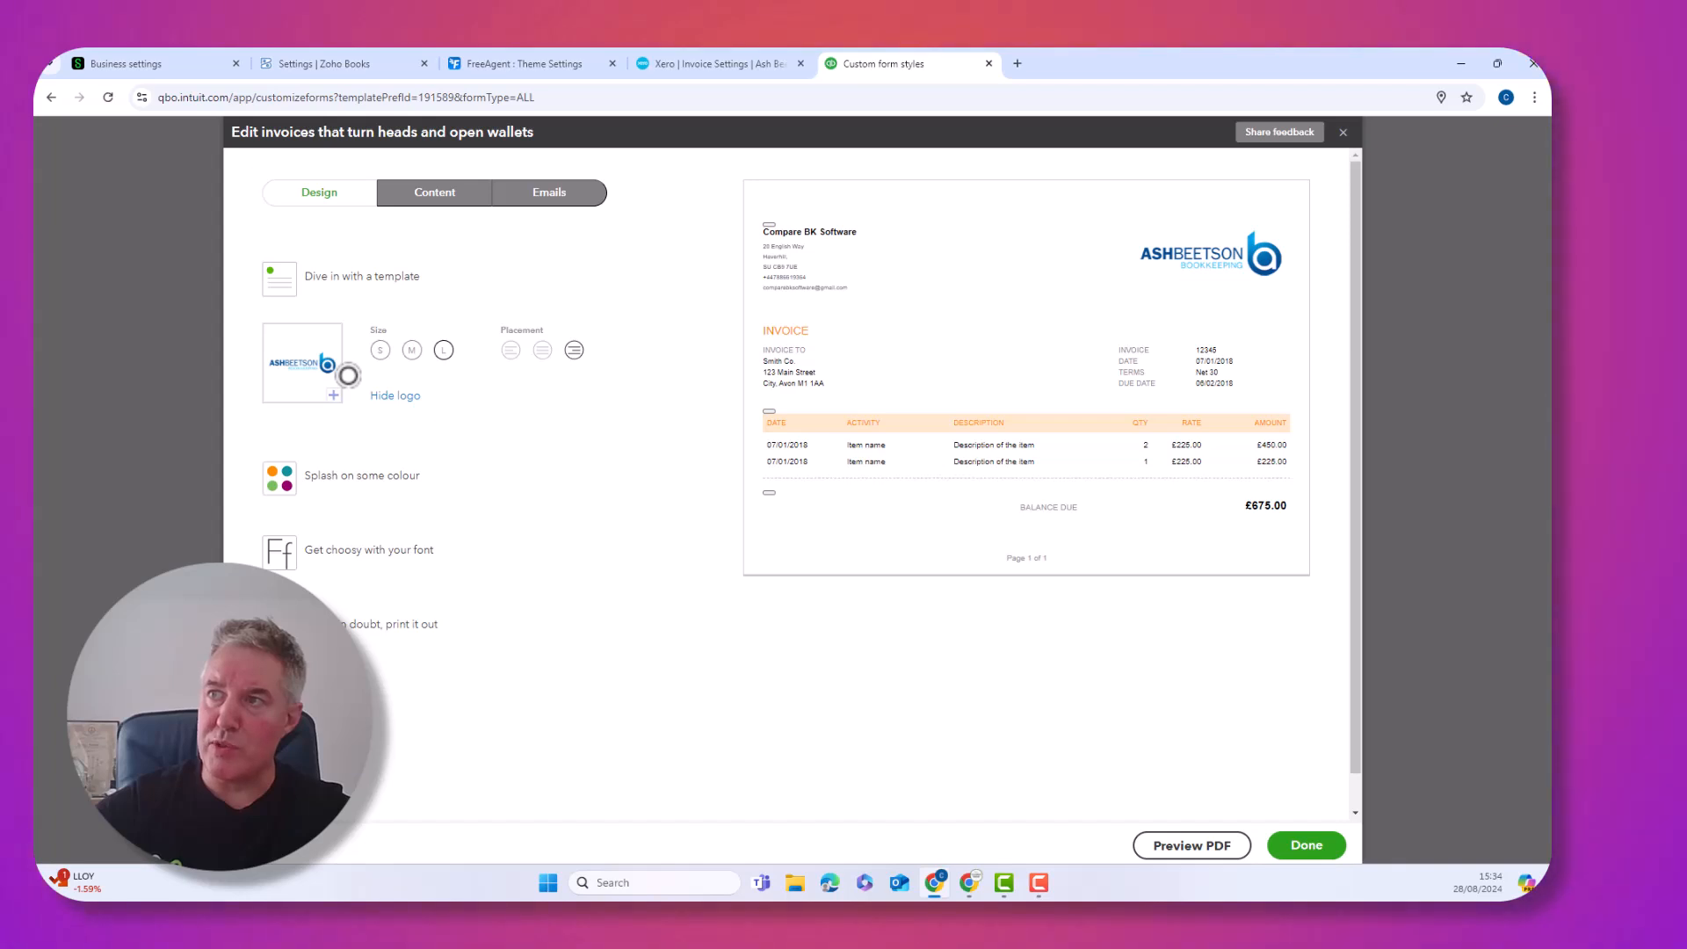
click(327, 477)
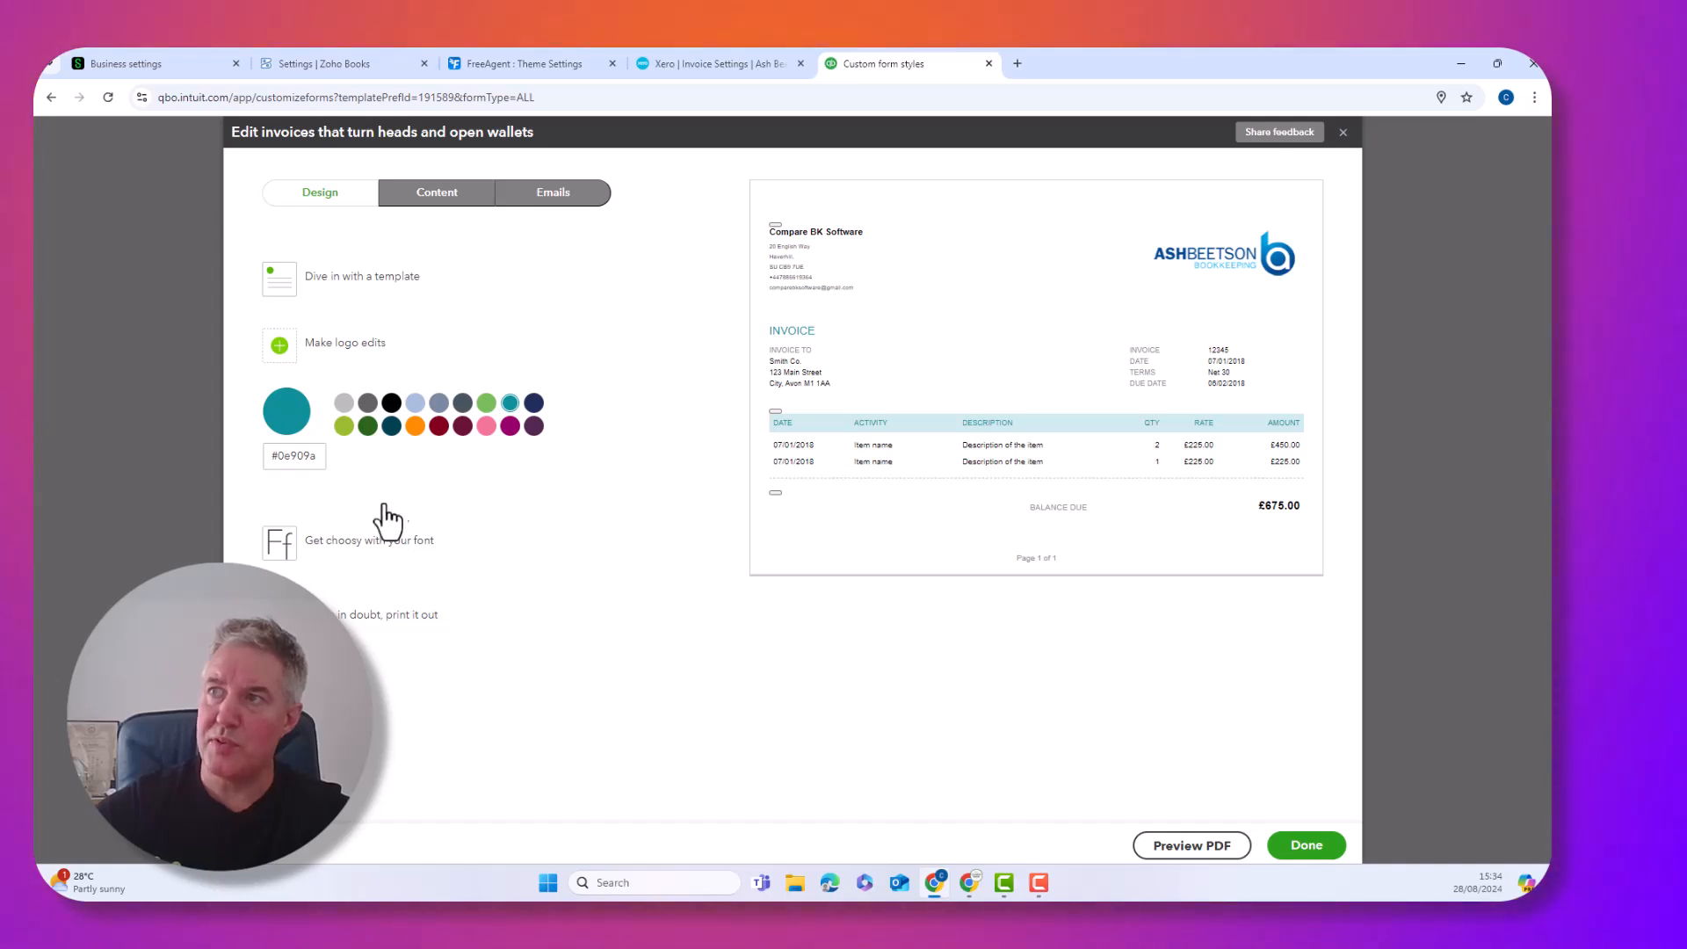
click(419, 204)
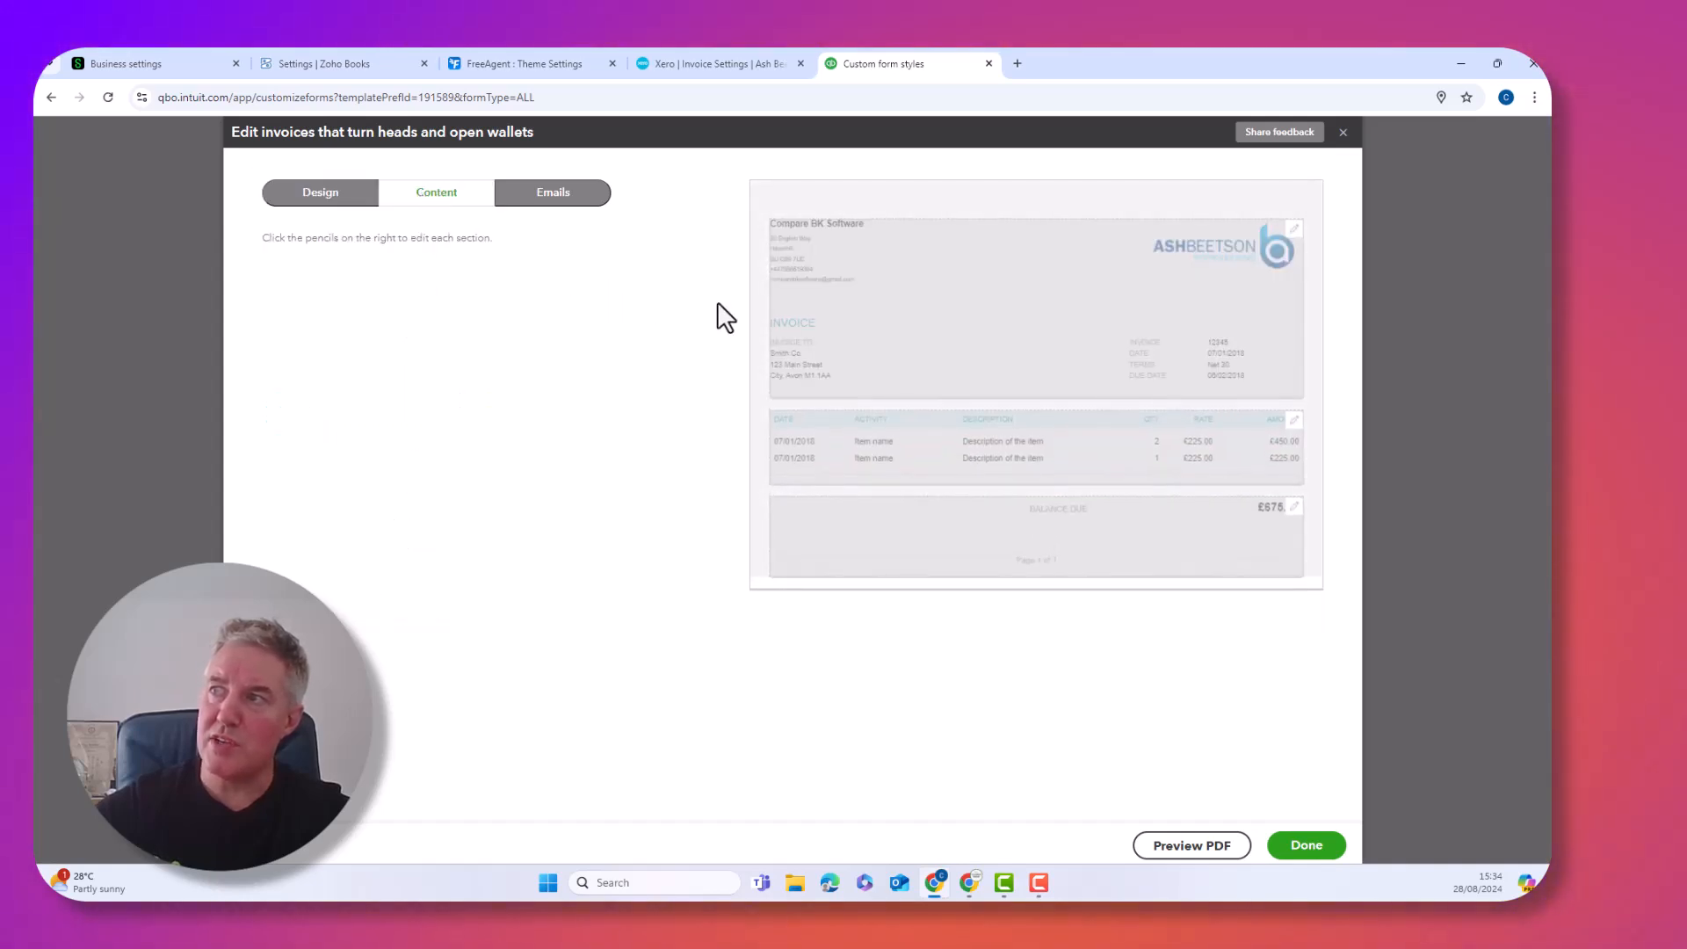
click(868, 292)
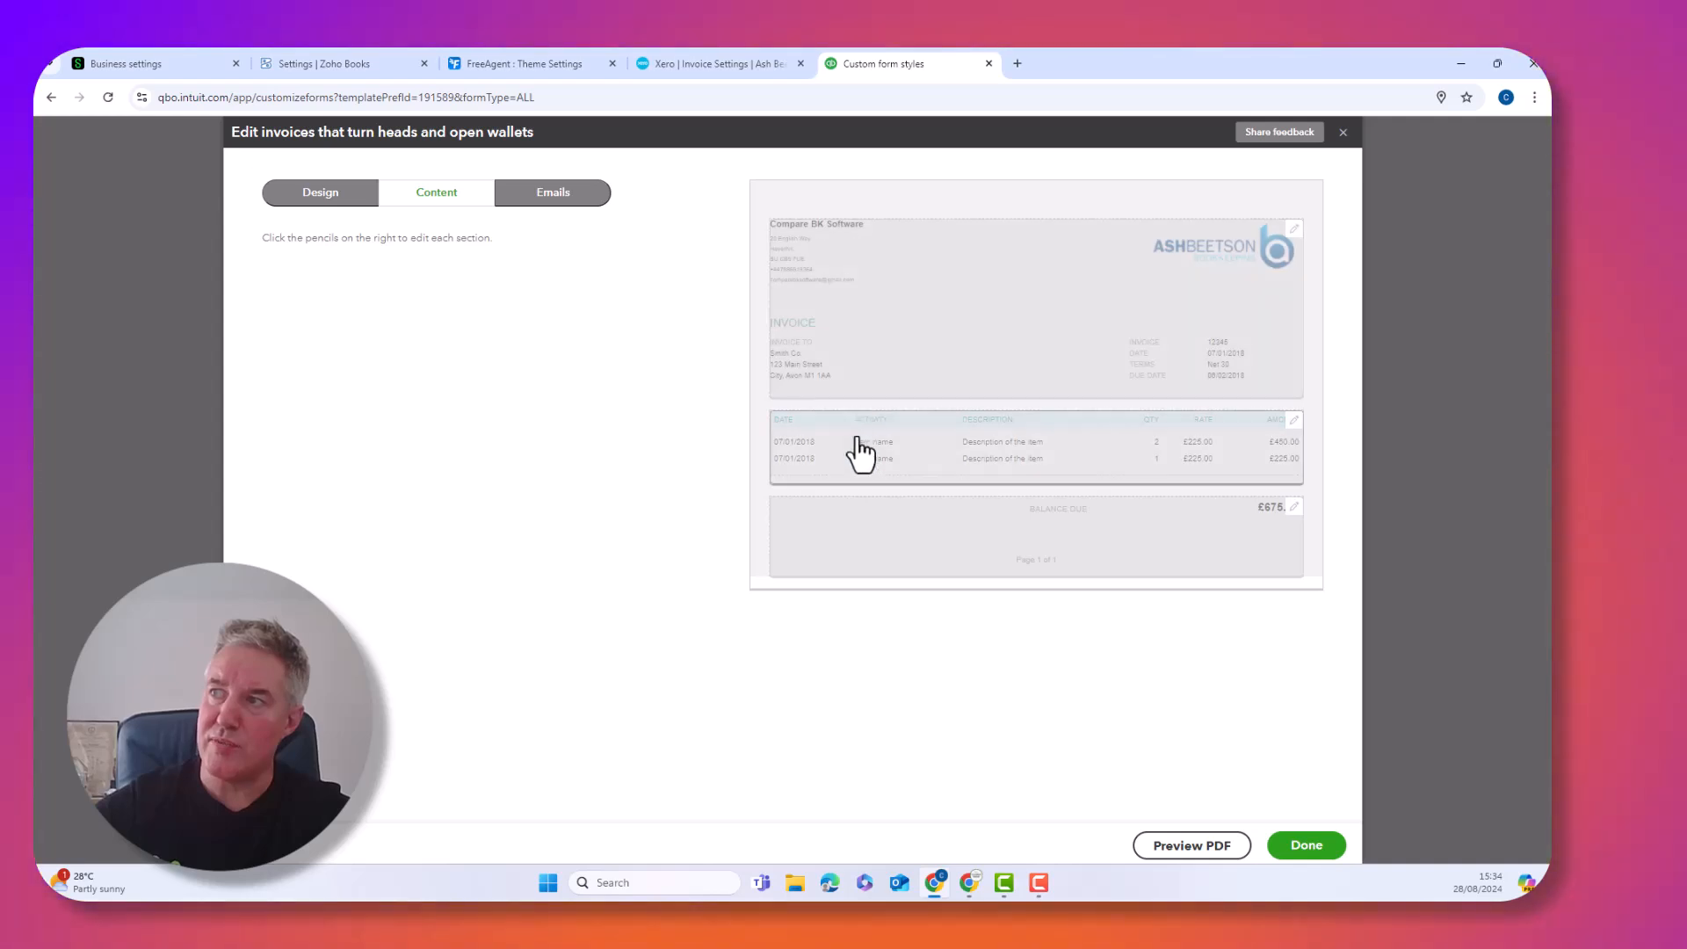
click(858, 450)
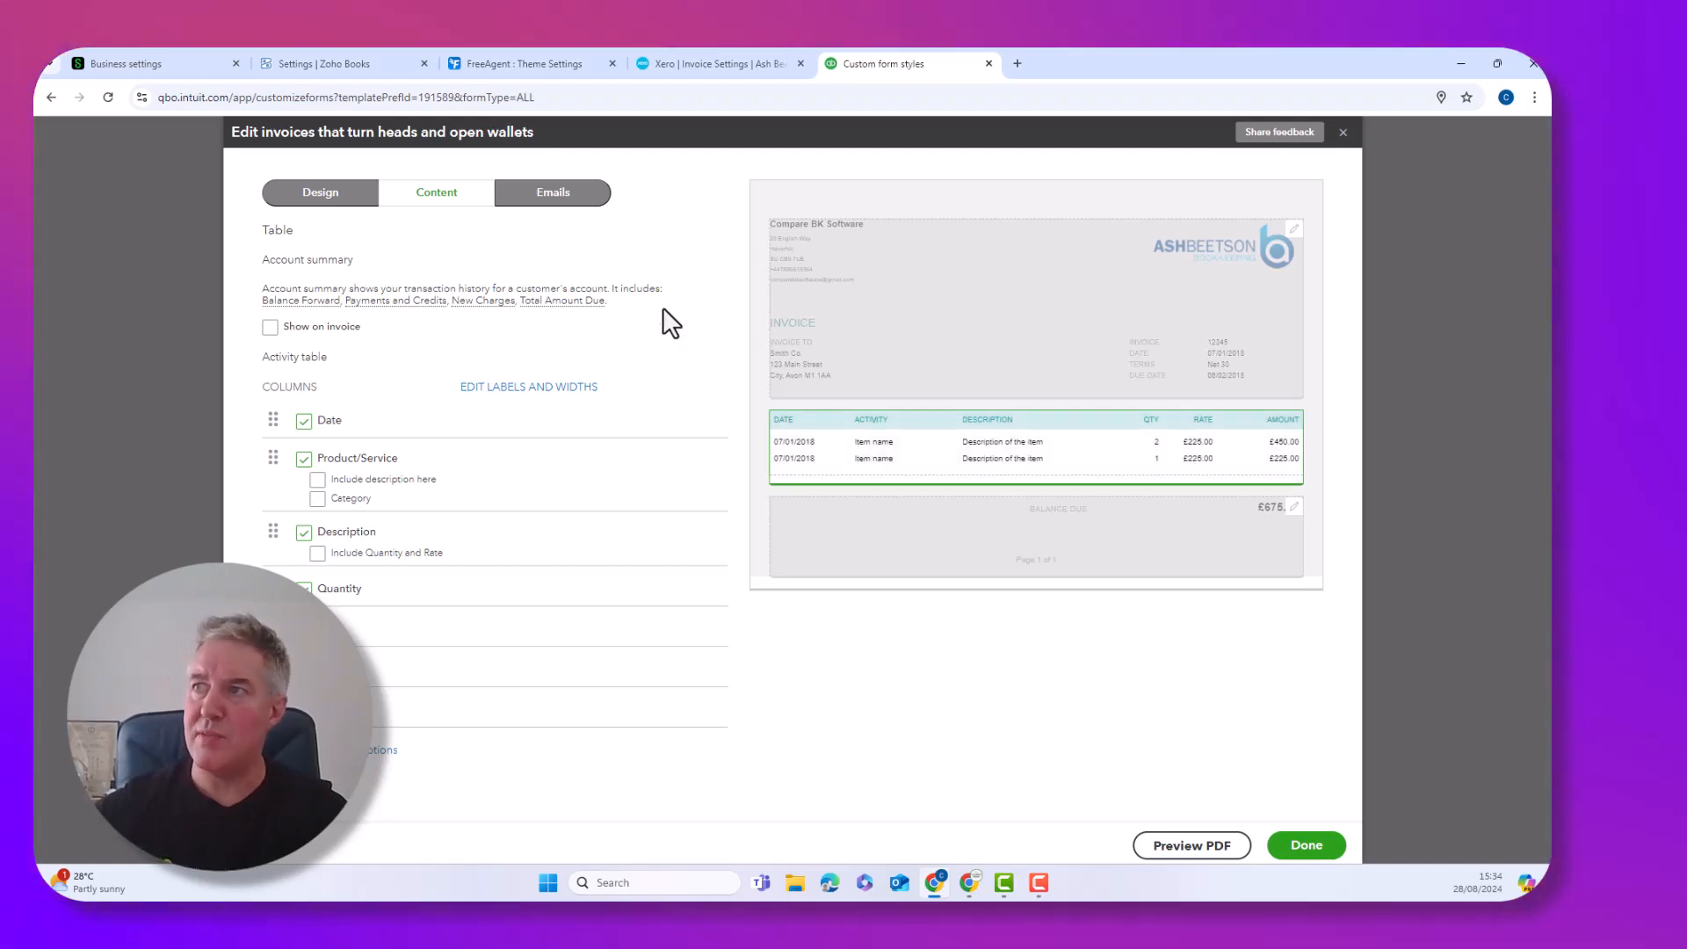
click(569, 199)
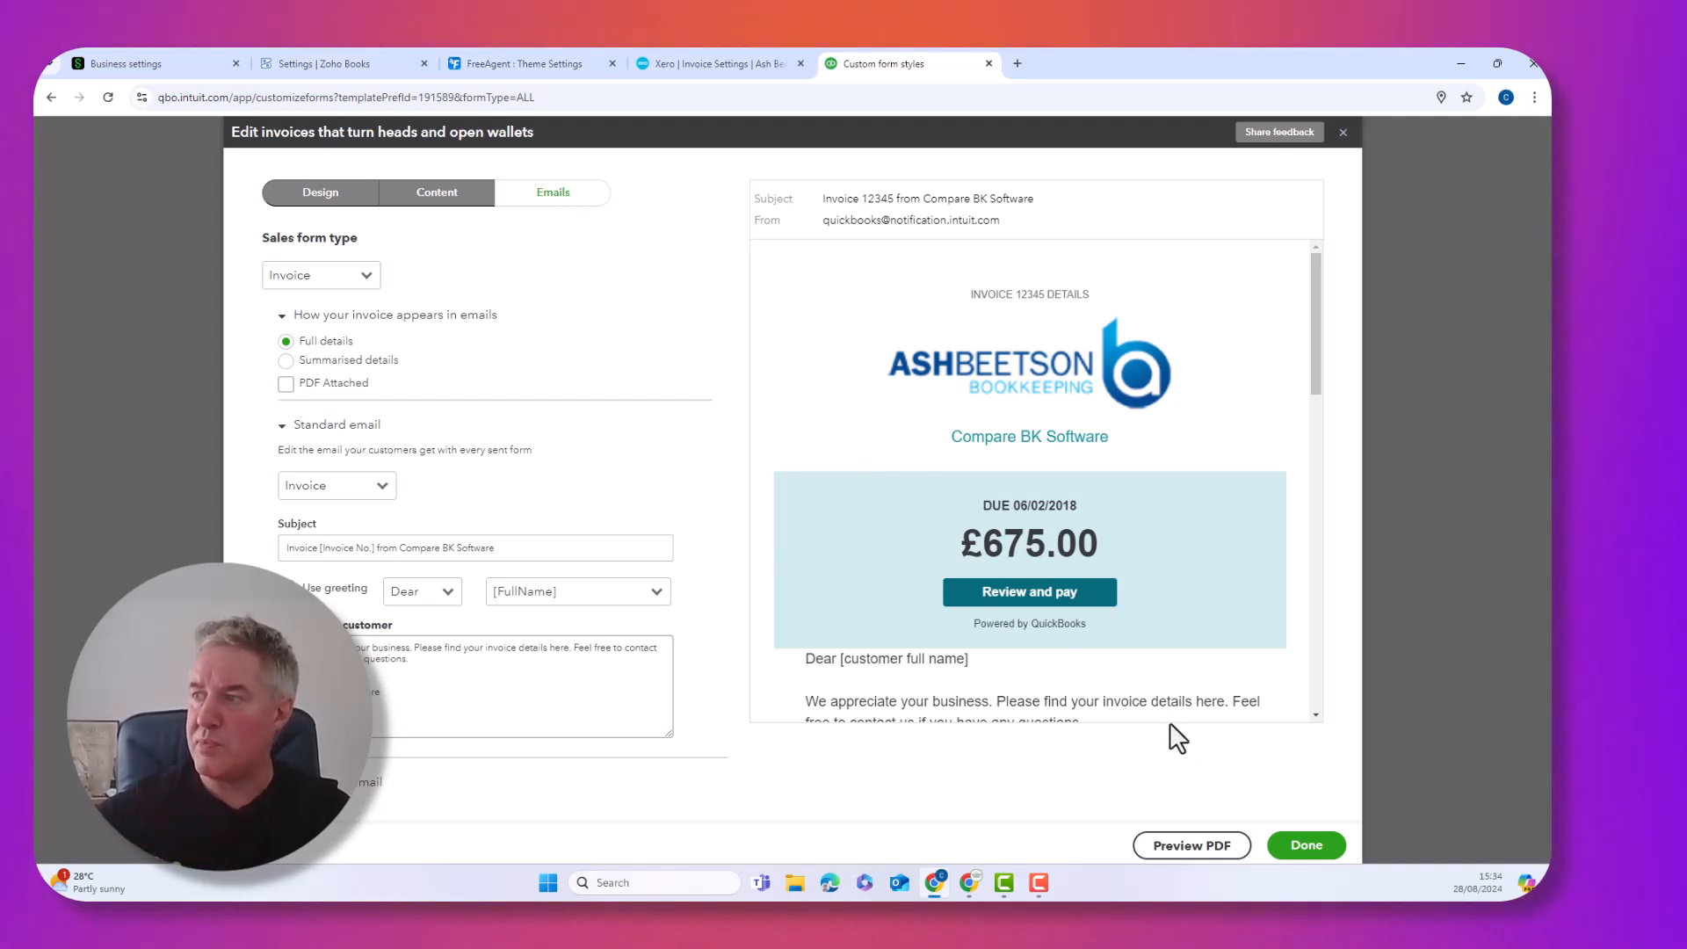
click(1309, 853)
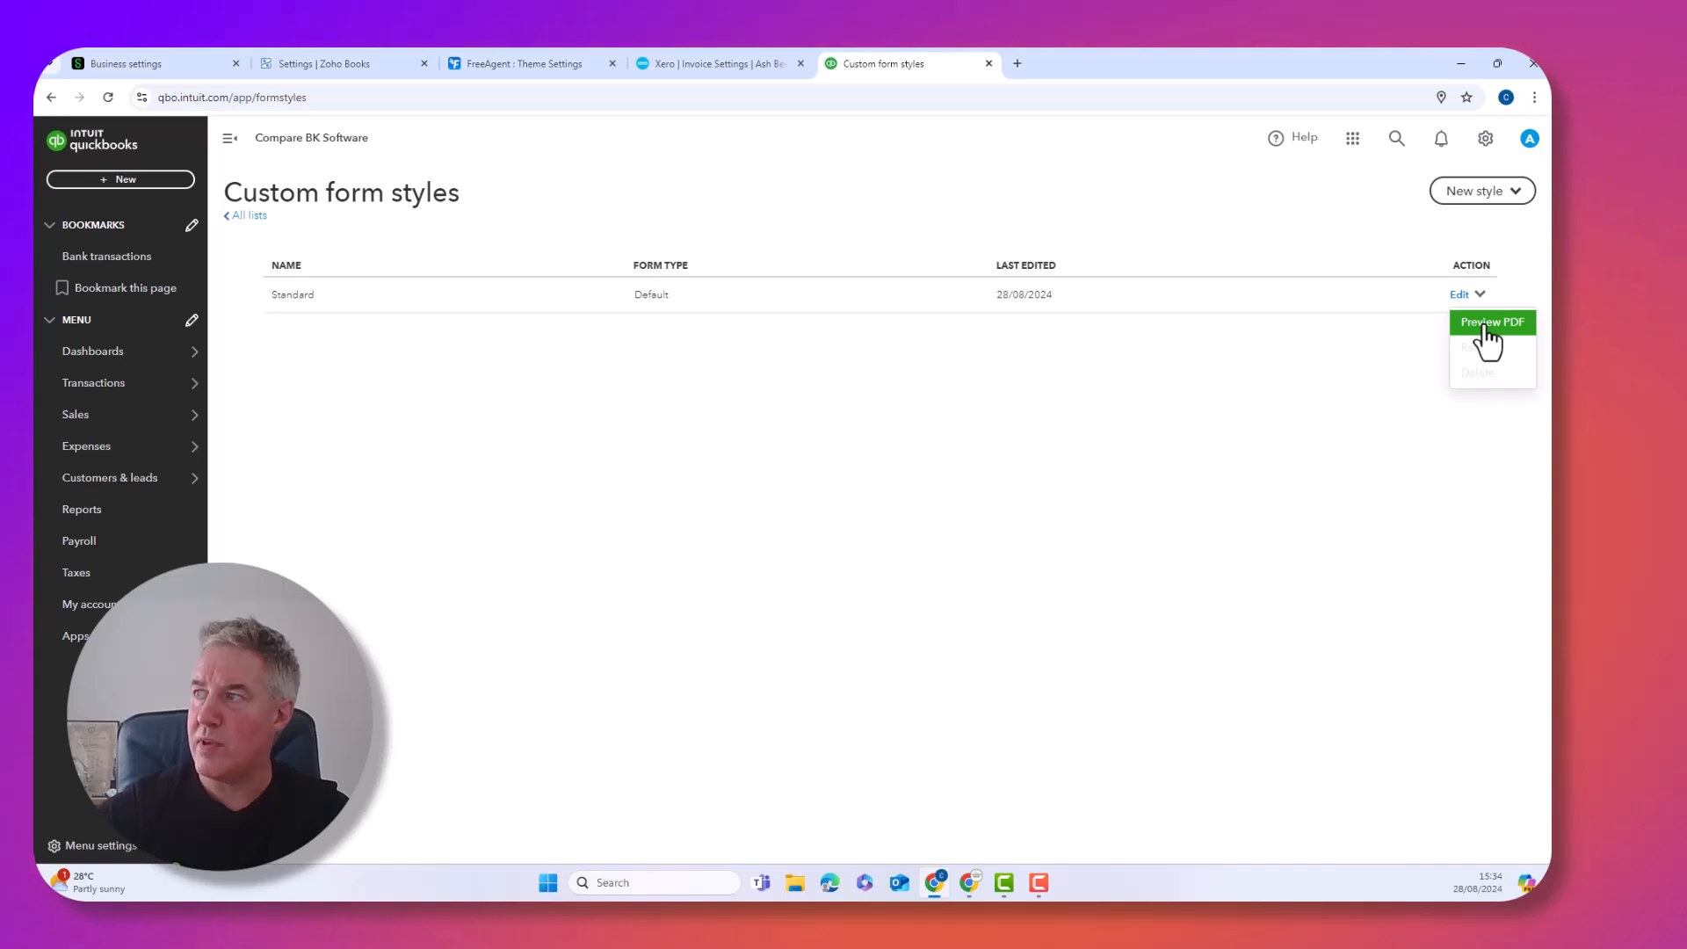
Preview the Standard invoice style as a PDF in a maximised window
click(1486, 323)
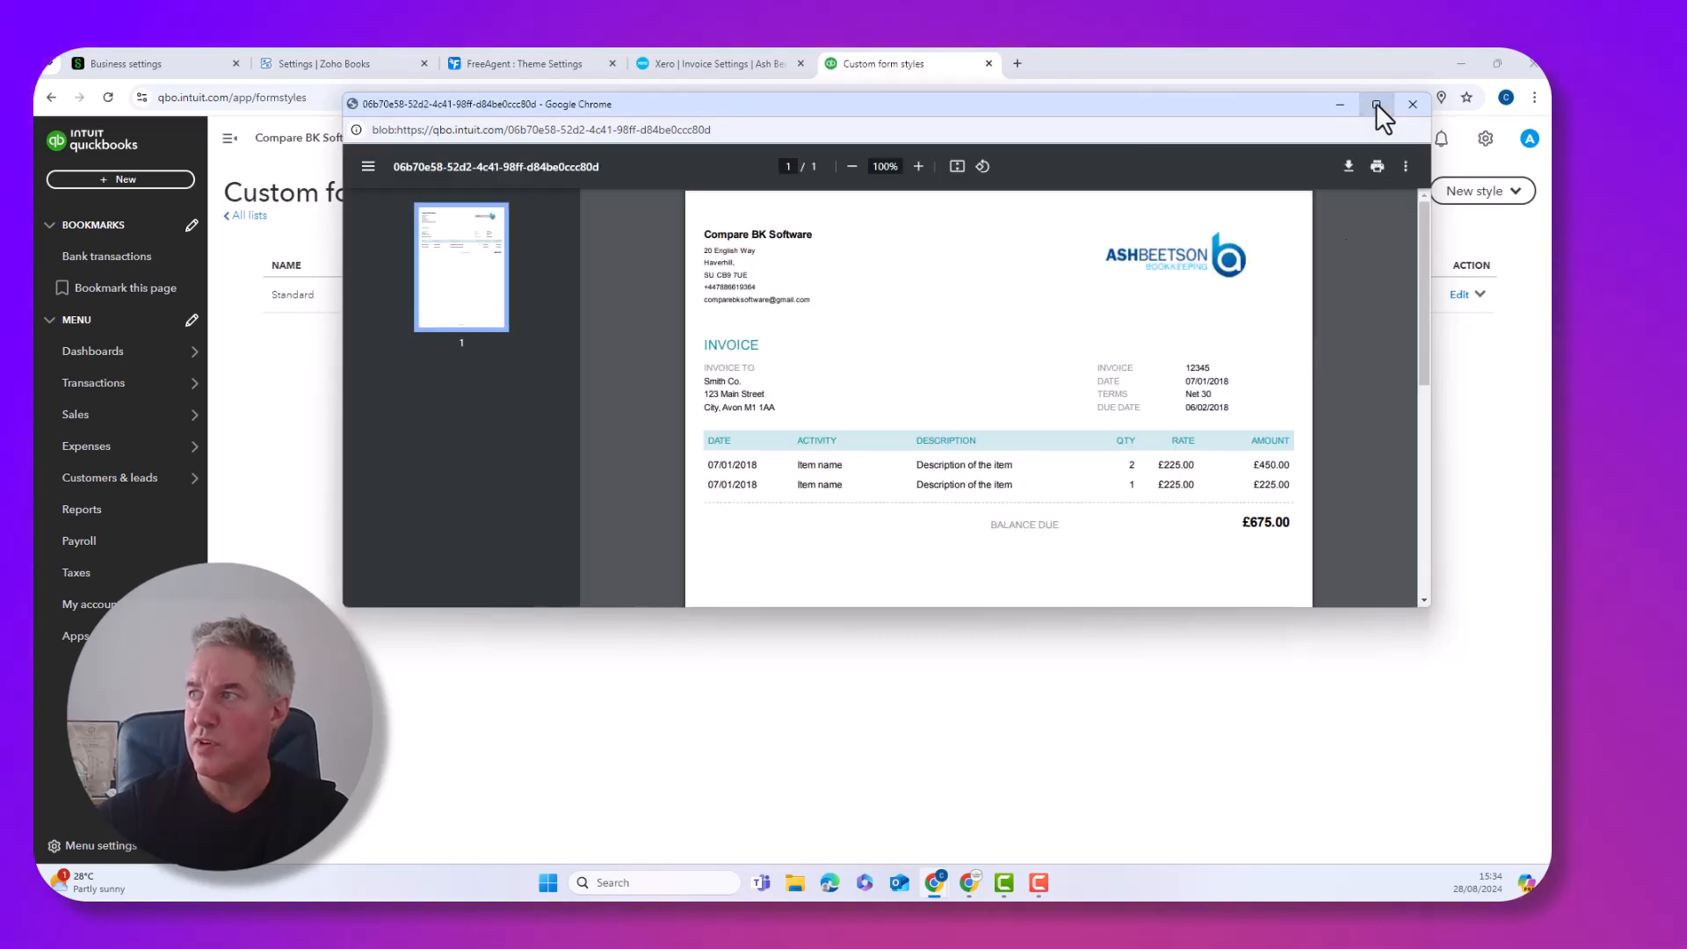
click(1376, 104)
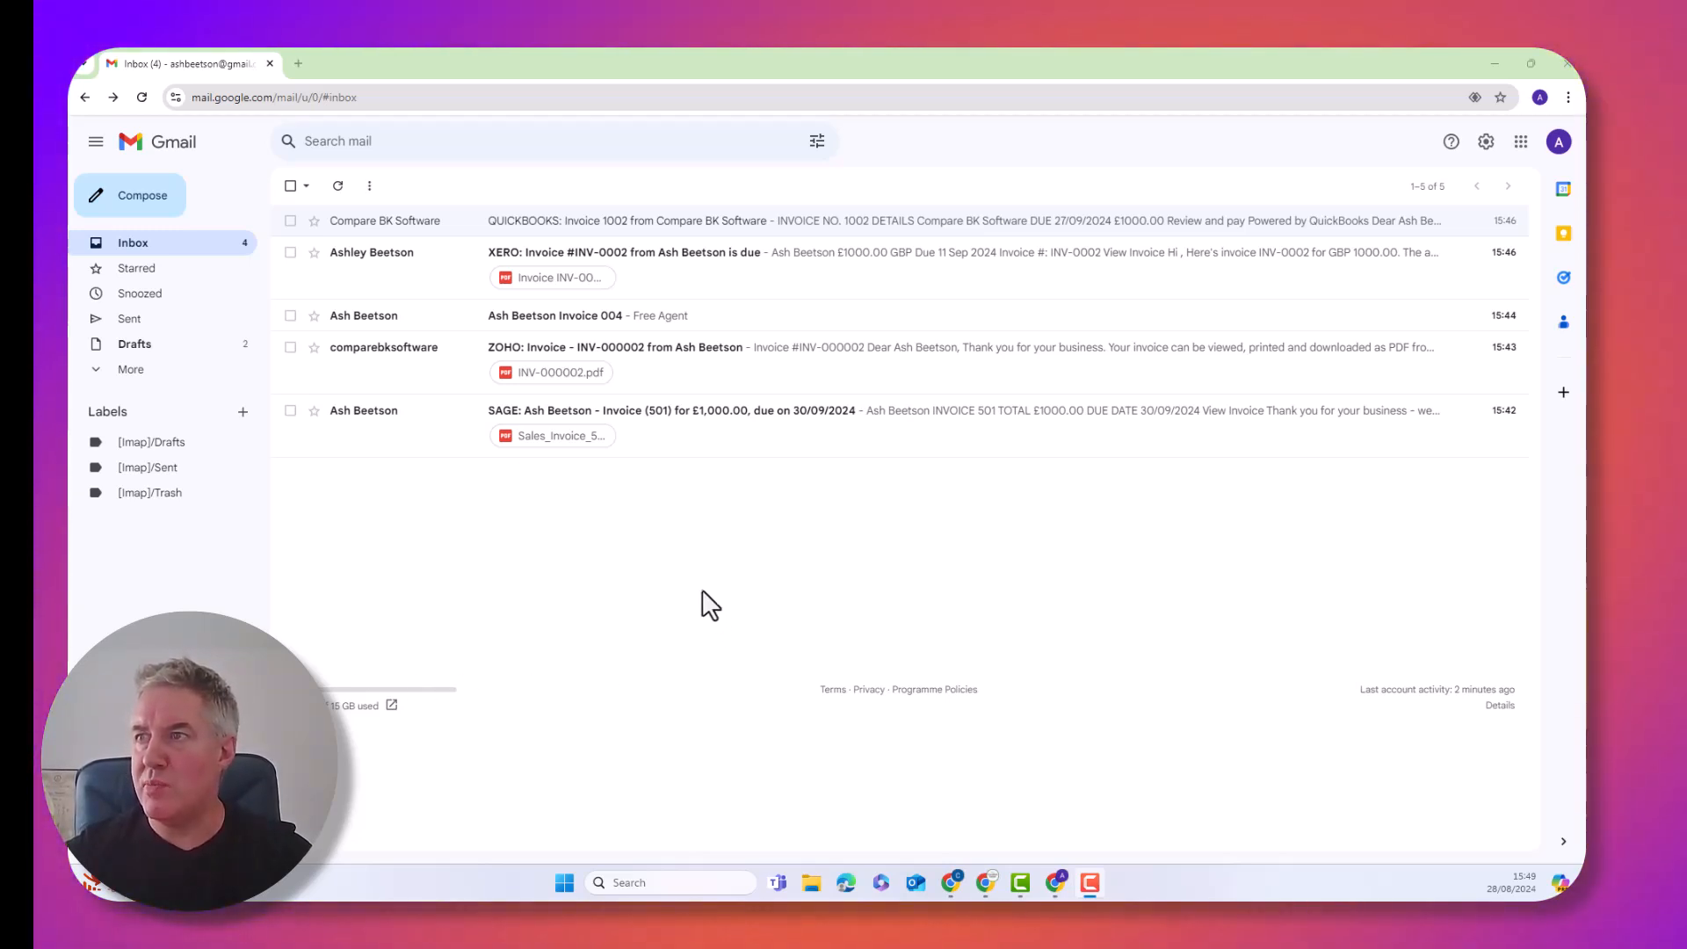
Open the SAGE invoice email and view Invoice 501 (£1,000.00) online
click(425, 439)
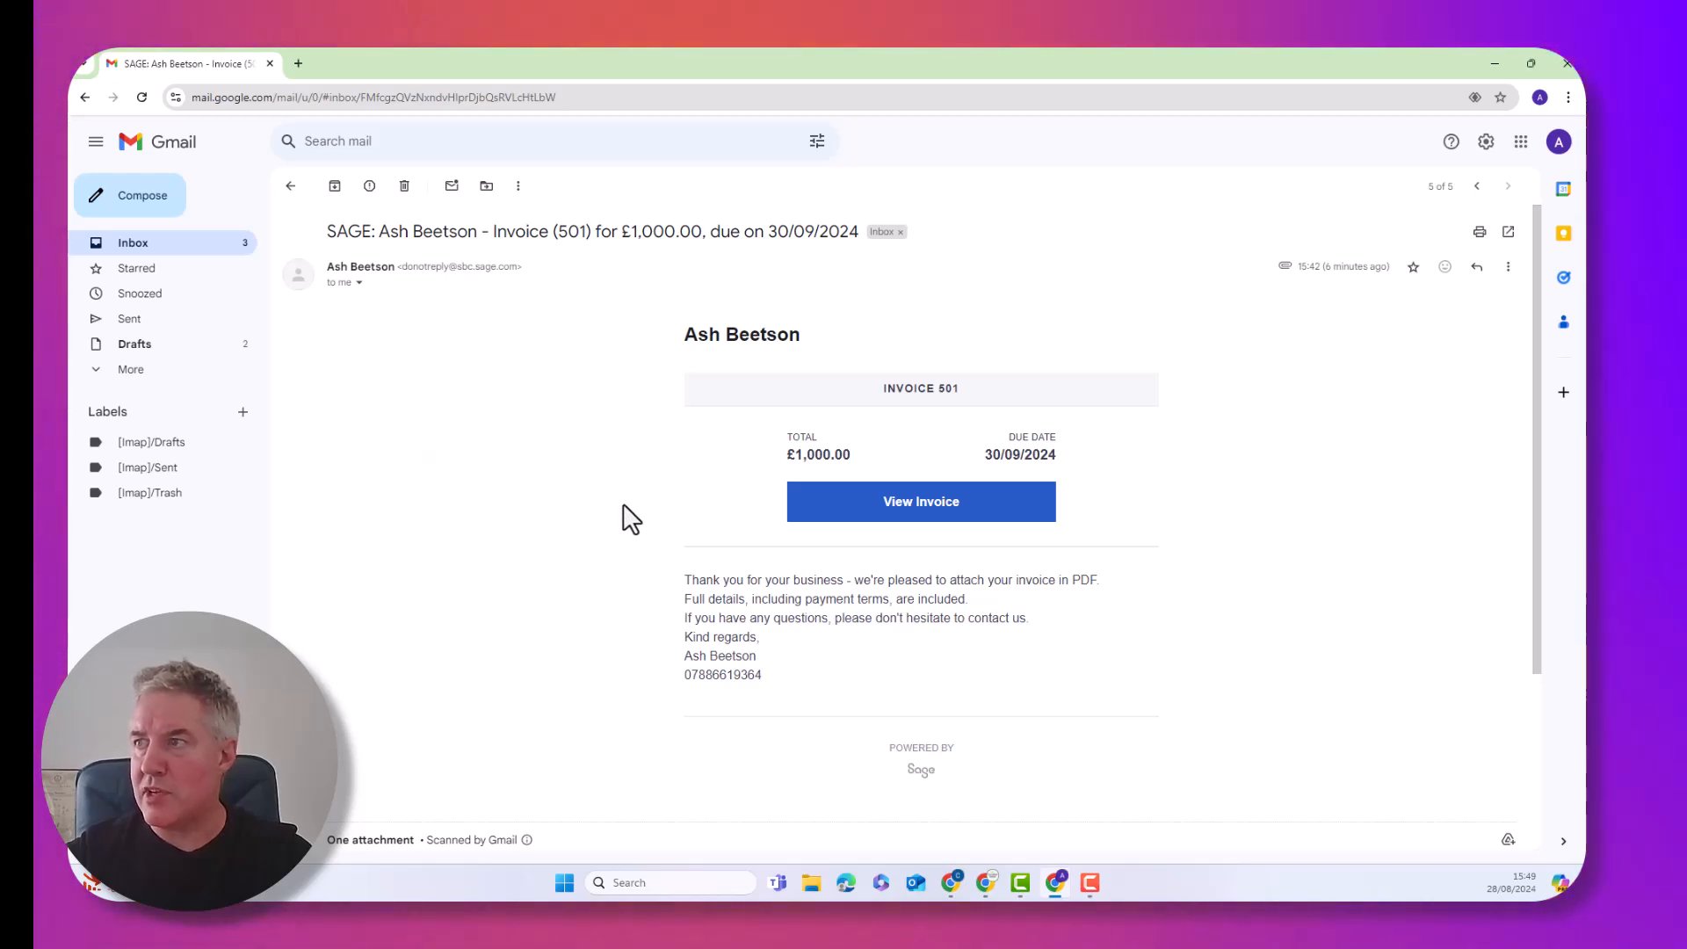
click(966, 513)
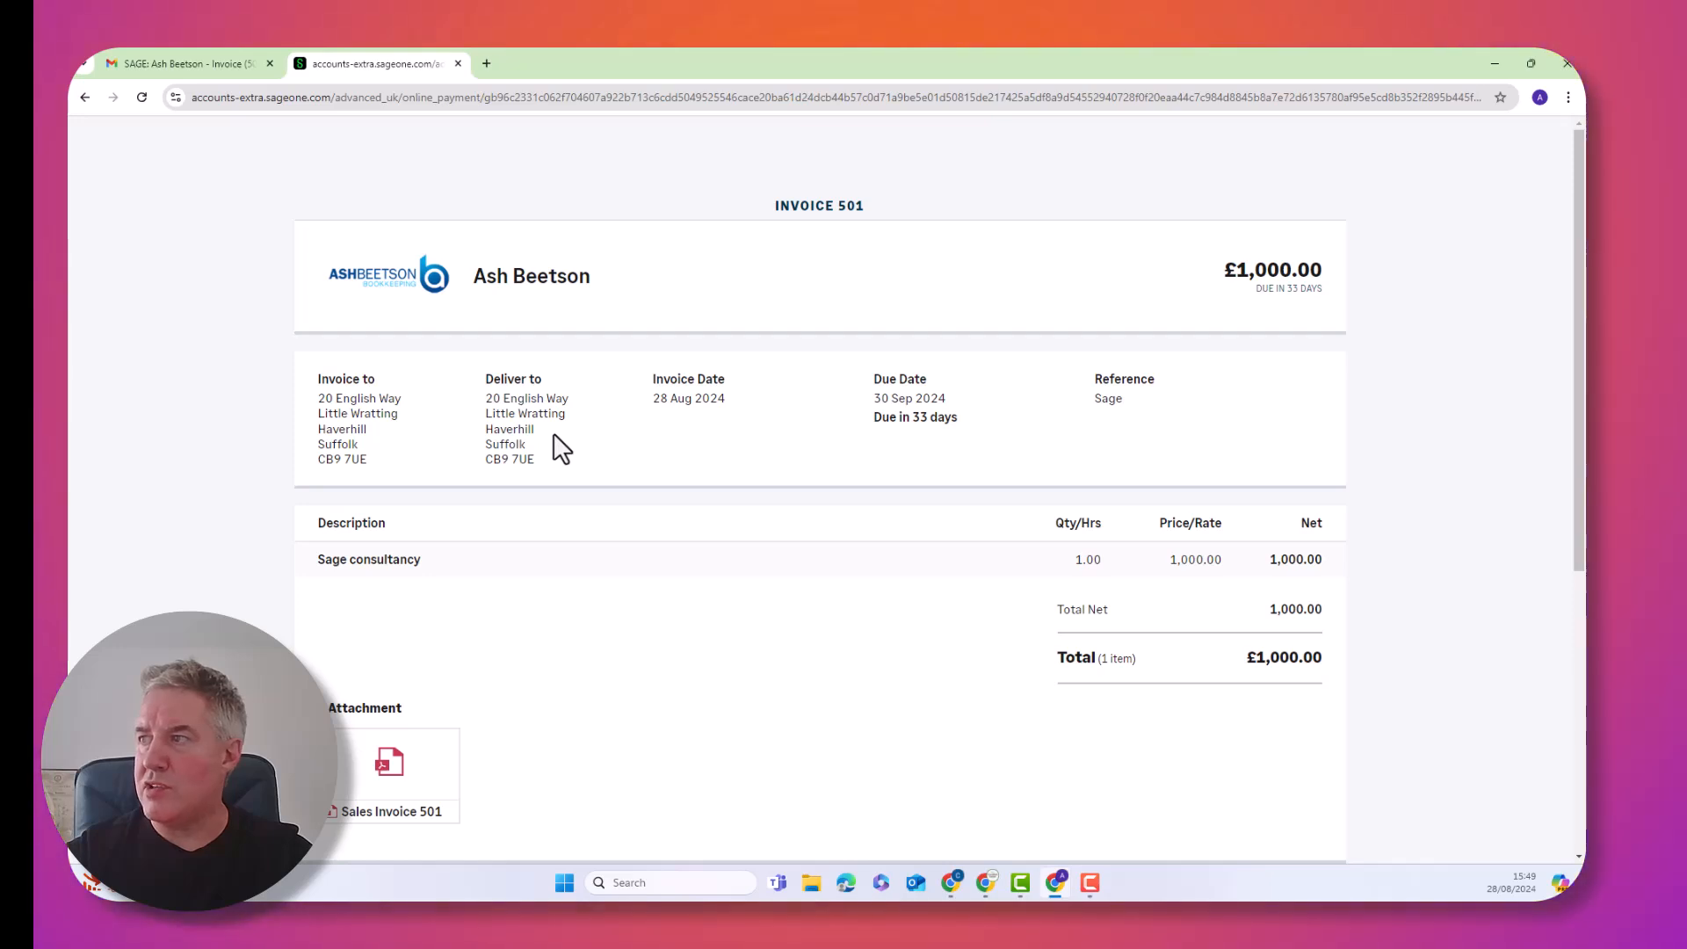
Download the Sales Invoice 501 PDF and scroll through it to check the logo and £1,000.00 total
scroll(563, 450, down, 2)
scroll(545, 457, down, 1)
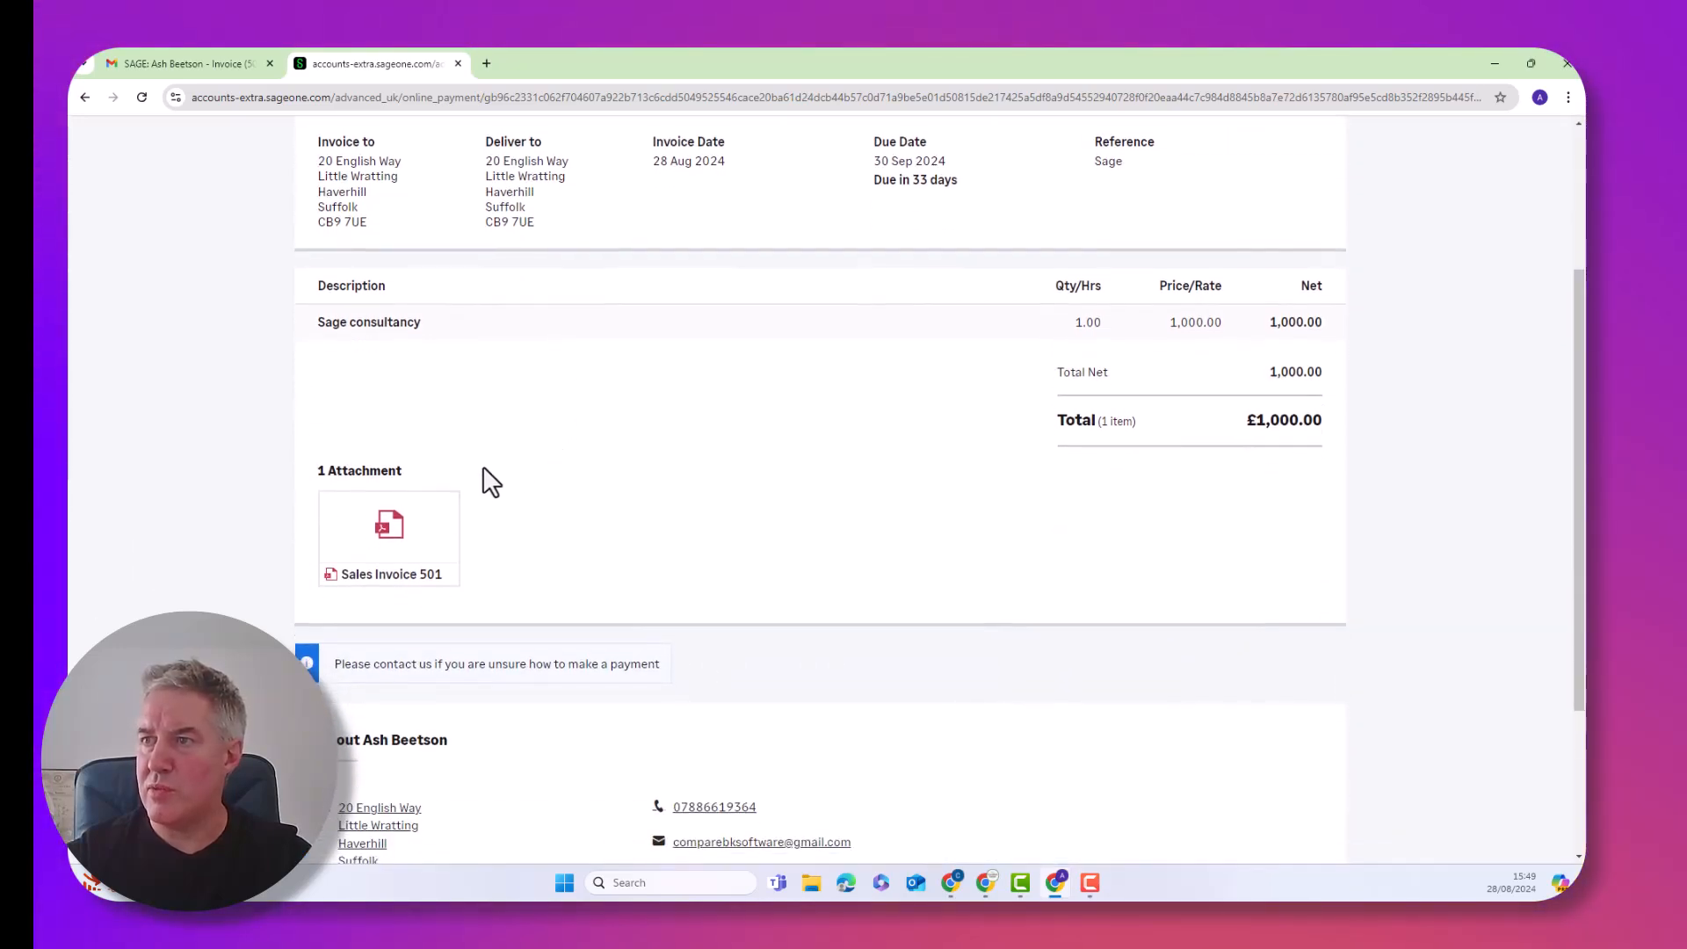
click(389, 551)
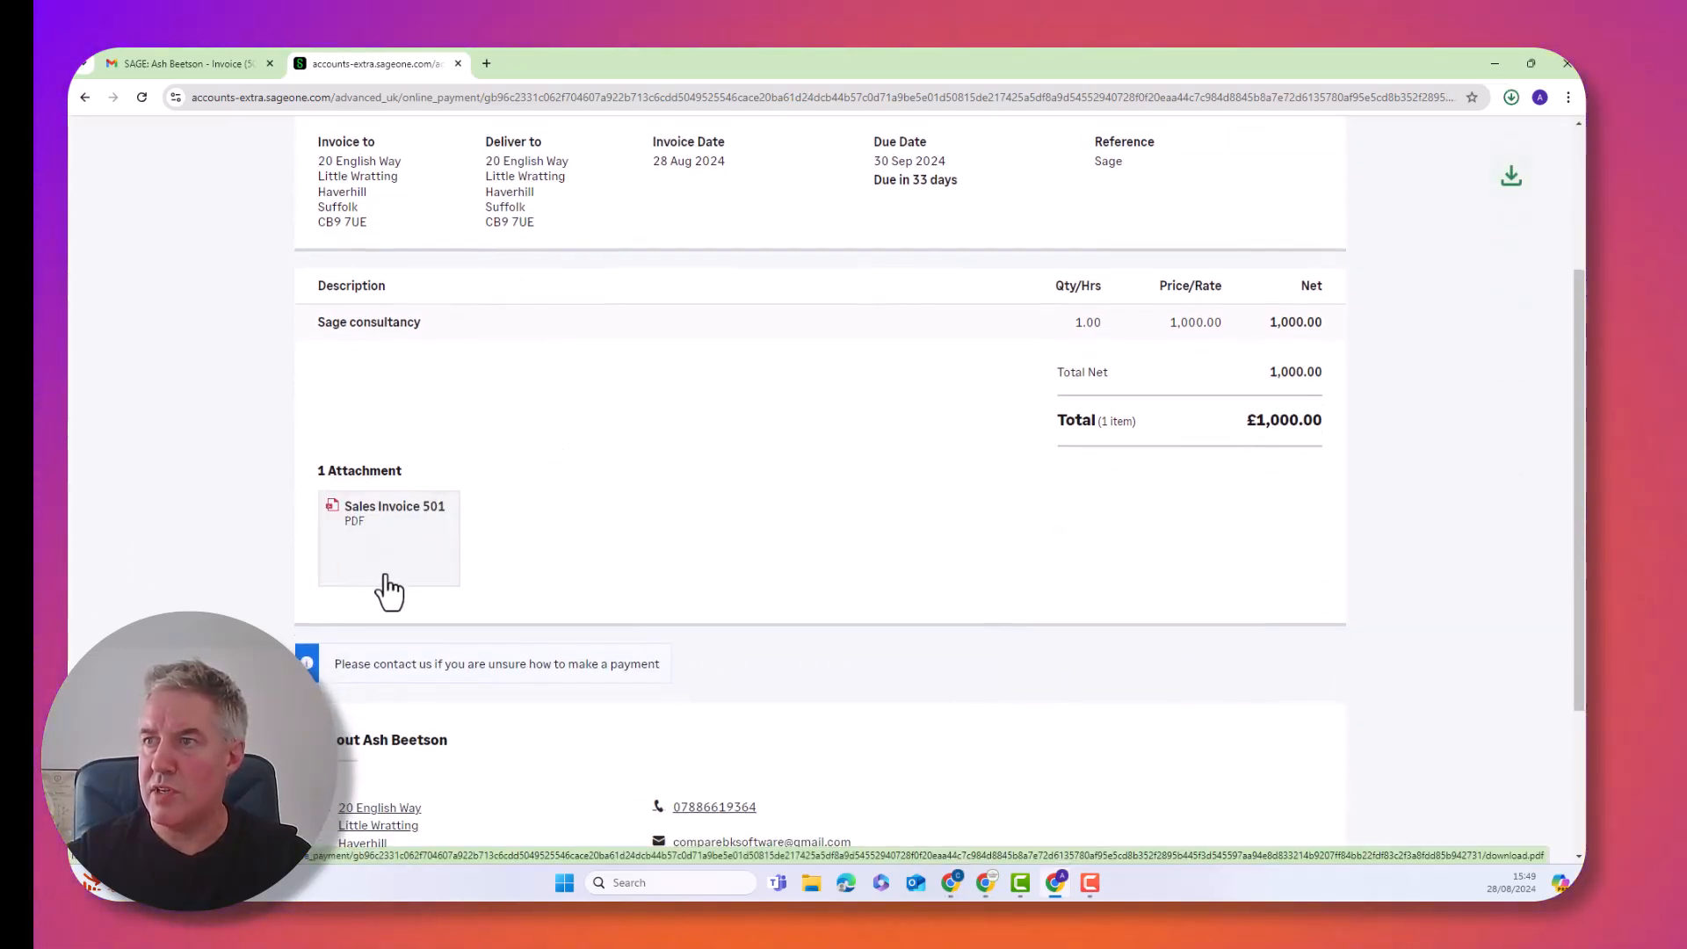
click(1352, 136)
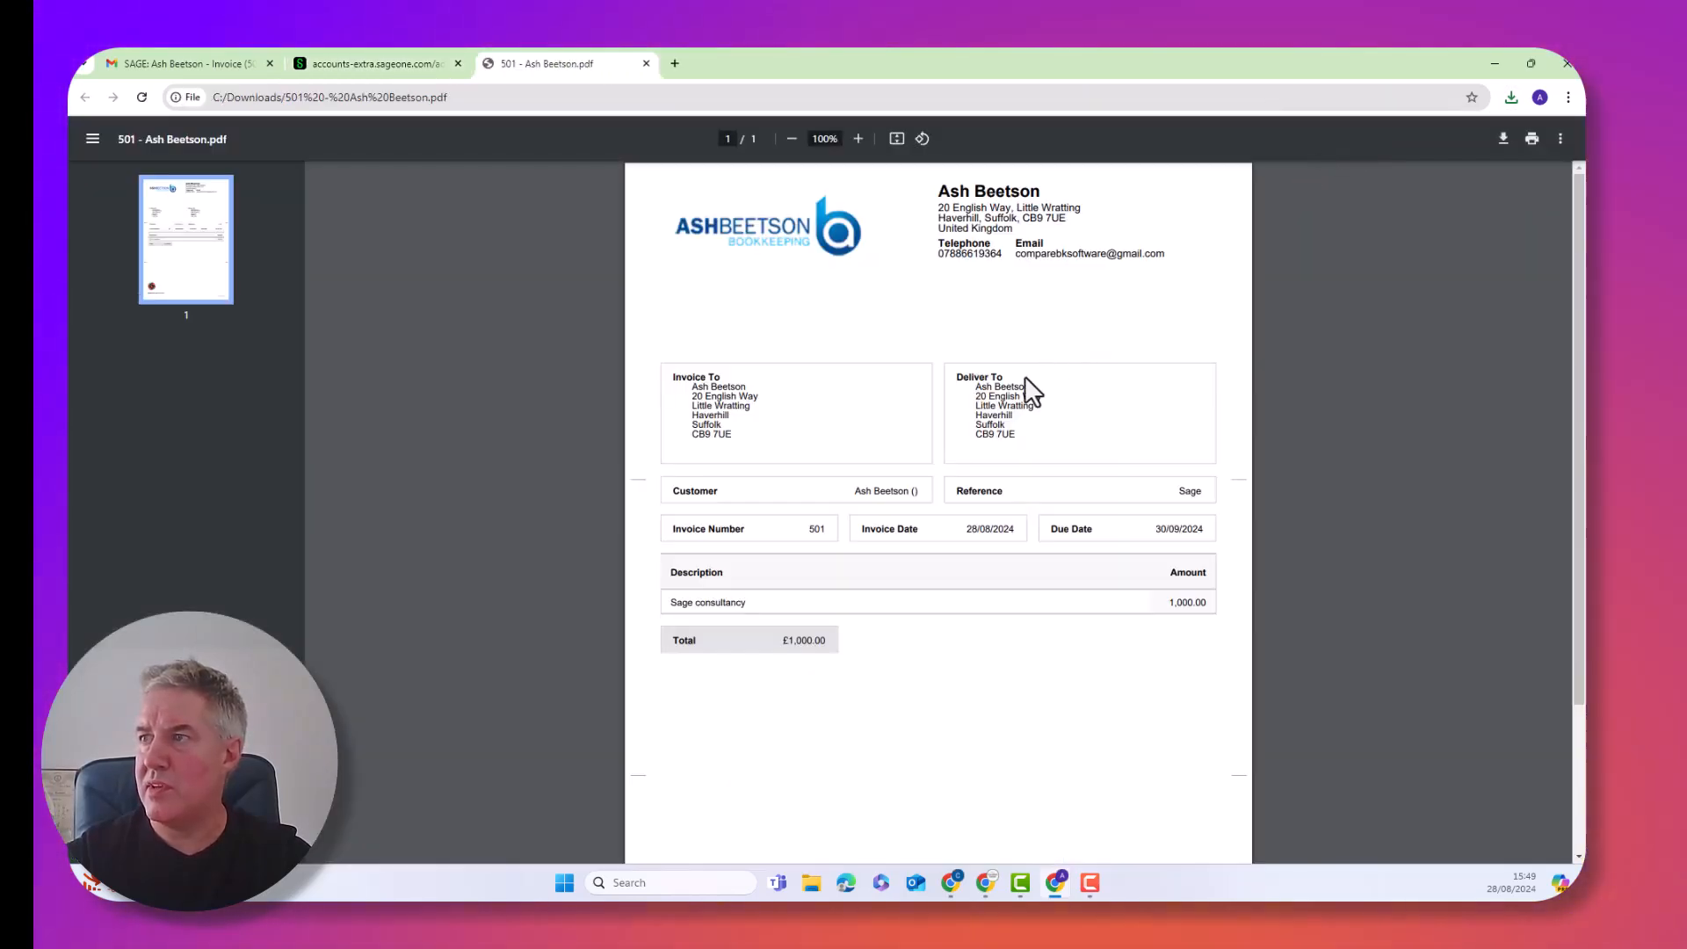
scroll(1025, 376, down, 1)
scroll(1030, 395, down, 1)
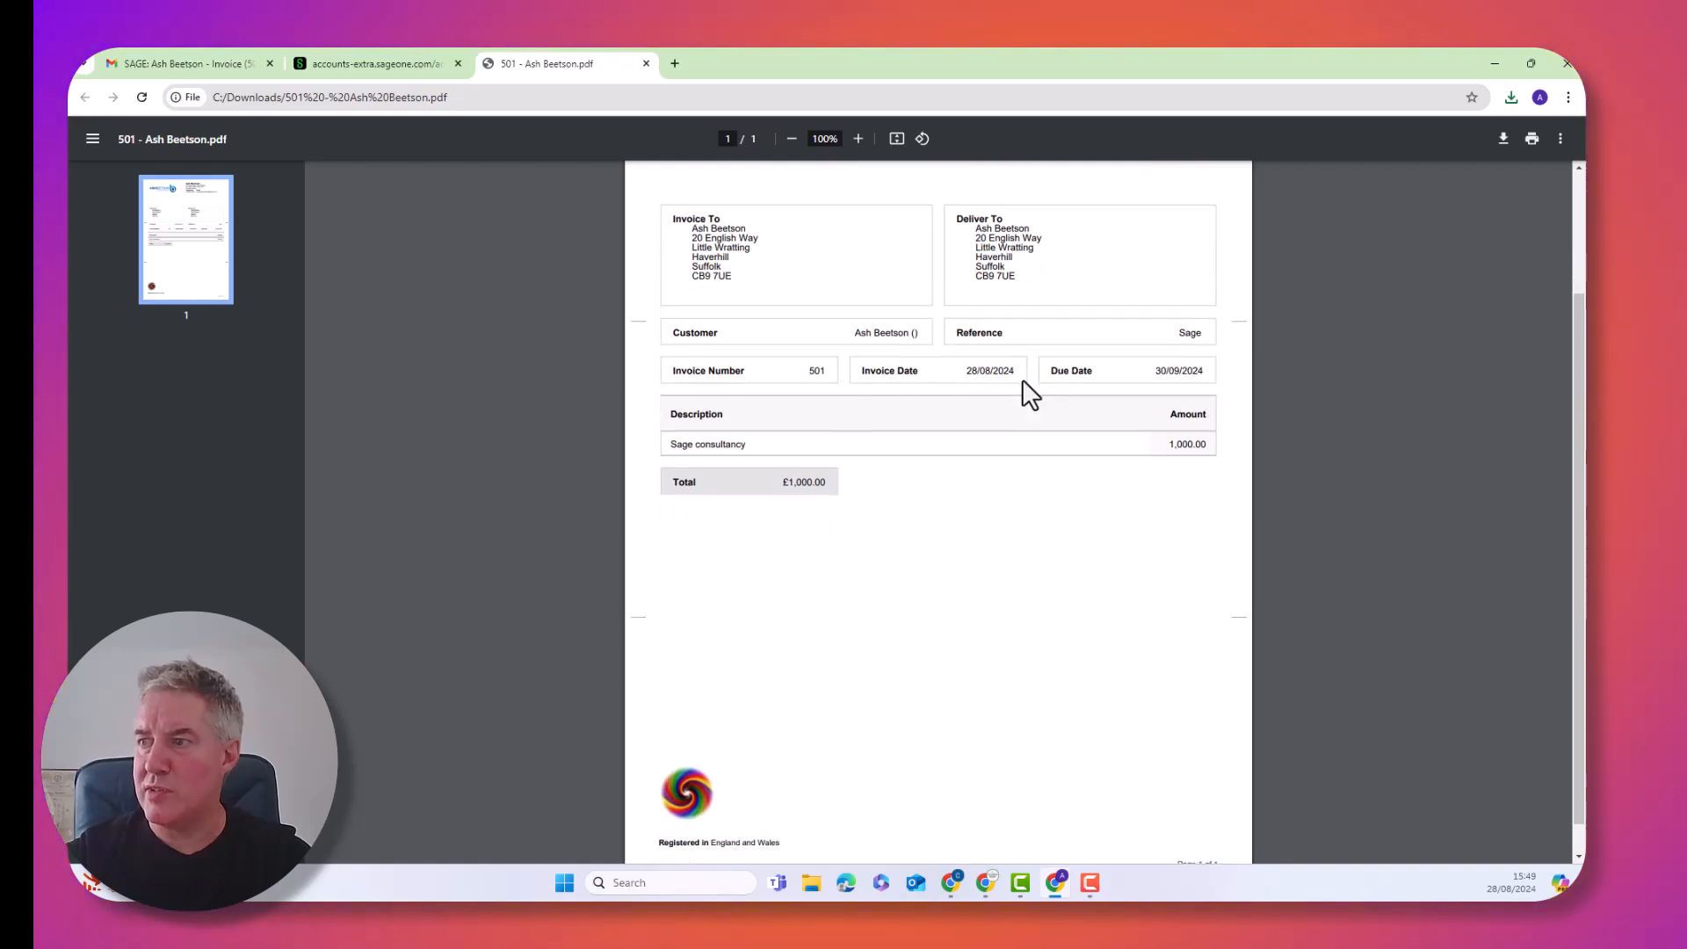
scroll(740, 777, up, 1)
scroll(740, 776, up, 1)
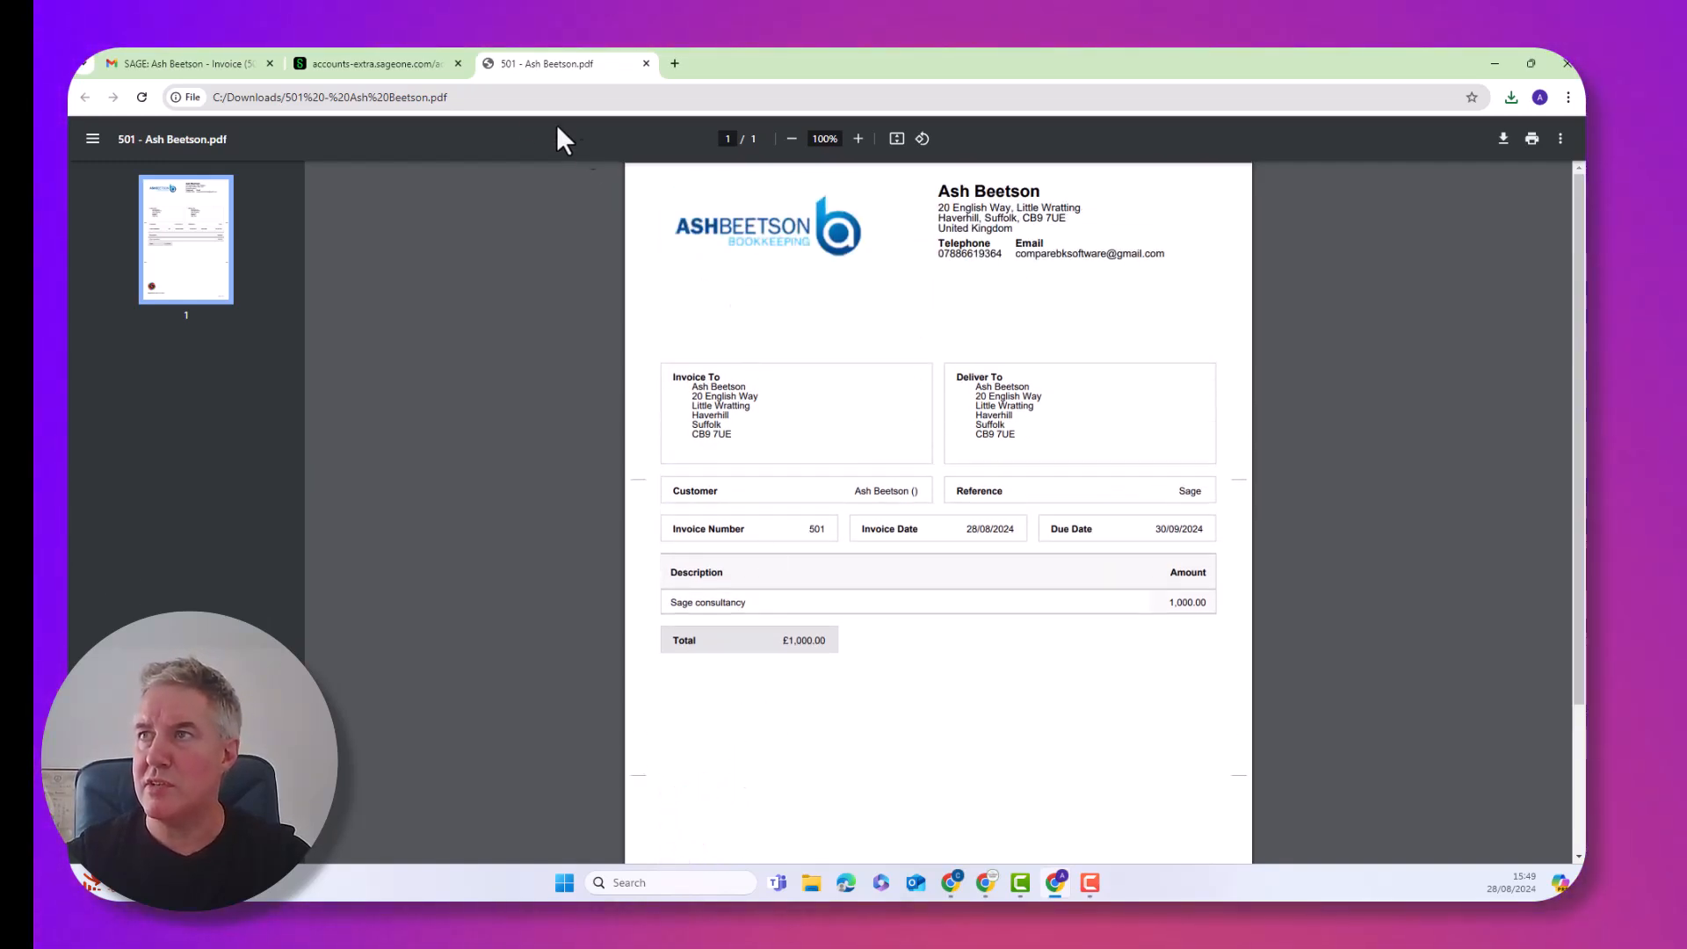
Return to the Gmail inbox and close the Sage online invoice and PDF tabs
click(241, 61)
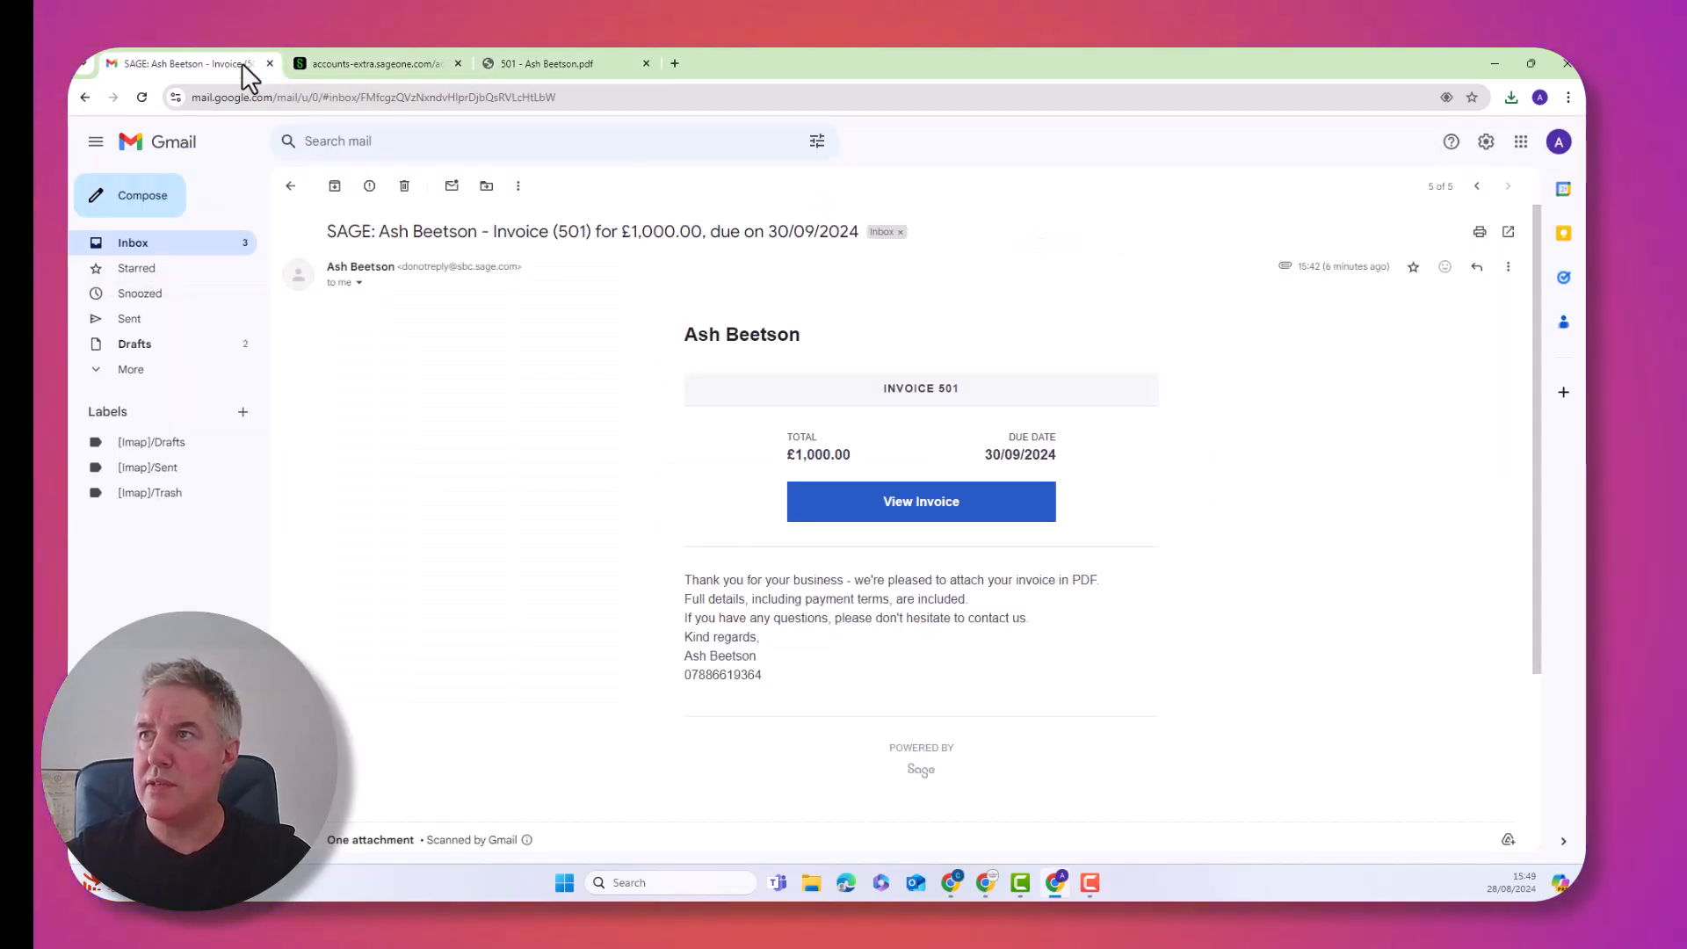
click(83, 99)
click(457, 63)
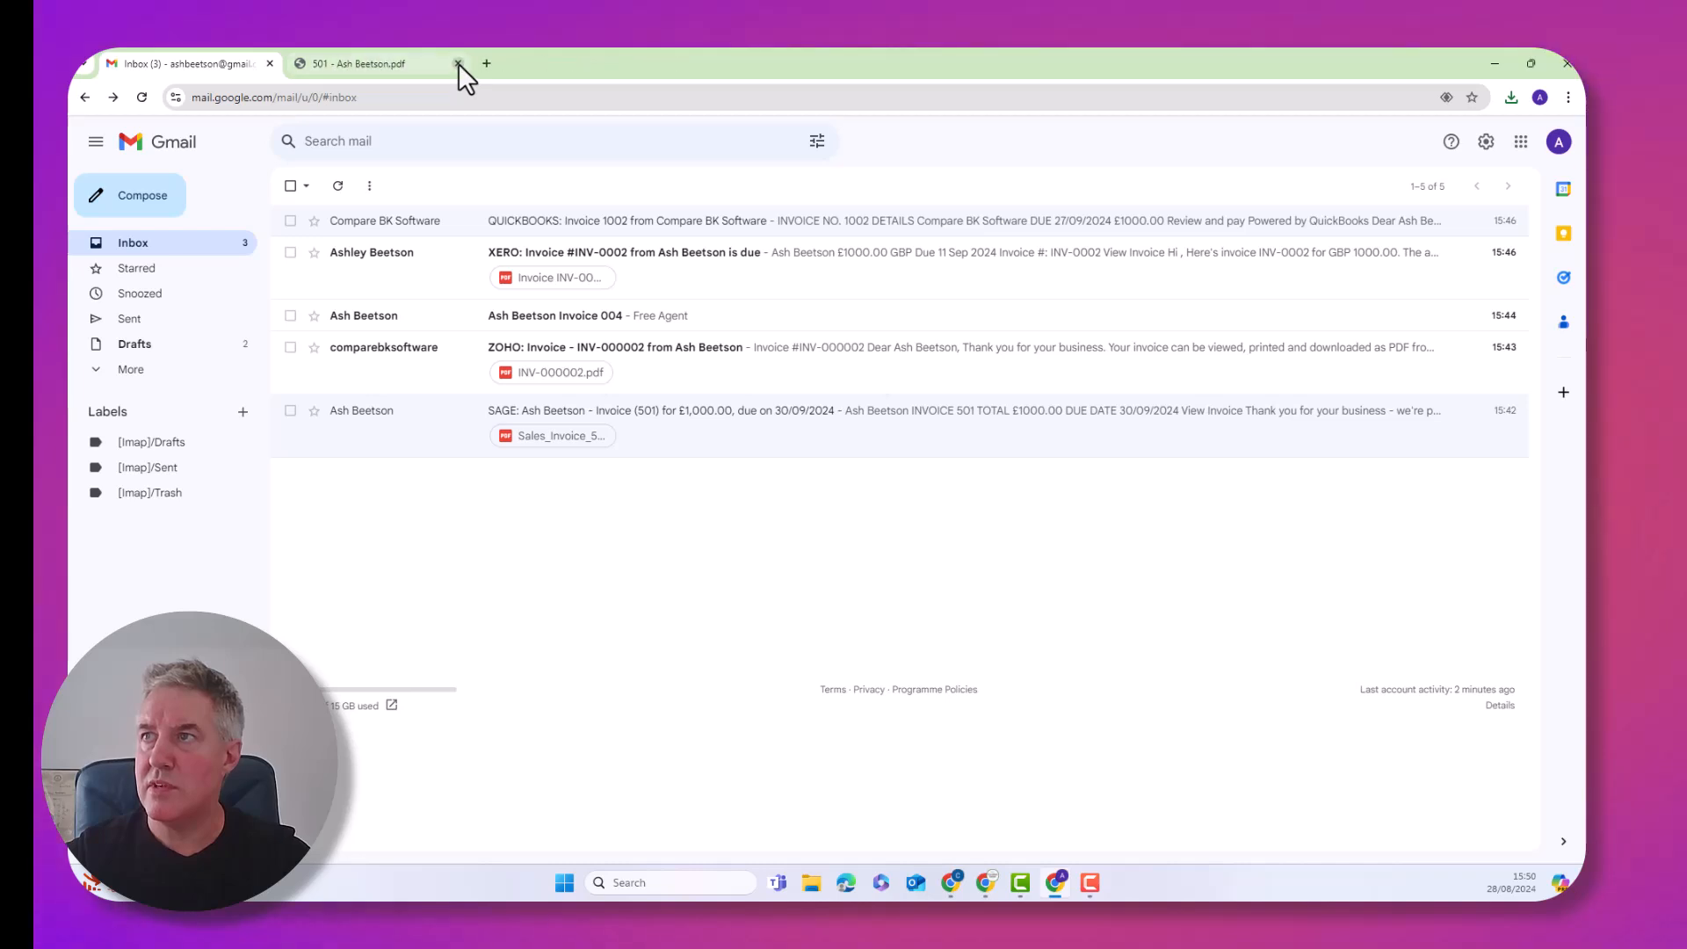
click(395, 380)
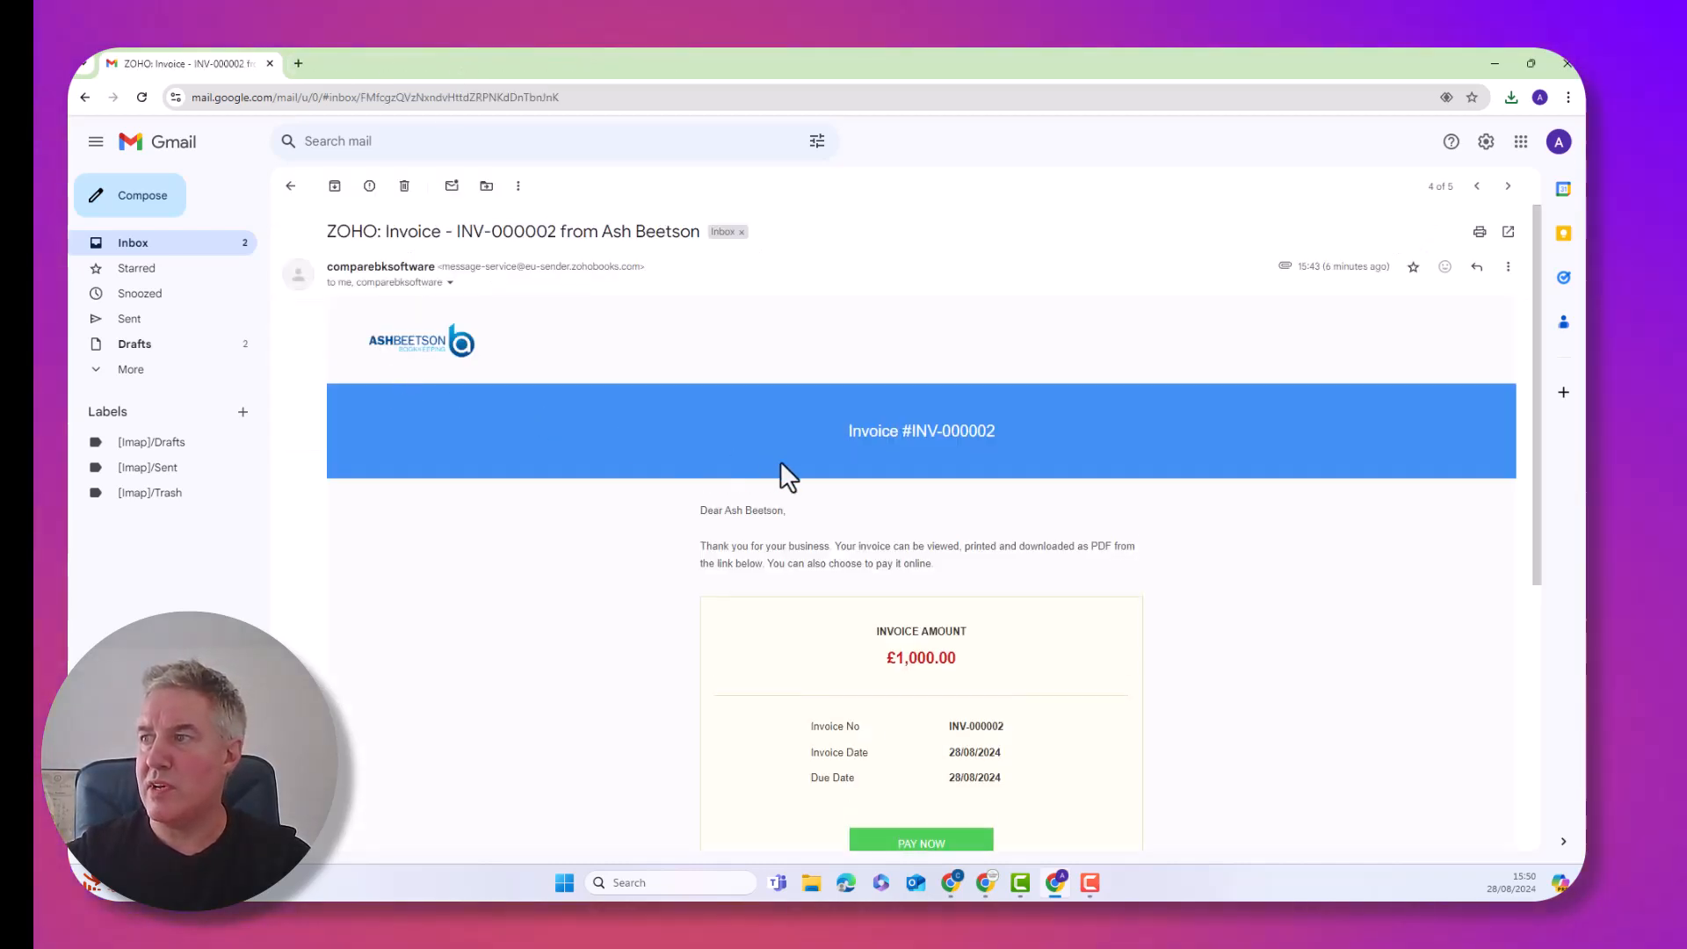
Follow the Zoho INV-000002 email's PAY NOW link to the online invoice
scroll(782, 463, down, 2)
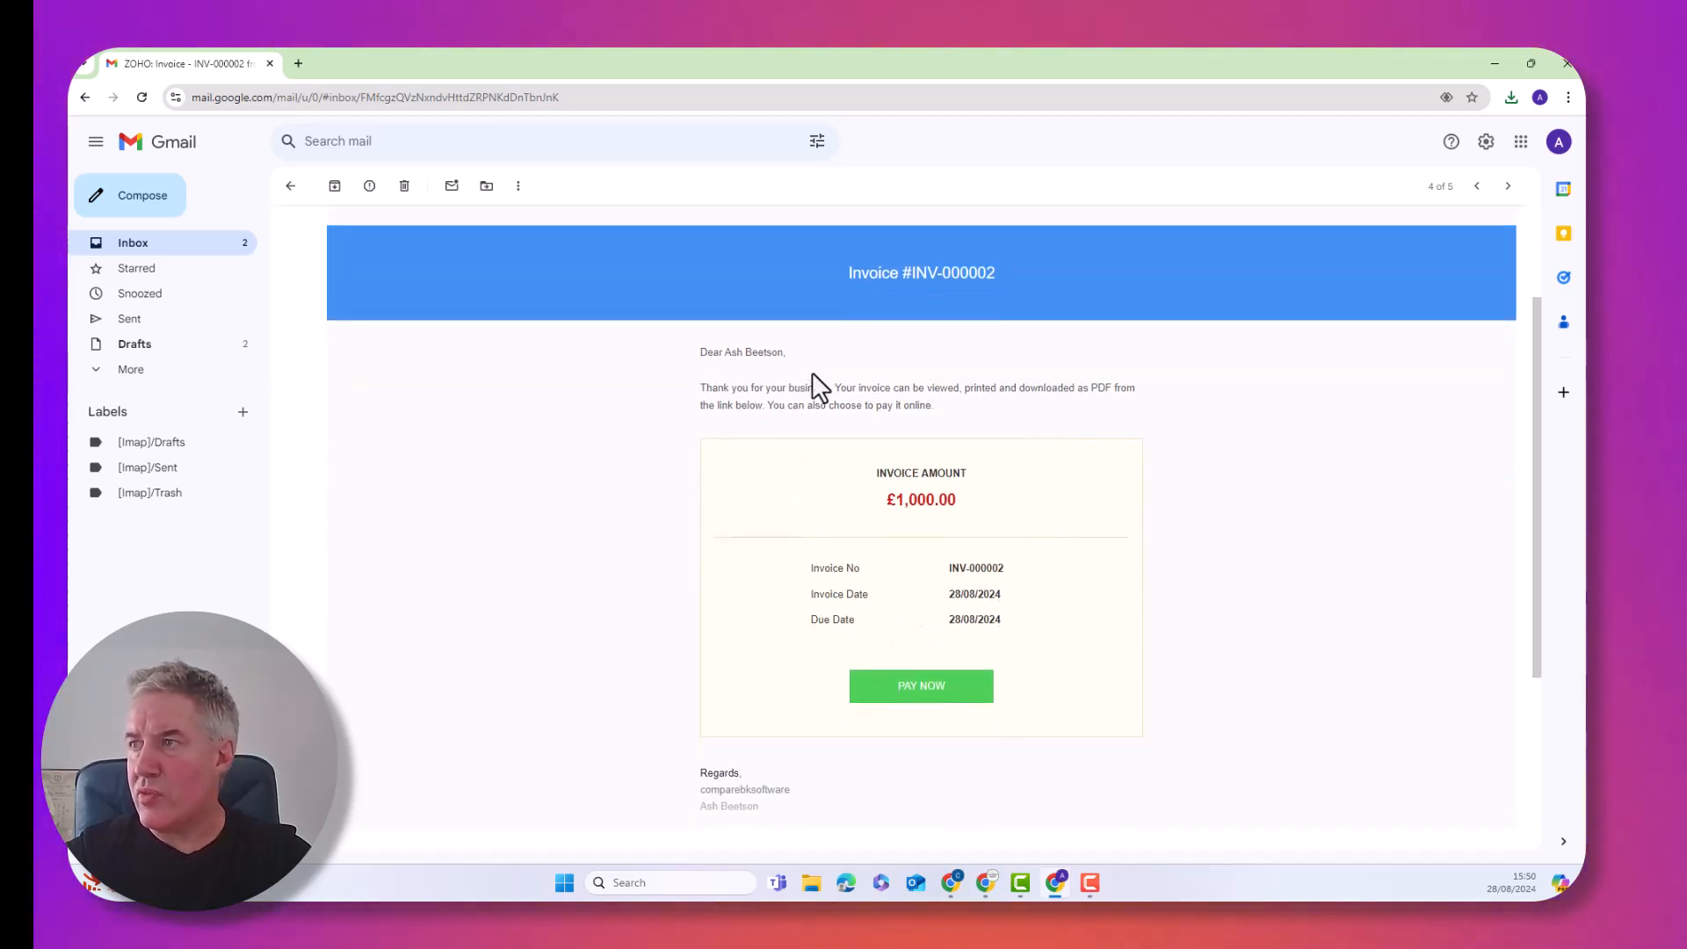
scroll(811, 372, up, 2)
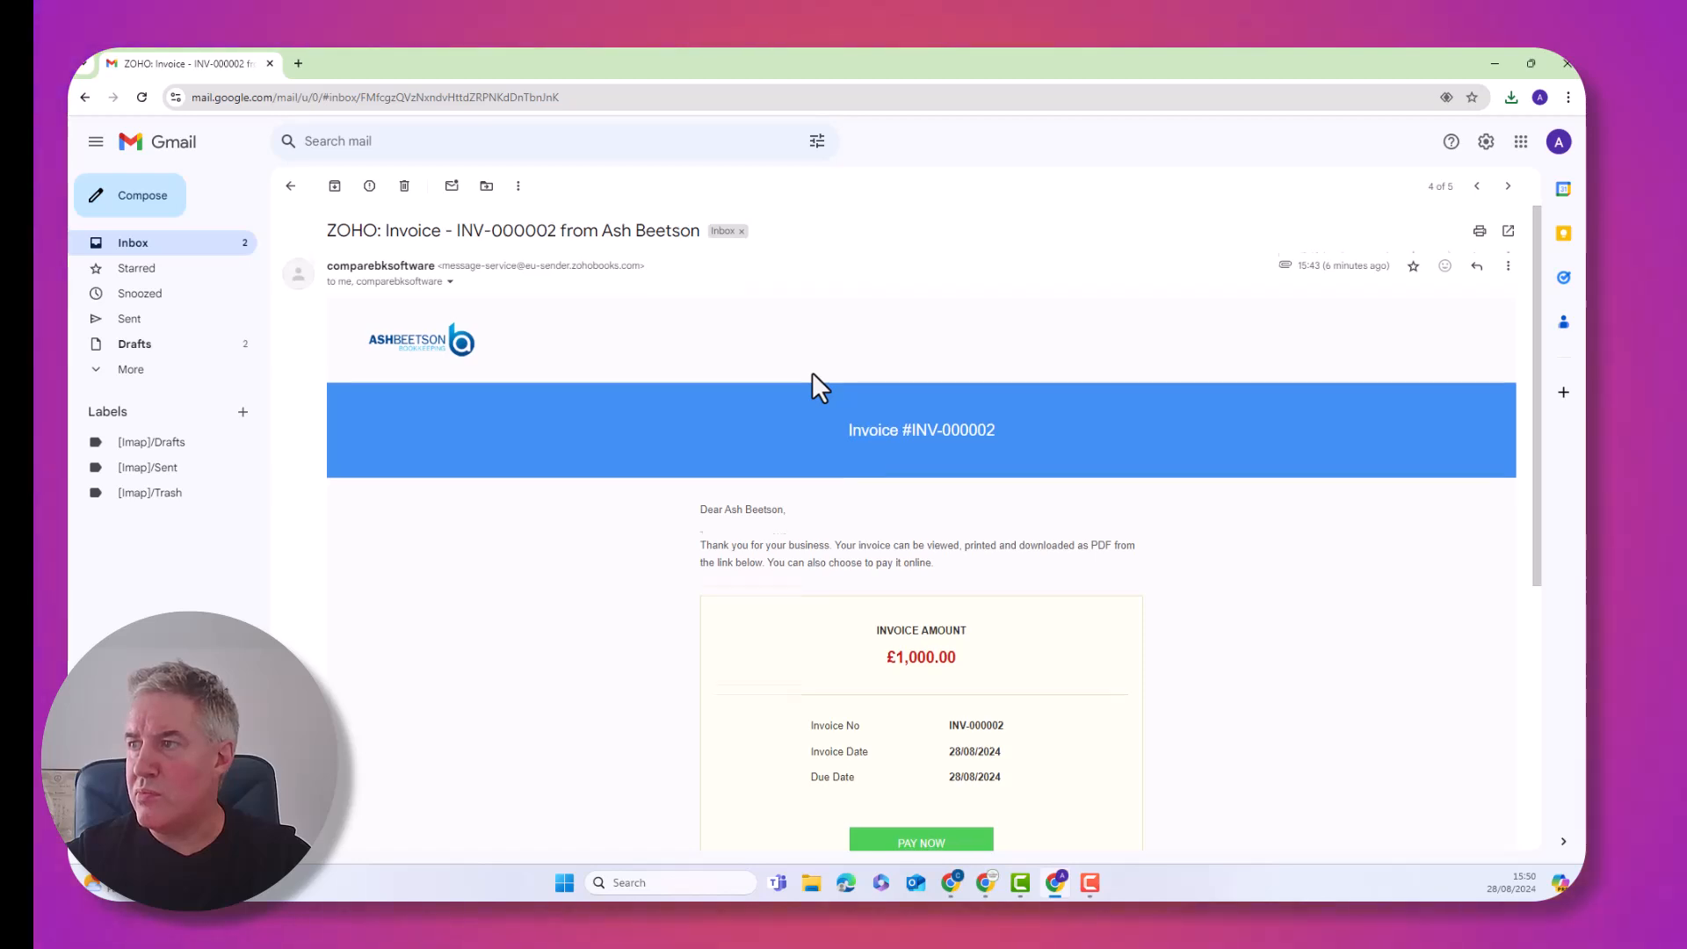
scroll(811, 372, down, 1)
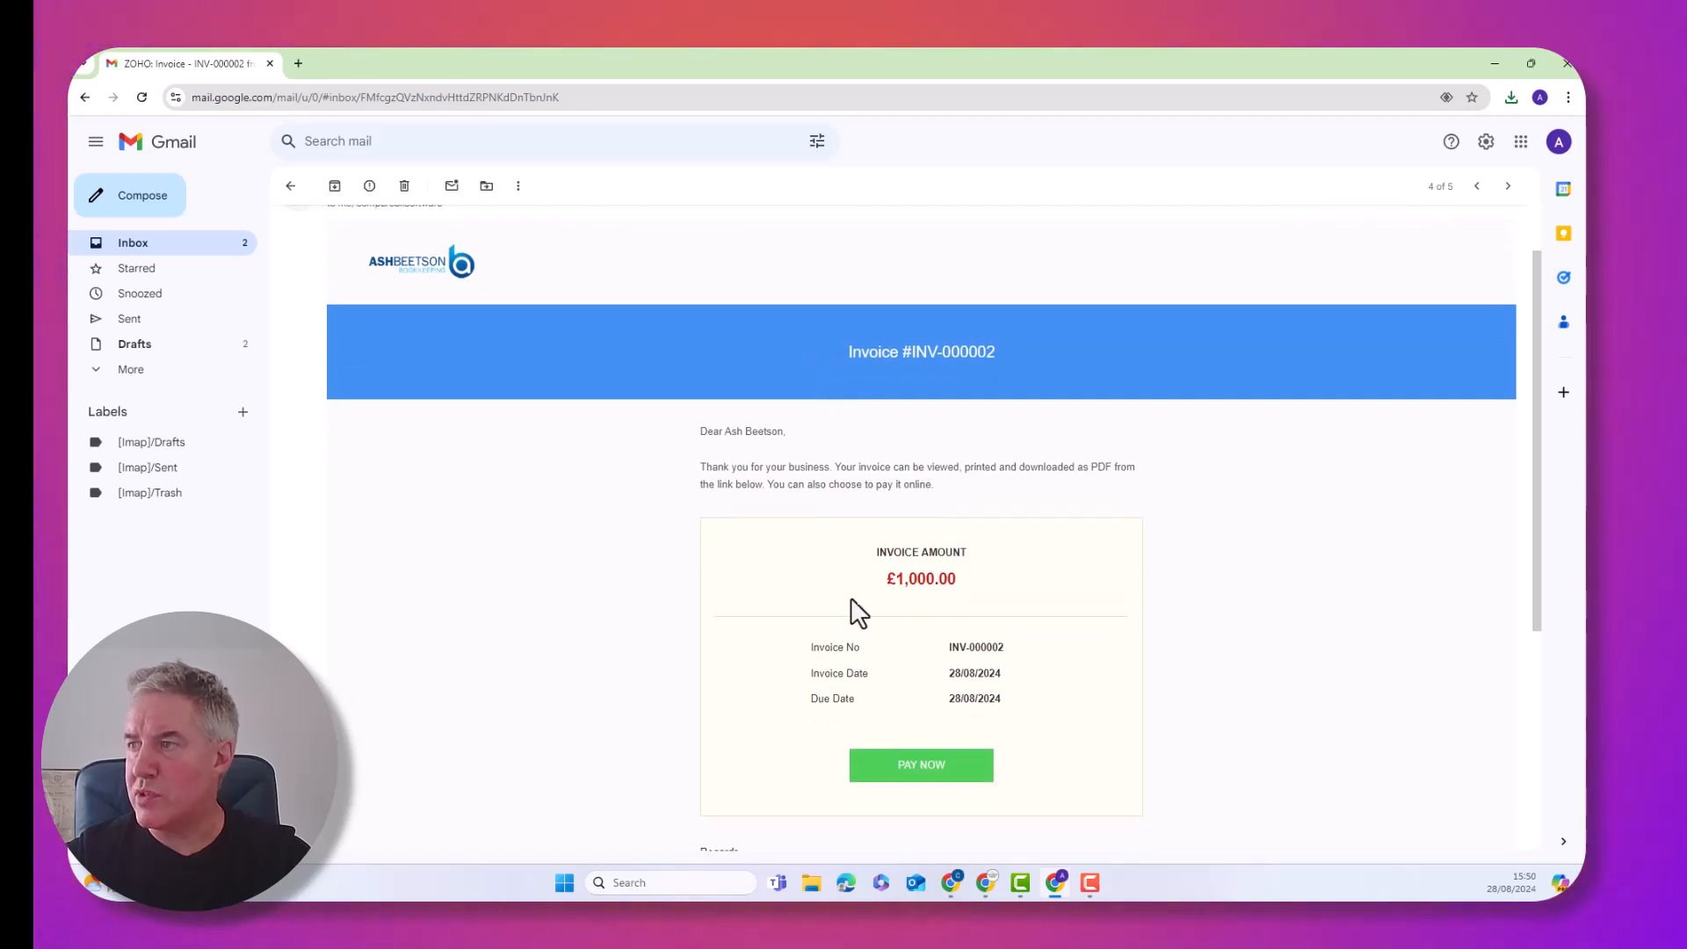
click(909, 767)
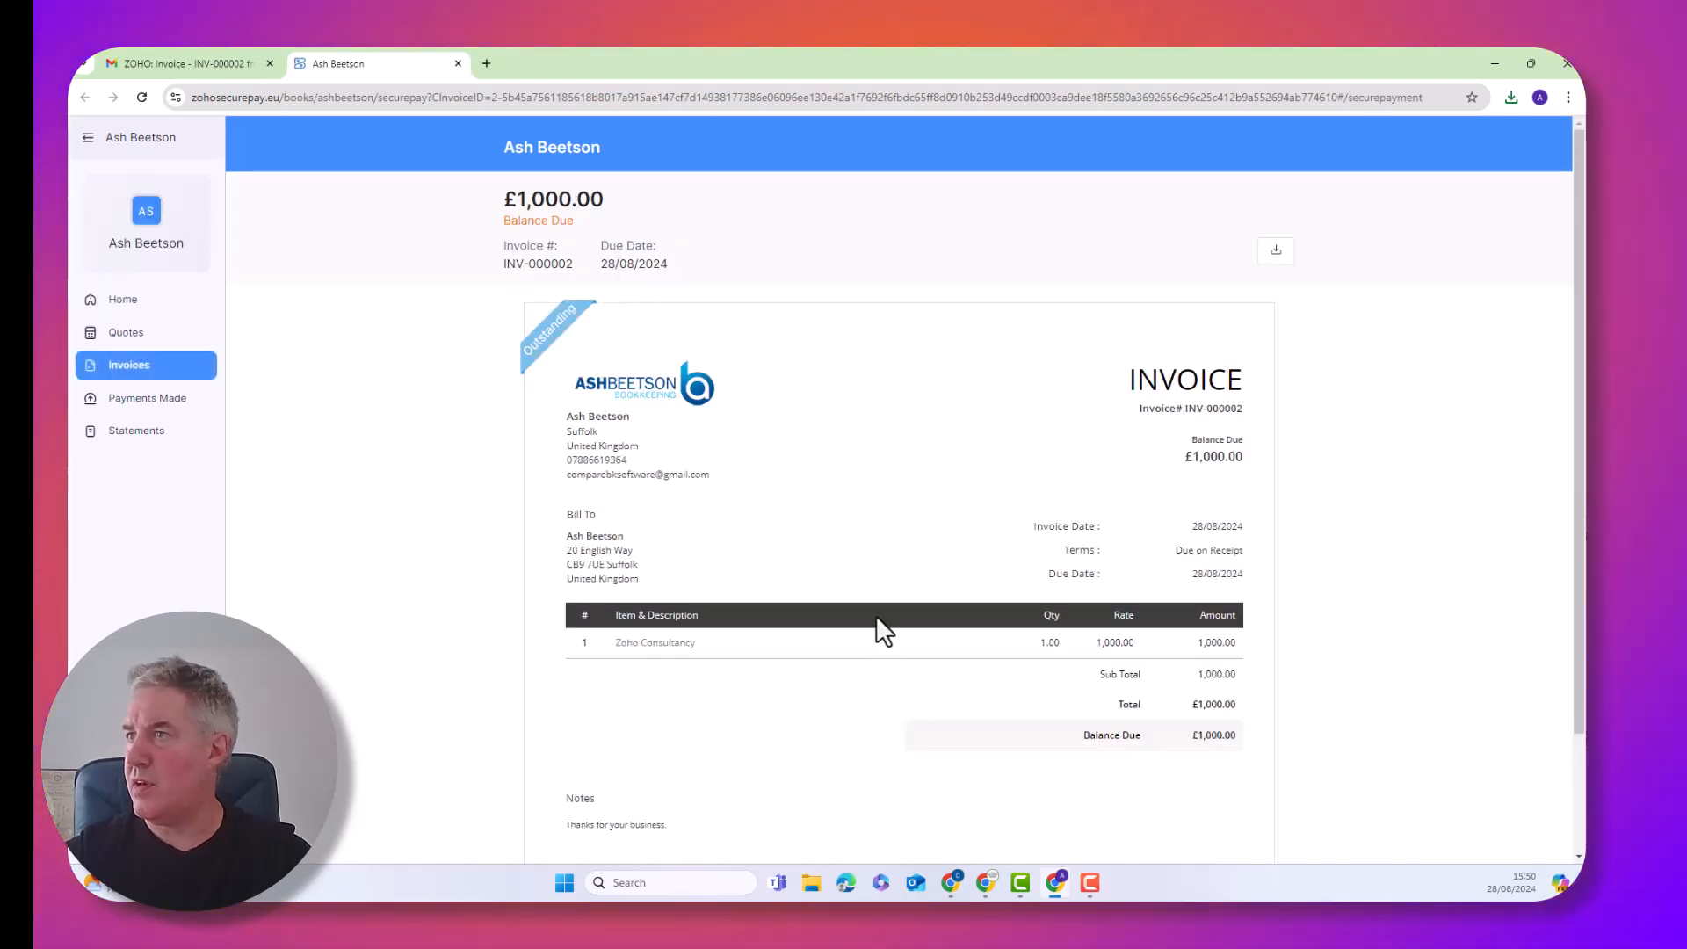
Review the online Zoho invoice INV-000002 page and download it as a PDF
scroll(863, 560, down, 1)
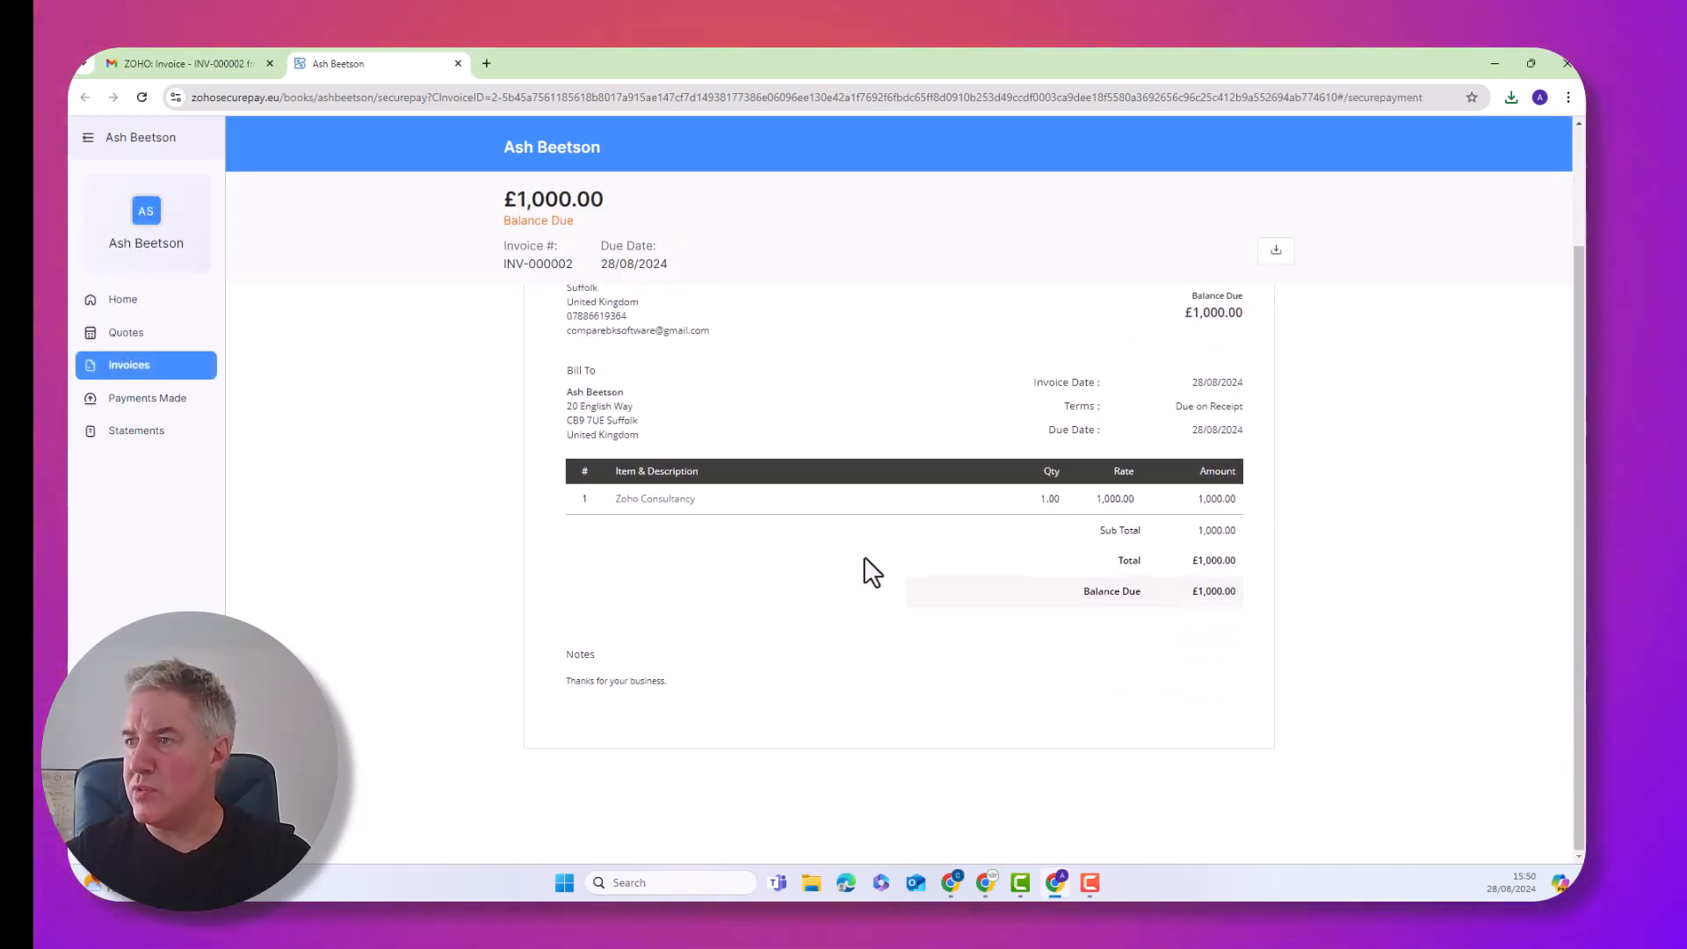
scroll(863, 560, up, 1)
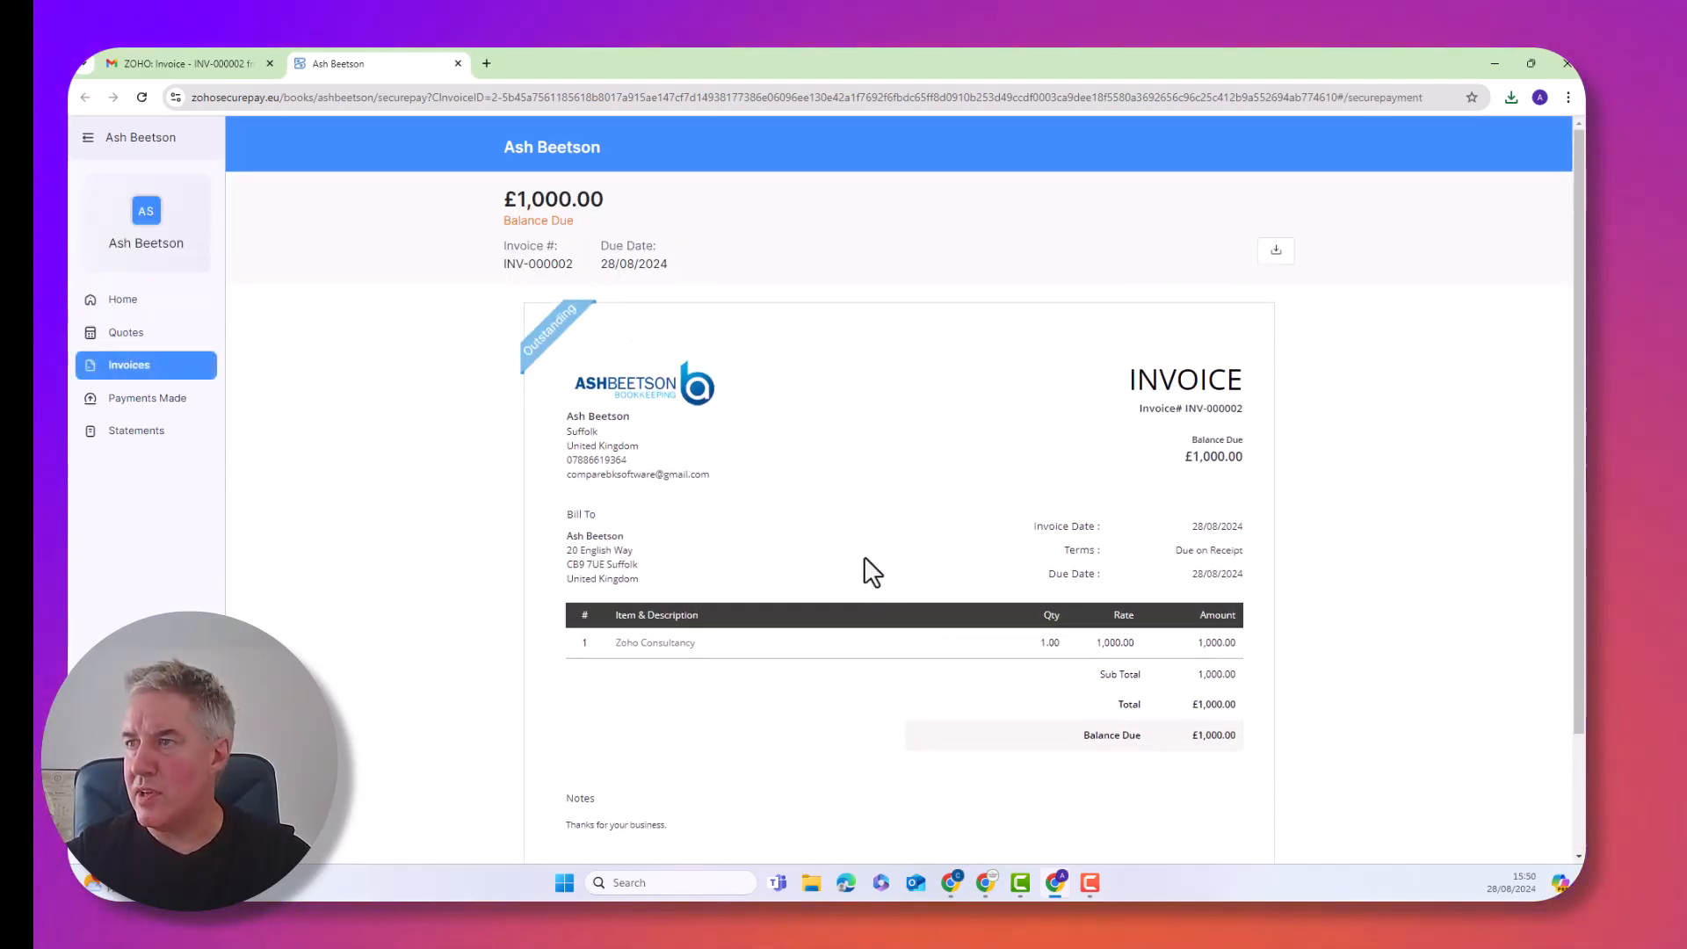
click(1276, 256)
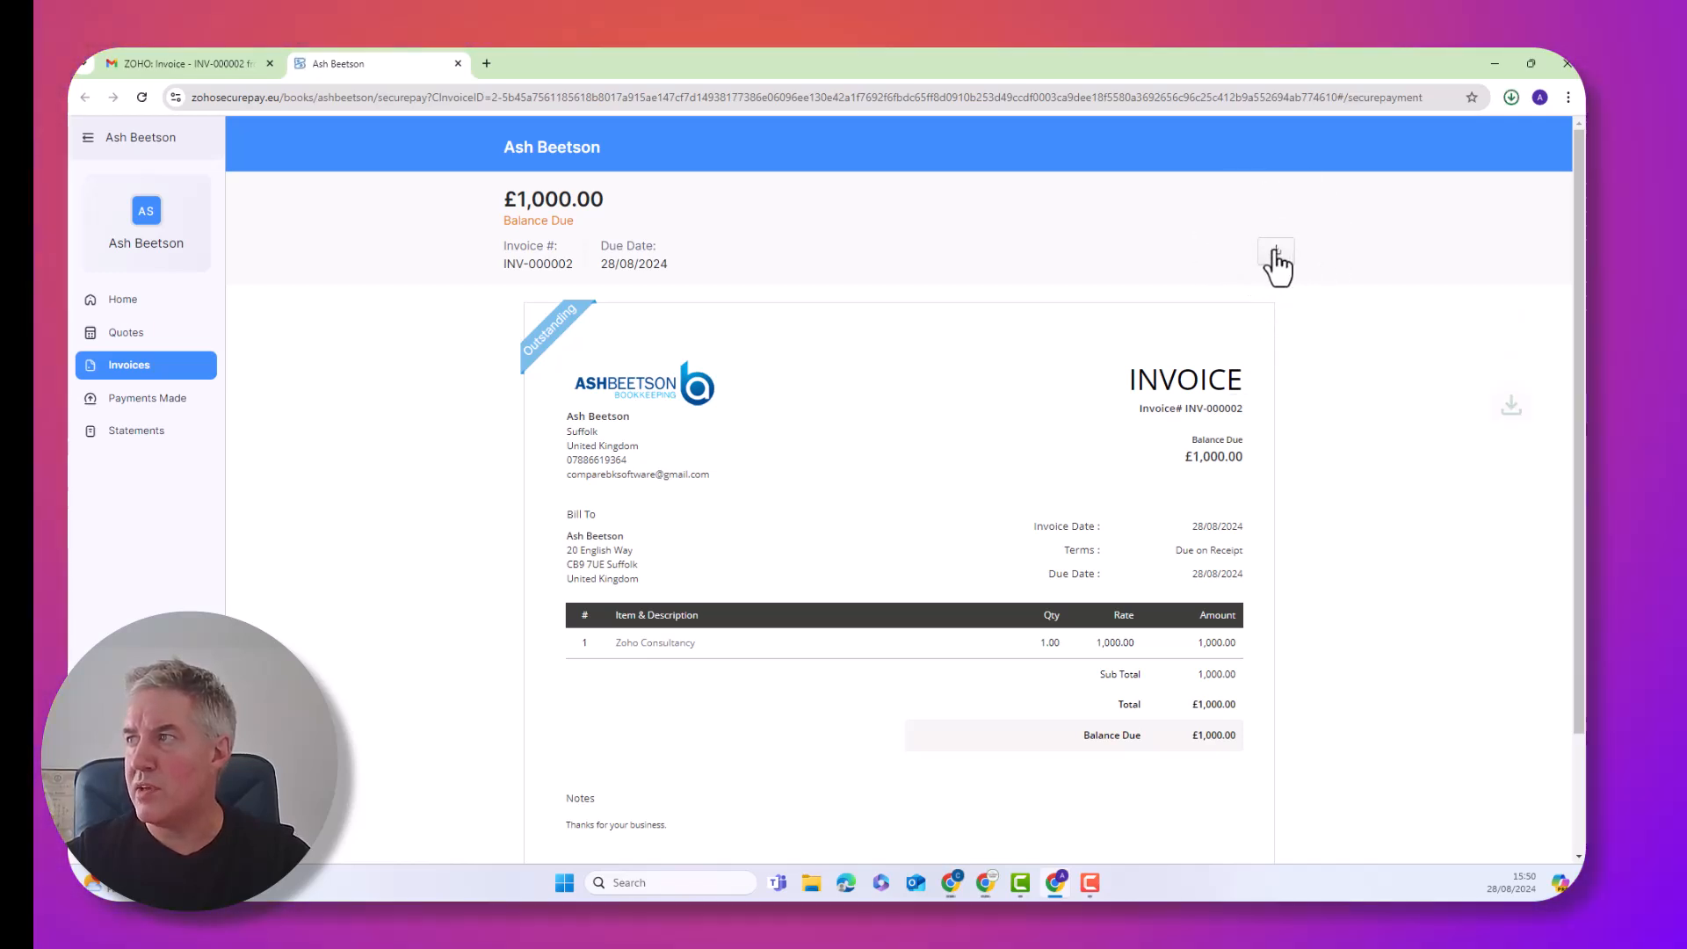
Check the downloaded INV-000002 PDF for £1,000.00, then close it and the online invoice
click(1358, 132)
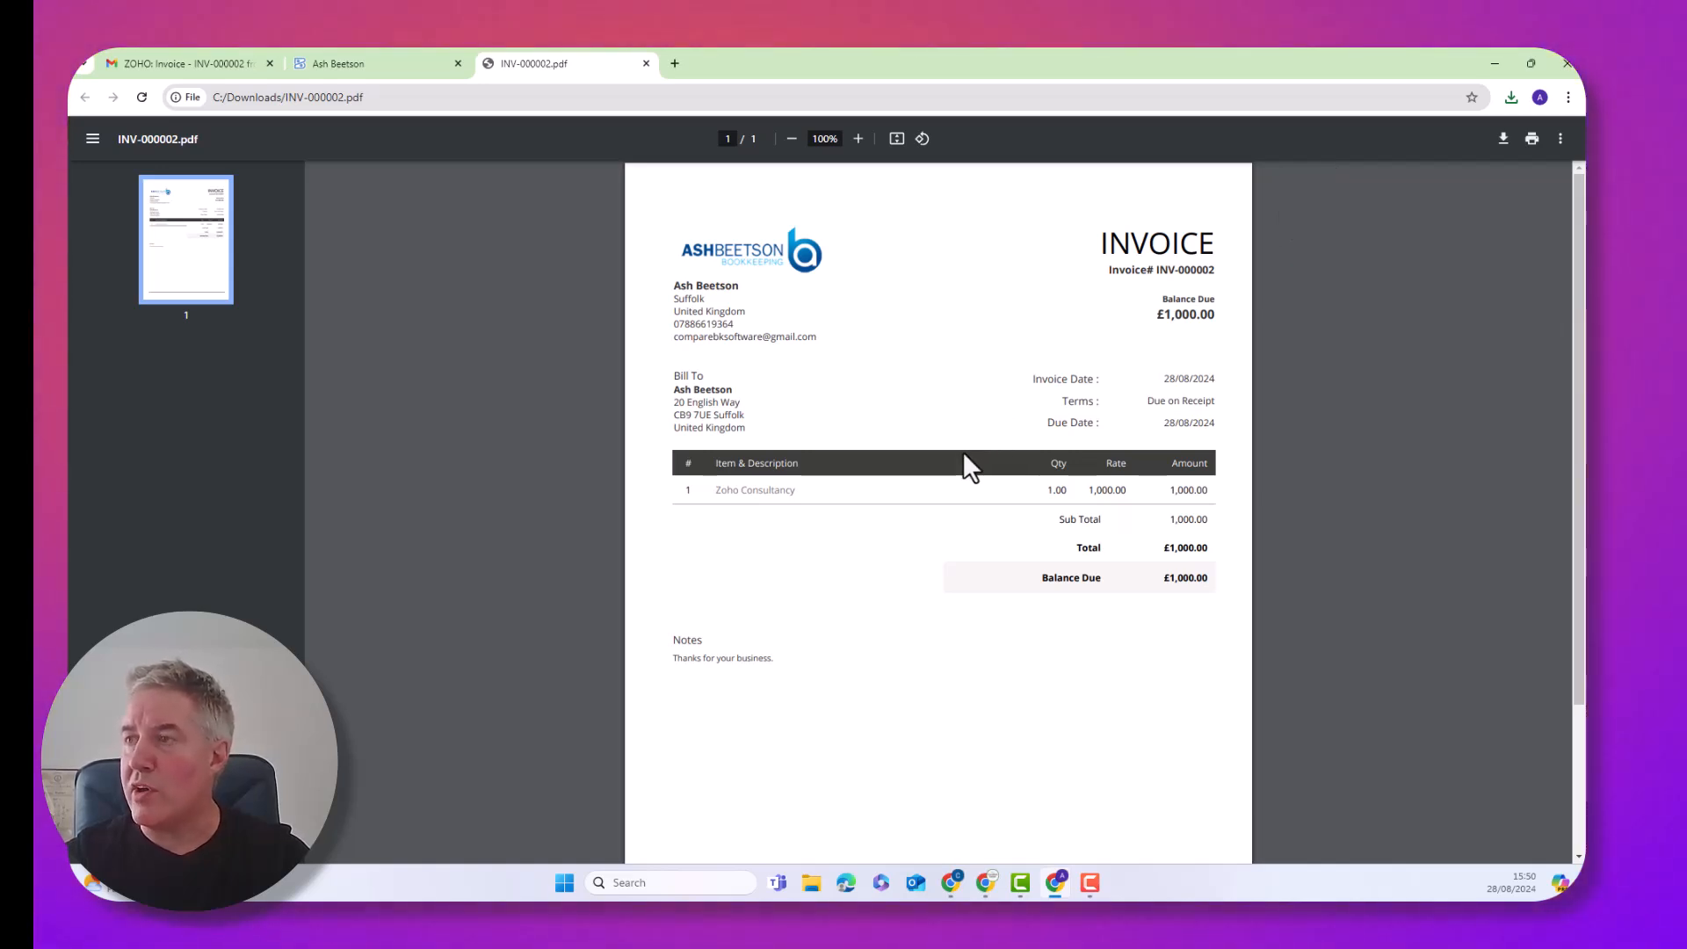
scroll(959, 456, down, 3)
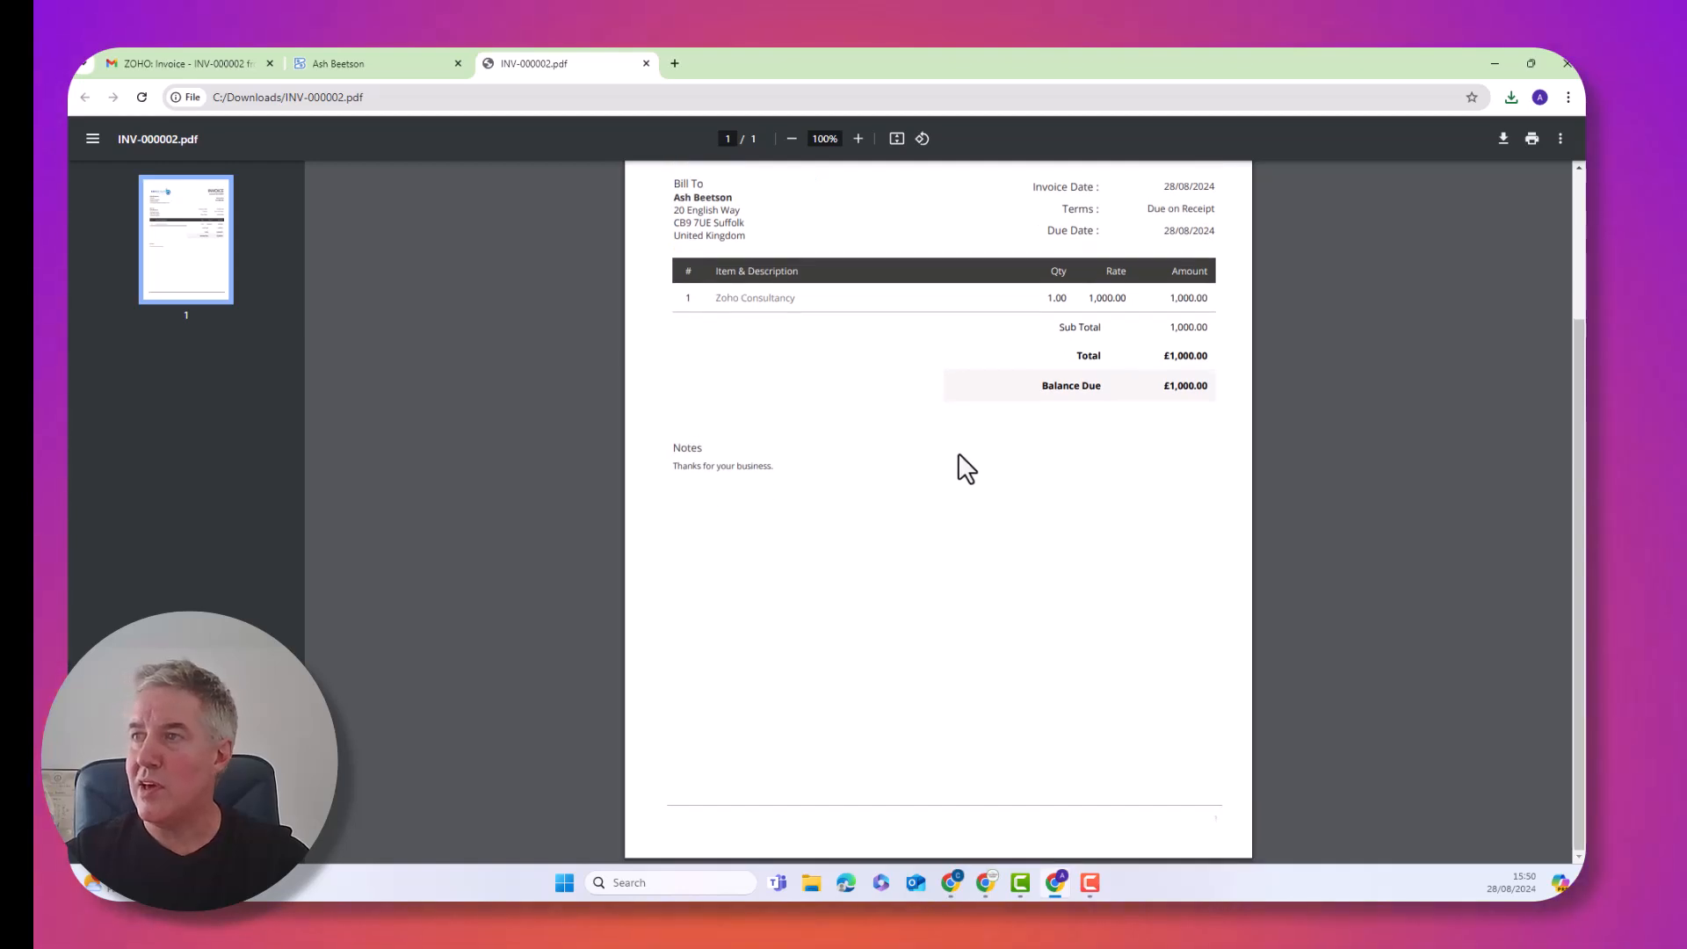
scroll(959, 454, up, 3)
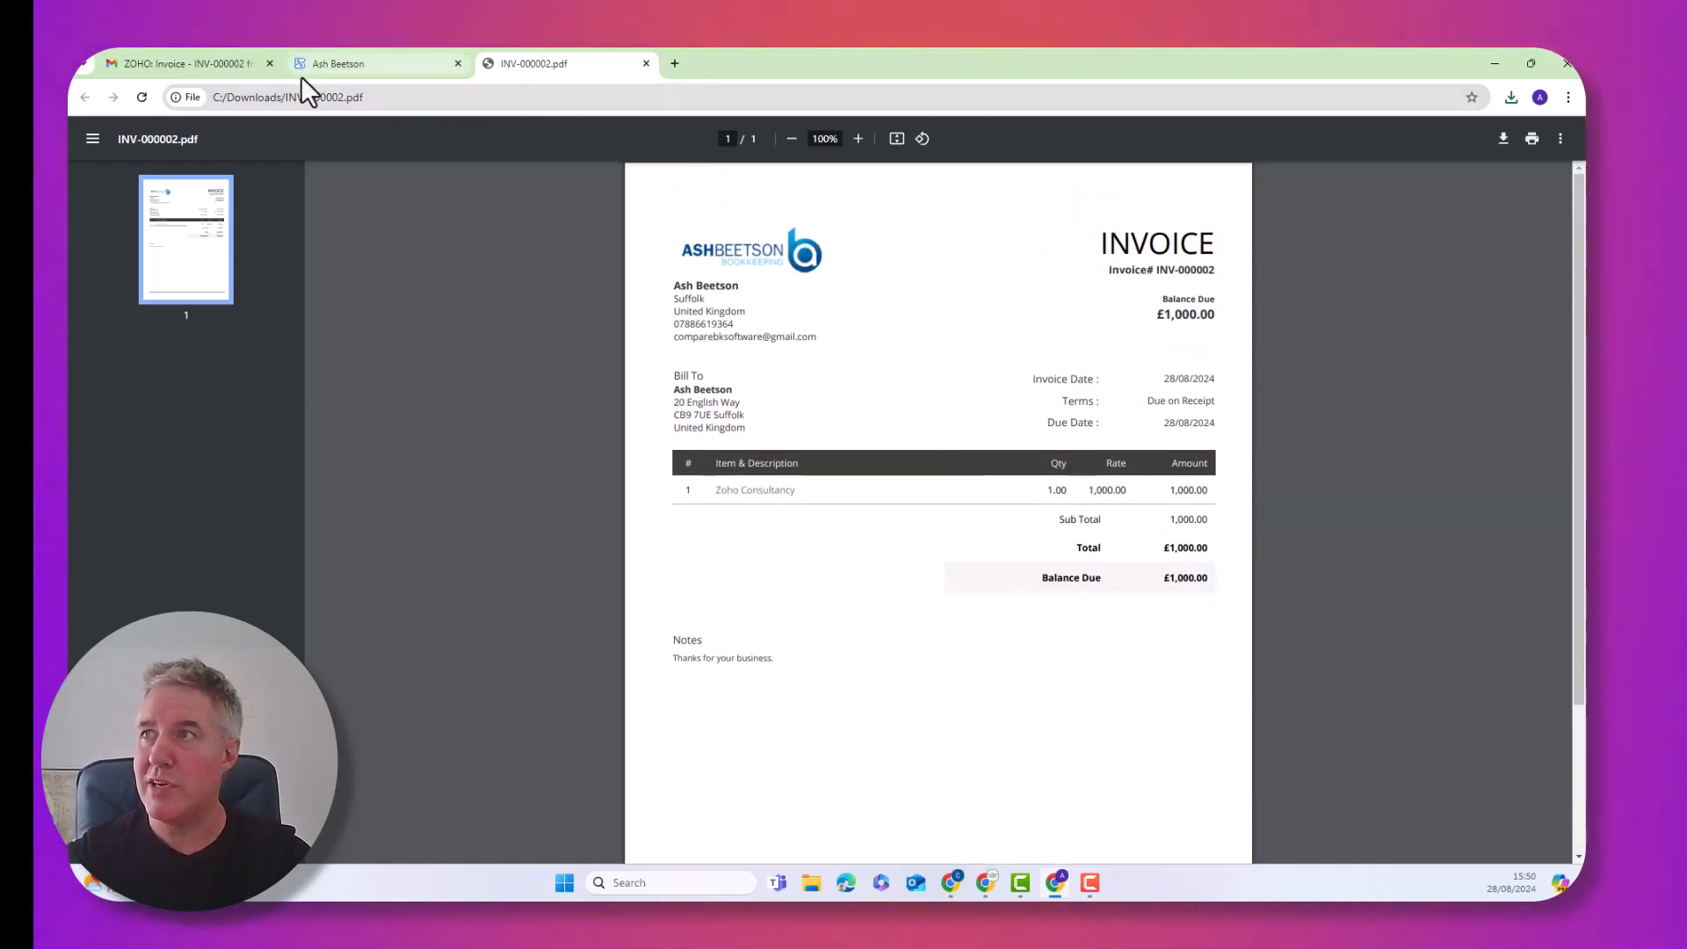
click(647, 64)
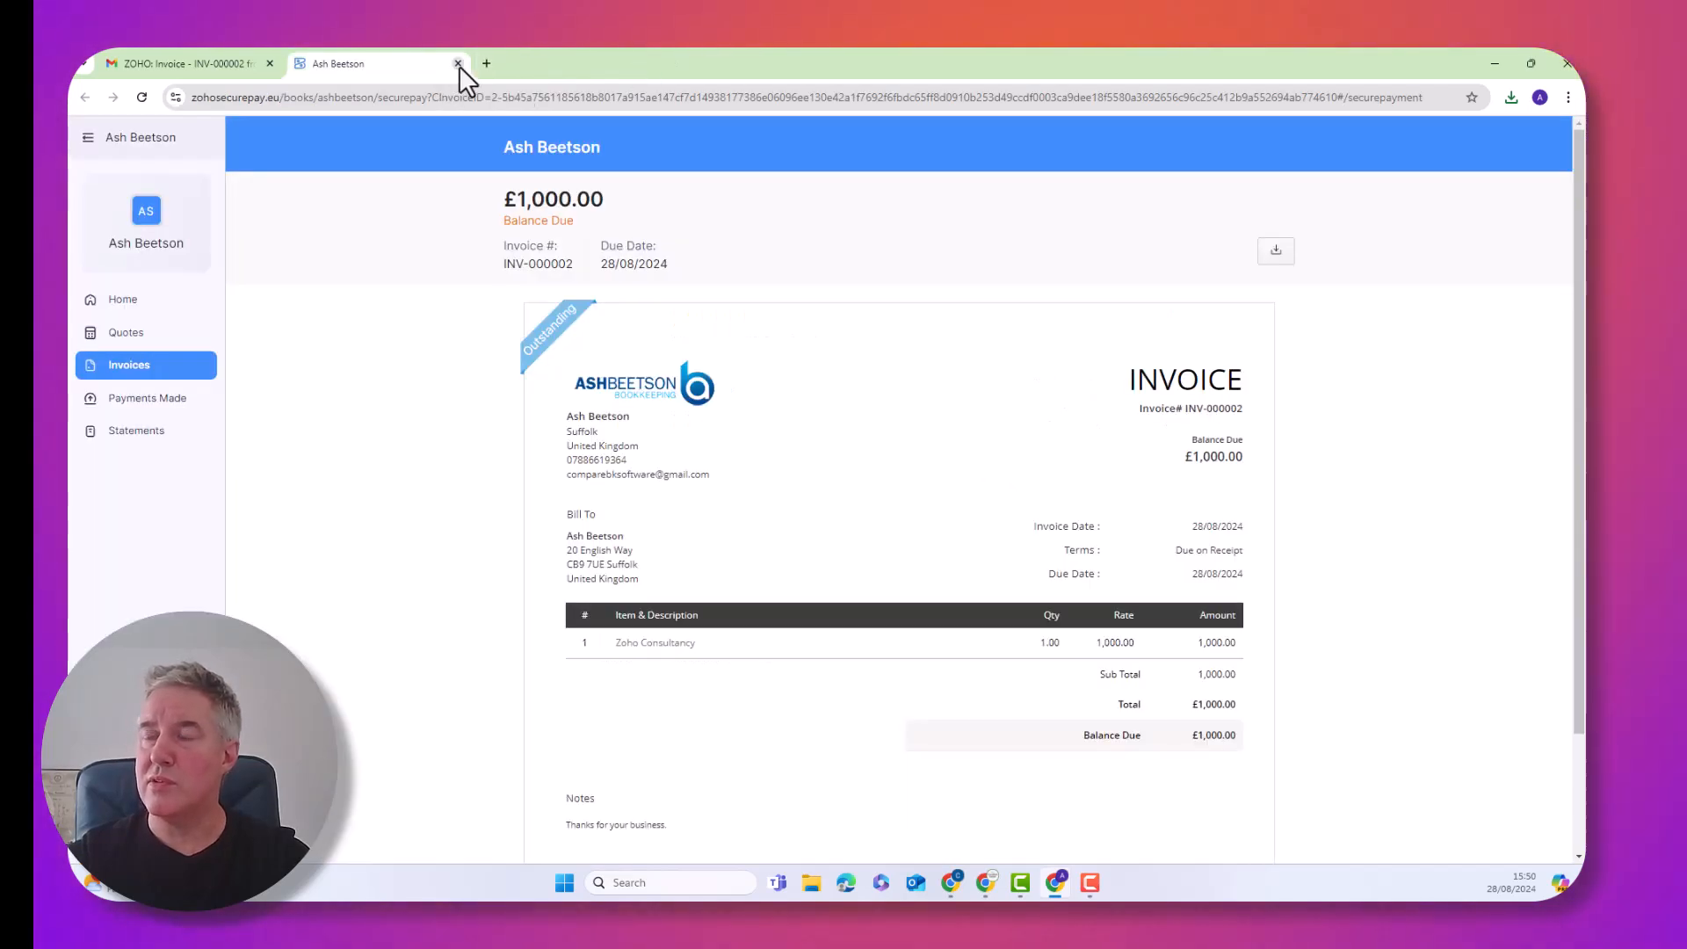
click(458, 63)
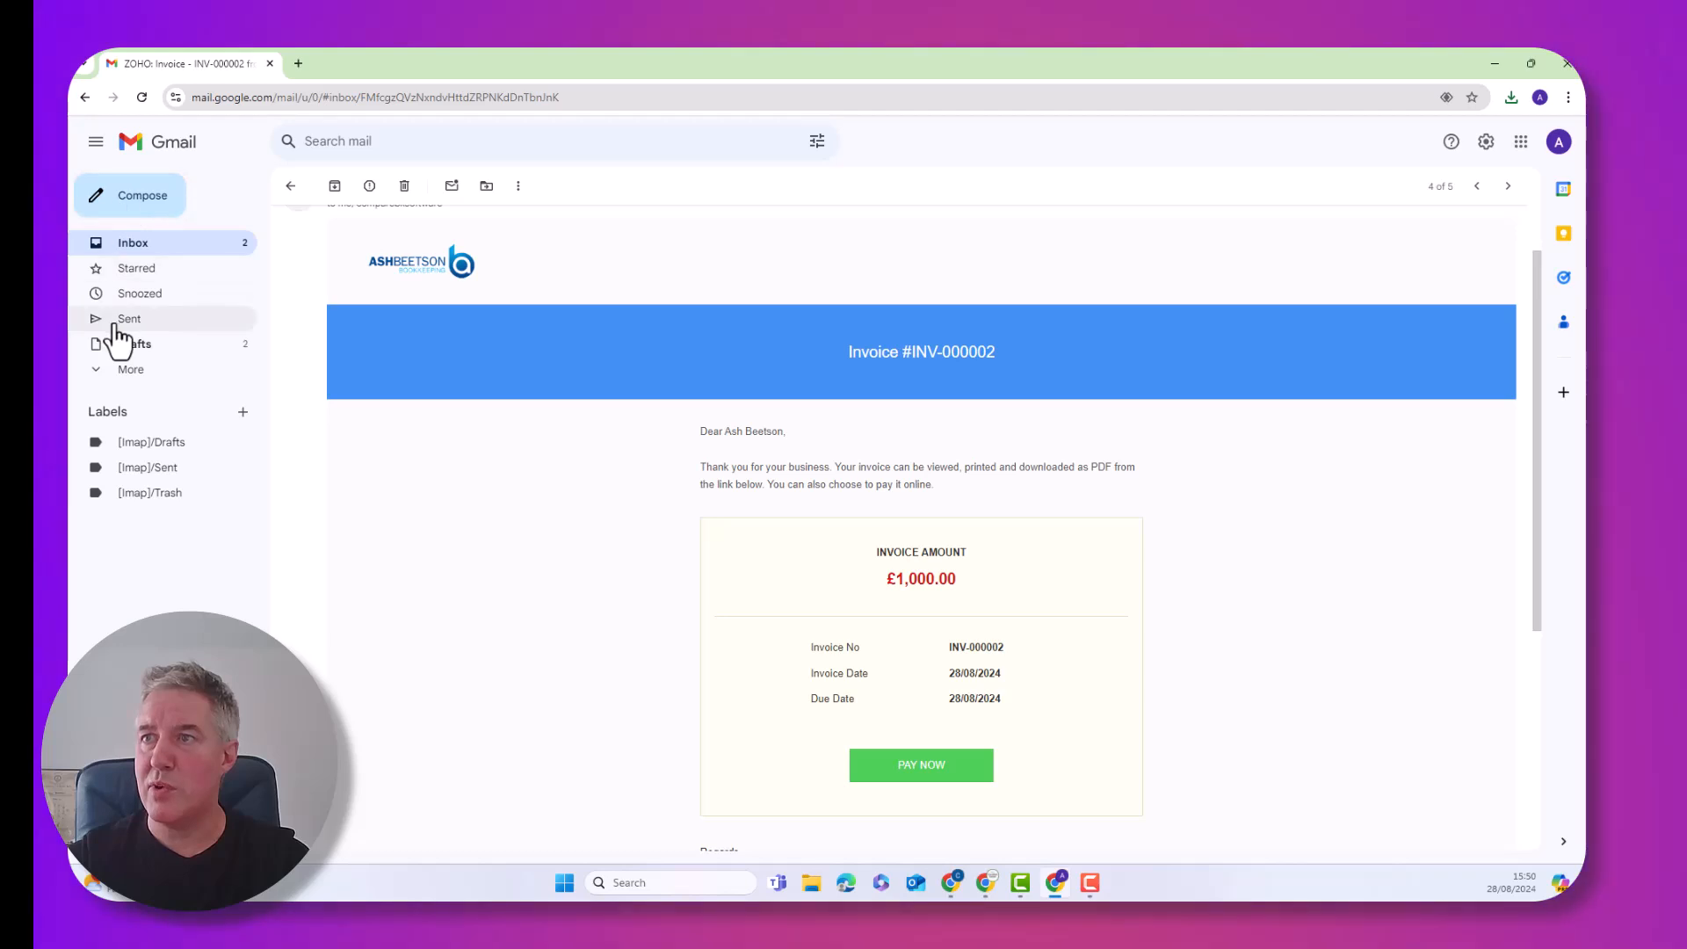
Download the FreeAgent Invoice 004 PDF attachment, check its £1,000.00 GBP total, and close it
click(129, 244)
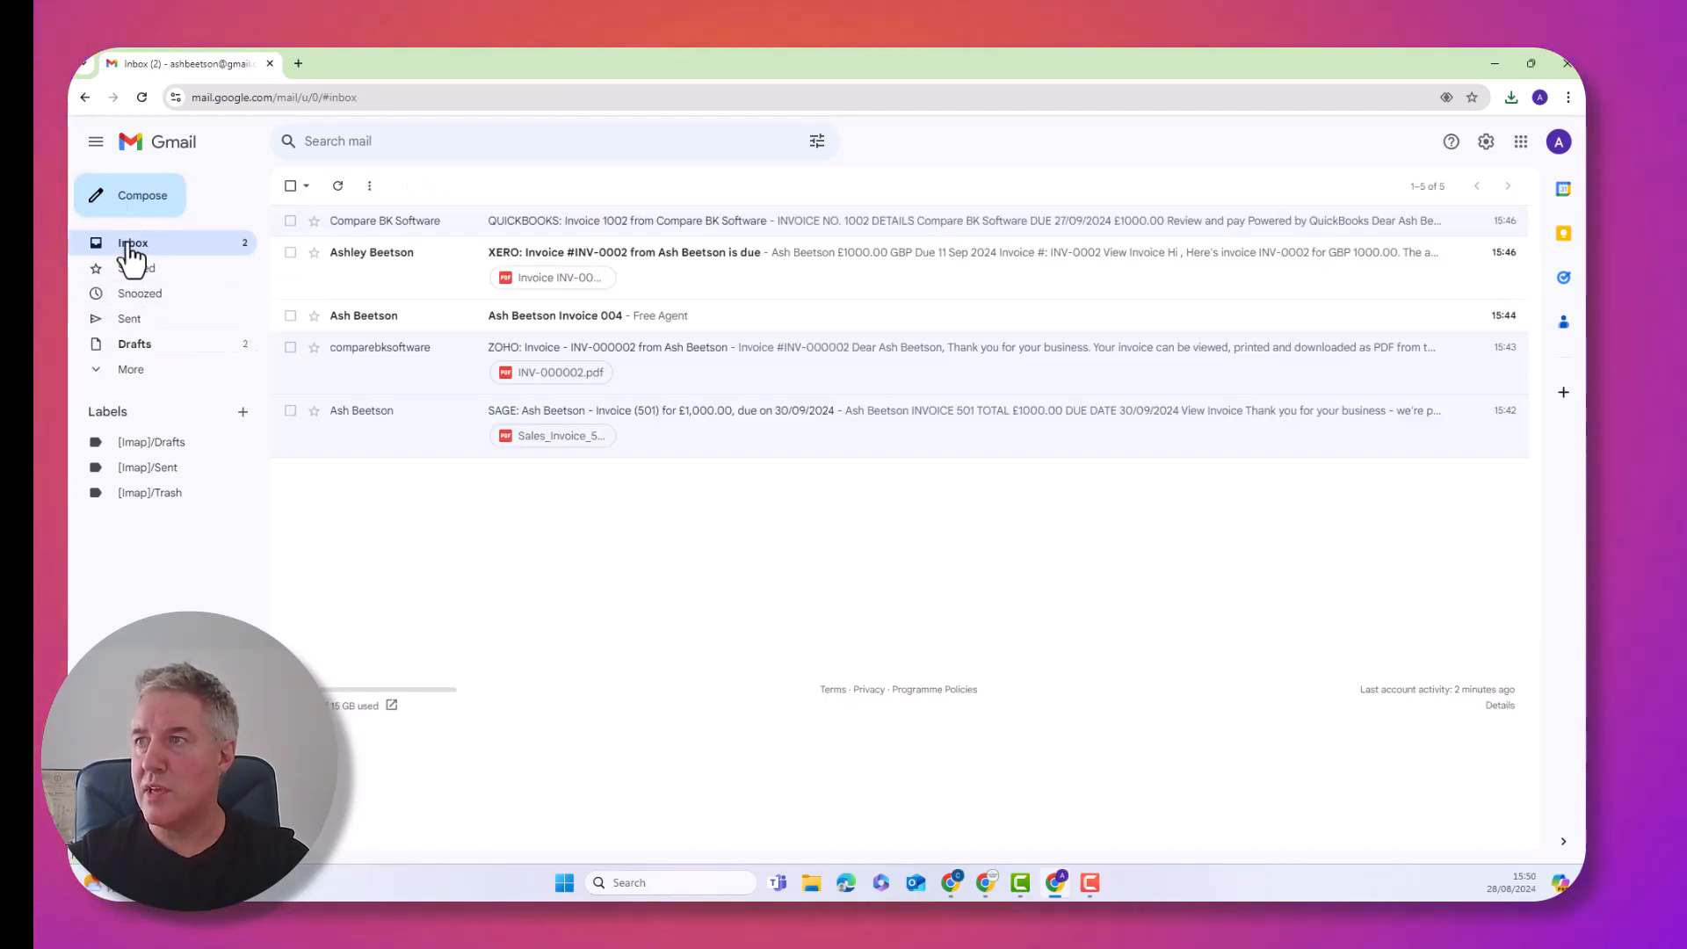
click(653, 325)
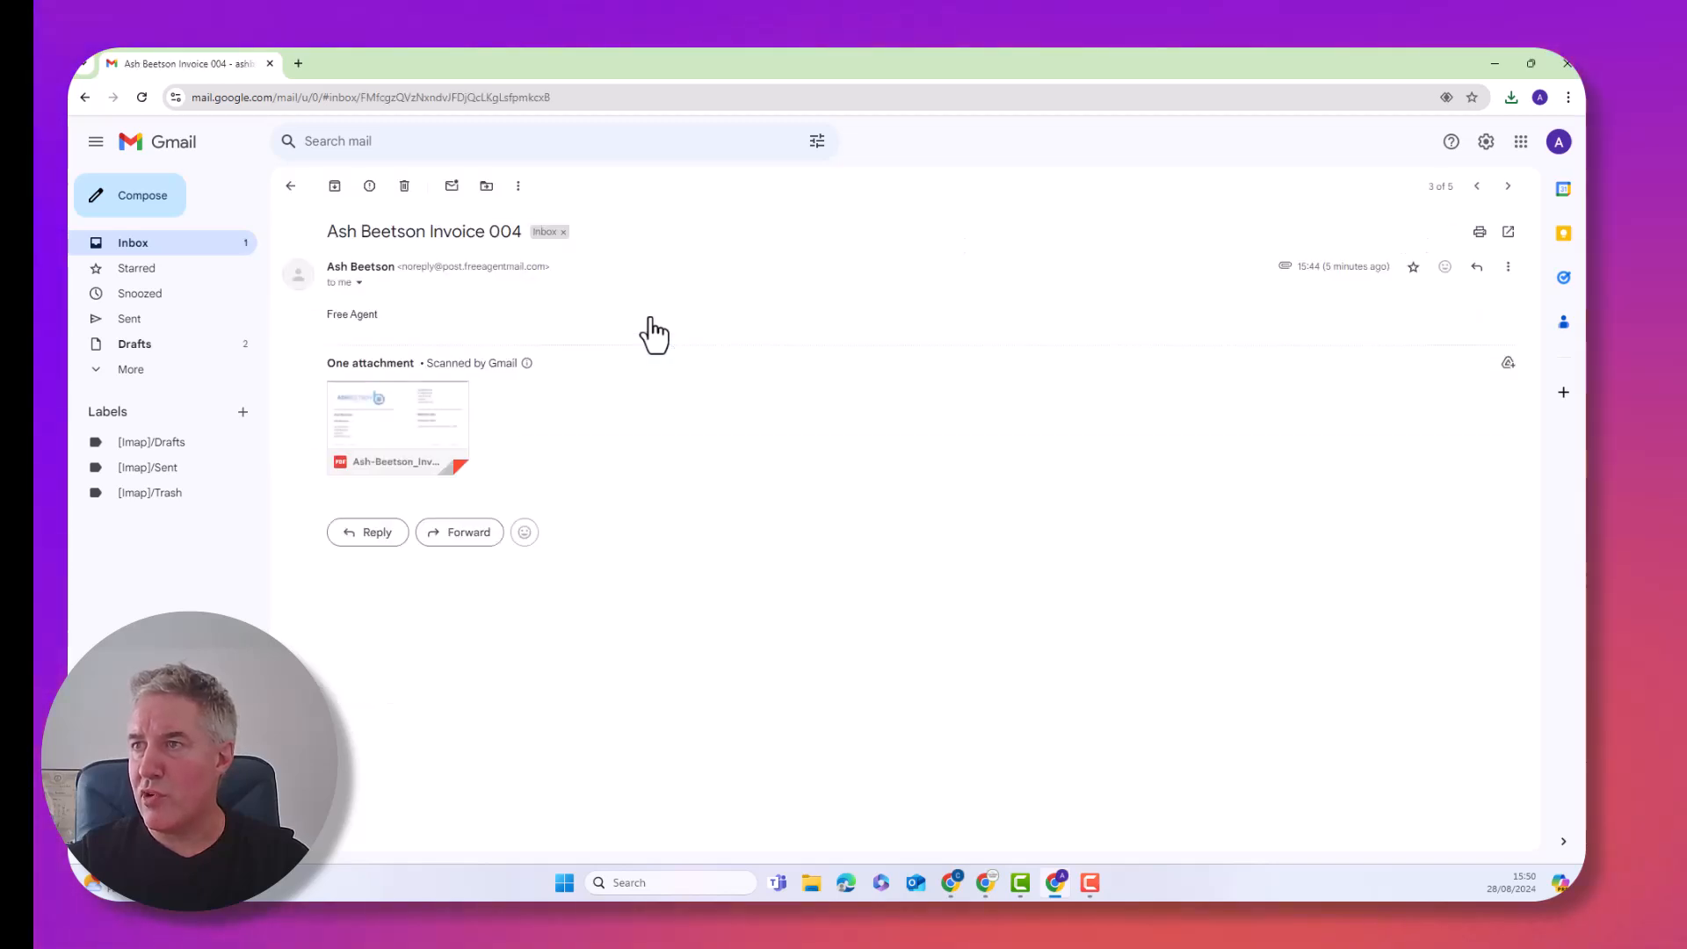
mouse_move(384, 428)
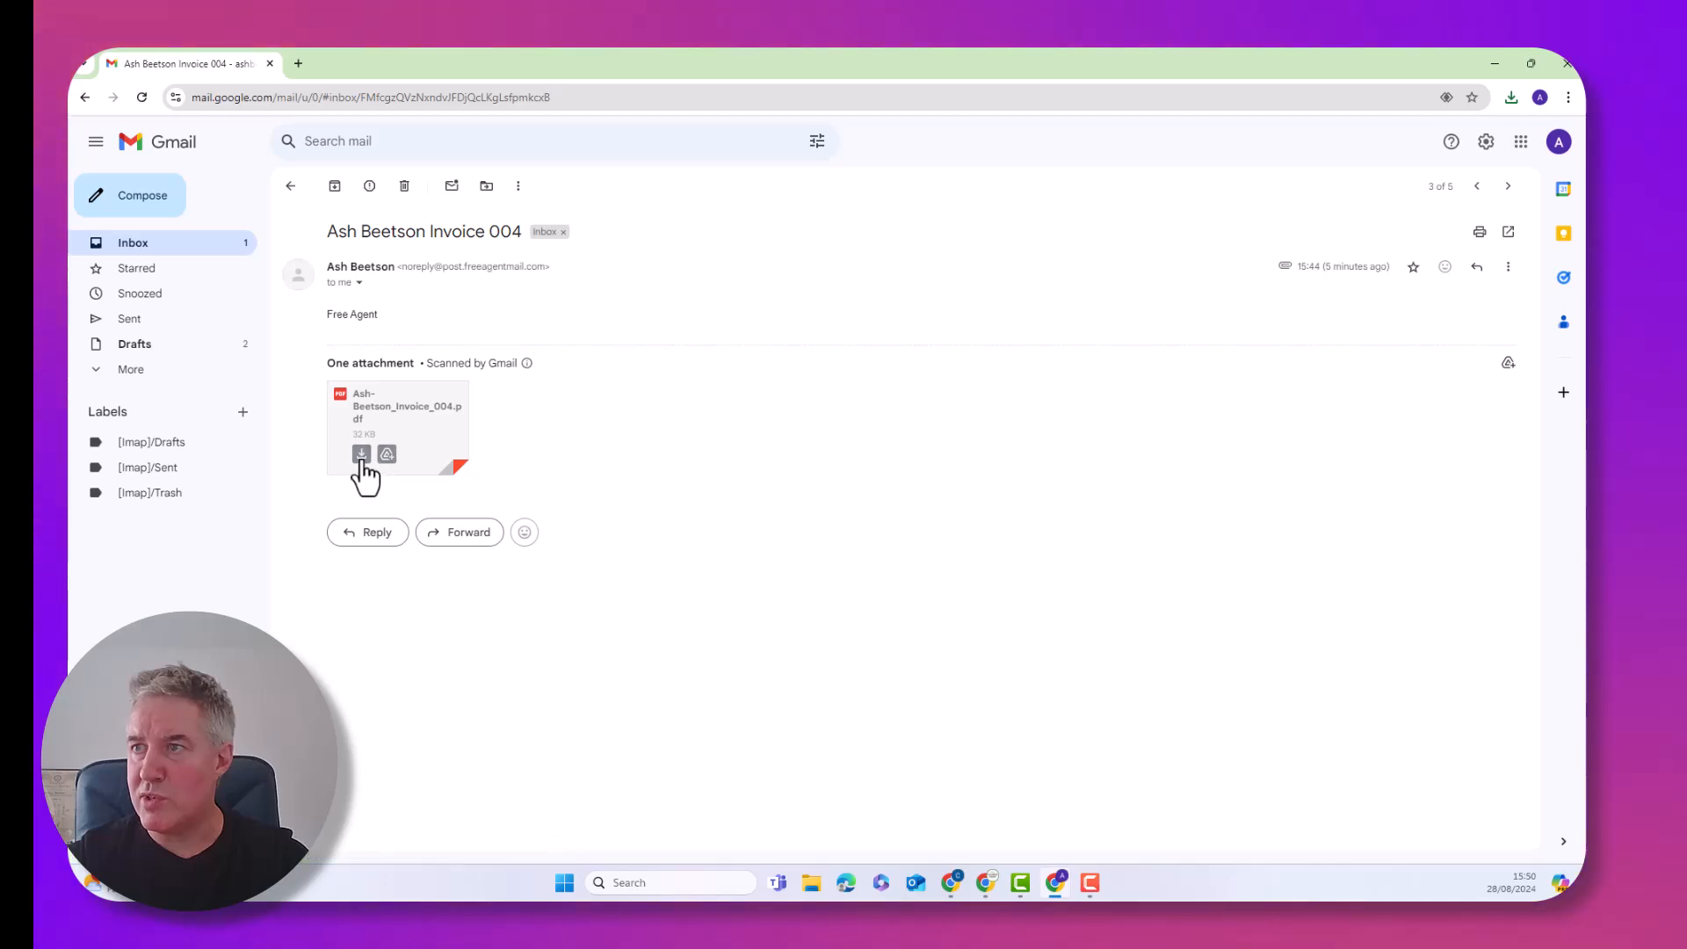
click(361, 454)
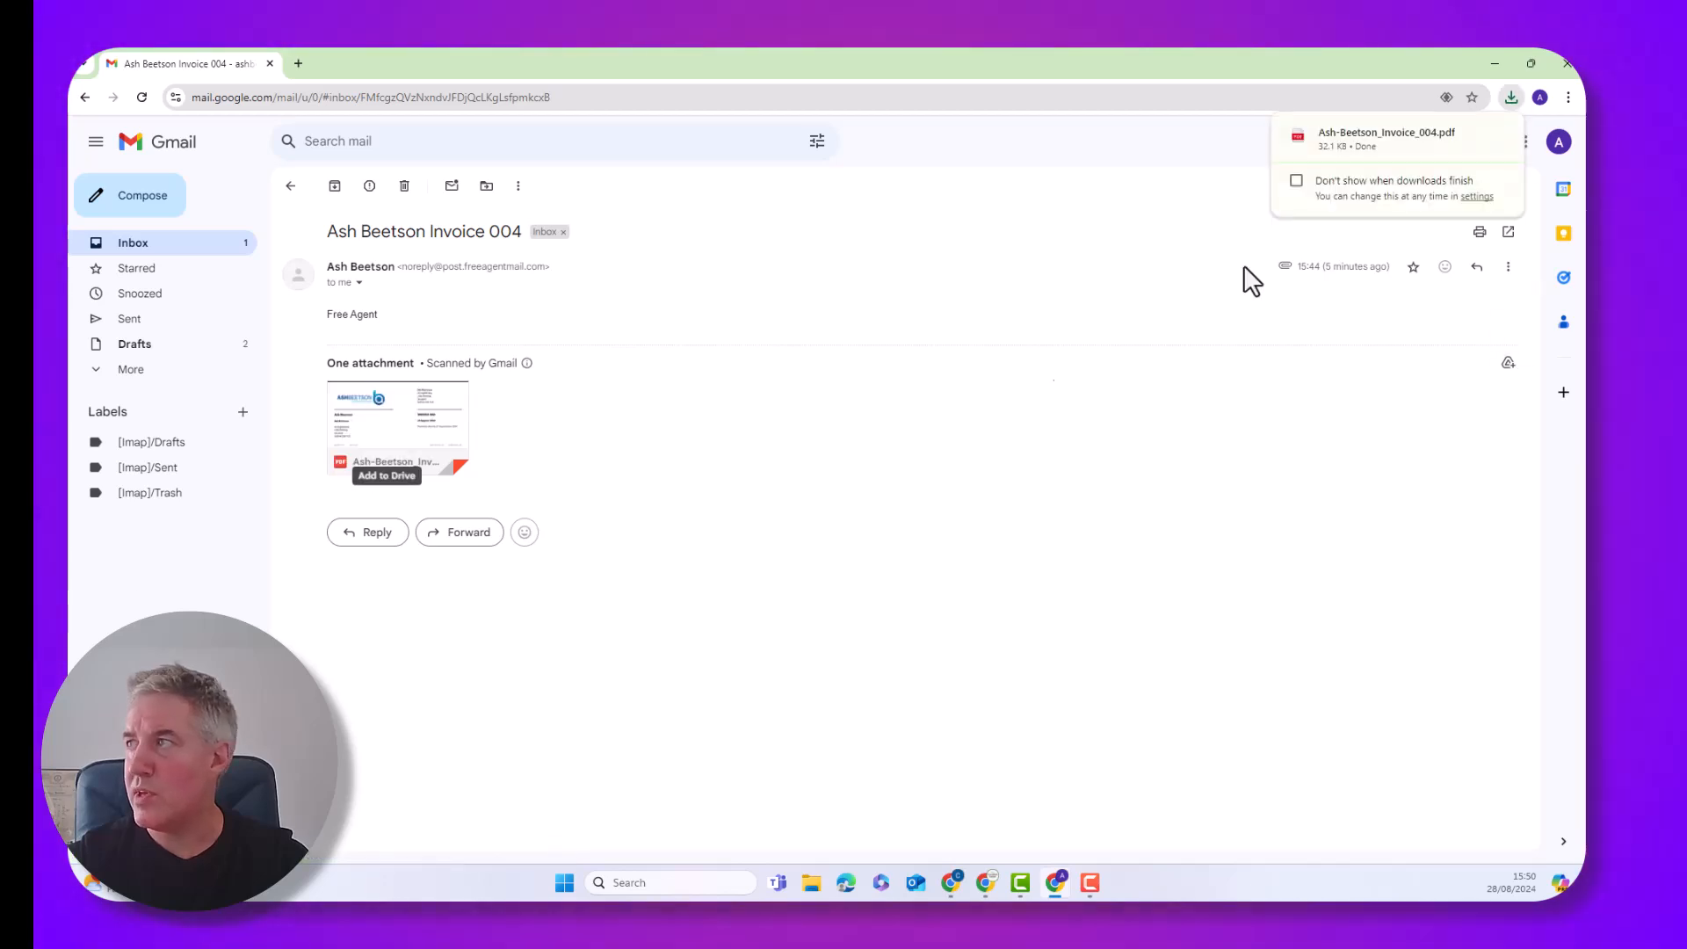
click(1386, 141)
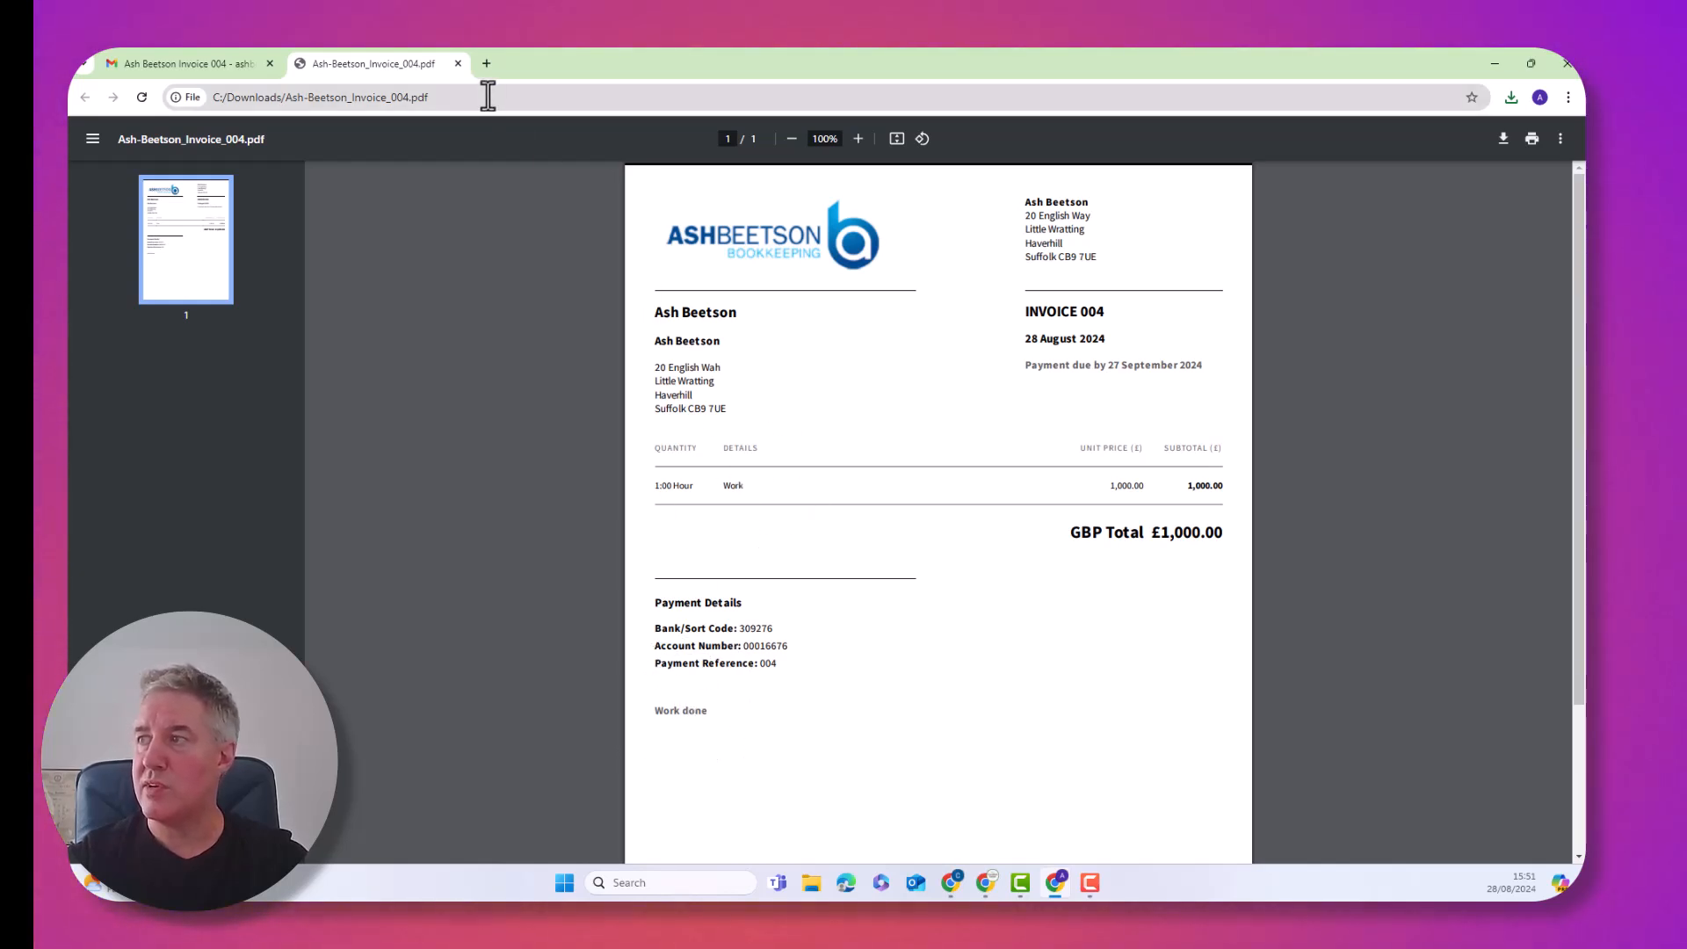
click(457, 63)
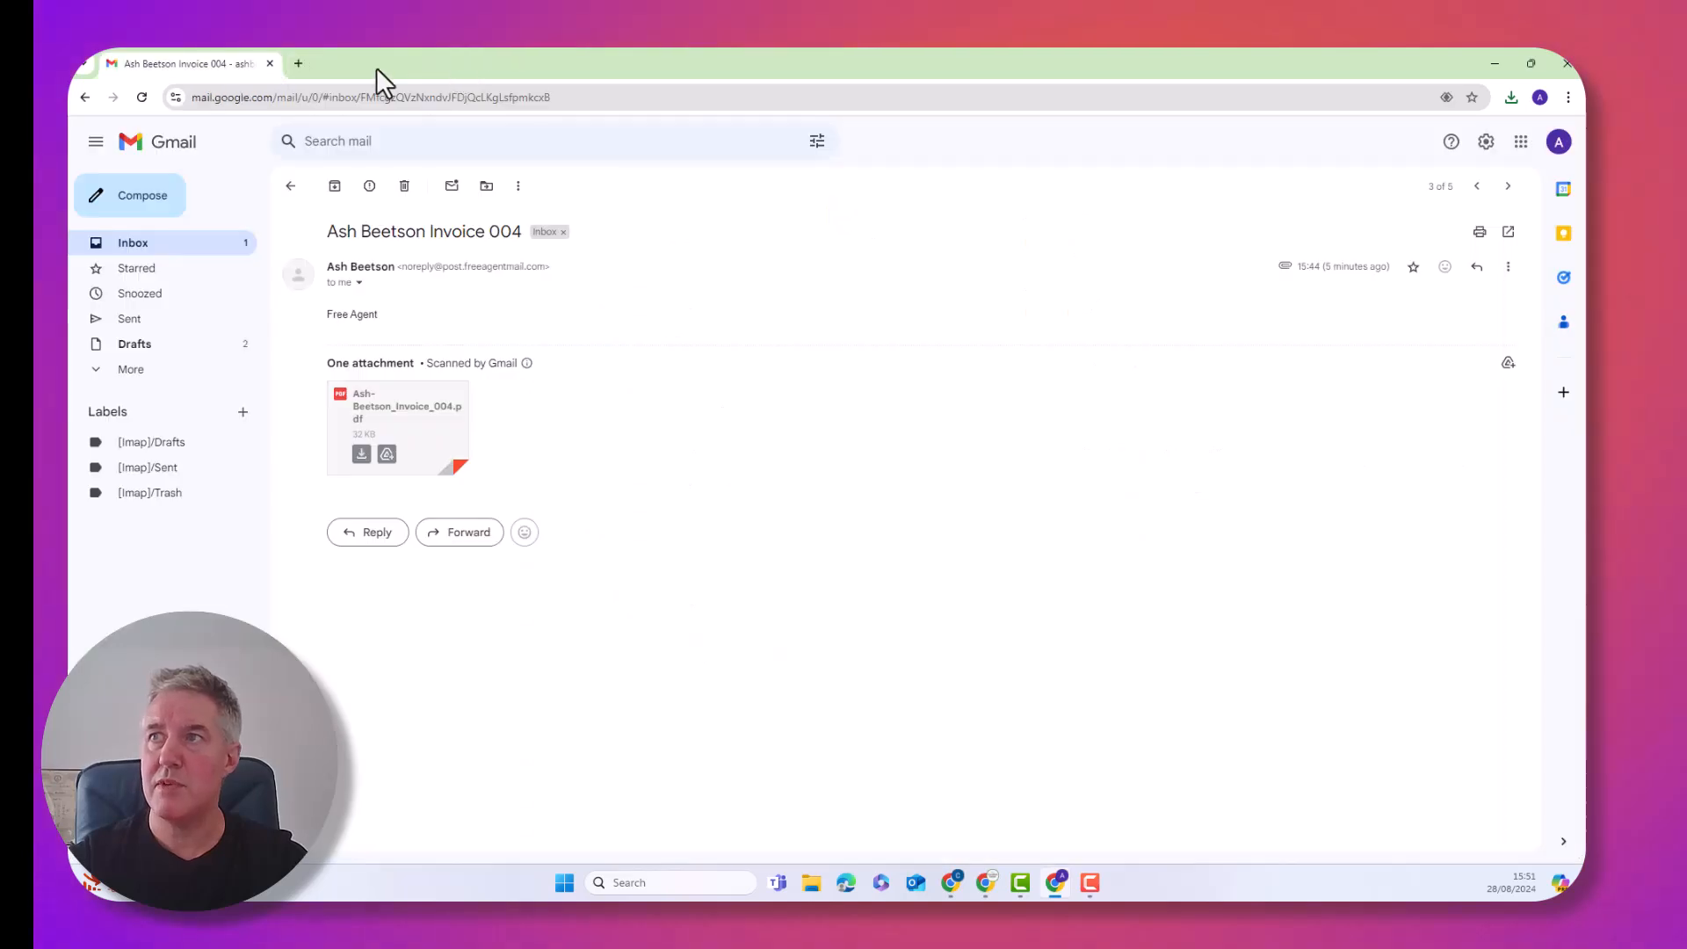
Open the Xero INV-0002 email (£1,000.00 due 11 Sep 2024) and view the invoice online
click(82, 96)
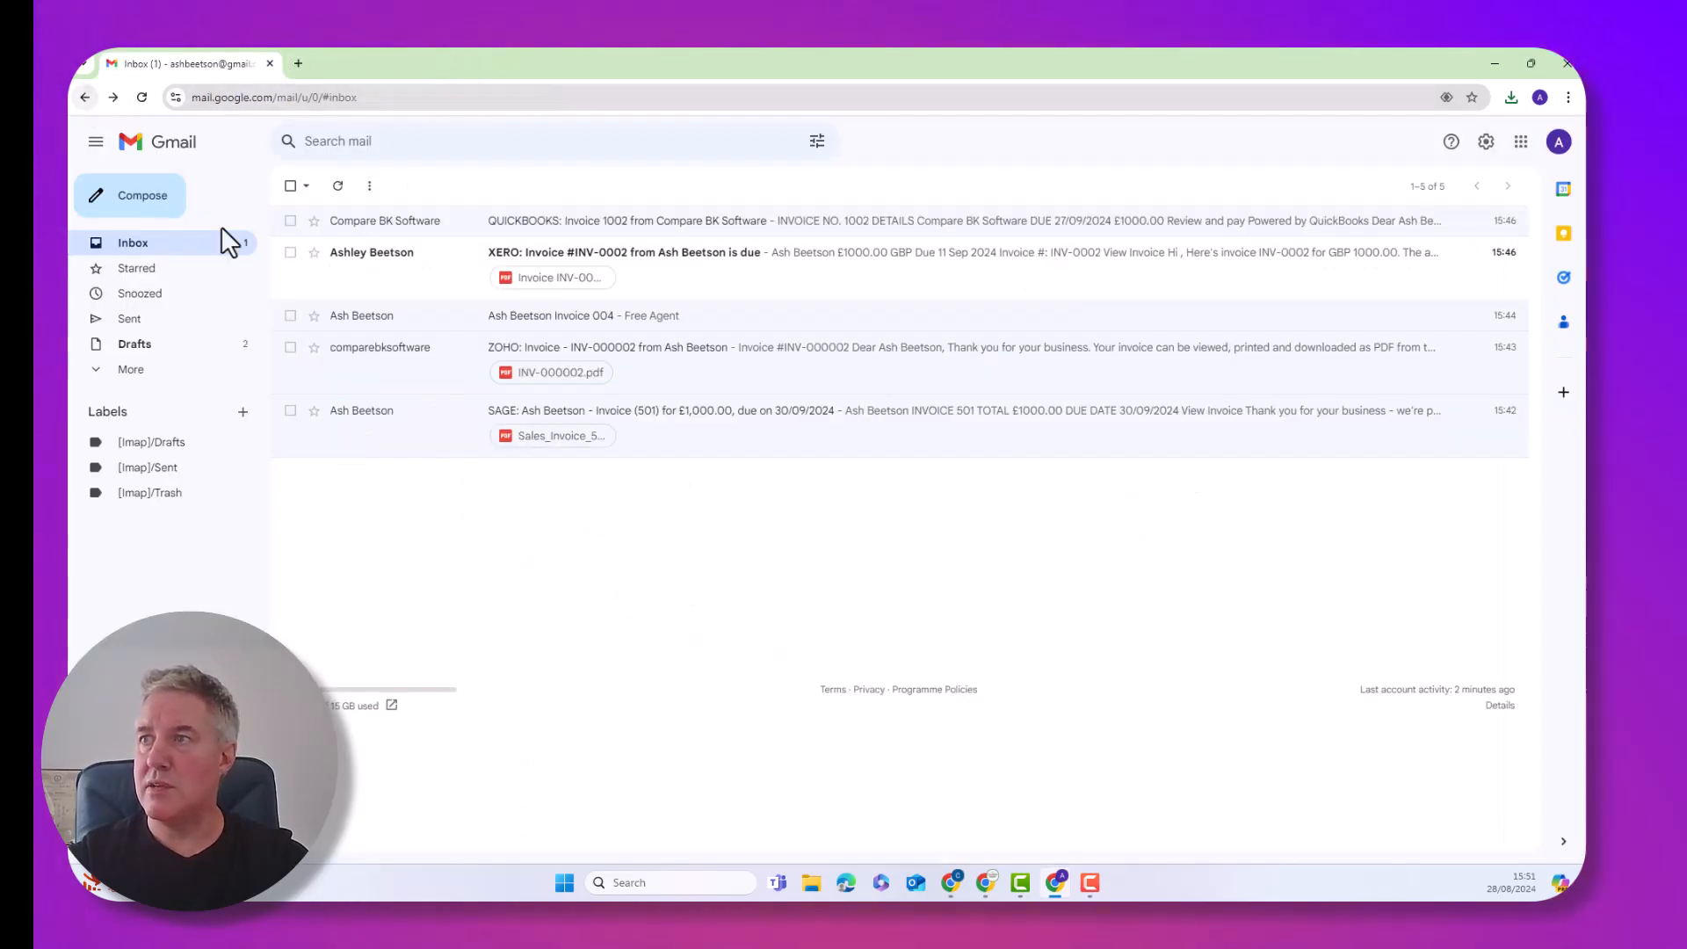
click(762, 276)
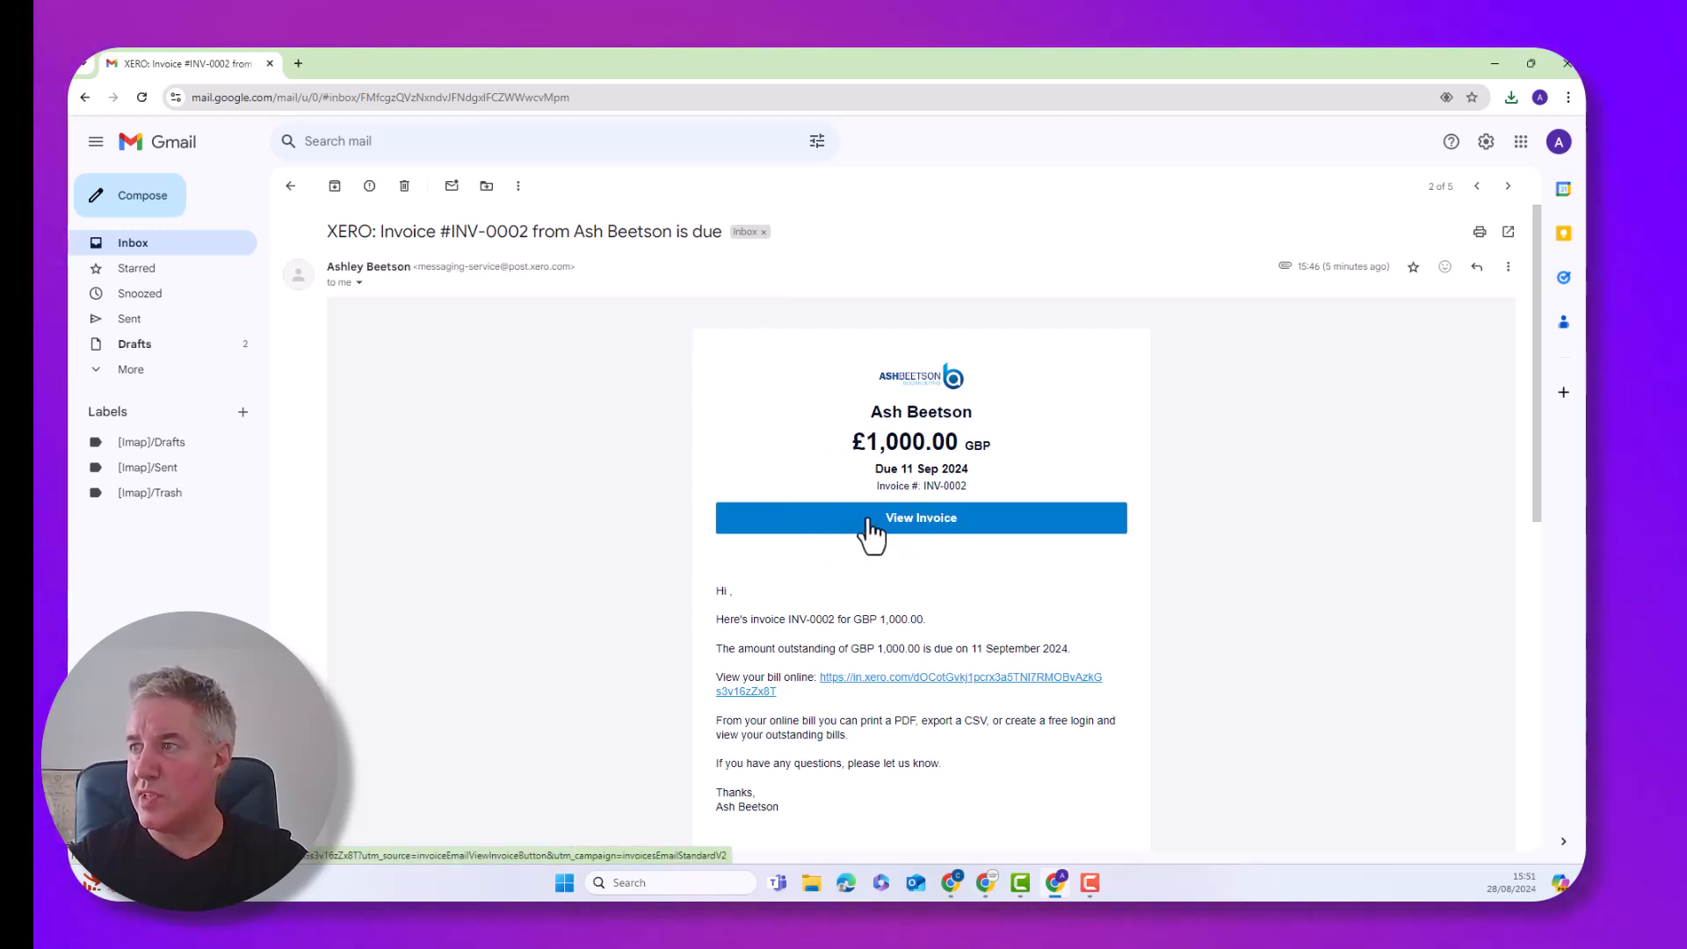
scroll(873, 533, down, 3)
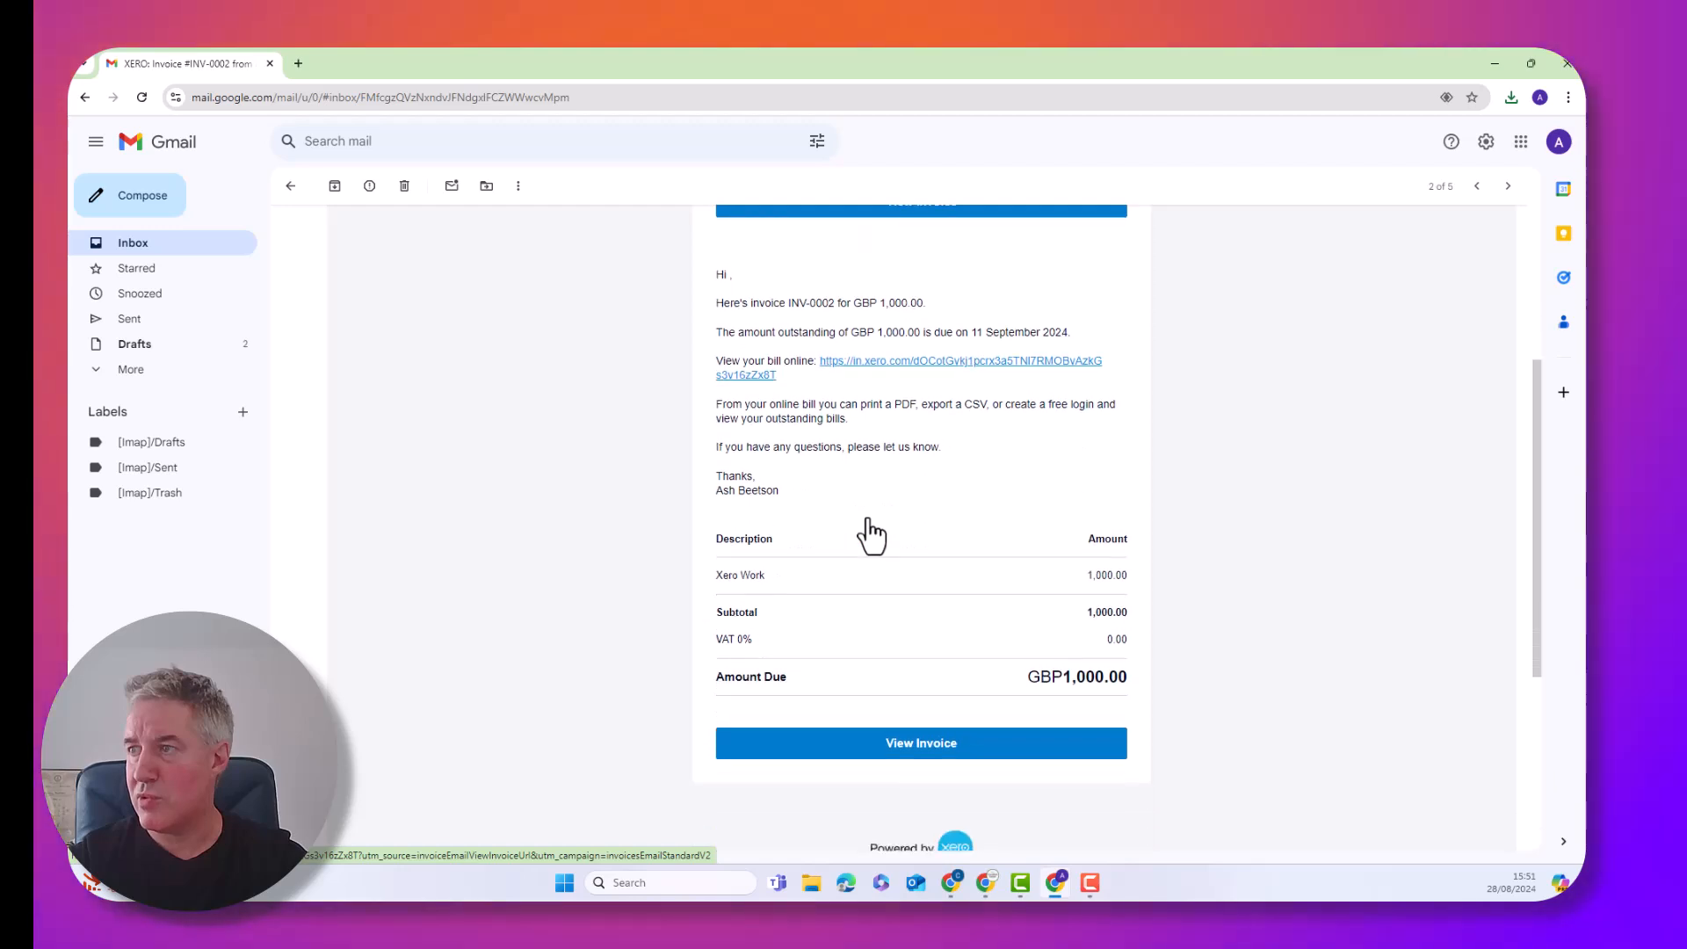
scroll(872, 533, up, 3)
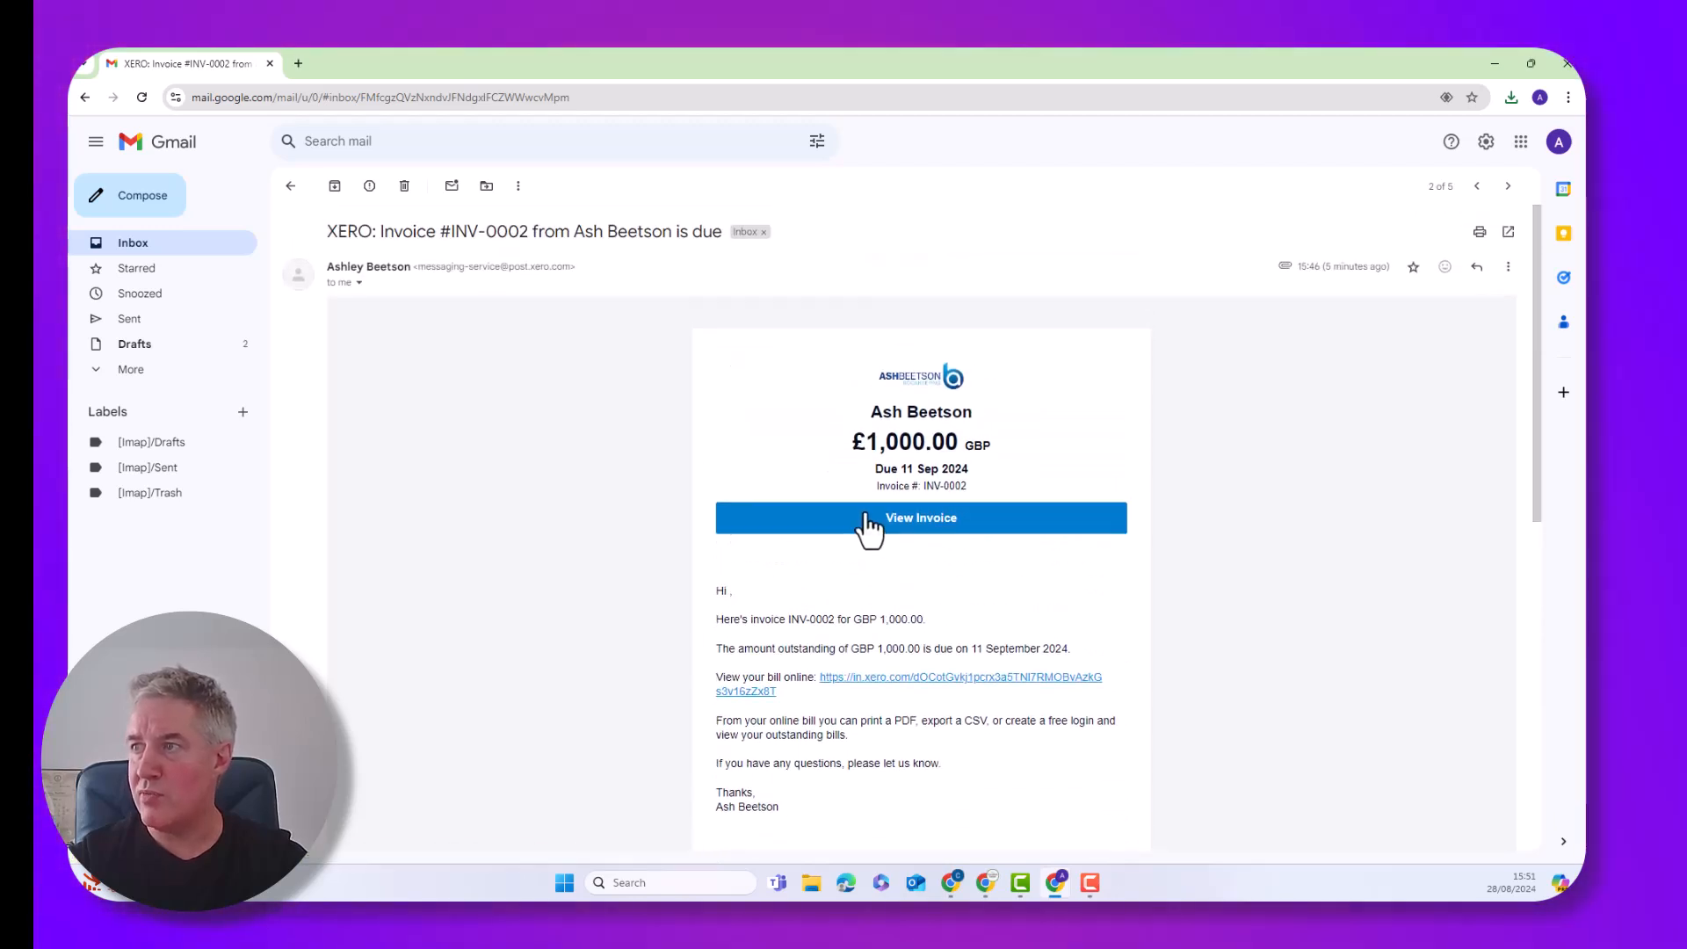
click(870, 525)
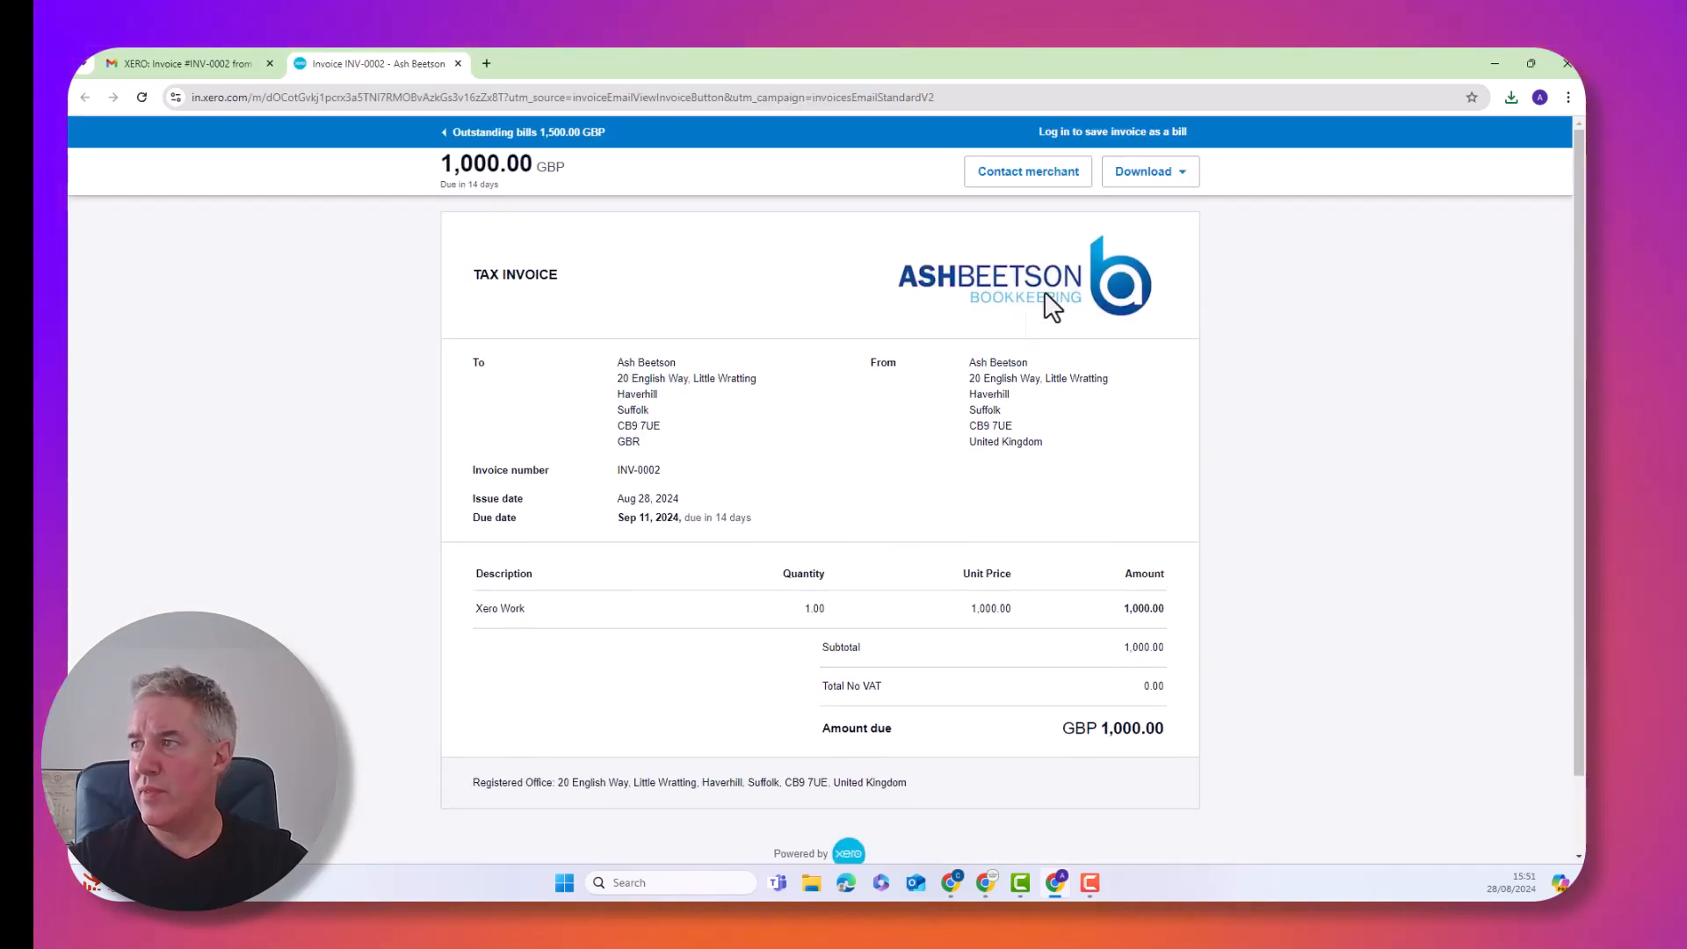
Download INV-0002 as a PDF, review the tax invoice and payment advice slip, then close both tabs
click(1141, 174)
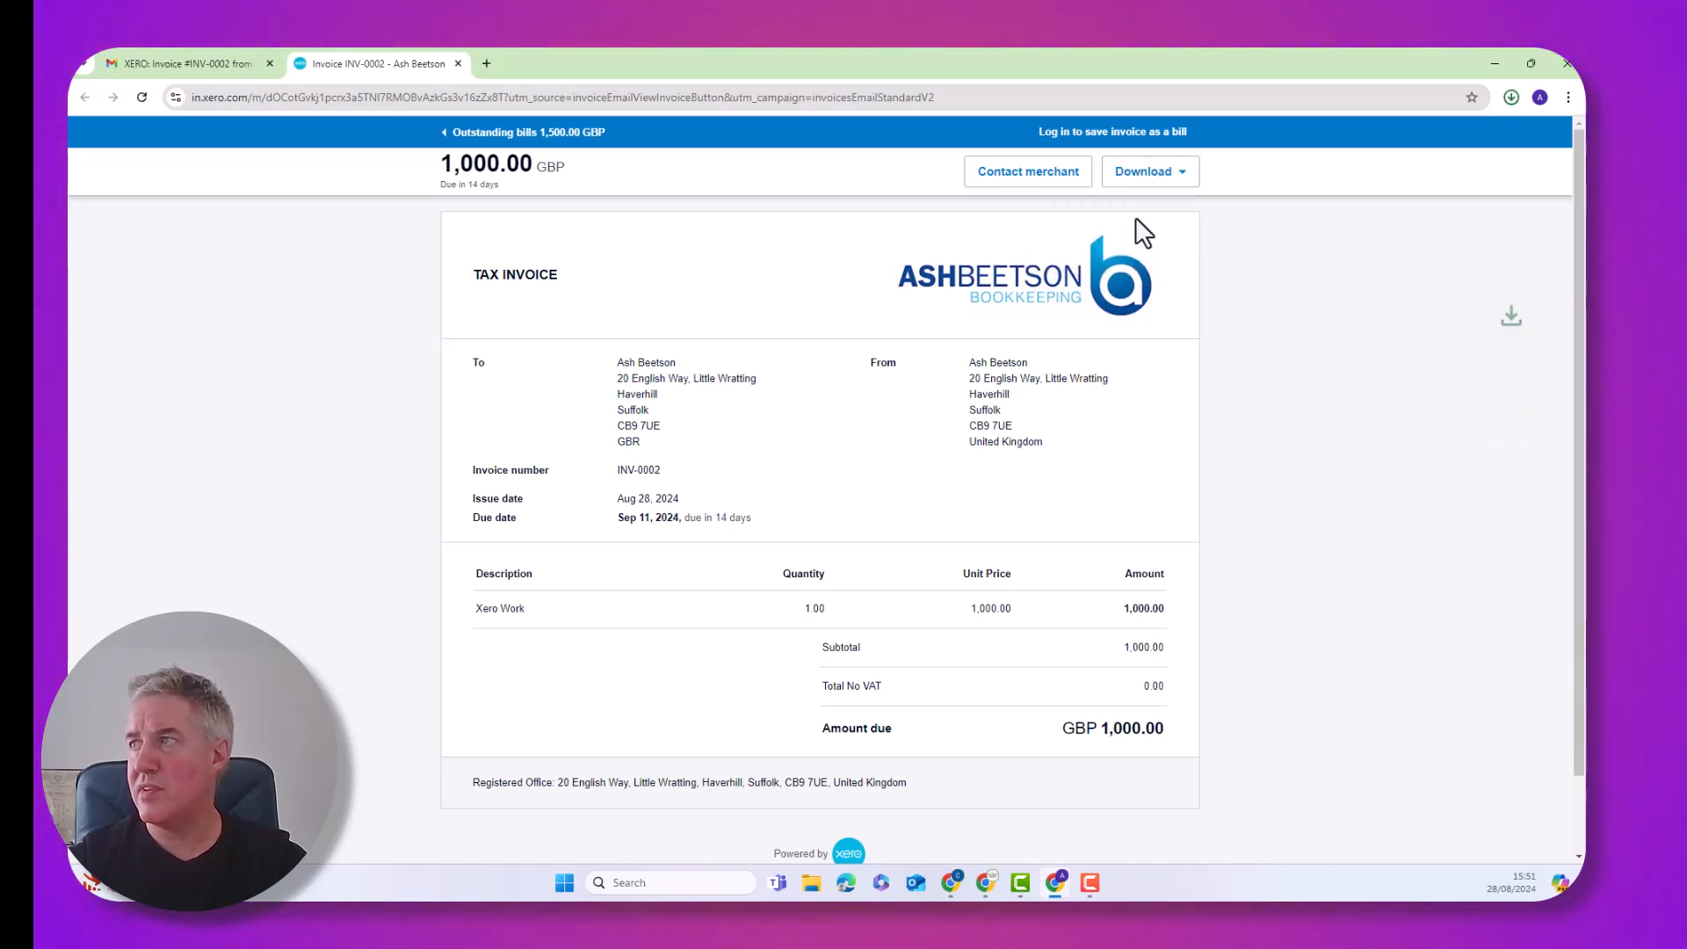
click(1346, 137)
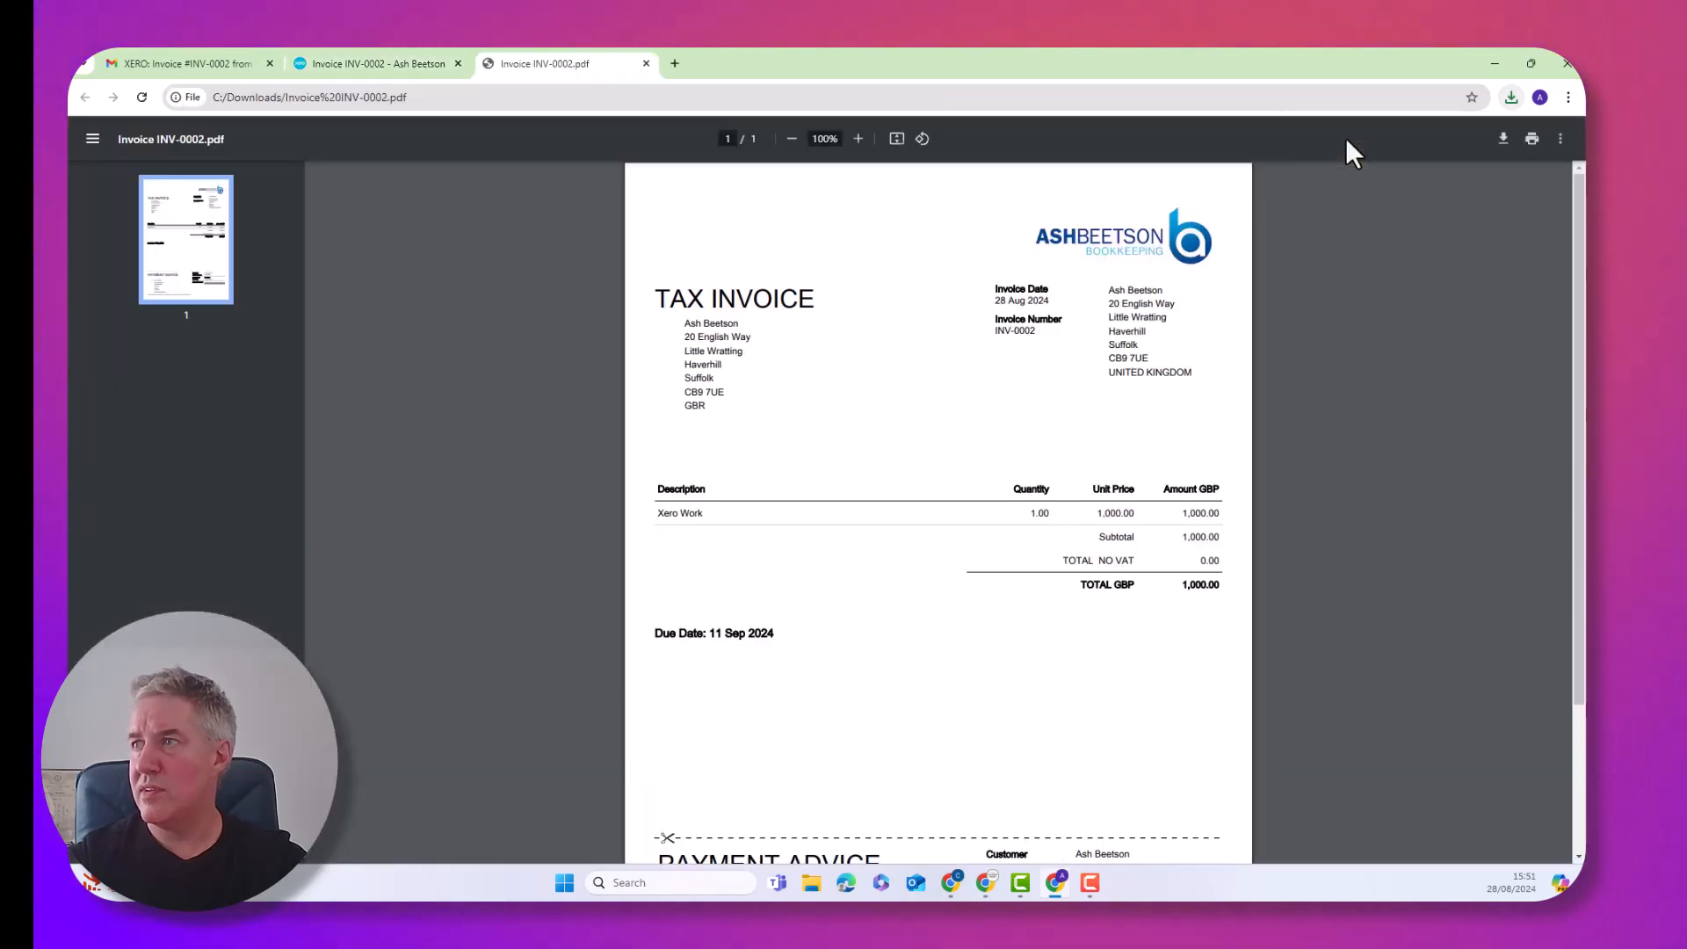
scroll(948, 425, down, 2)
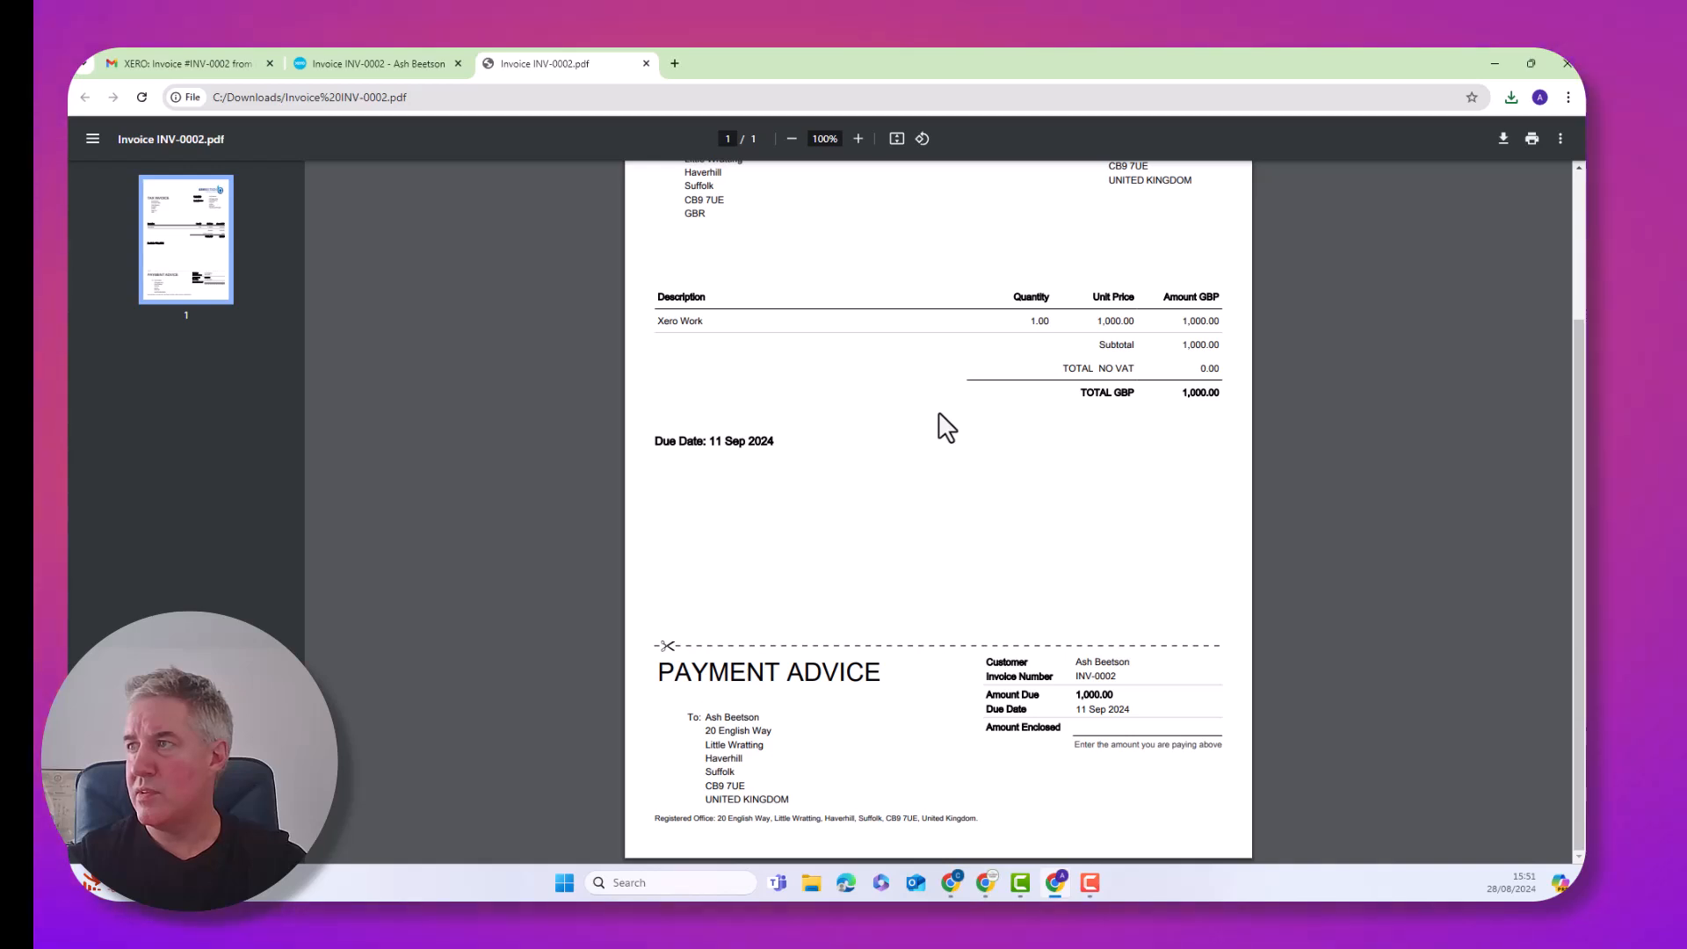
scroll(946, 426, up, 2)
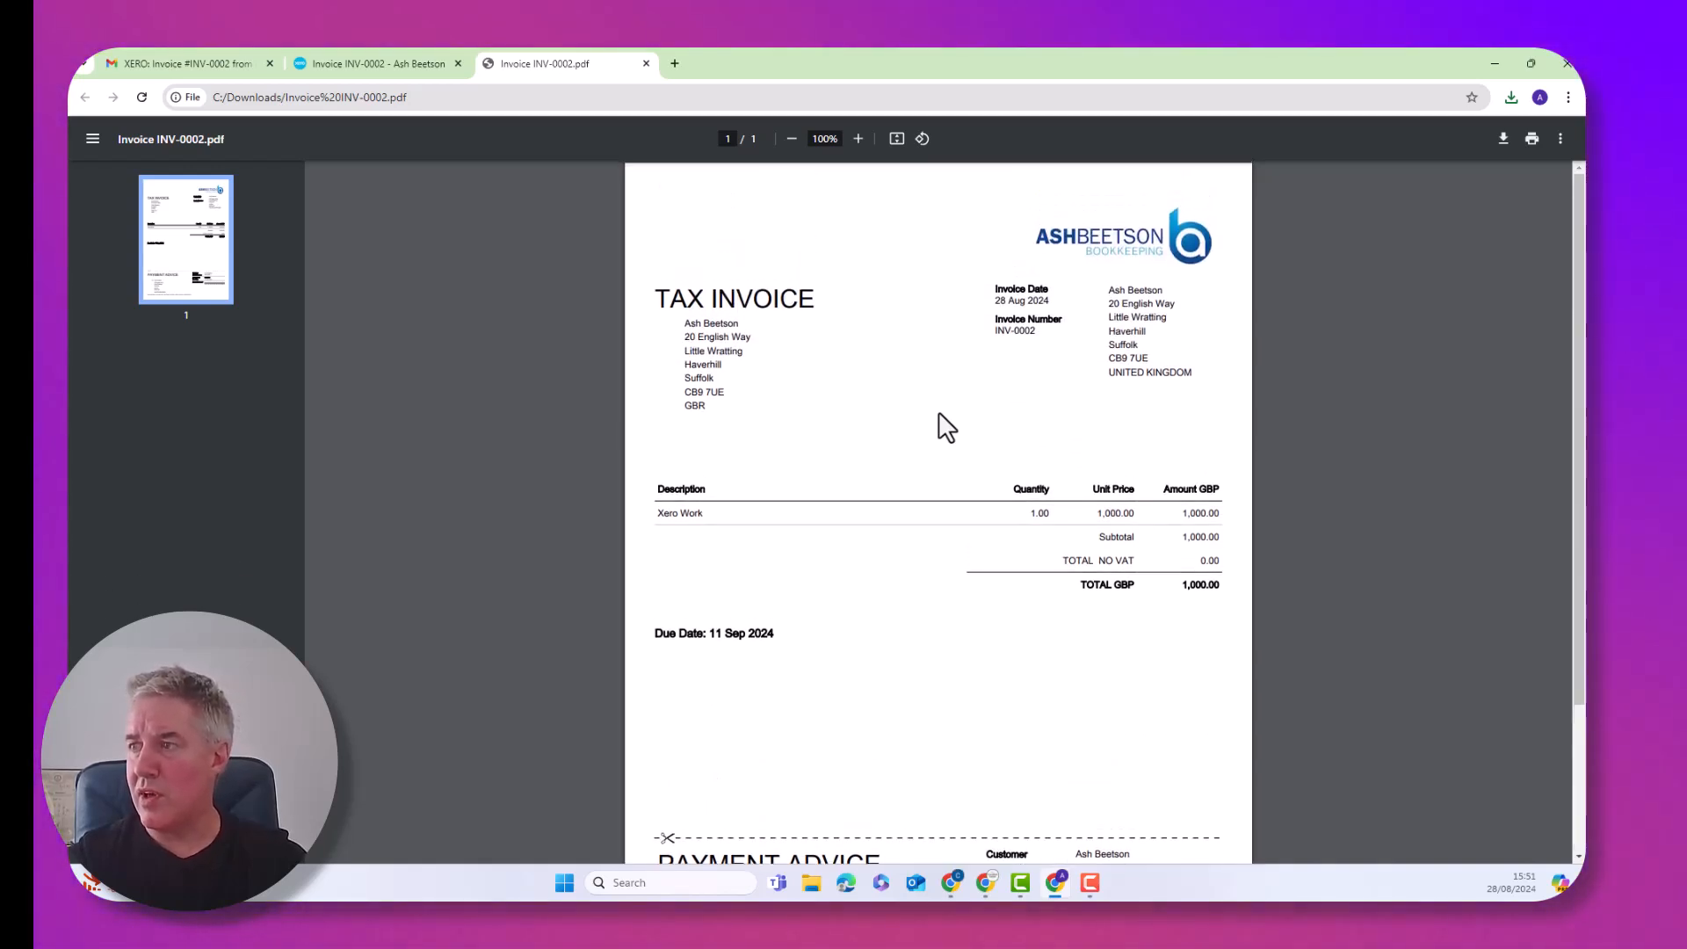
scroll(946, 427, down, 2)
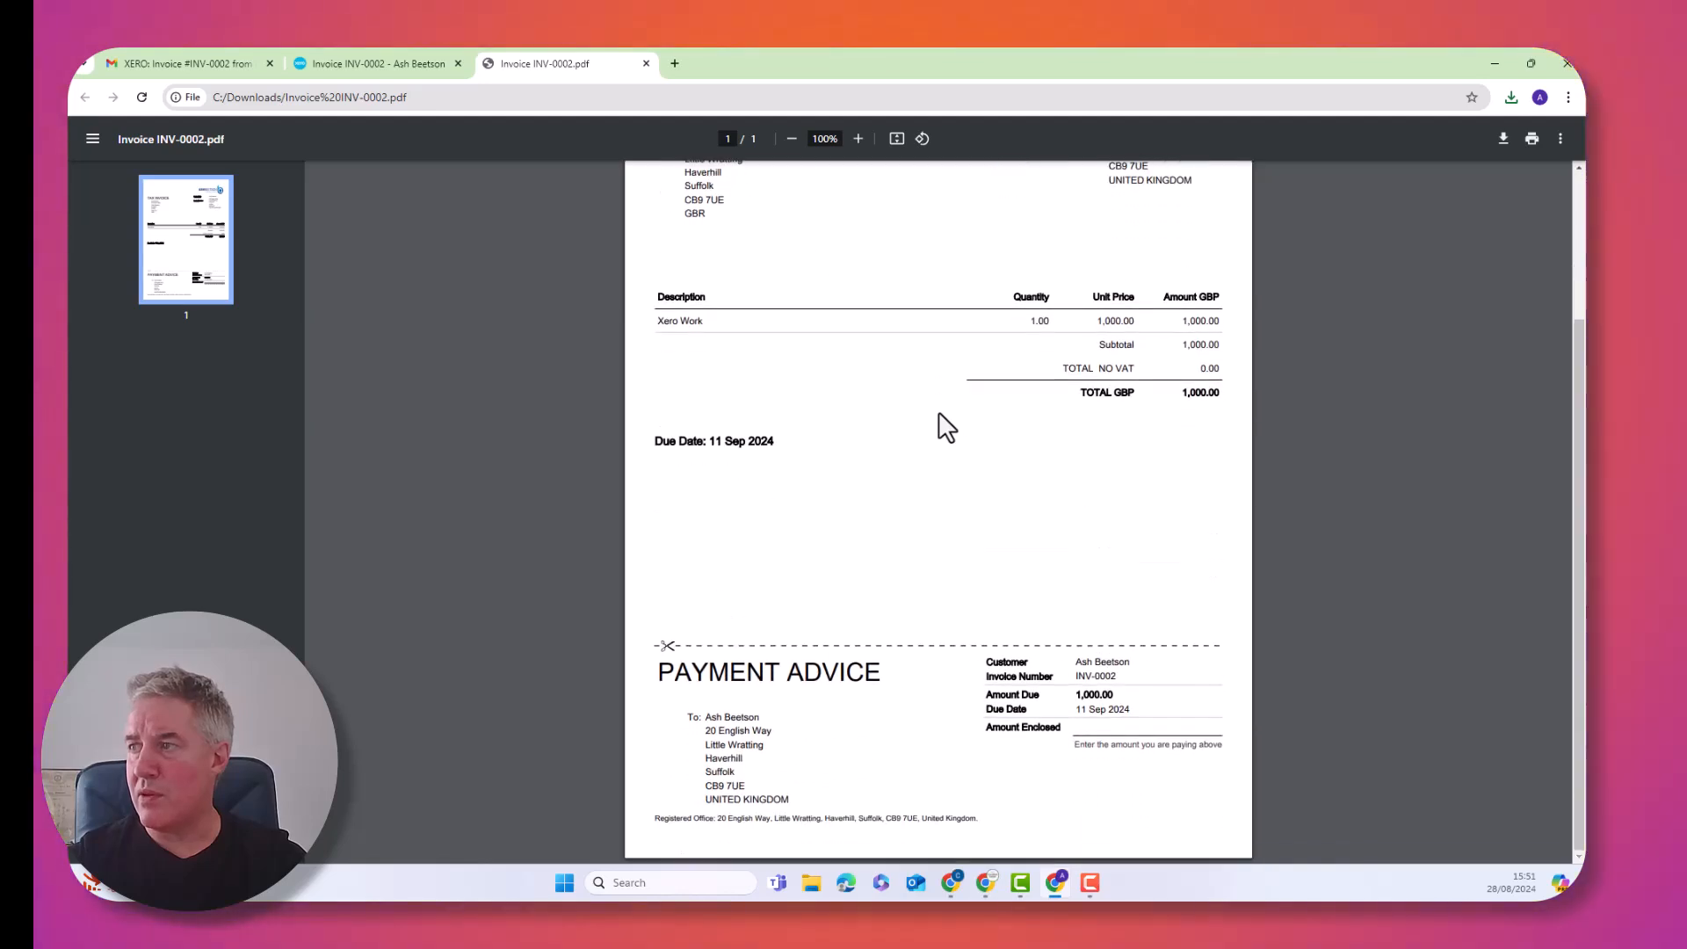
scroll(946, 427, up, 2)
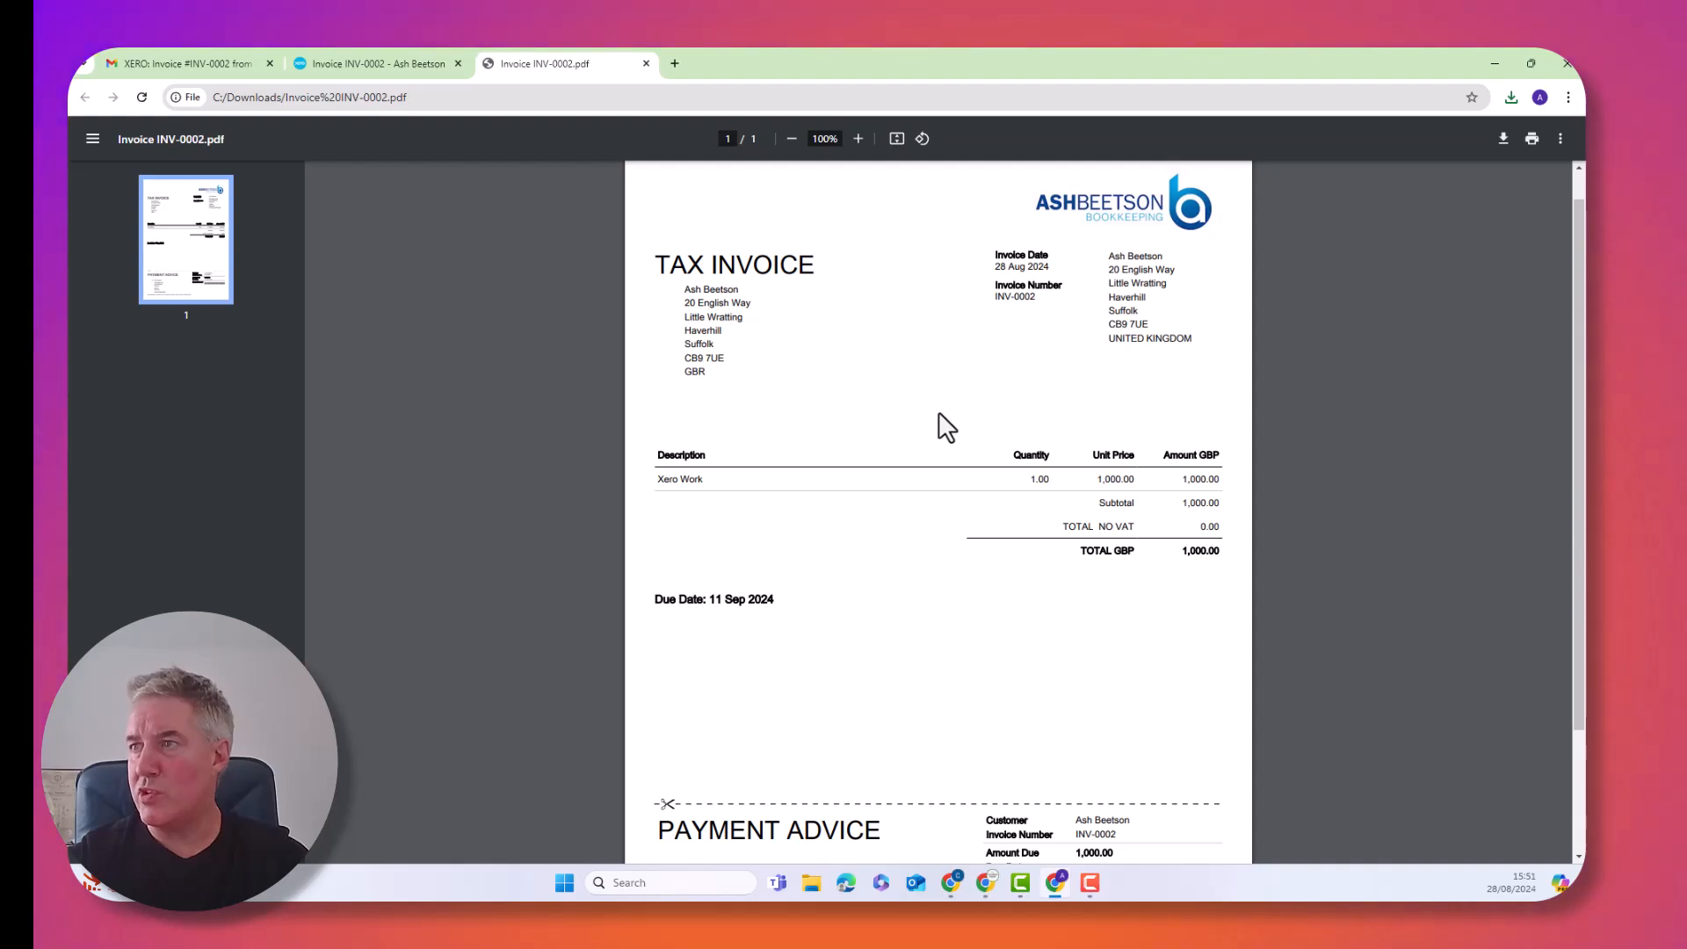
scroll(946, 427, down, 2)
scroll(947, 427, up, 2)
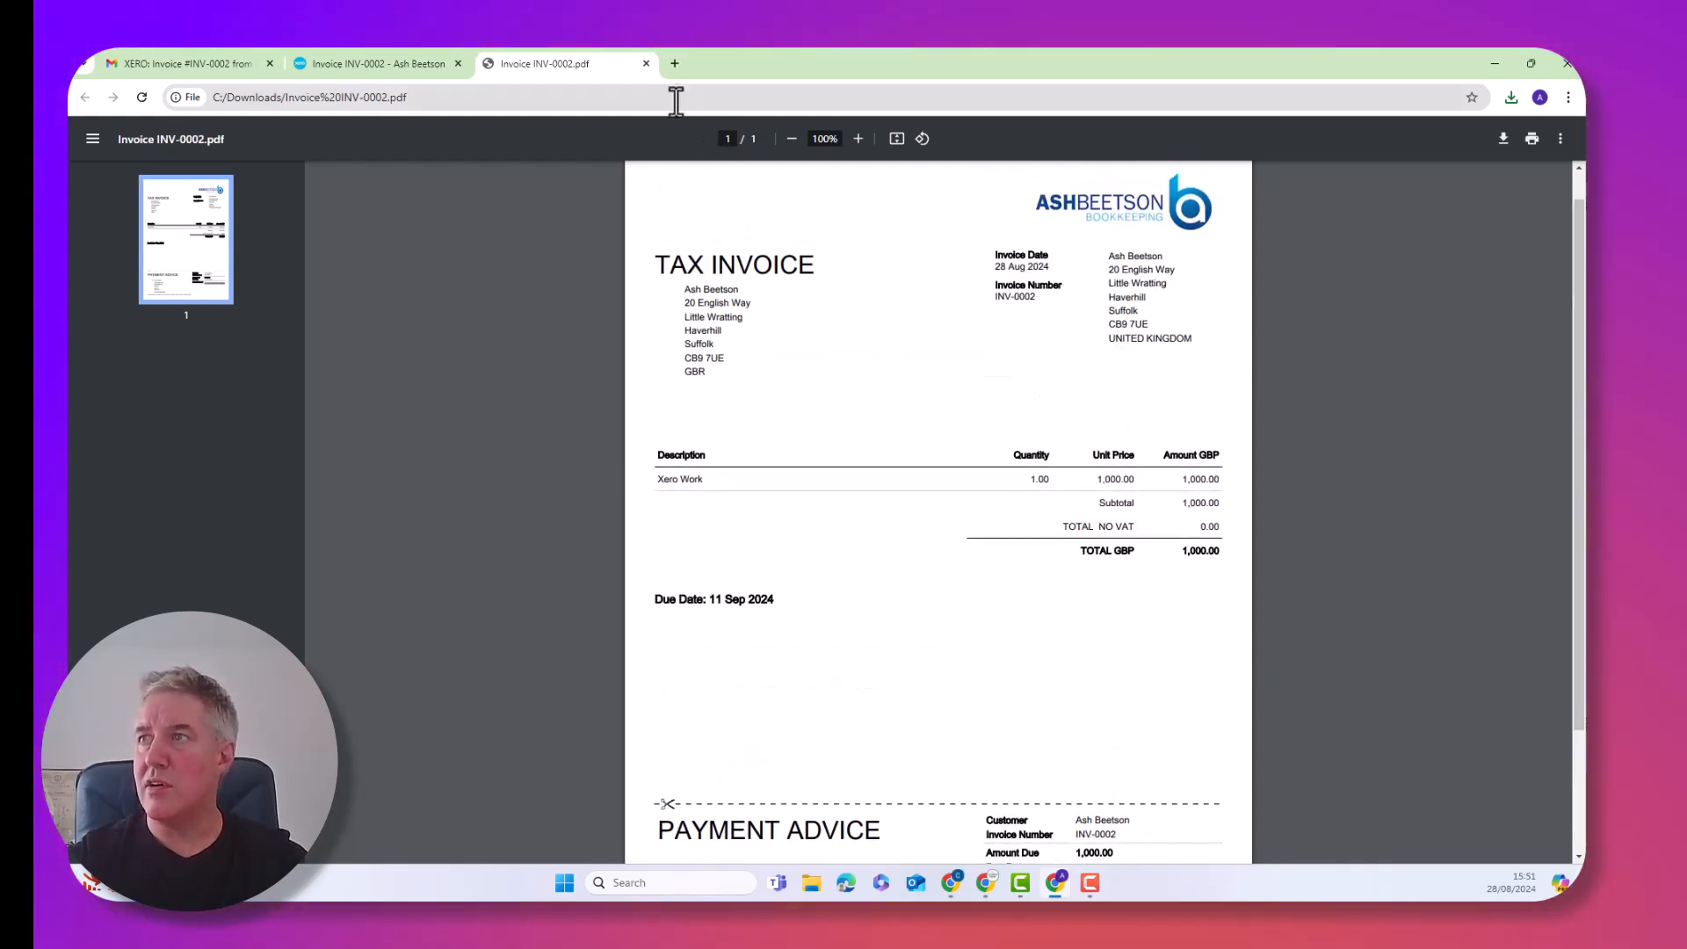
click(645, 63)
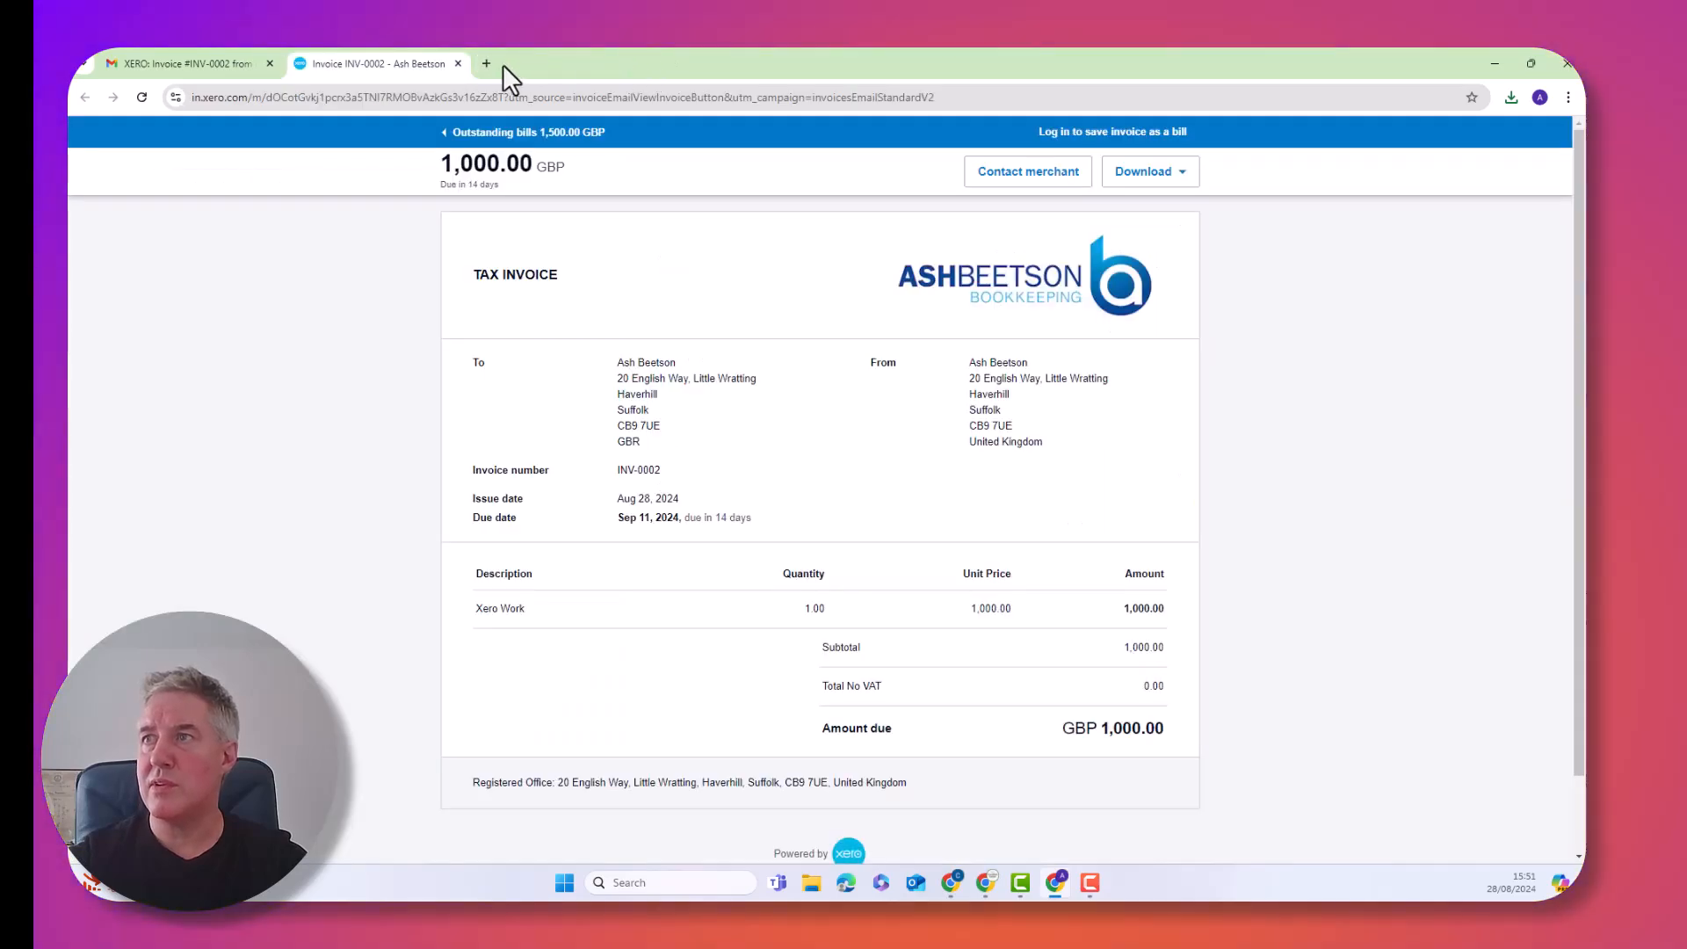
click(457, 64)
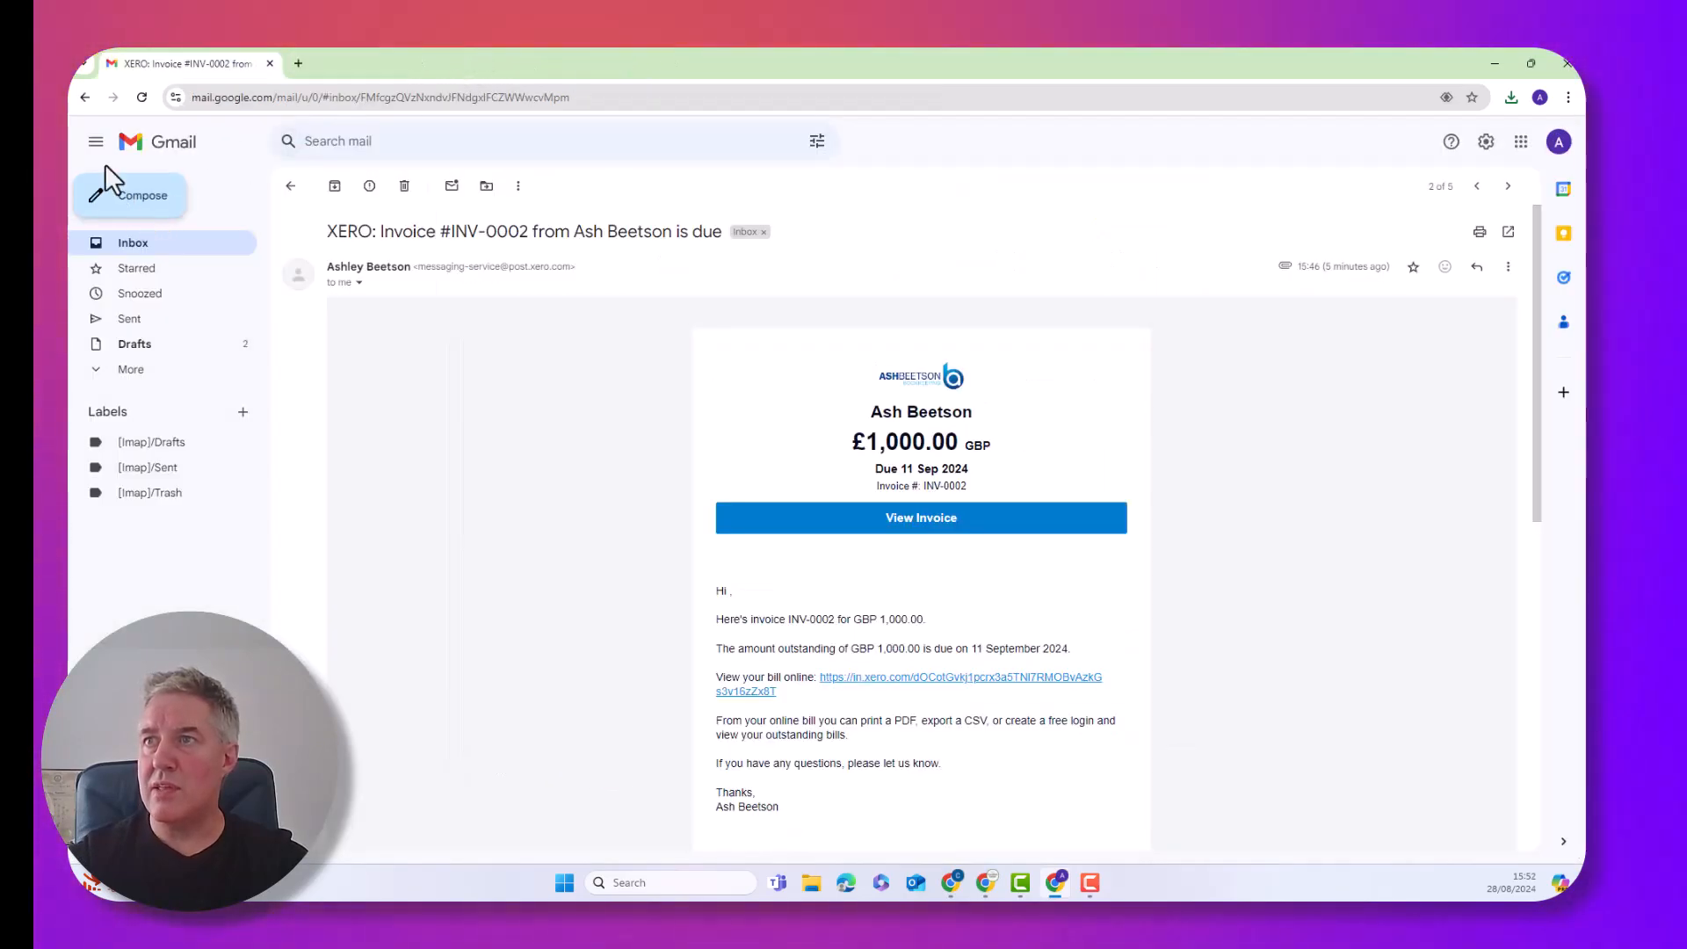
Open the QuickBooks Invoice 1002 email and launch its Review and pay page
click(85, 98)
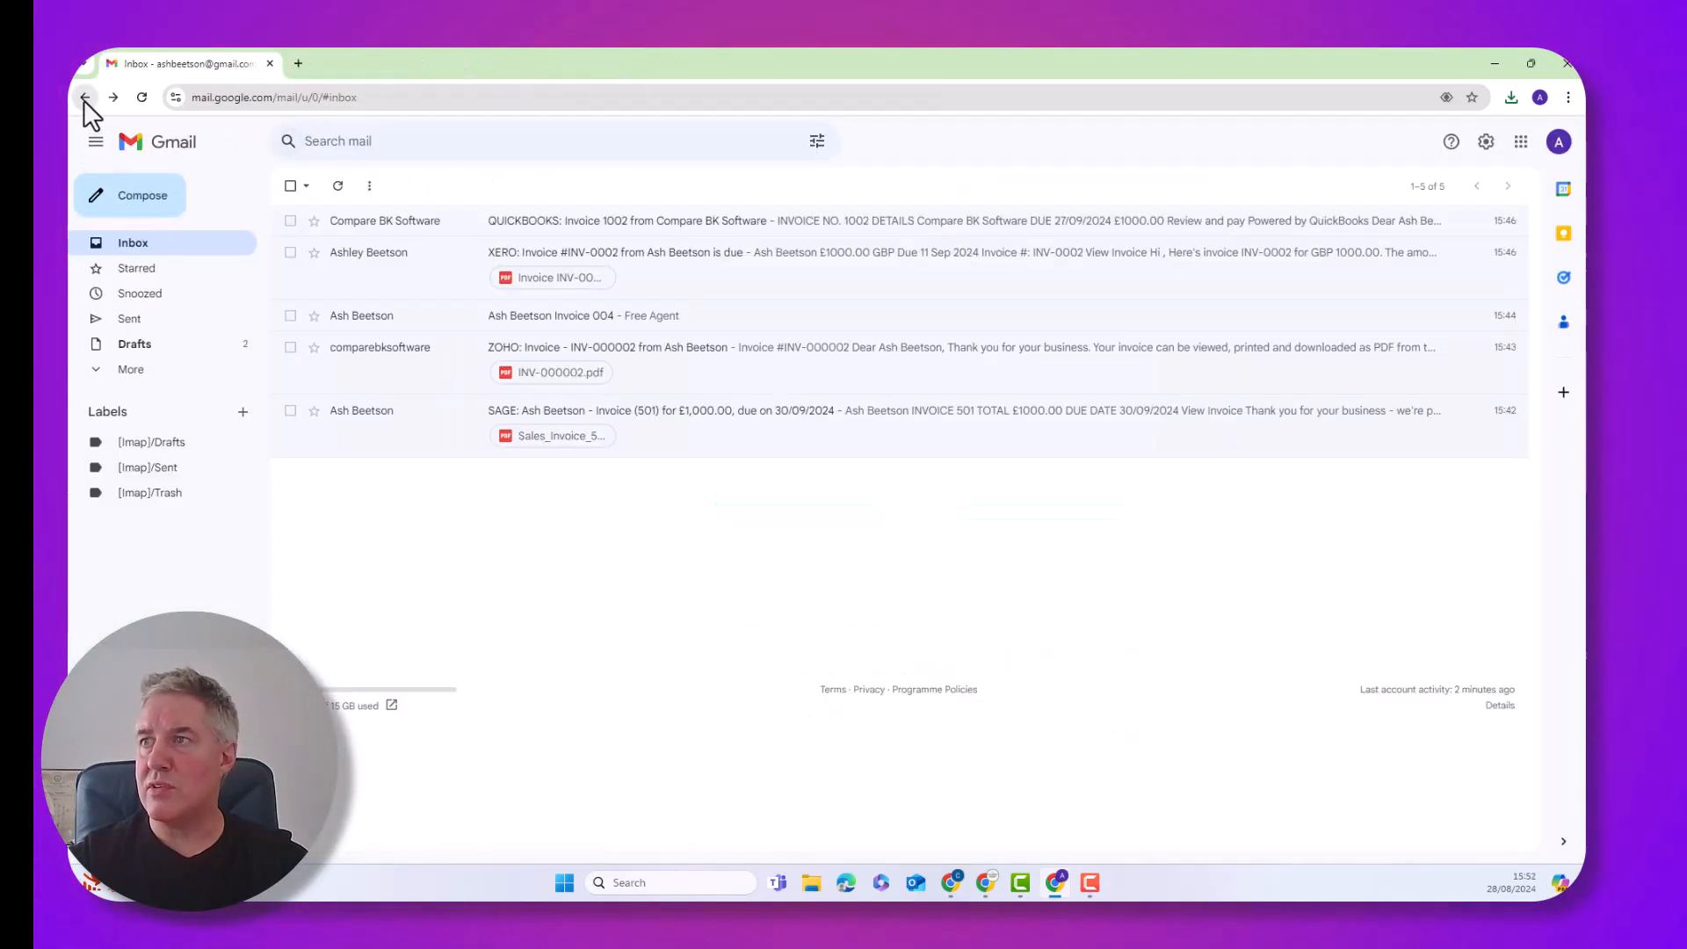
click(594, 230)
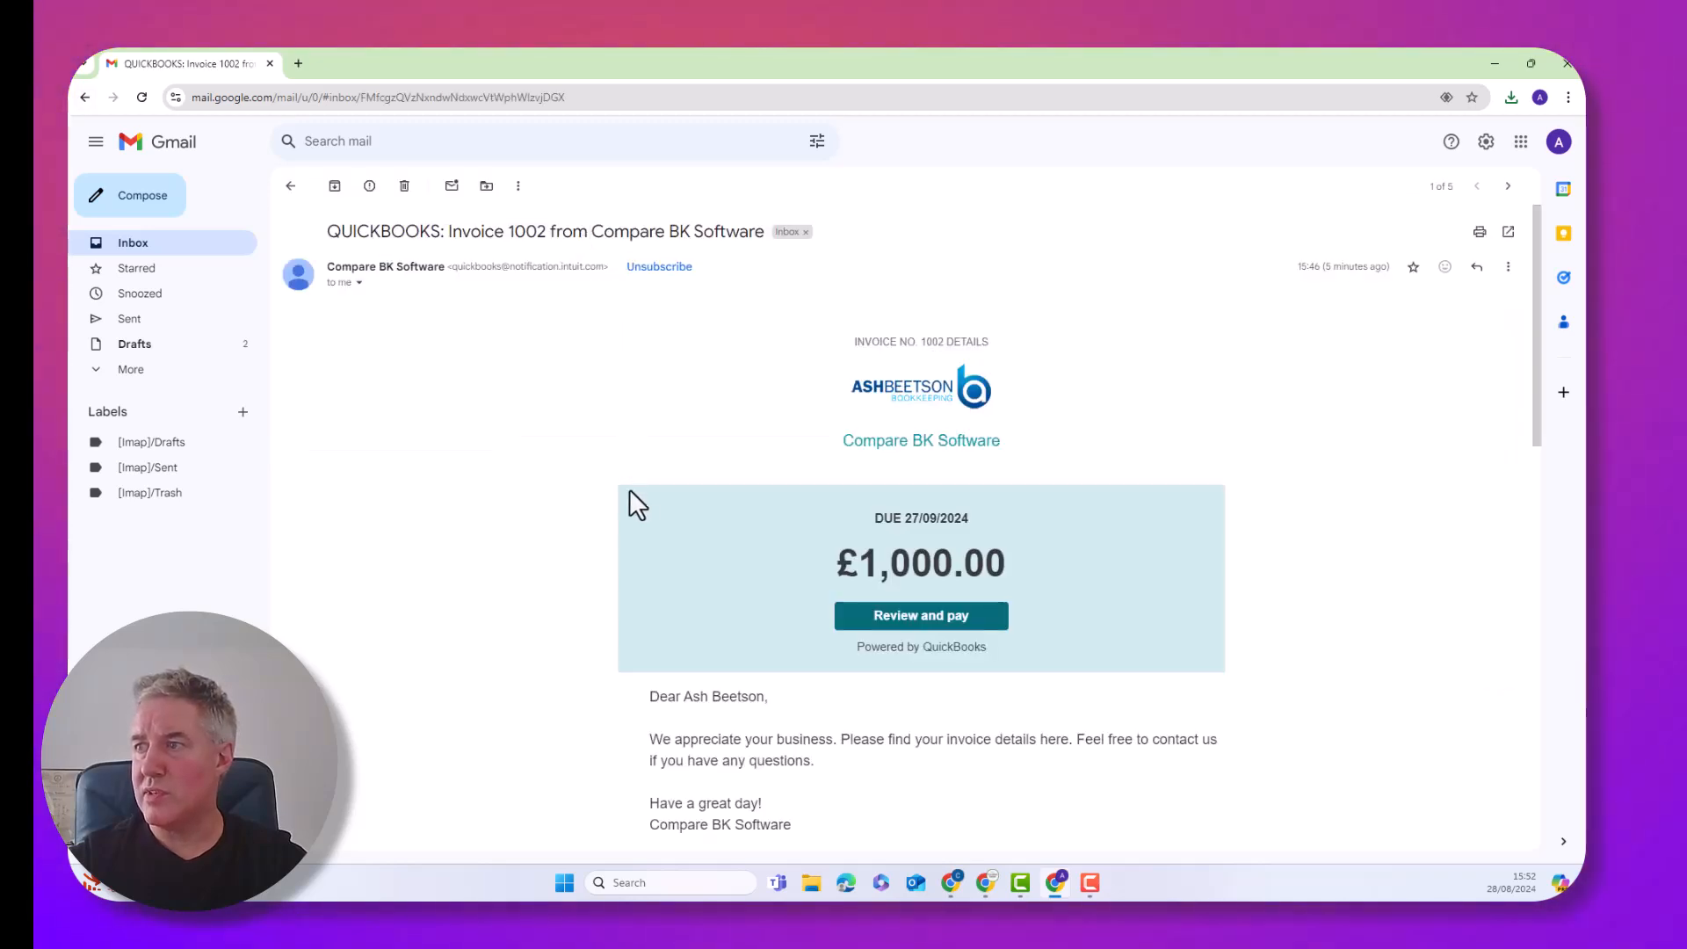
scroll(636, 505, down, 4)
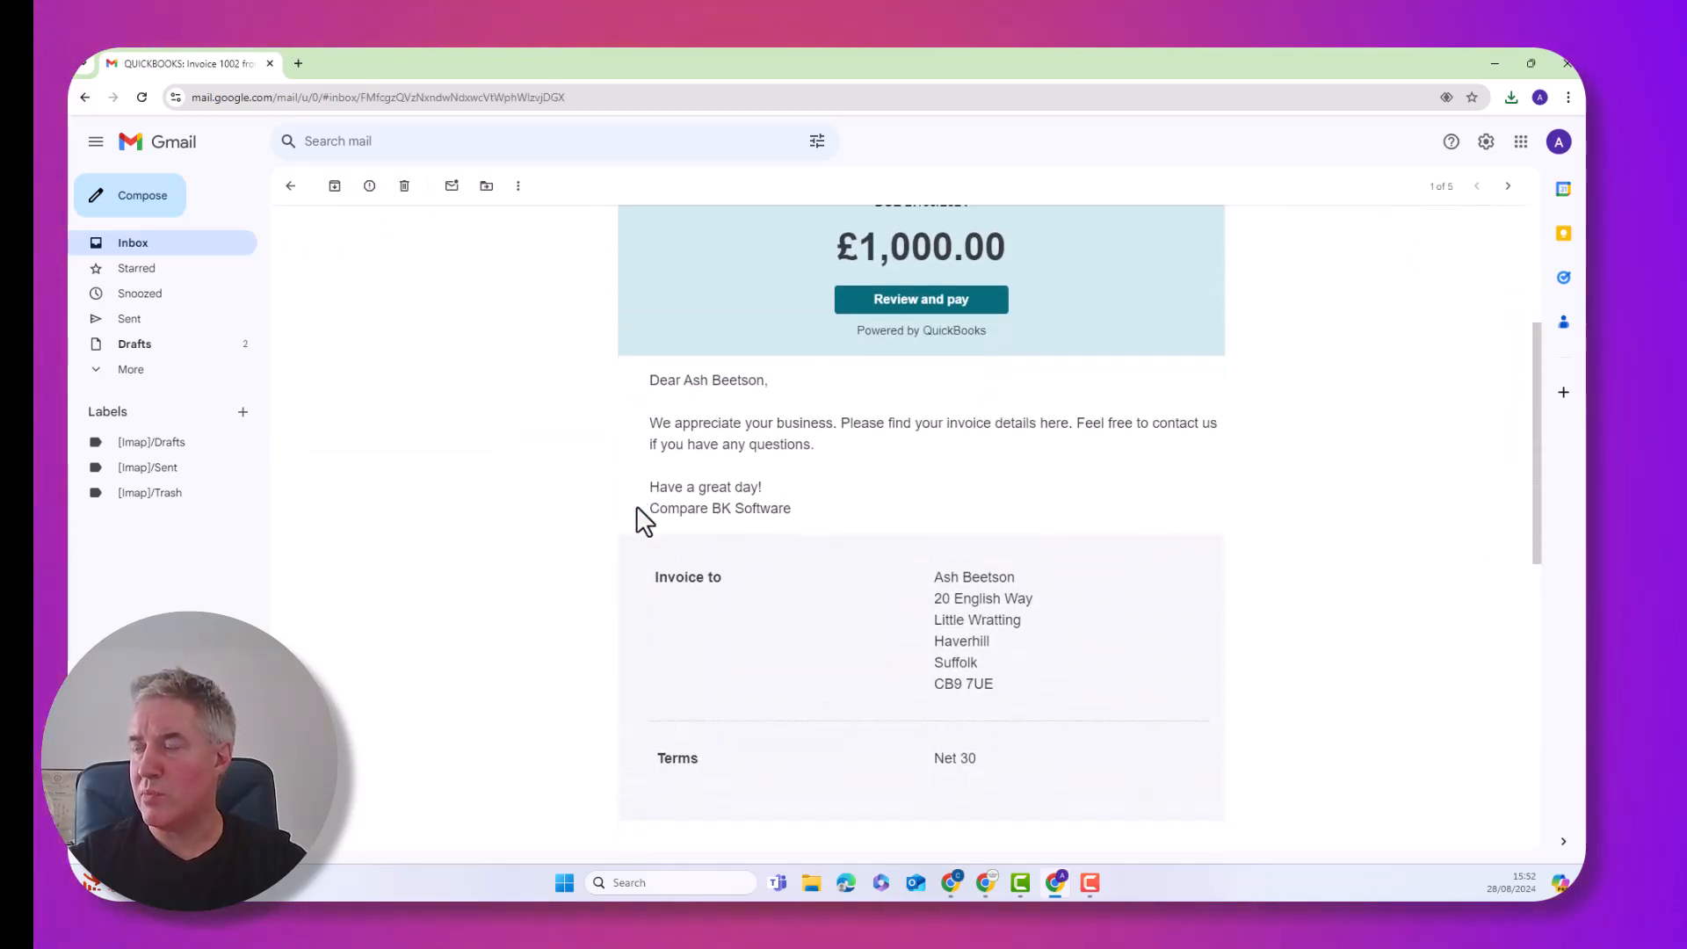
scroll(636, 504, up, 2)
click(931, 466)
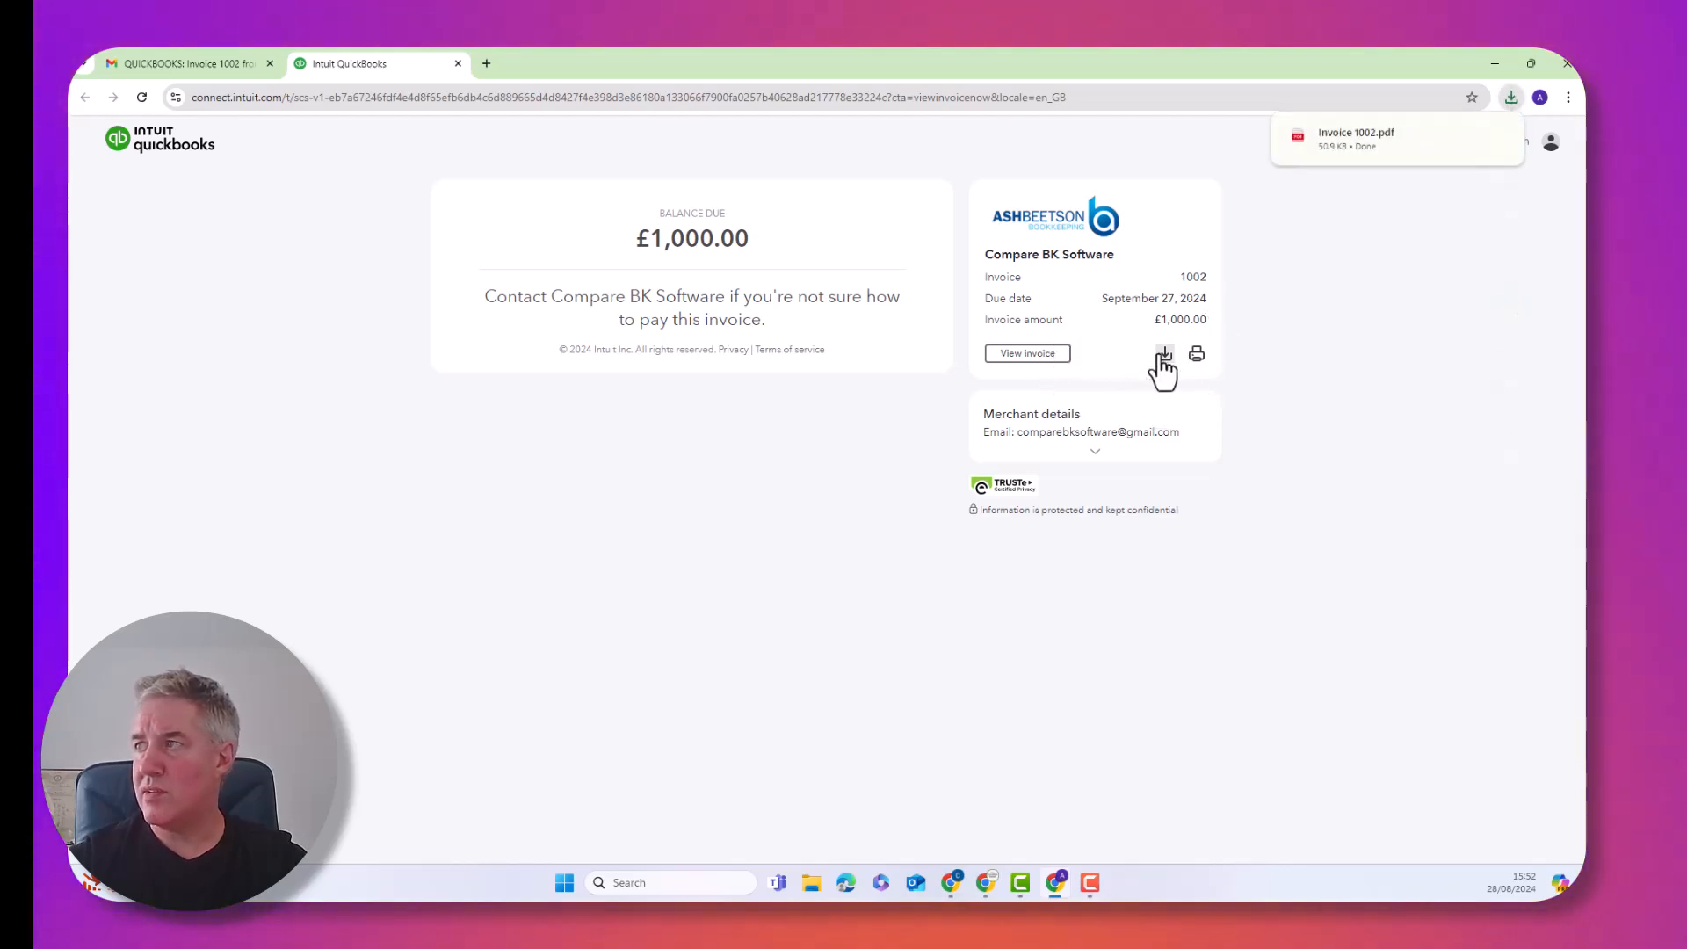
Open the downloaded Invoice 1002.pdf and review its Services QuickBooks line and £1,000.00 balance
click(1347, 137)
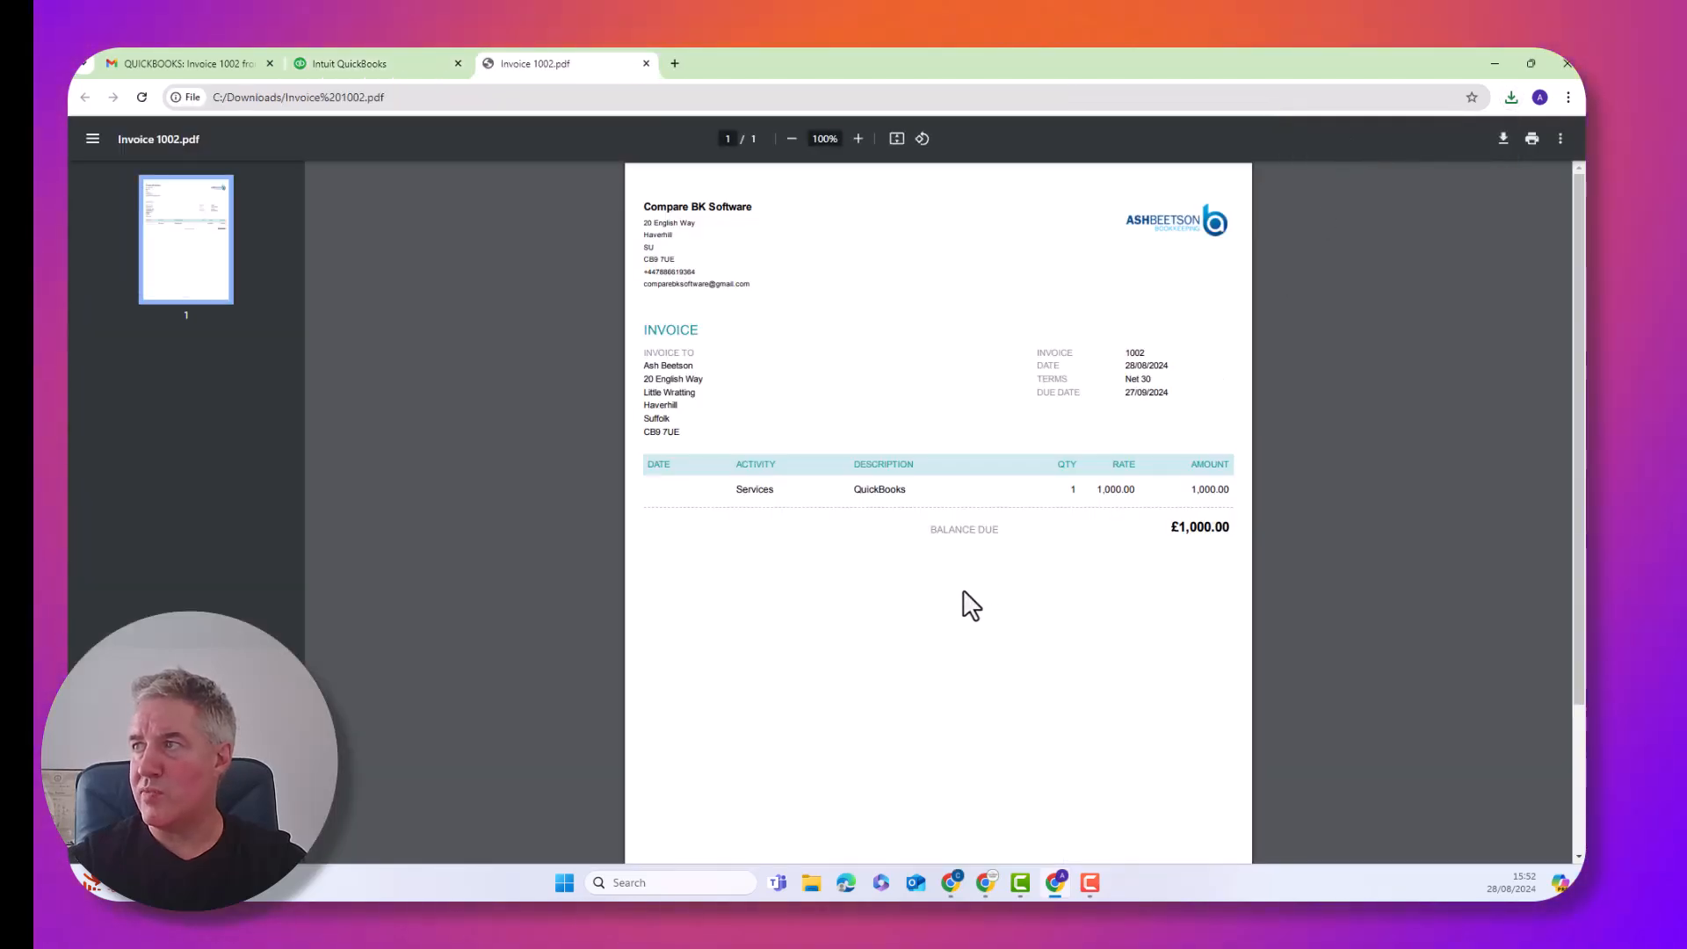
scroll(971, 606, down, 3)
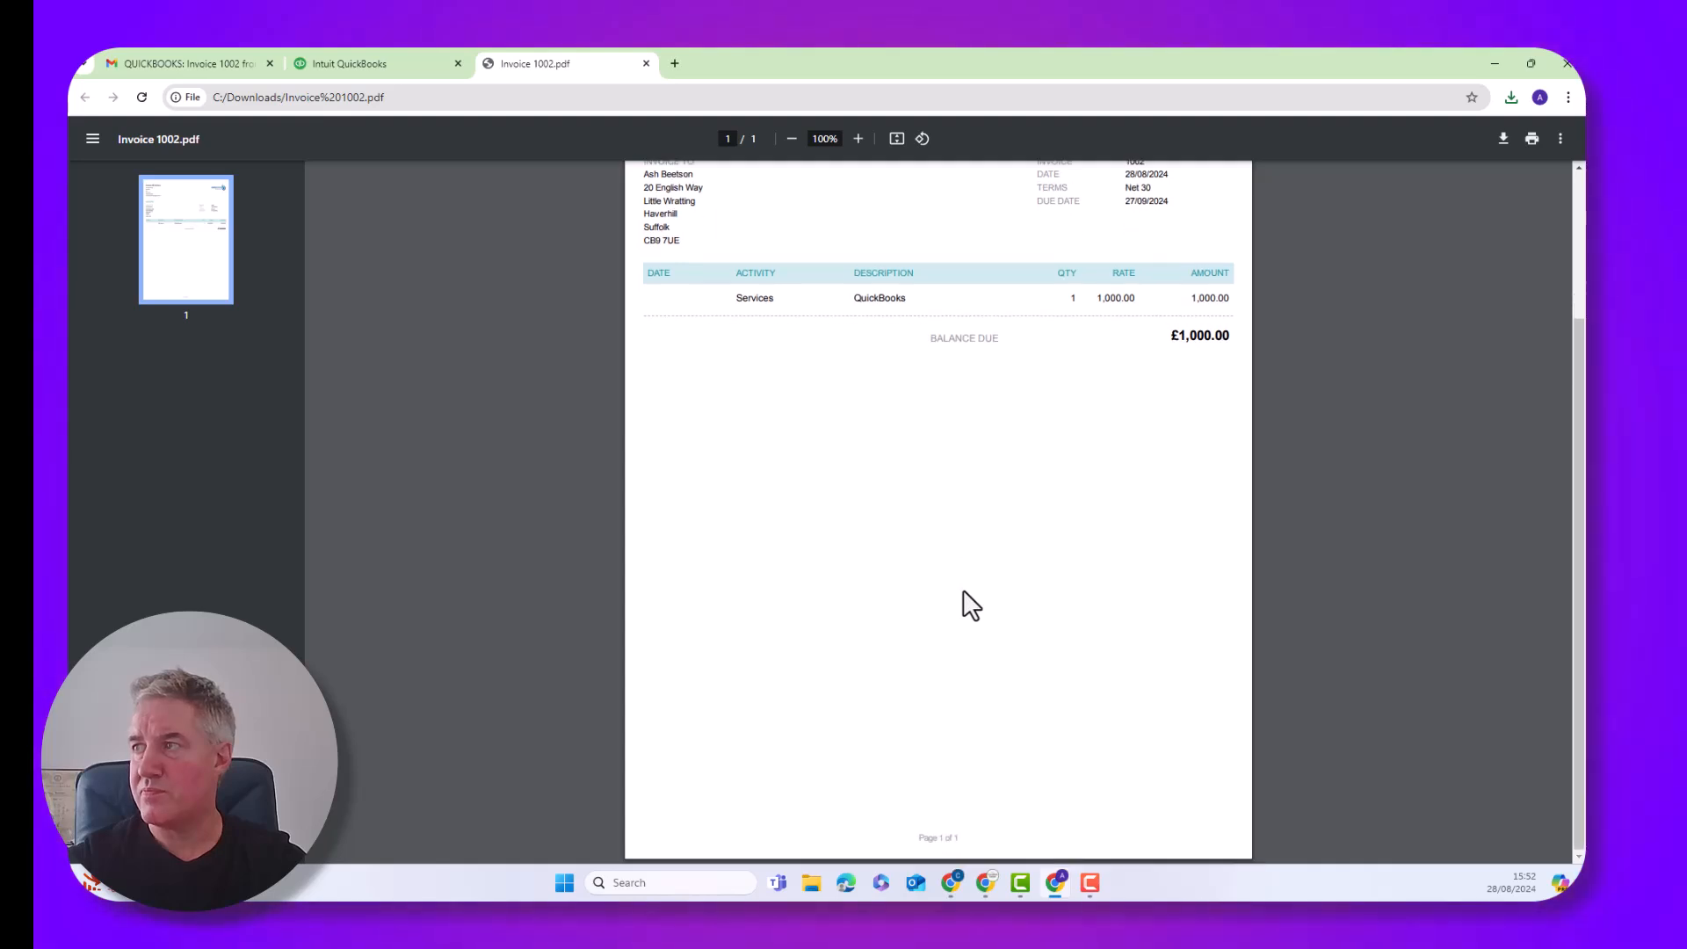
scroll(970, 606, up, 3)
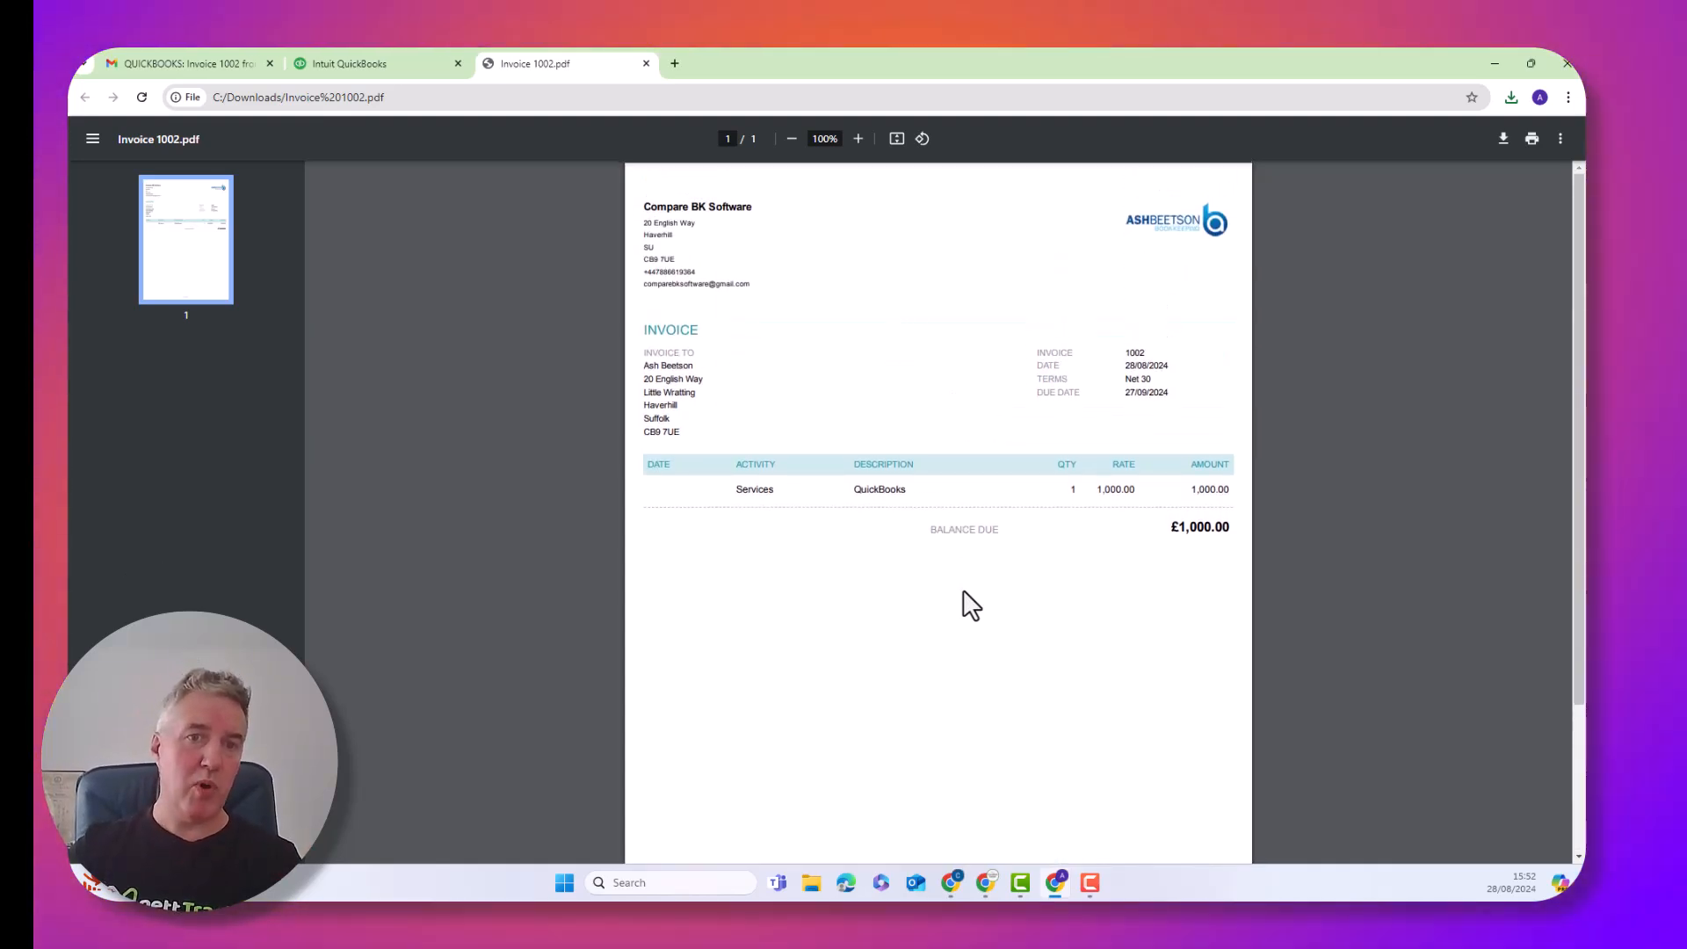